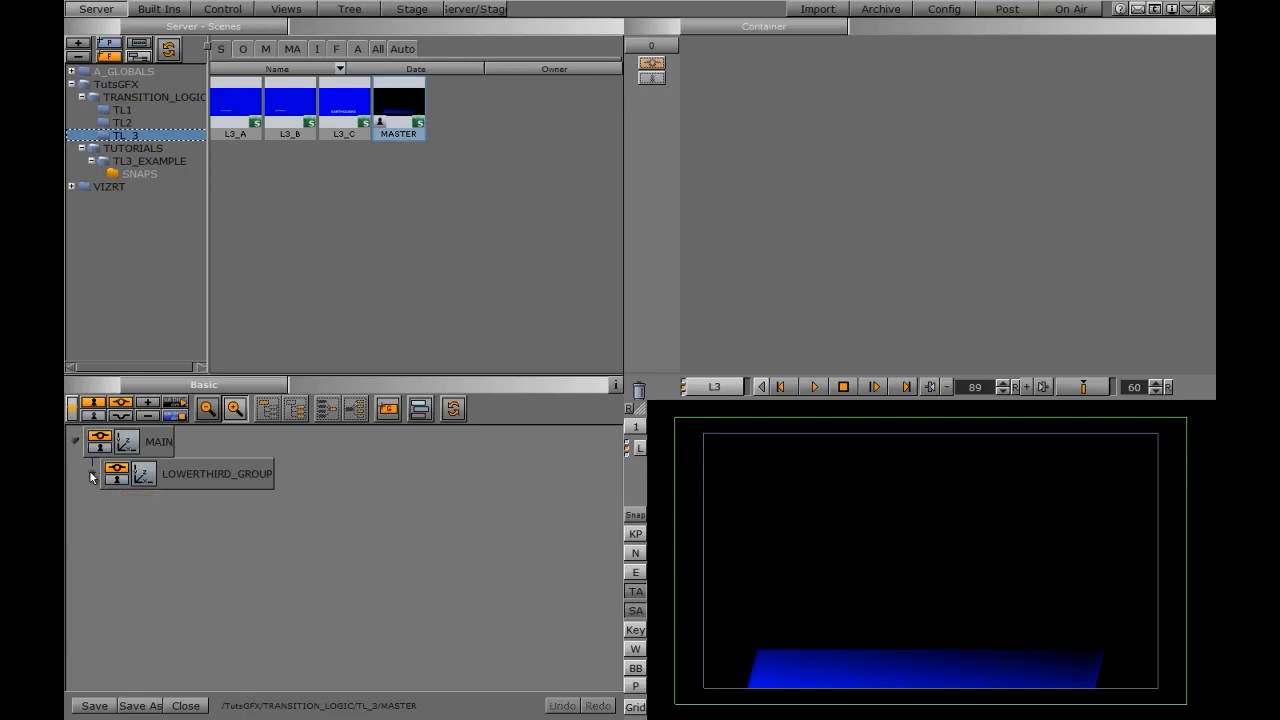
Step: Add a new group under MAIN and name it TIME_GROUP
{"action": "left_click_drag", "start_coordinate": [384, 410], "coordinate": [148, 557]}
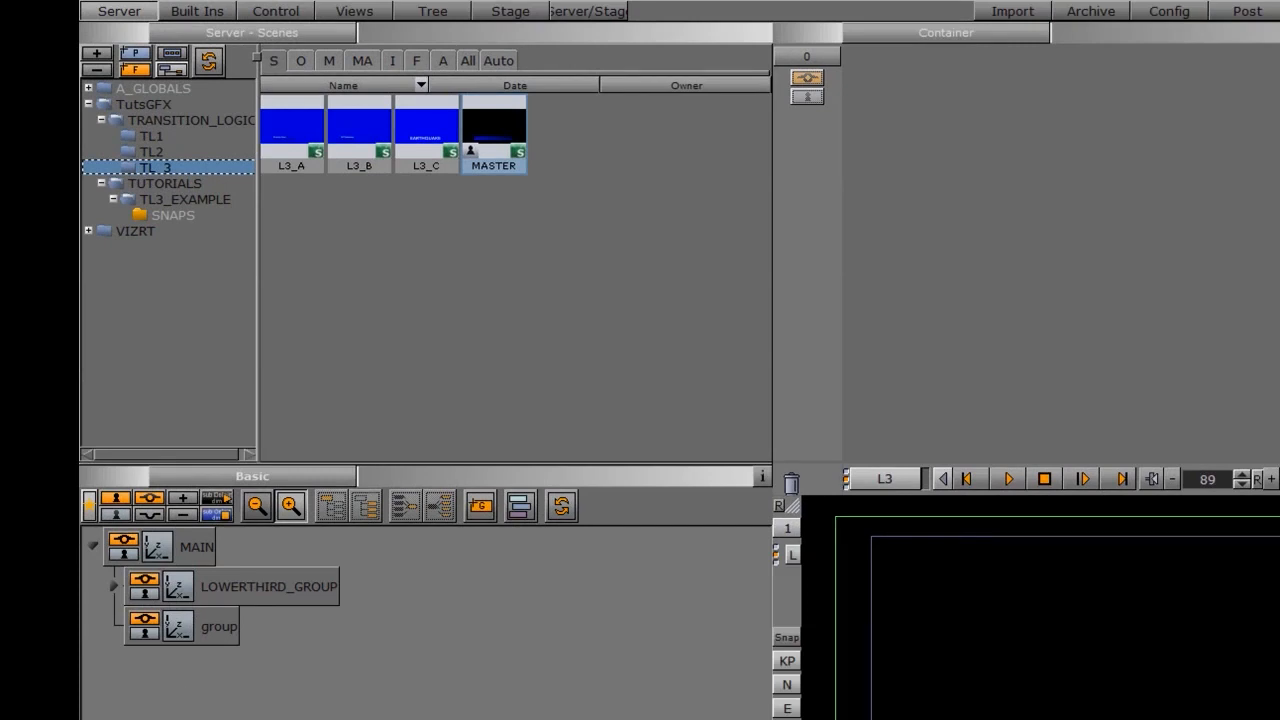
{"action": "double_click", "coordinate": [222, 626]}
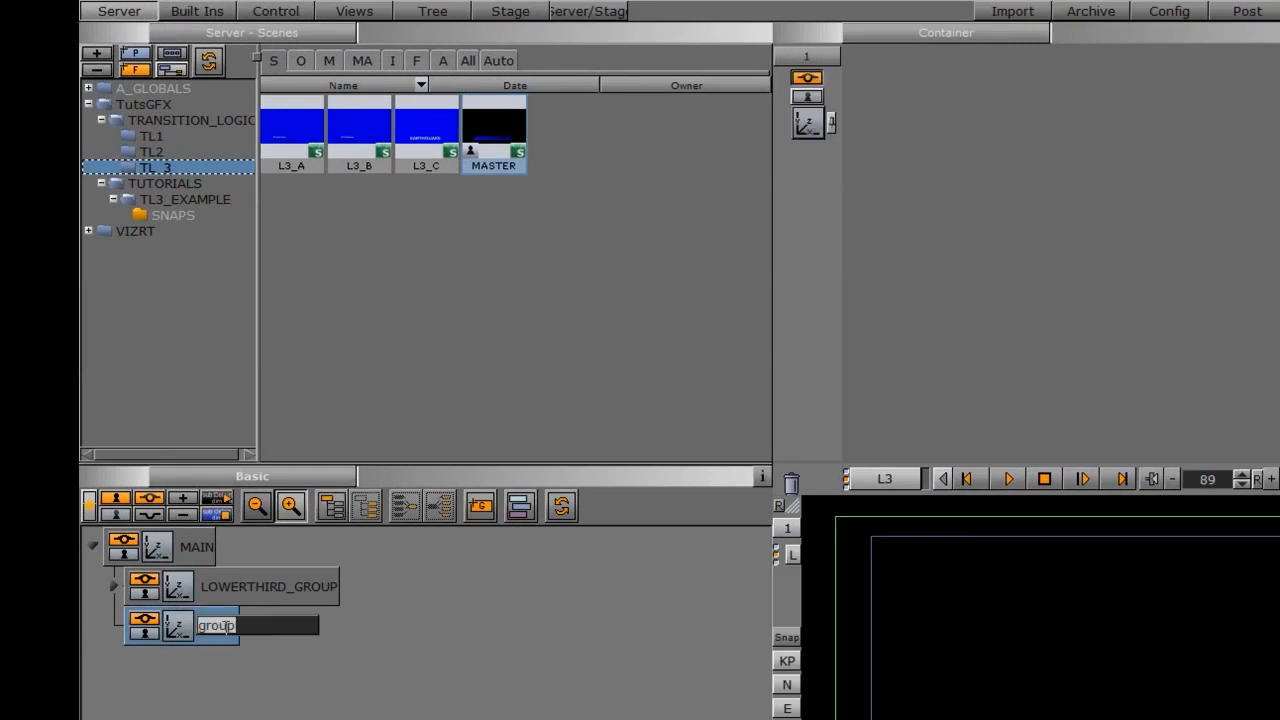
{"action": "type", "text": "TIME_GROUP"}
{"action": "key", "text": "Return"}
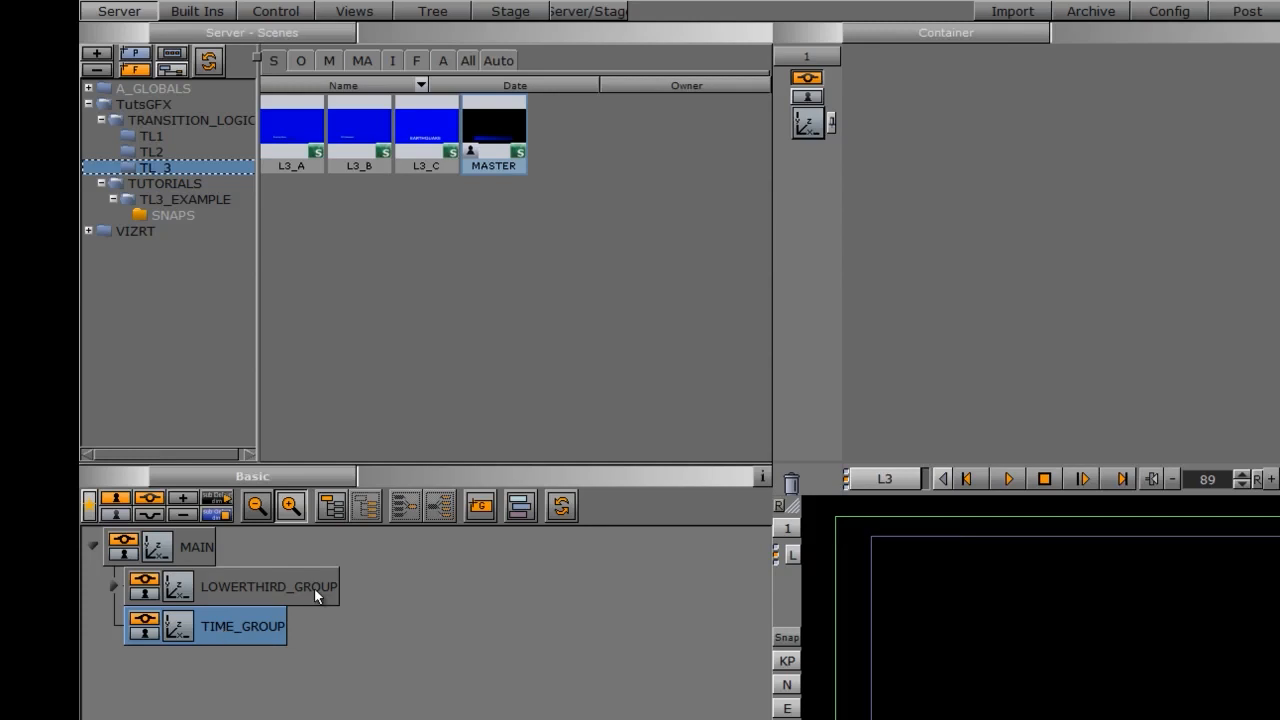
Step: Add a new group inside TIME_GROUP and name it DESIGN
{"action": "left_click_drag", "start_coordinate": [480, 505], "coordinate": [318, 632]}
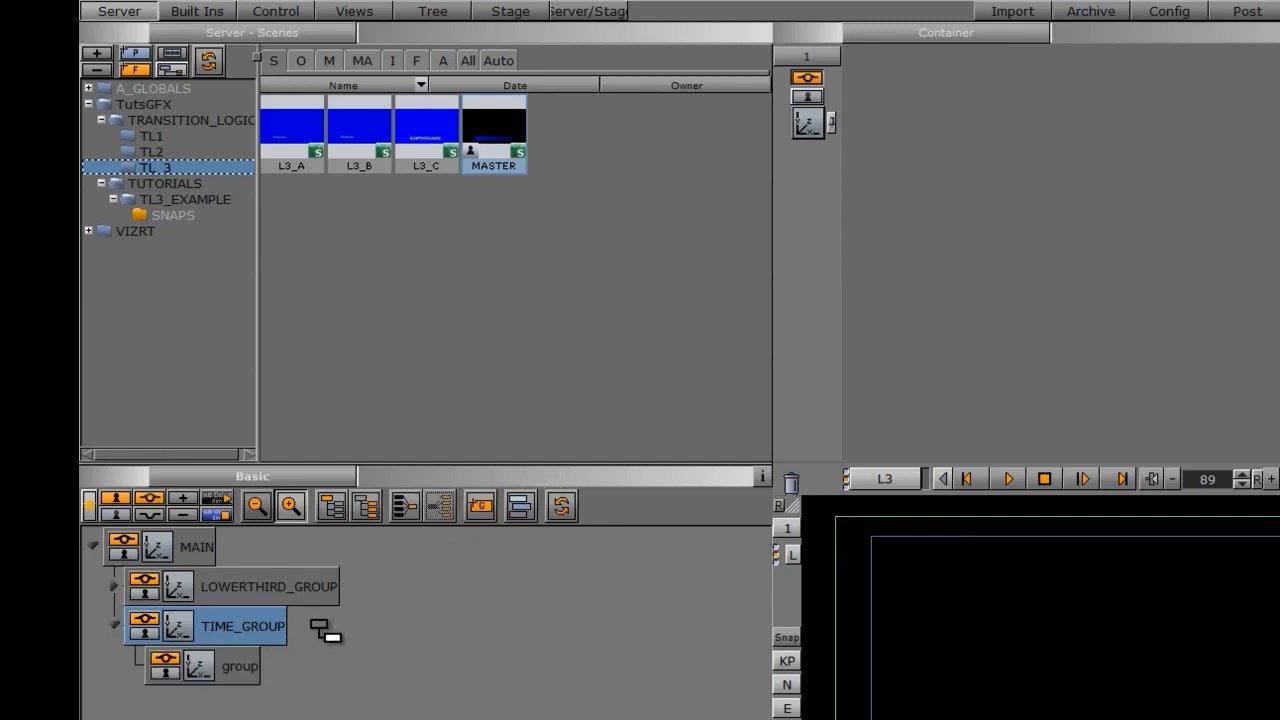
{"action": "double_click", "coordinate": [240, 666]}
{"action": "type", "text": "DES"}
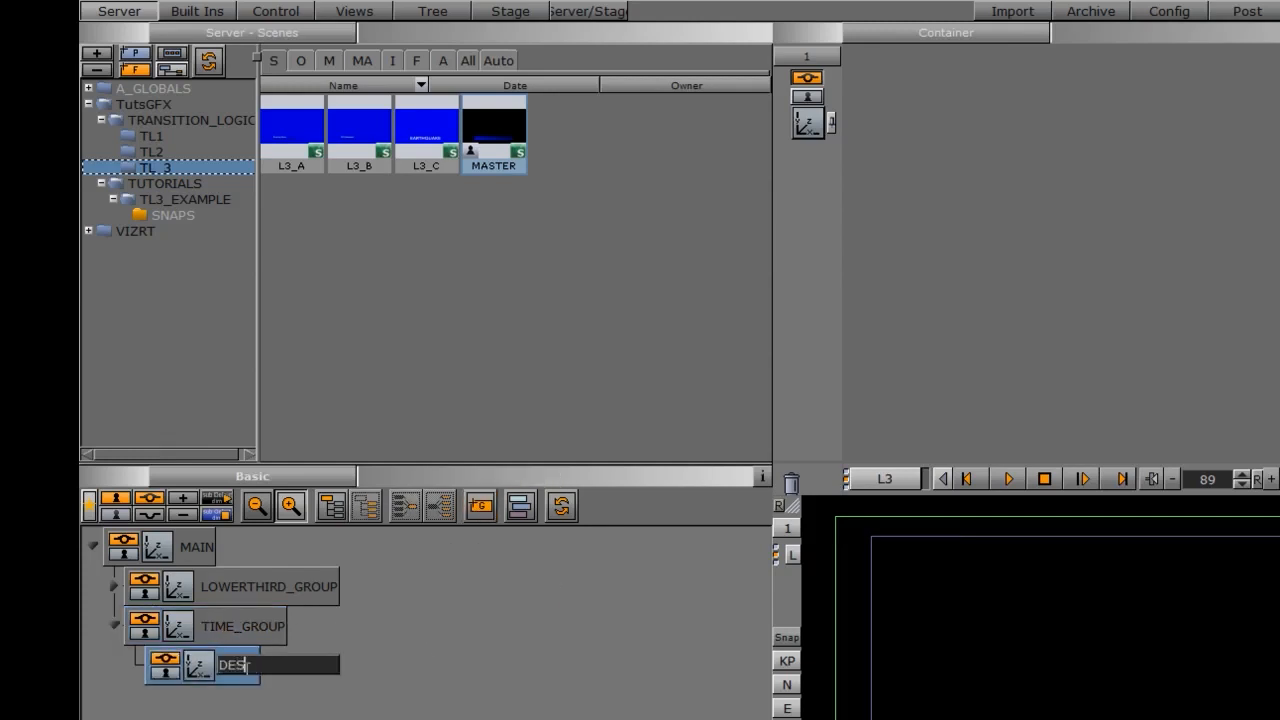
{"action": "type", "text": "IGN"}
{"action": "key", "text": "Return"}
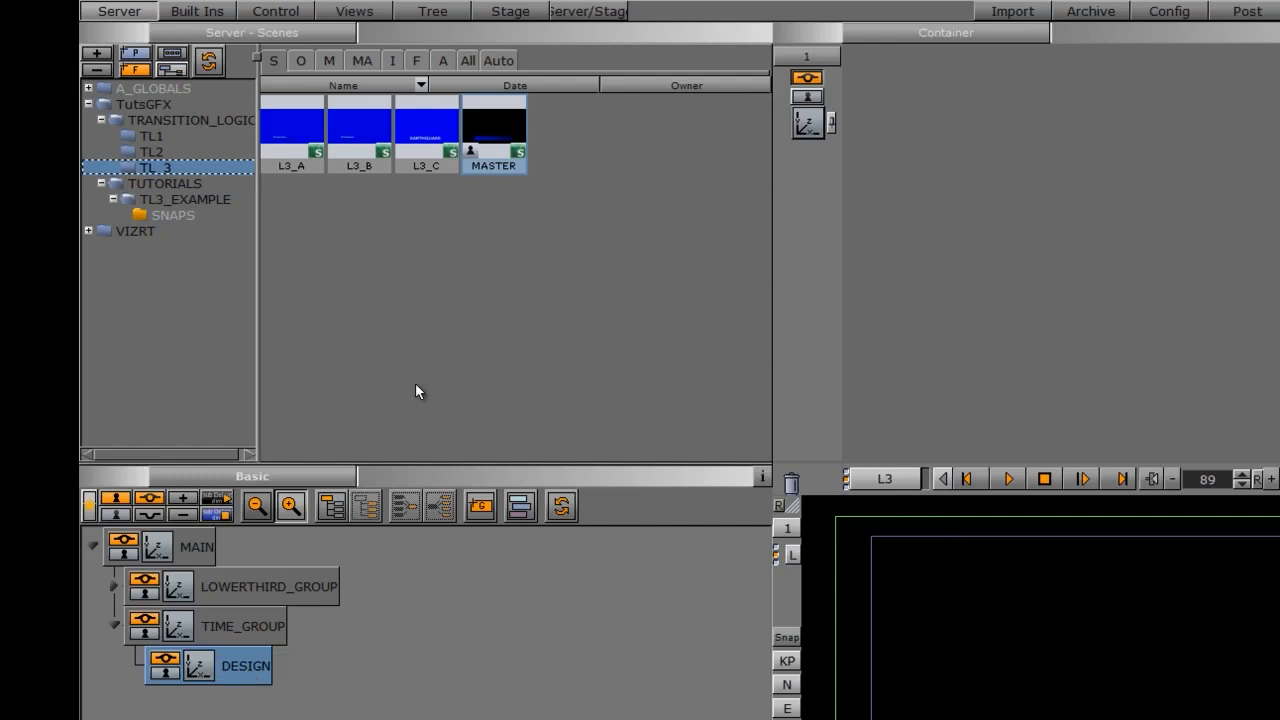
Step: Add a Noggi geometry inside the DESIGN group and set its height to 25
{"action": "left_click", "coordinate": [198, 13]}
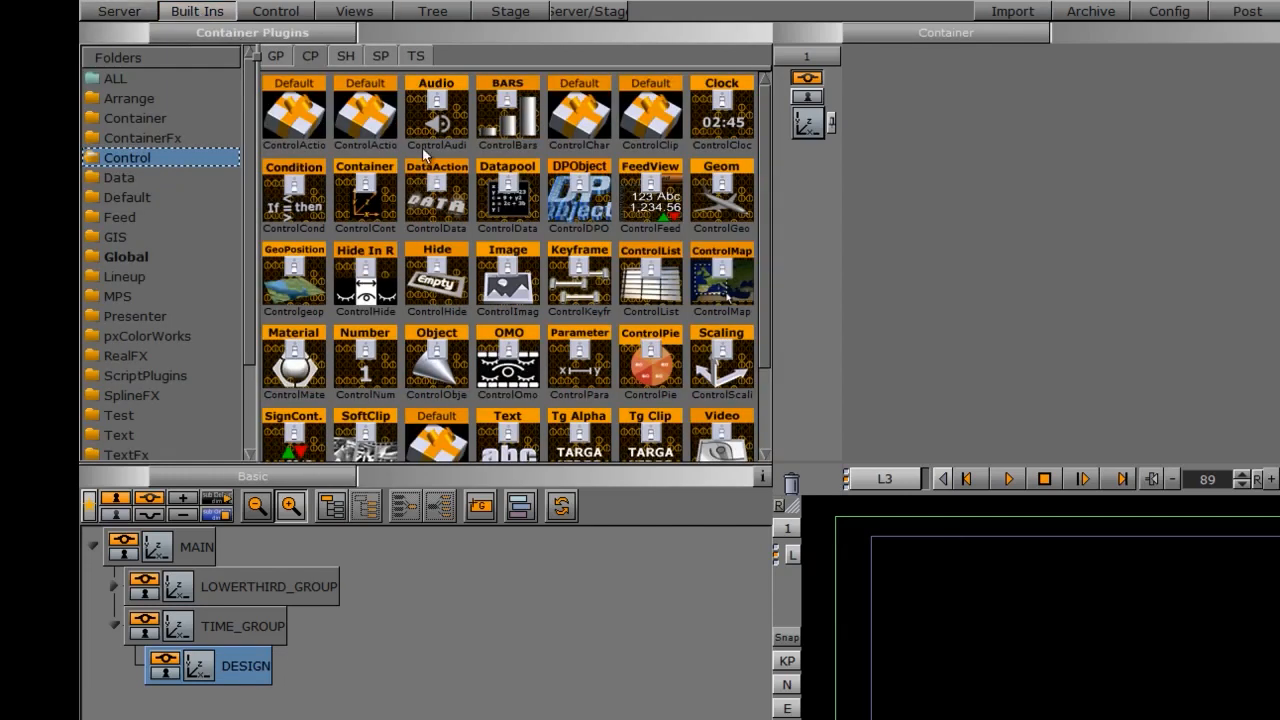
{"action": "left_click", "coordinate": [276, 56]}
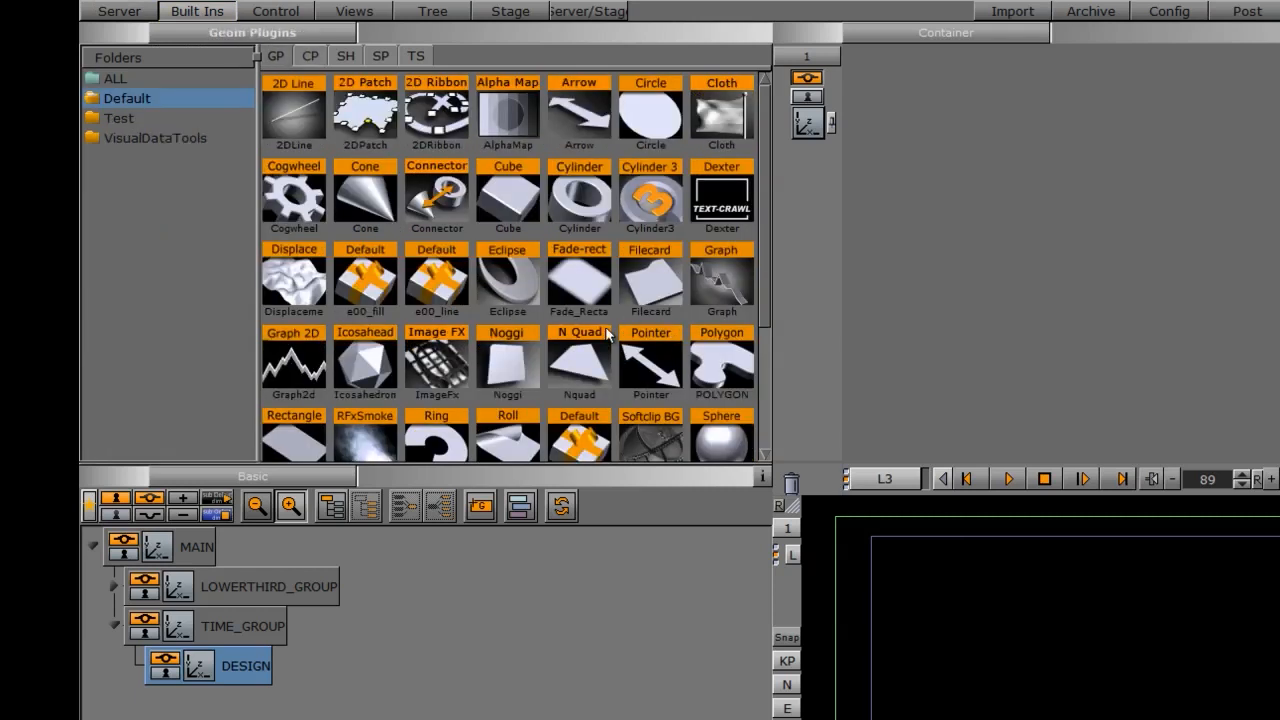
{"action": "left_click_drag", "start_coordinate": [502, 356], "coordinate": [312, 676]}
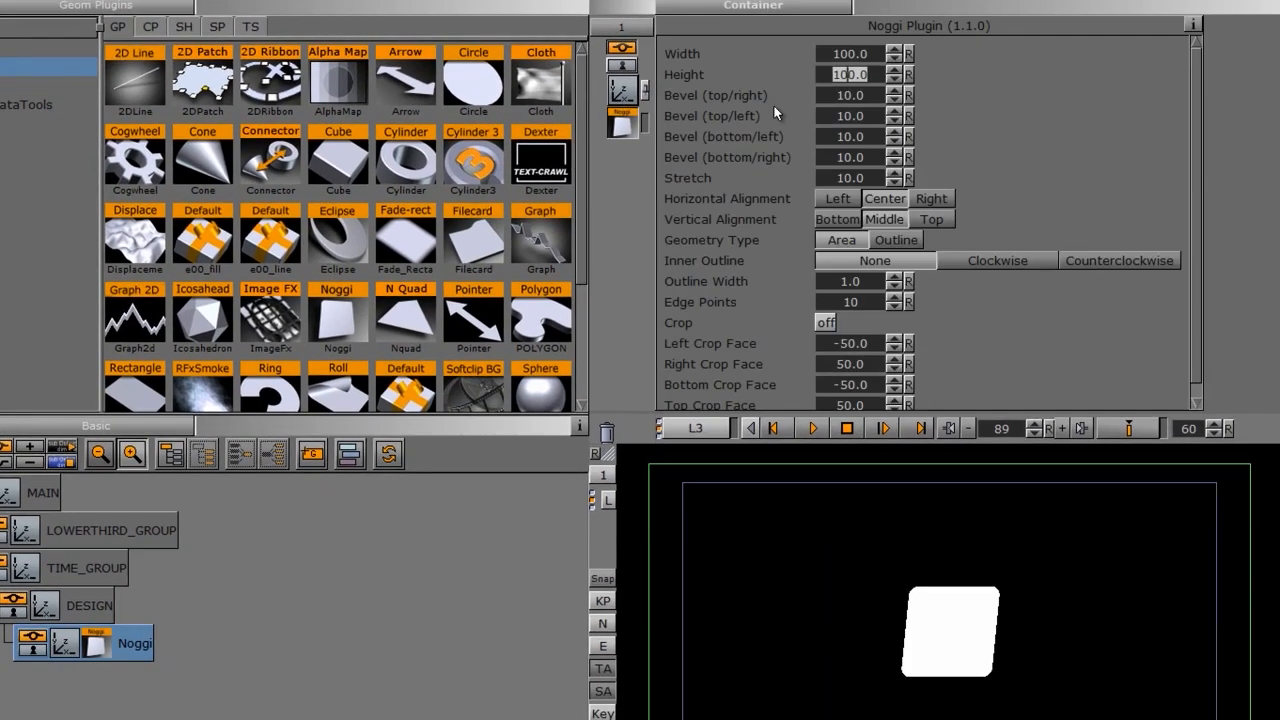
{"action": "left_click", "coordinate": [842, 74]}
{"action": "type", "text": "25"}
{"action": "key", "text": "Return"}
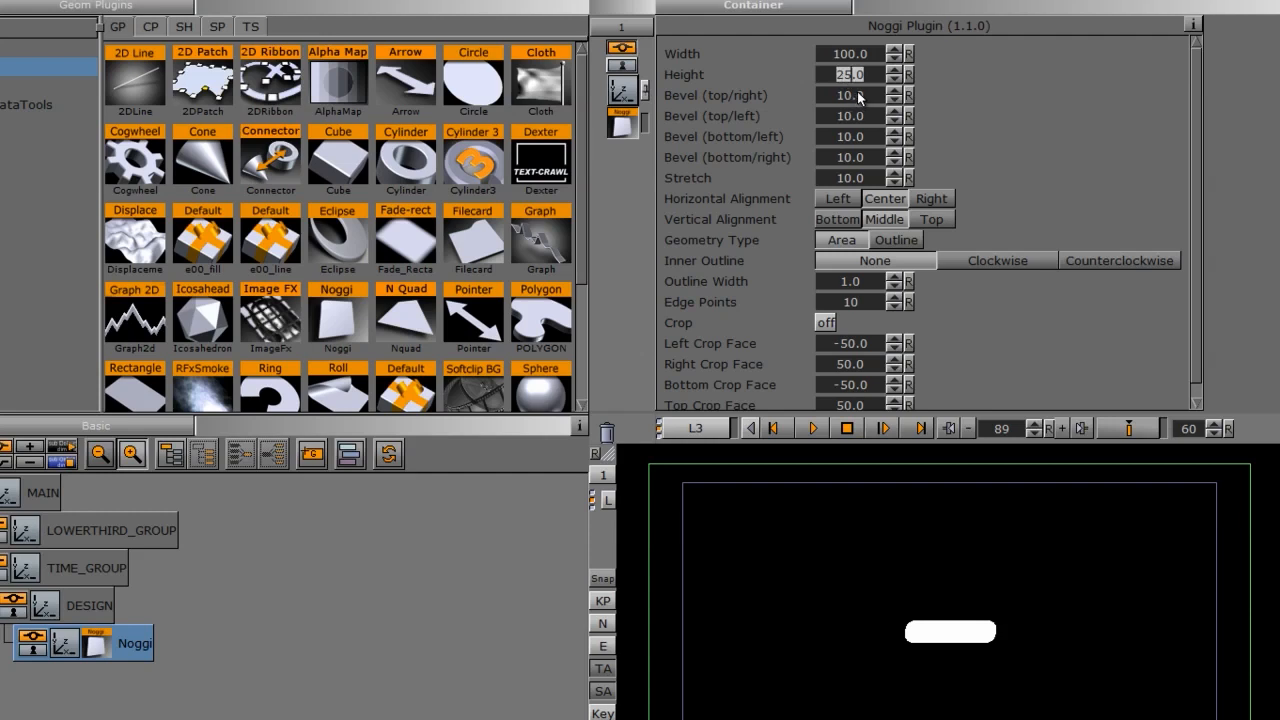
Step: Set all four bevels of the Noggi to 0 and its stretch to 25
{"action": "left_click", "coordinate": [857, 95]}
{"action": "type", "text": "0"}
{"action": "key", "text": "Return"}
{"action": "left_click", "coordinate": [850, 116]}
{"action": "type", "text": "0"}
{"action": "key", "text": "Return"}
{"action": "left_click_drag", "start_coordinate": [850, 134], "coordinate": [668, 125]}
{"action": "left_click_drag", "start_coordinate": [868, 156], "coordinate": [696, 143]}
{"action": "left_click", "coordinate": [848, 178]}
{"action": "type", "text": "25"}
{"action": "key", "text": "Return"}
Step: Scrub the L3 director to frame 34 and apply the BLUE image from TL_3 to the Noggi
{"action": "left_click_drag", "start_coordinate": [1010, 433], "coordinate": [953, 439]}
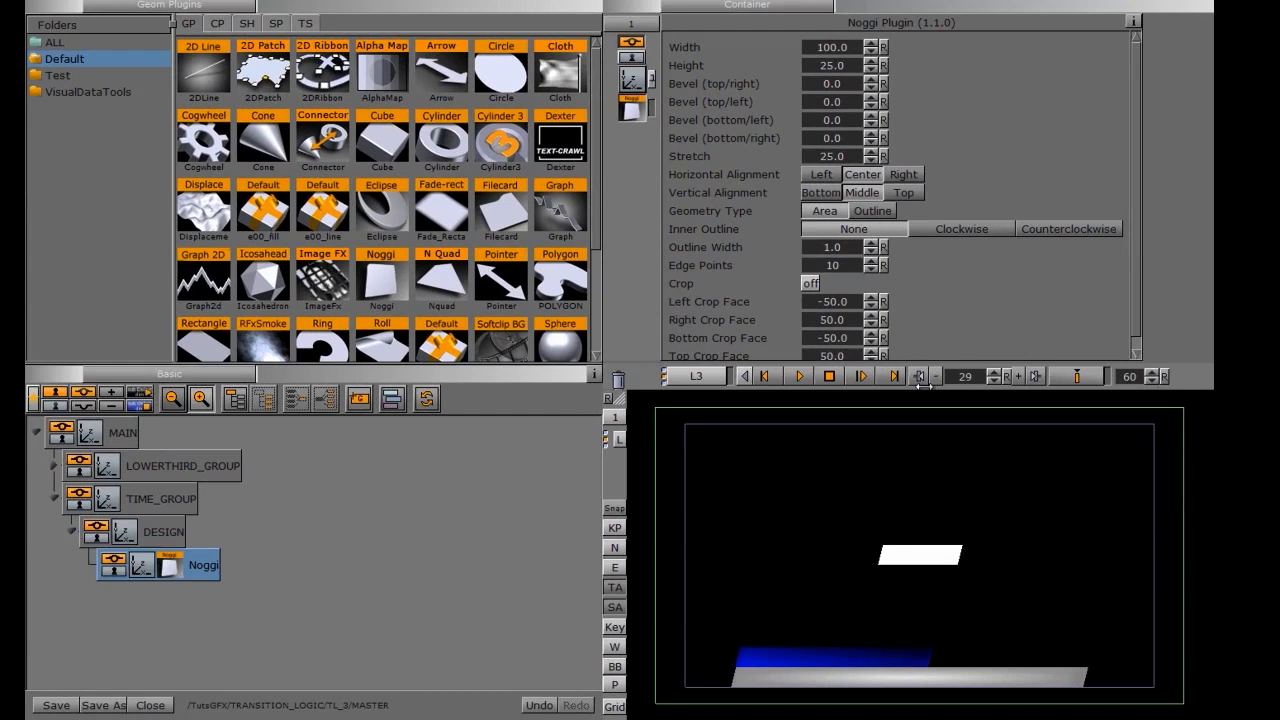
{"action": "left_click_drag", "start_coordinate": [923, 386], "coordinate": [926, 388]}
{"action": "left_click", "coordinate": [212, 2]}
{"action": "left_click", "coordinate": [287, 27]}
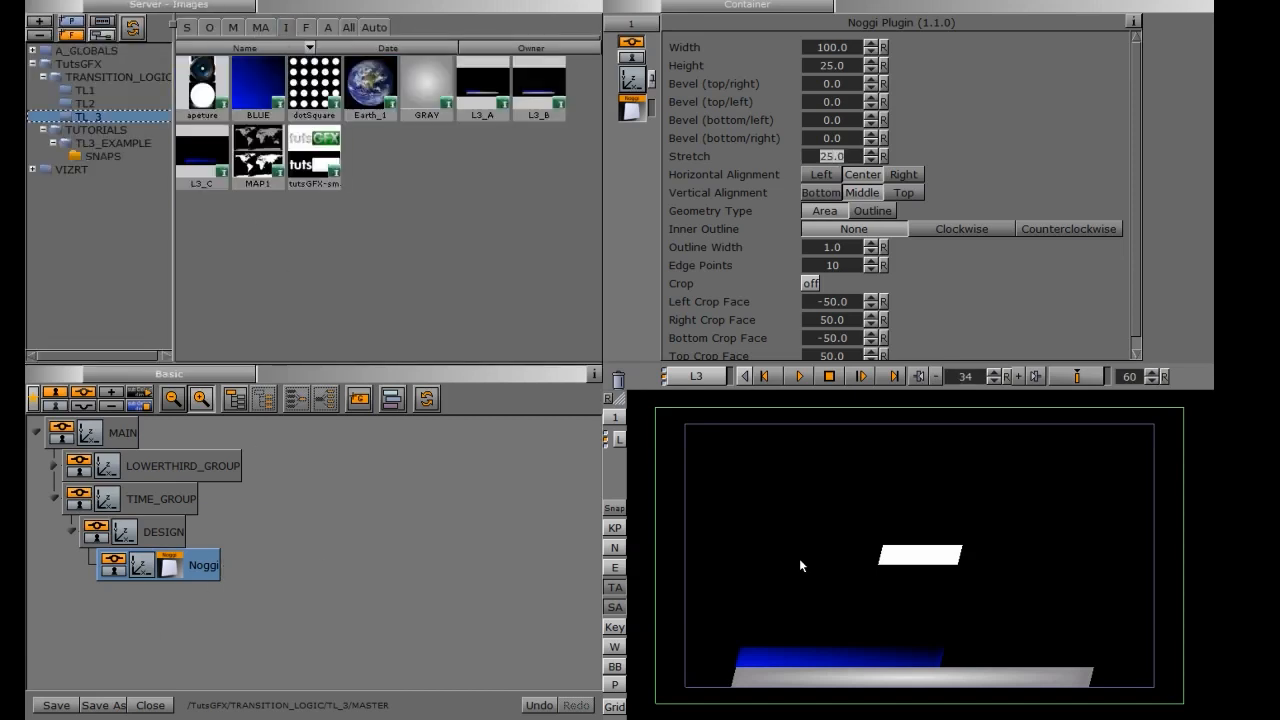
{"action": "left_click_drag", "start_coordinate": [260, 90], "coordinate": [204, 569]}
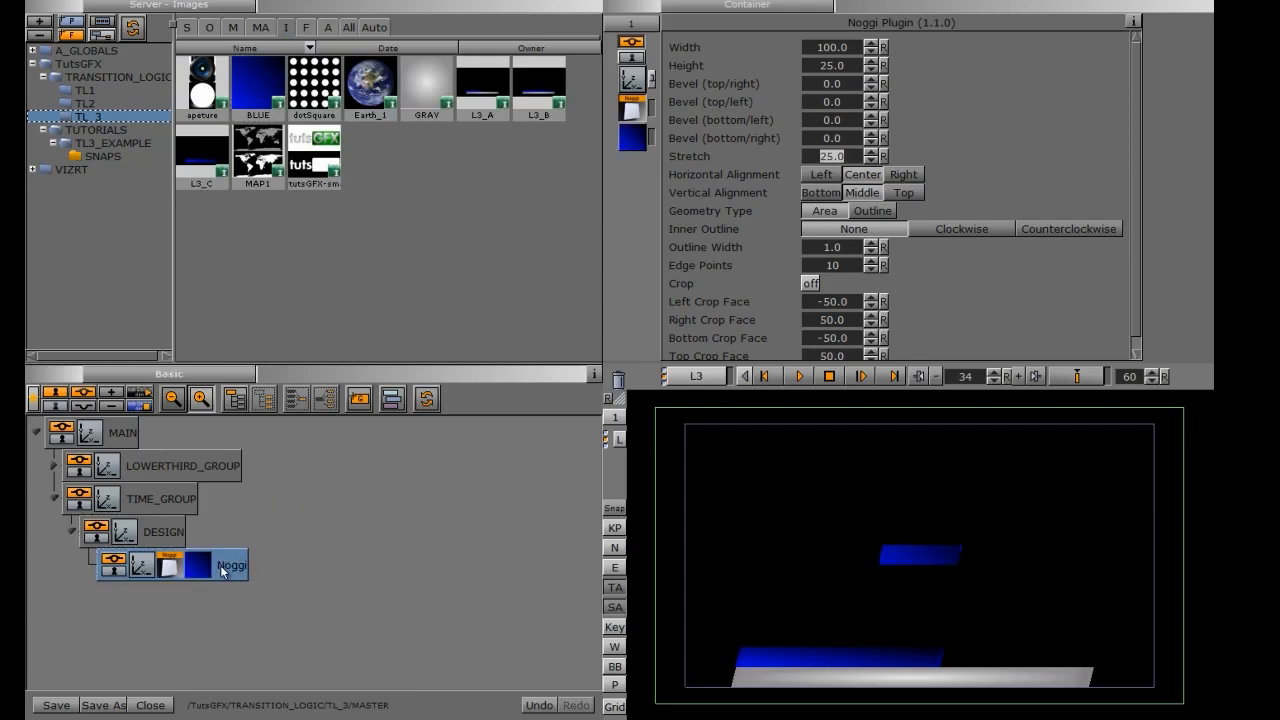
Step: Position the Noggi at the end of the gray lower-third bar, at X 264 and Y -153
{"action": "left_click", "coordinate": [630, 82]}
{"action": "left_click_drag", "start_coordinate": [723, 86], "coordinate": [944, 130]}
{"action": "left_click_drag", "start_coordinate": [738, 100], "coordinate": [738, 256]}
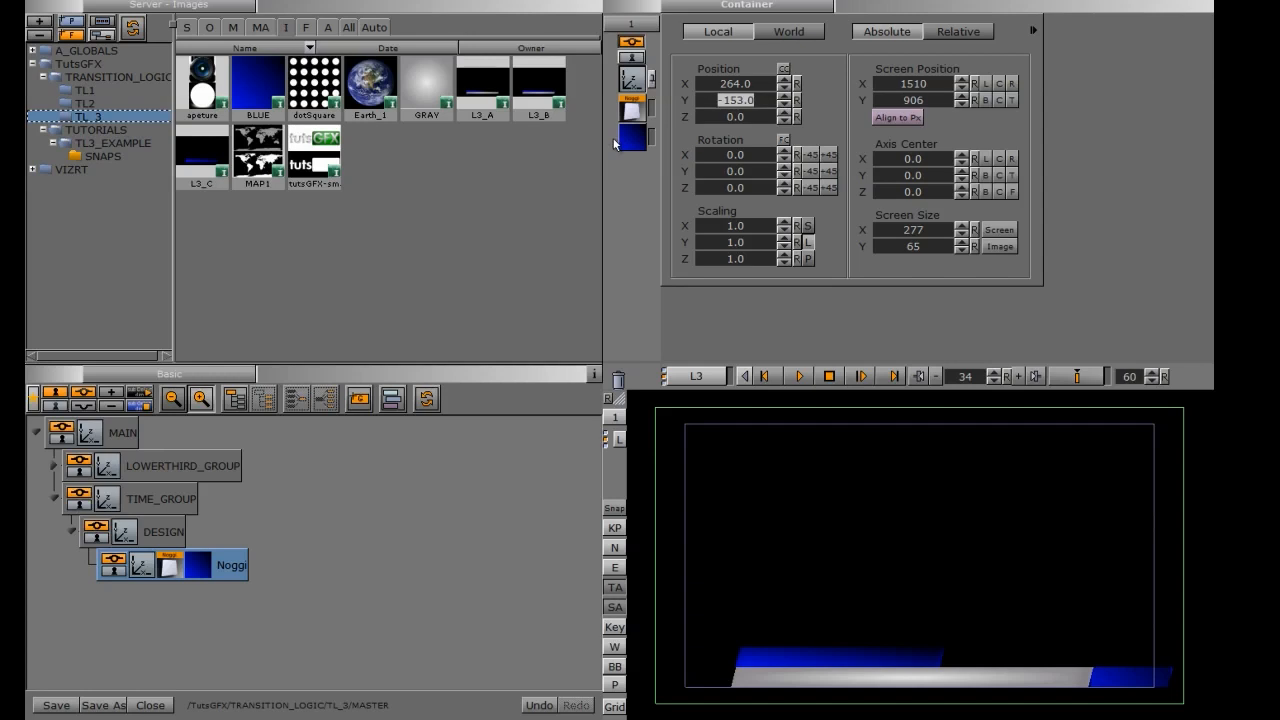
Step: Review the mapping options of the Noggi's BLUE texture and return to its transformation values
{"action": "left_click", "coordinate": [624, 141]}
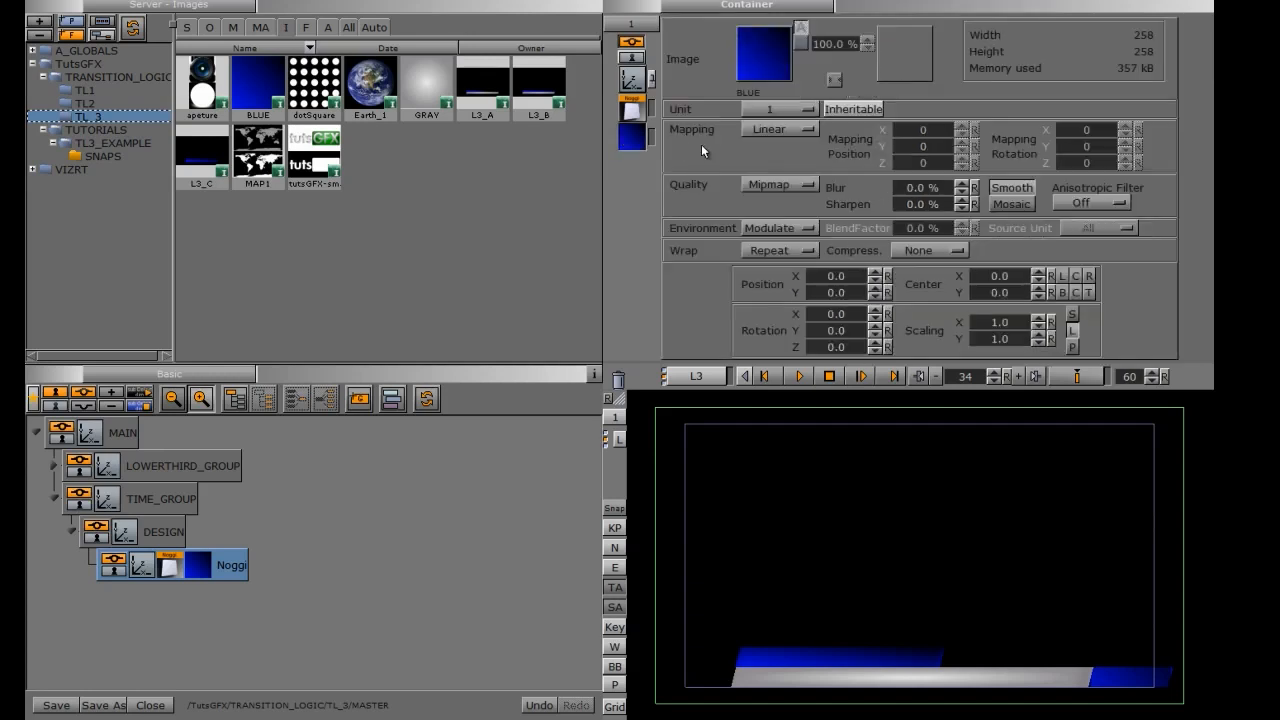
{"action": "left_click", "coordinate": [755, 136]}
{"action": "left_click", "coordinate": [770, 145]}
{"action": "left_click", "coordinate": [632, 80]}
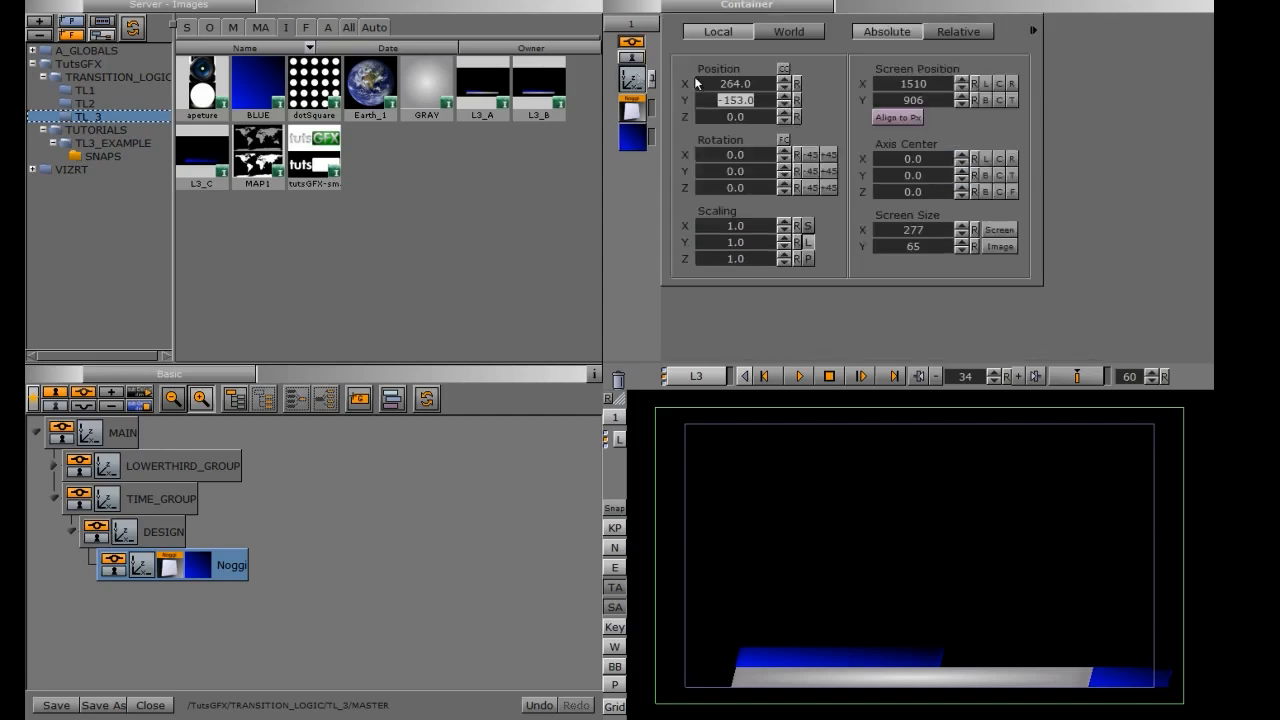
{"action": "left_click_drag", "start_coordinate": [709, 82], "coordinate": [713, 84]}
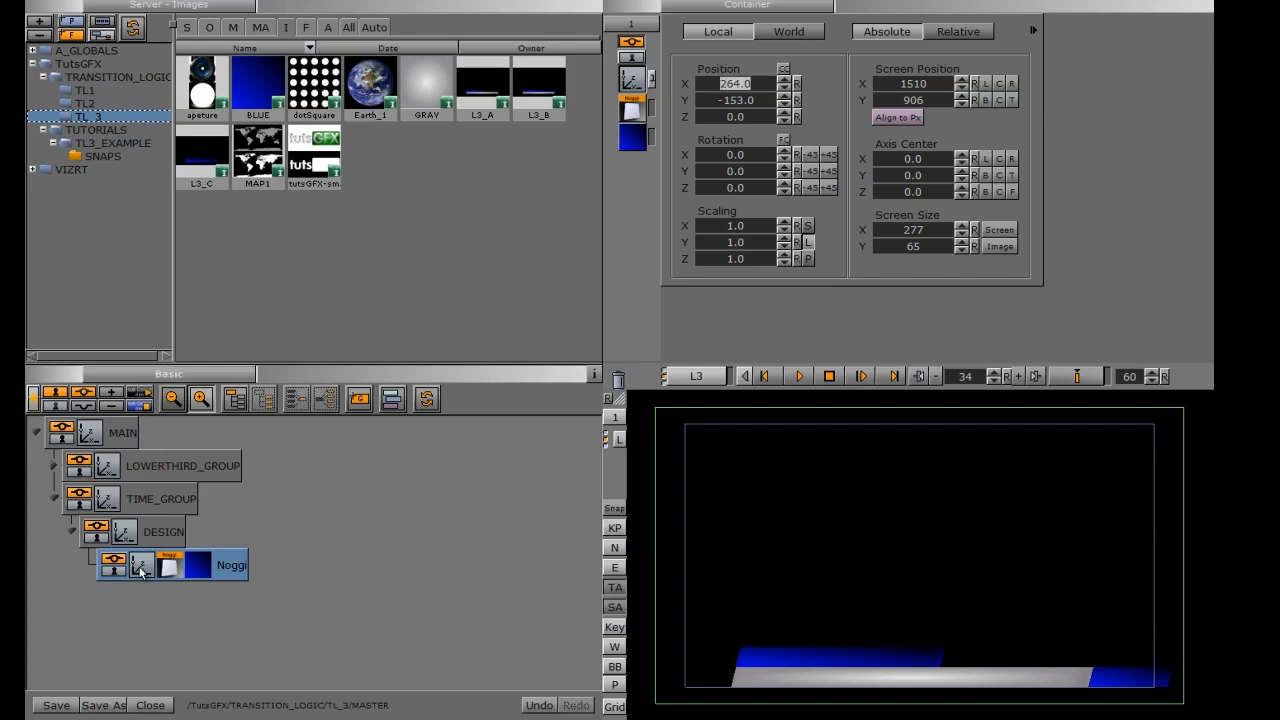
Step: Animate the Noggi's position in the L3 director, with keyframes at X 264 on frame 30 and X 431 on frame 0
{"action": "left_click", "coordinate": [993, 380]}
{"action": "left_click", "coordinate": [993, 380]}
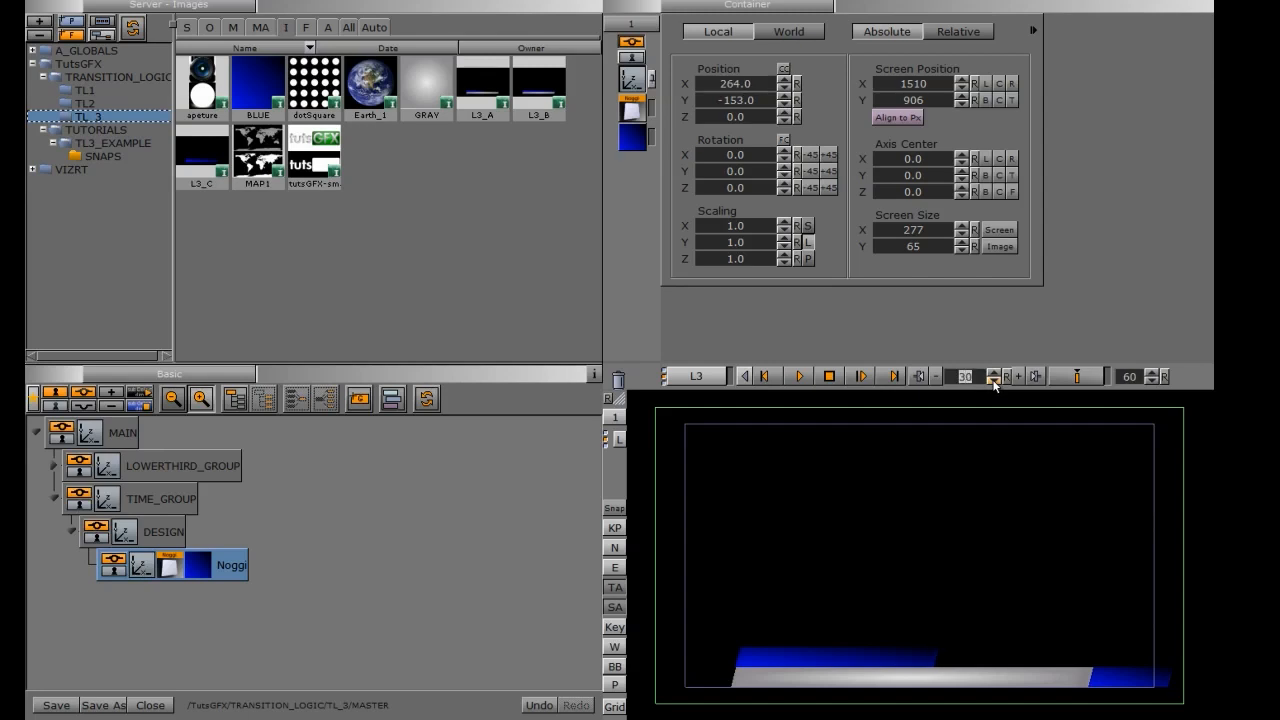
{"action": "left_click", "coordinate": [1059, 377]}
{"action": "left_click_drag", "start_coordinate": [978, 380], "coordinate": [860, 377]}
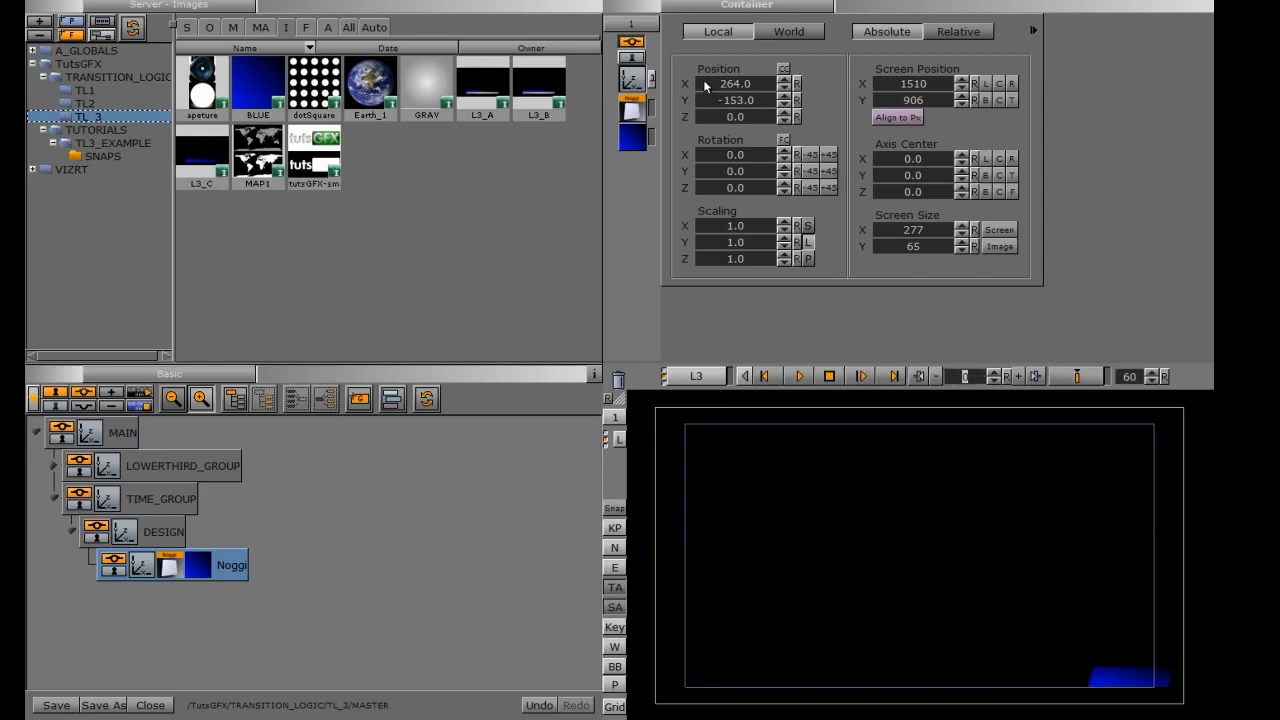
{"action": "left_click_drag", "start_coordinate": [705, 83], "coordinate": [841, 87]}
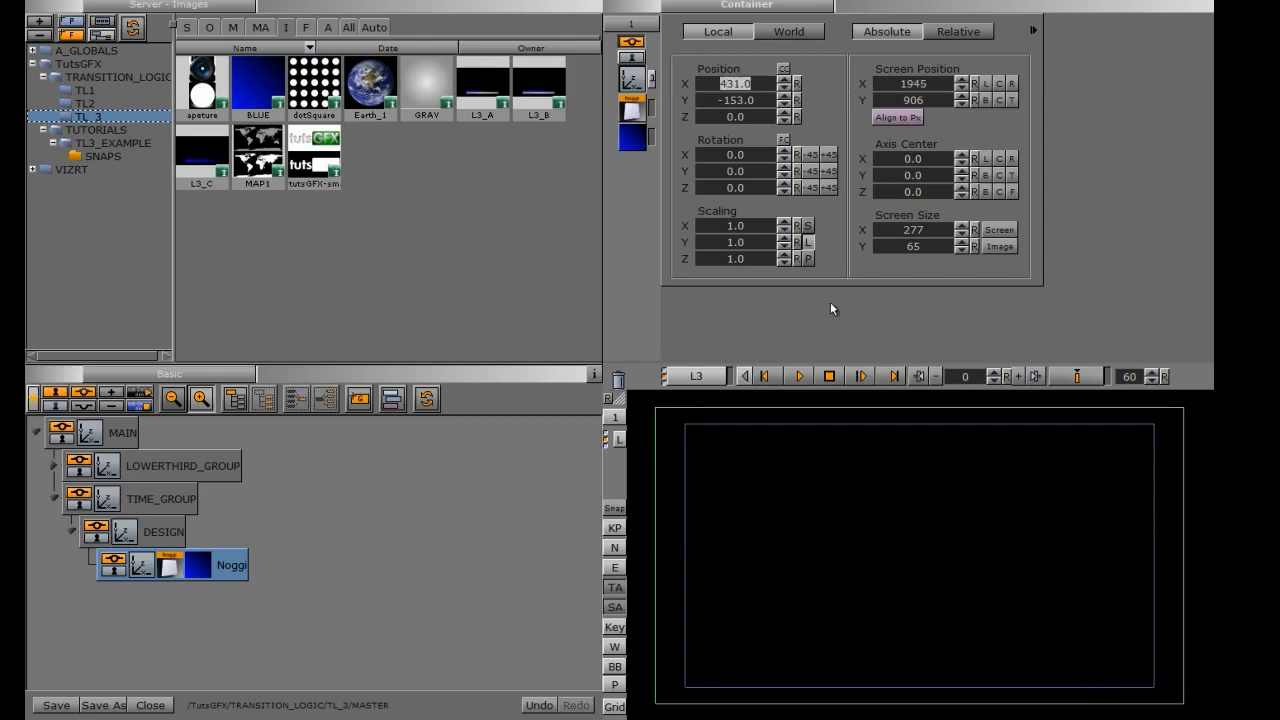
{"action": "left_click", "coordinate": [1074, 378]}
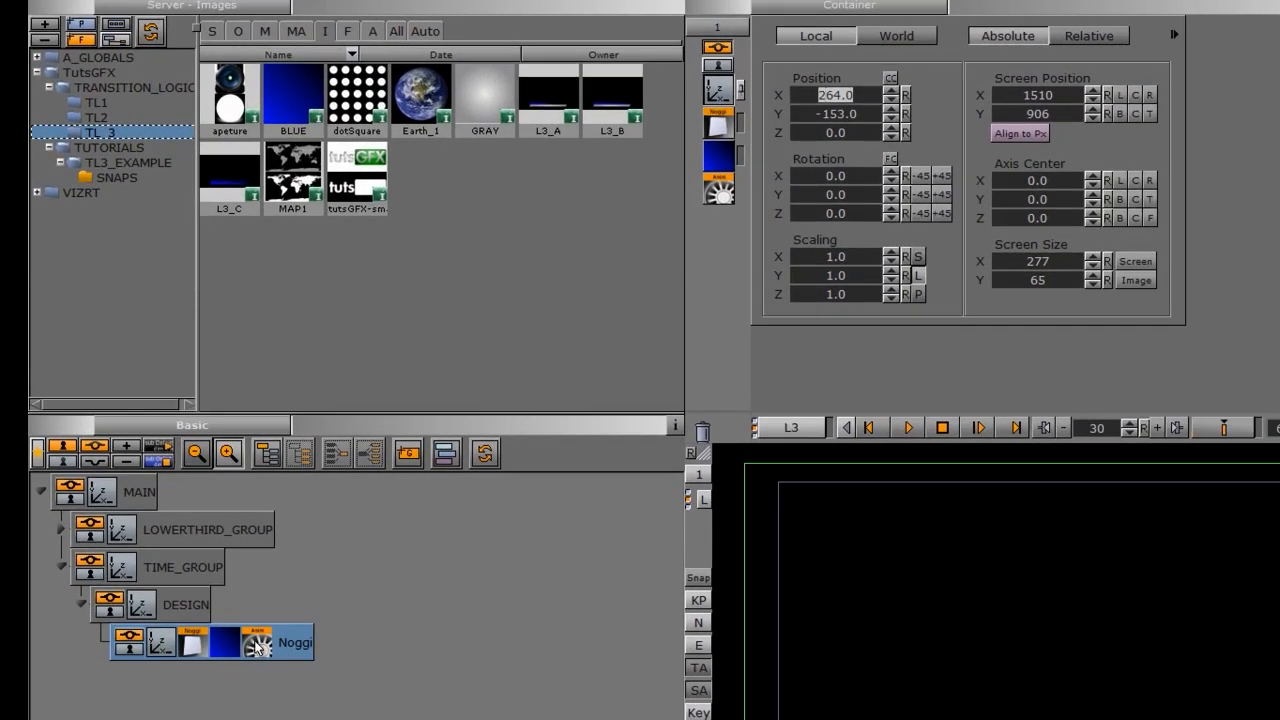
Step: Open the Noggi's animation in the stage, add a new top-level director and name it TIME
{"action": "left_click", "coordinate": [257, 648]}
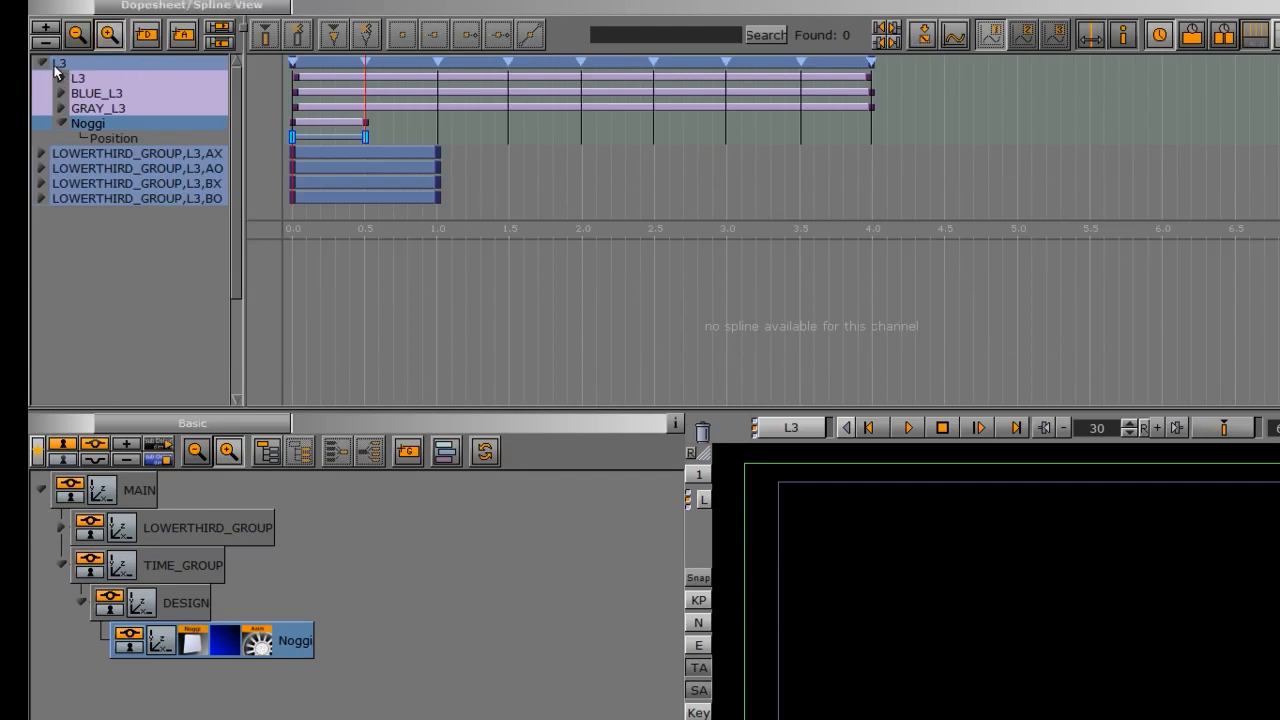
{"action": "left_click_drag", "start_coordinate": [149, 37], "coordinate": [74, 260]}
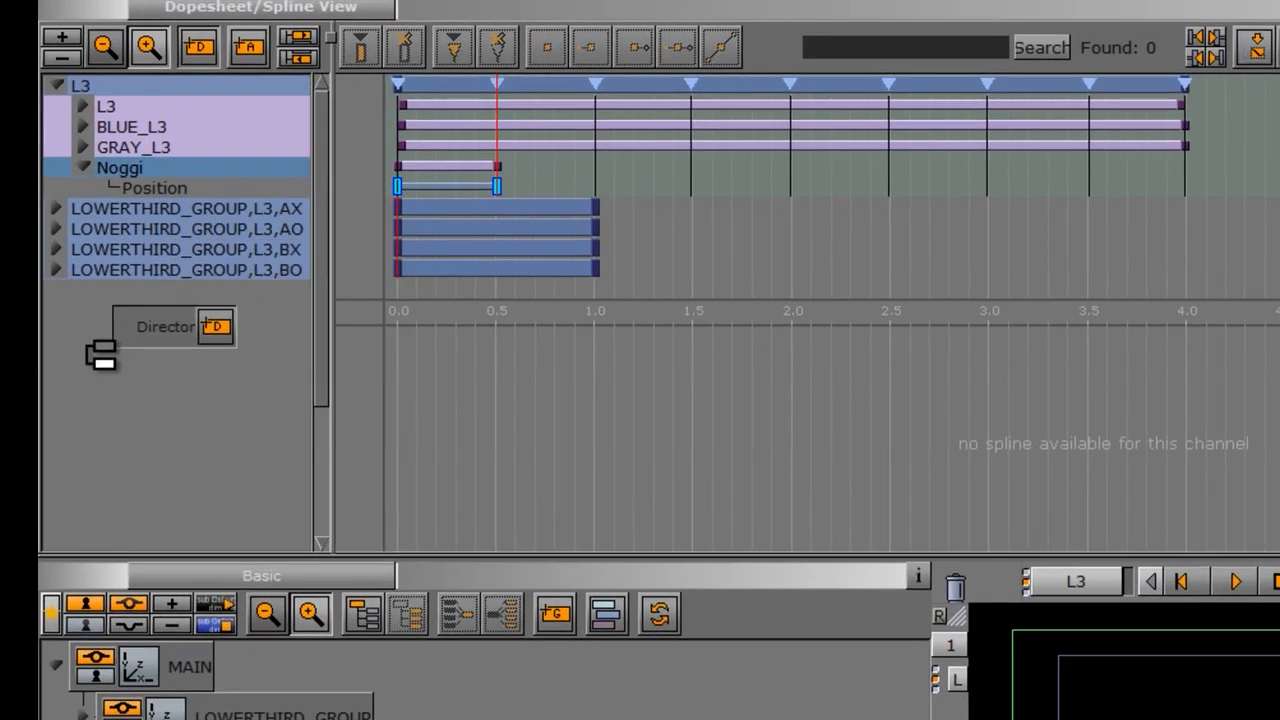
{"action": "left_click_drag", "start_coordinate": [101, 354], "coordinate": [100, 359]}
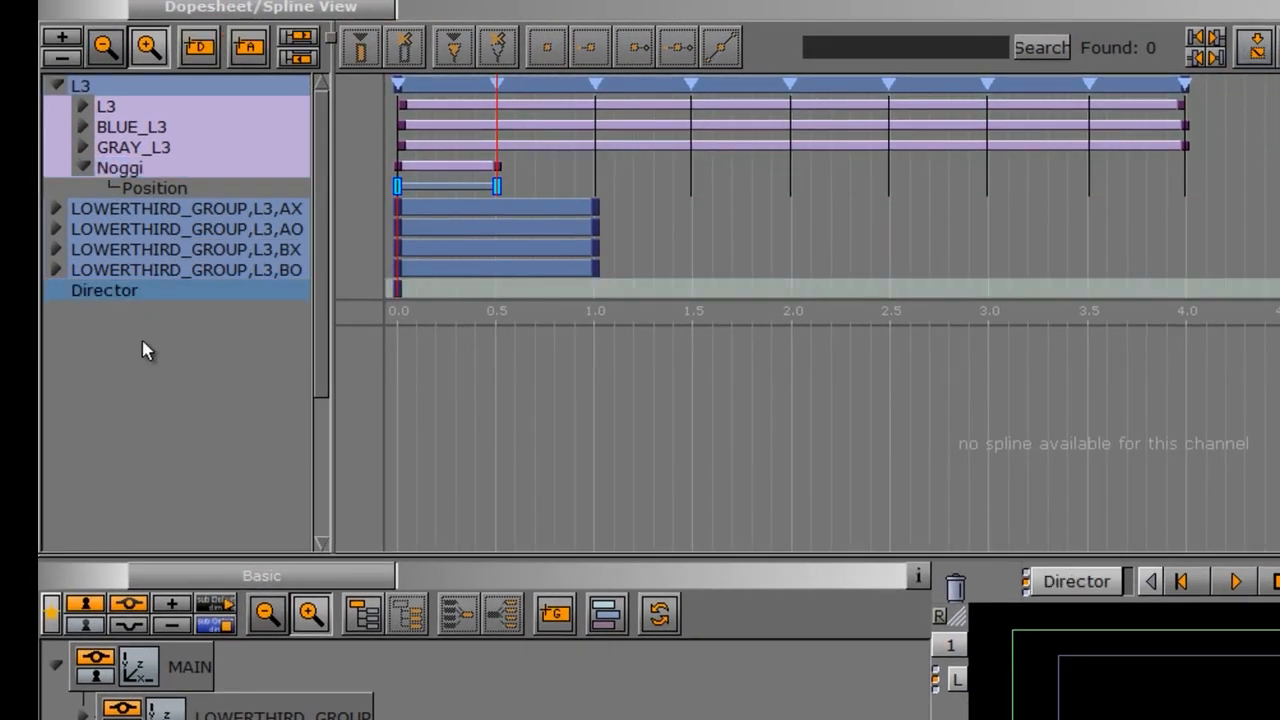
{"action": "right_click", "coordinate": [121, 297]}
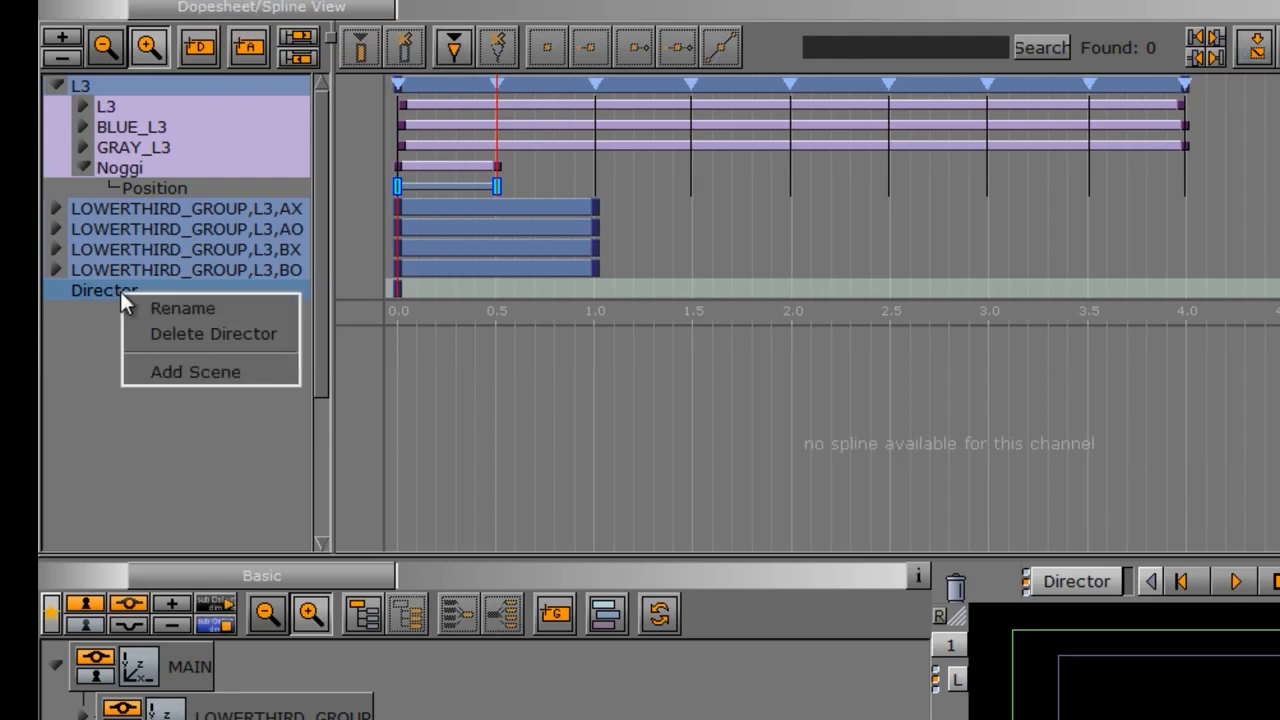
{"action": "left_click", "coordinate": [160, 306]}
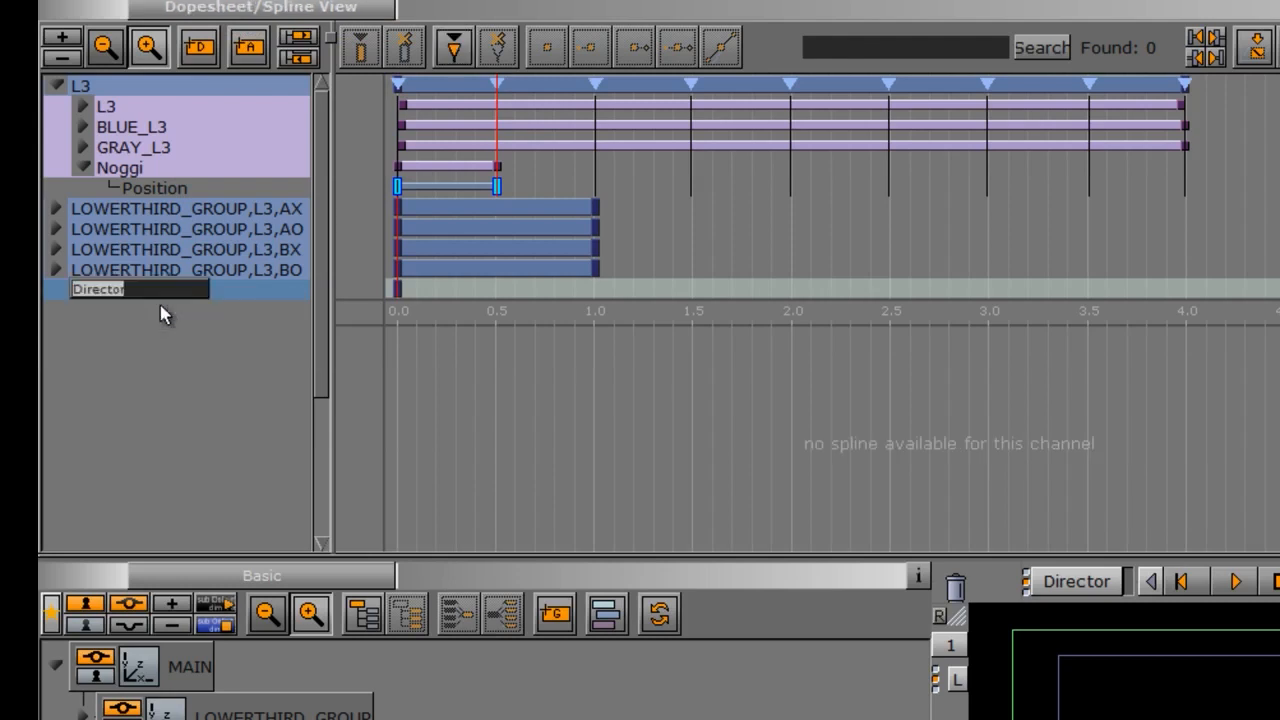
{"action": "type", "text": "TIME"}
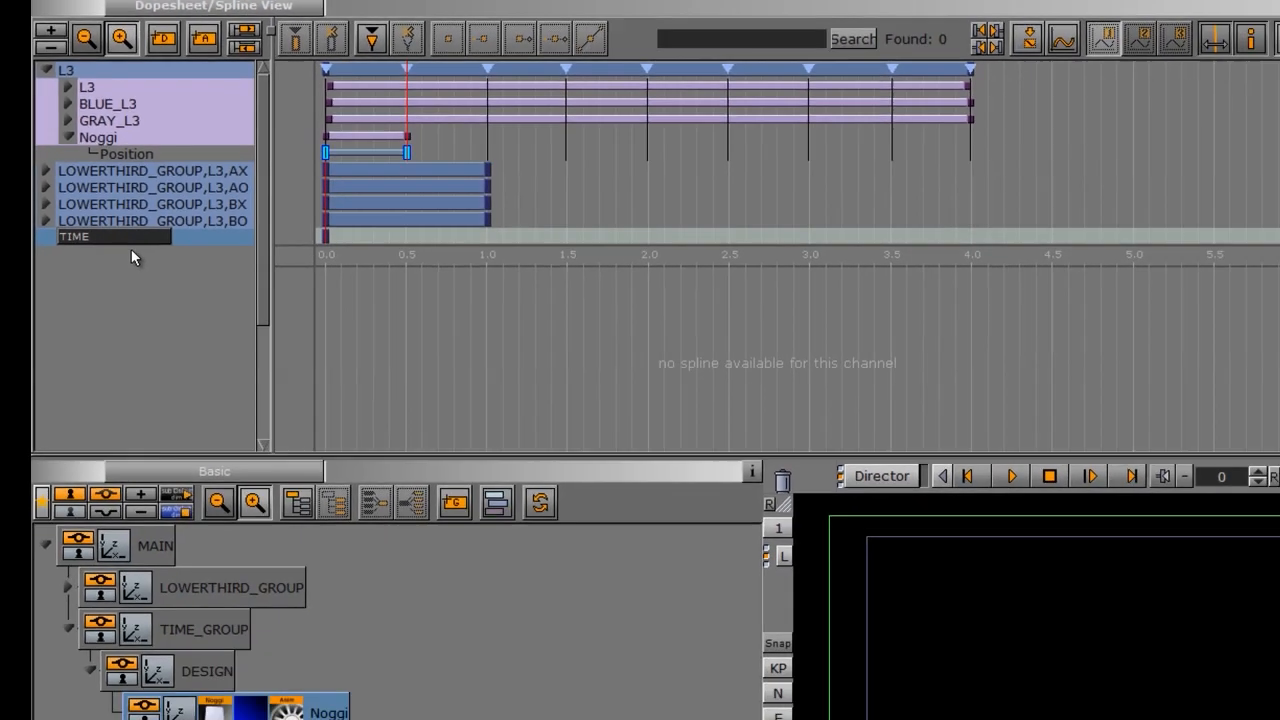
{"action": "key", "text": "Return"}
Step: Move the Noggi's animation from the L3 director into the TIME director
{"action": "left_click", "coordinate": [284, 714]}
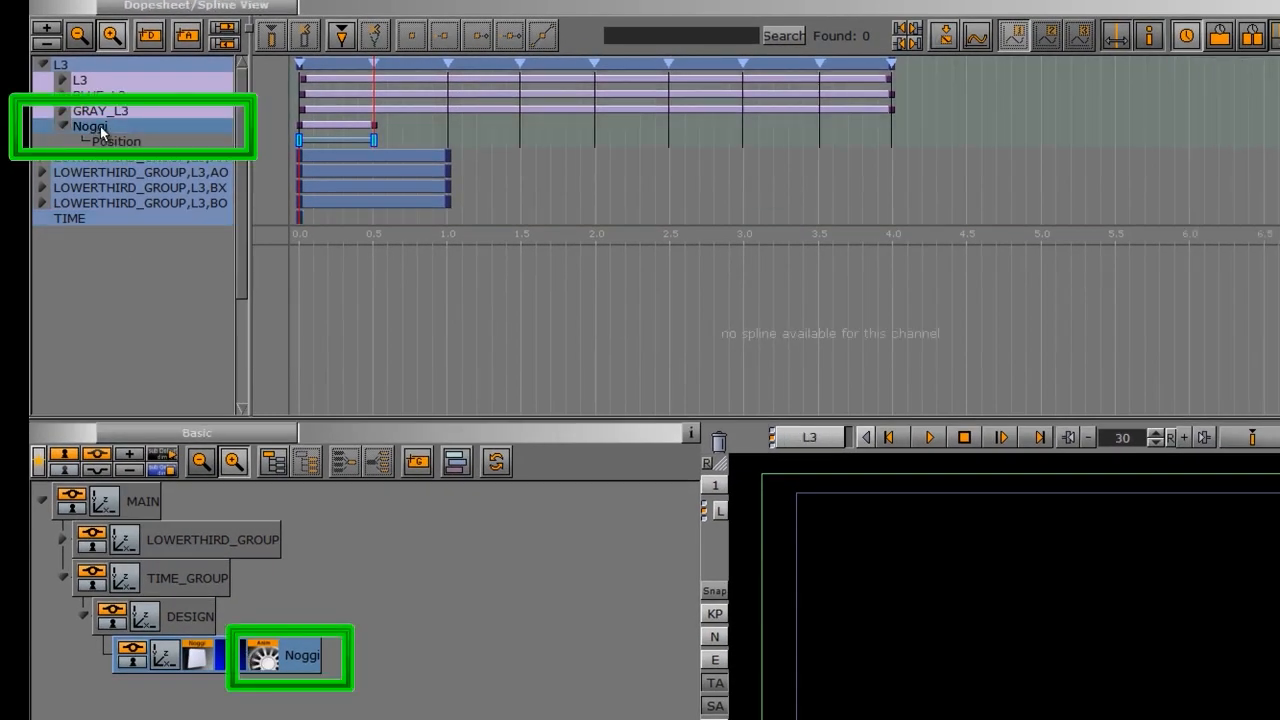
{"action": "left_click_drag", "start_coordinate": [103, 131], "coordinate": [146, 224]}
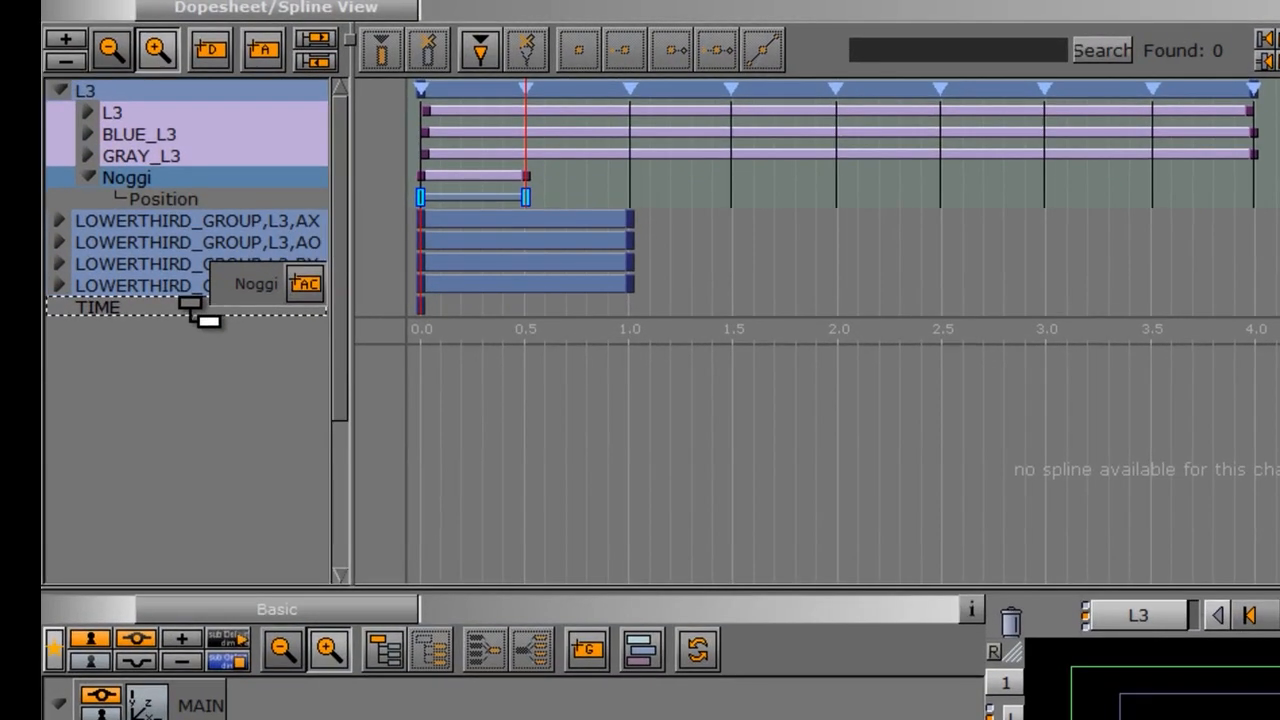
{"action": "left_click_drag", "start_coordinate": [190, 306], "coordinate": [200, 306]}
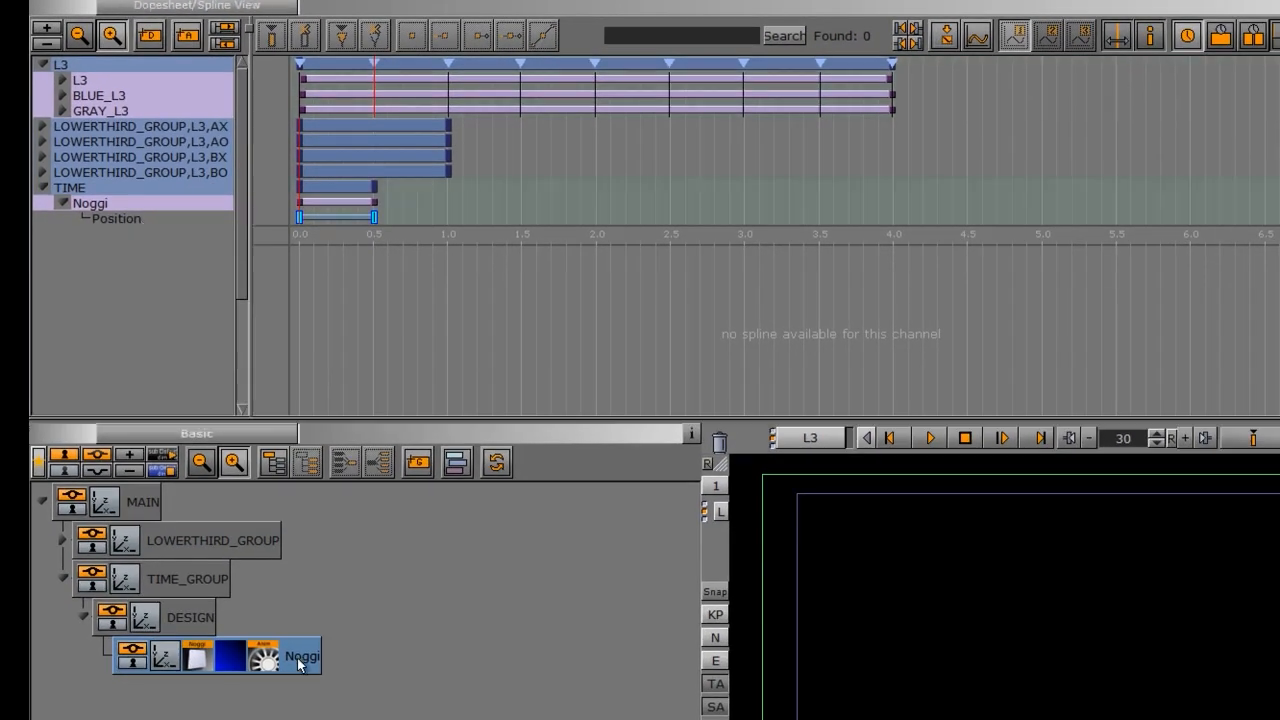
Step: Rename the Noggi container under DESIGN as TIME_BOX
{"action": "double_click", "coordinate": [298, 660]}
{"action": "type", "text": "TIME"}
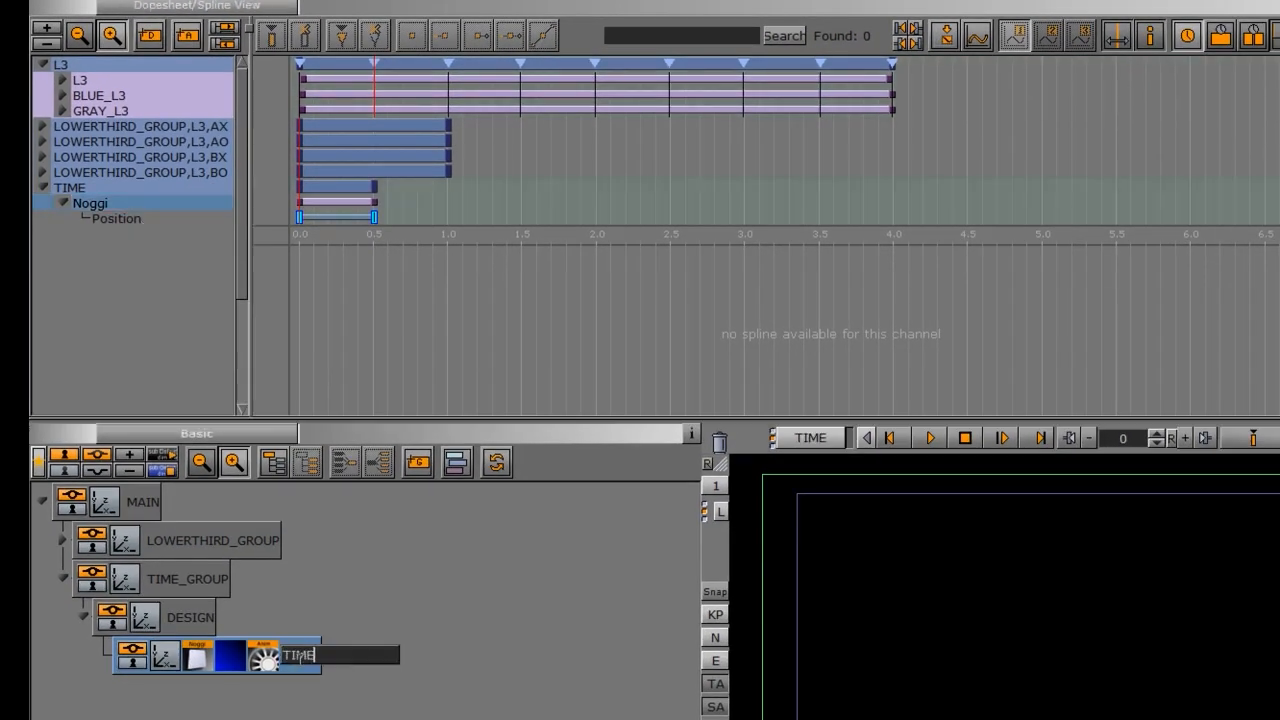
{"action": "type", "text": "_BOX"}
{"action": "key", "text": "Return"}
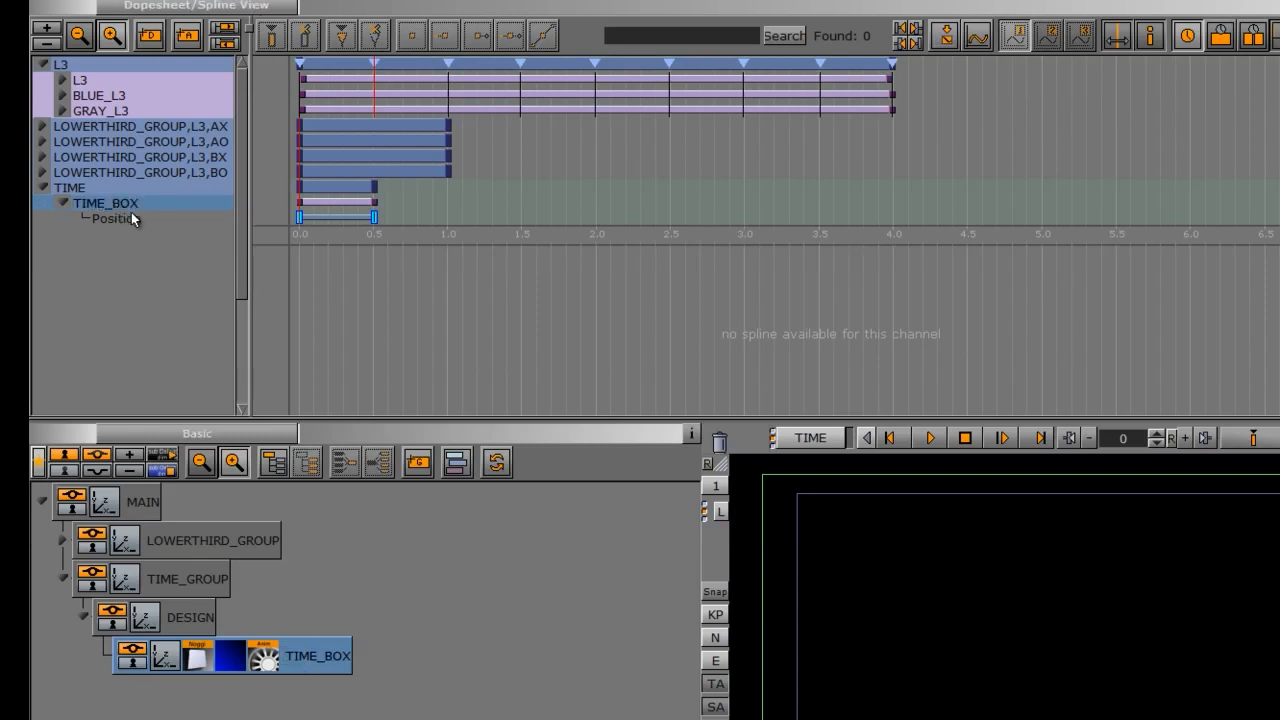
Step: Add a stop point at time 0 of the TIME director and name it O
{"action": "mouse_move", "coordinate": [373, 217]}
{"action": "left_mouse_down"}
{"action": "mouse_move", "coordinate": [391, 217]}
{"action": "mouse_move", "coordinate": [374, 217]}
{"action": "left_mouse_up"}
{"action": "scroll", "coordinate": [432, 193], "scroll_direction": "down", "scroll_amount": 1}
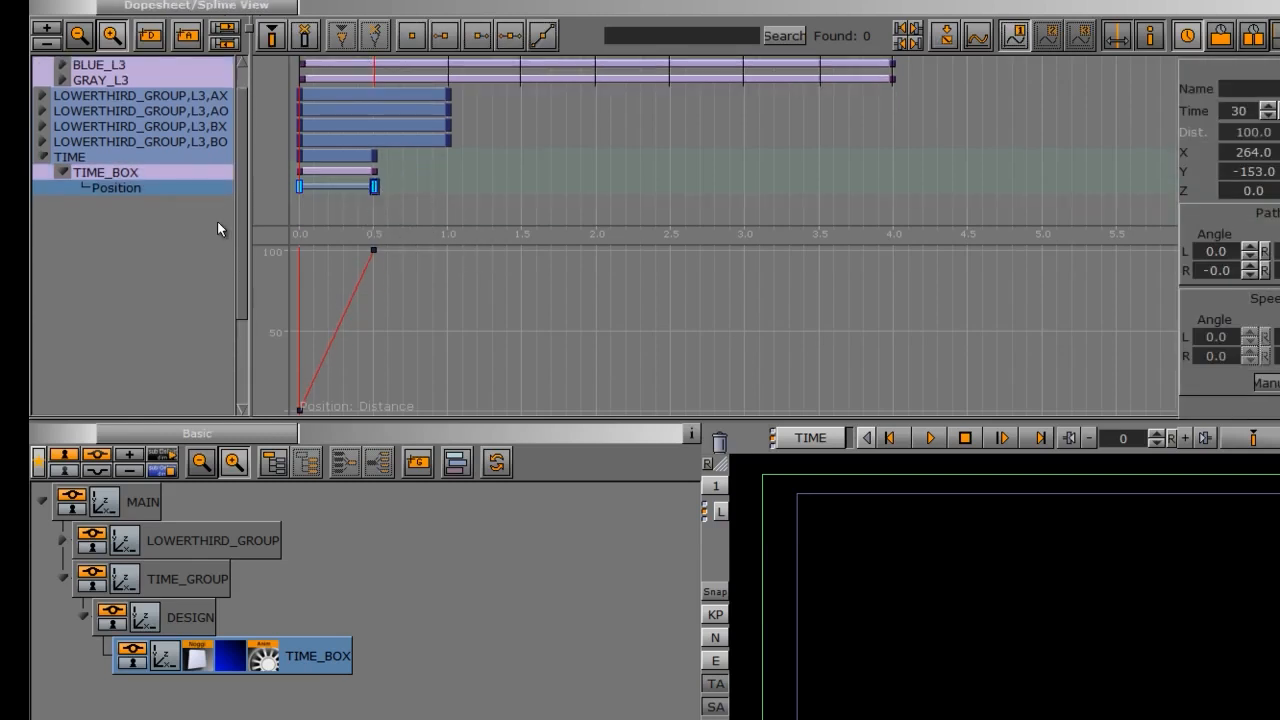
{"action": "left_click", "coordinate": [130, 158]}
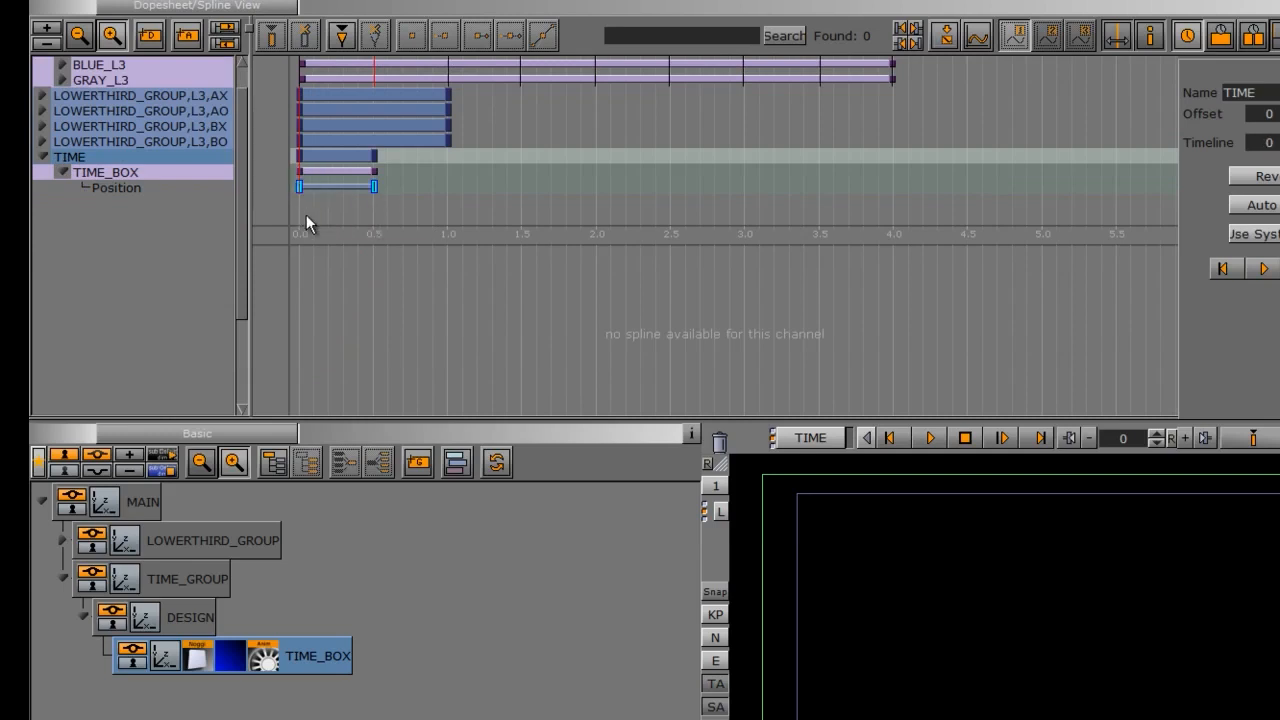
{"action": "left_click", "coordinate": [340, 38]}
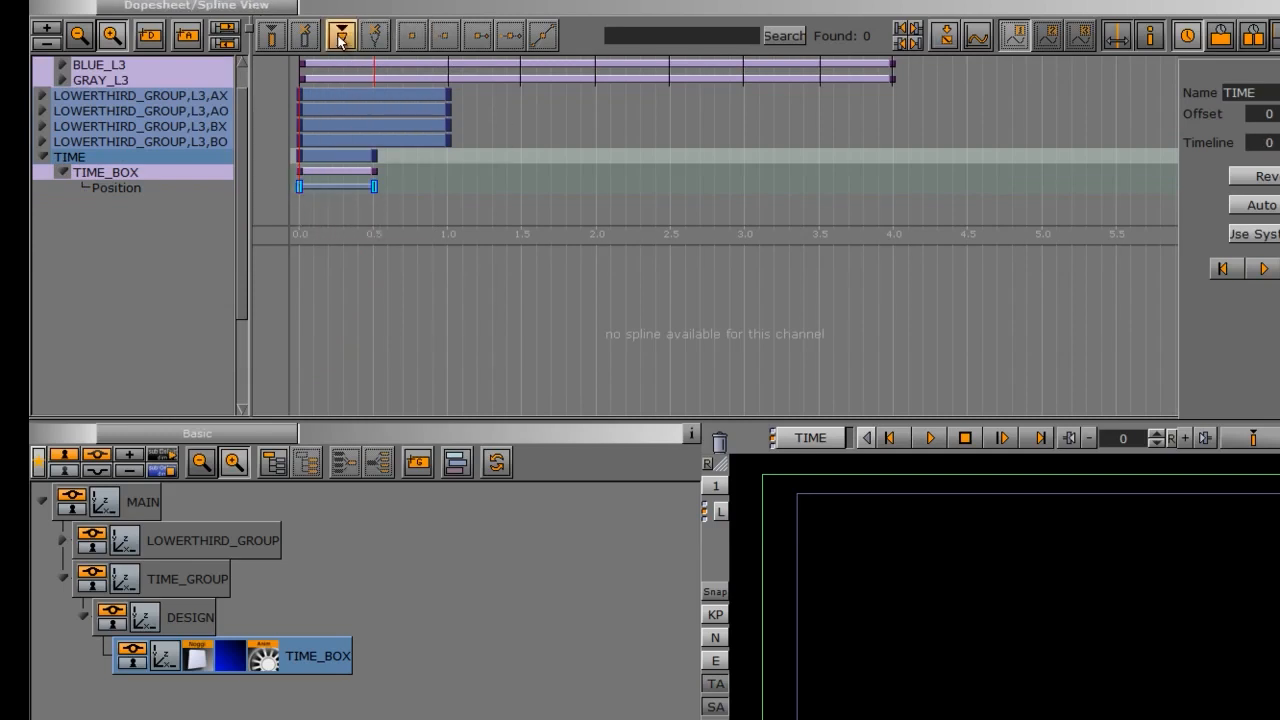
{"action": "left_click", "coordinate": [300, 157]}
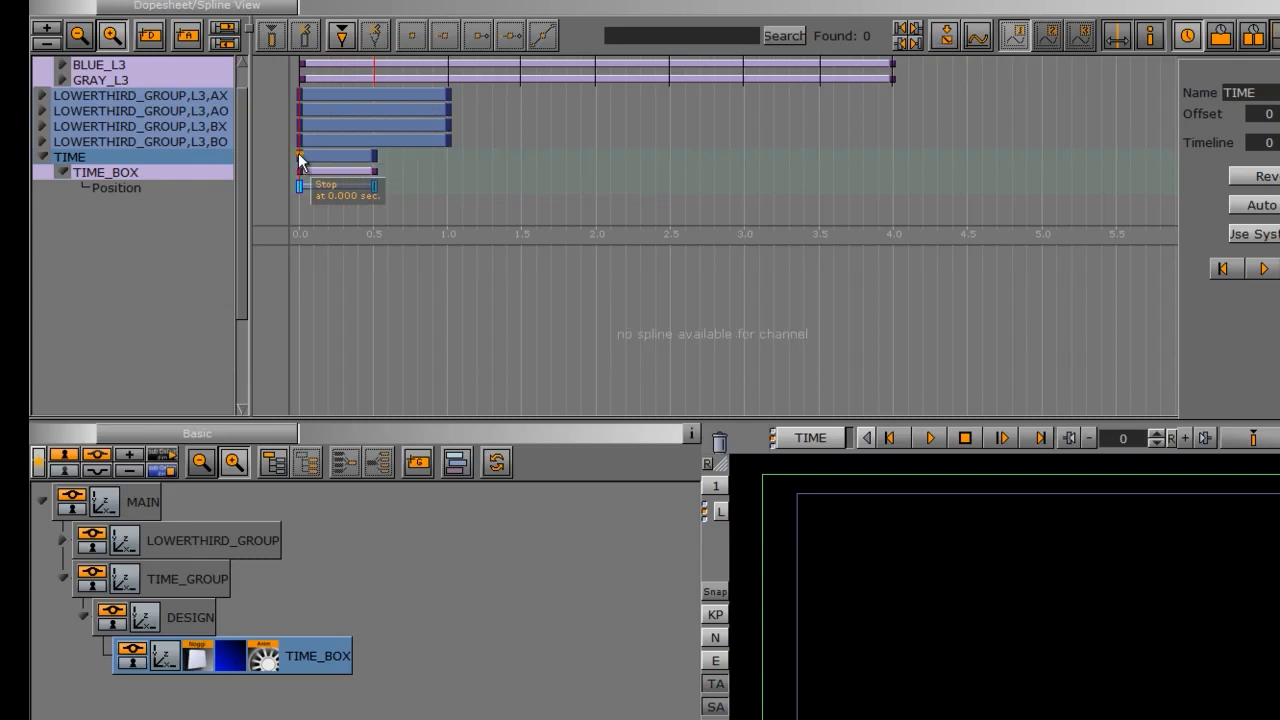
{"action": "left_click", "coordinate": [1232, 90]}
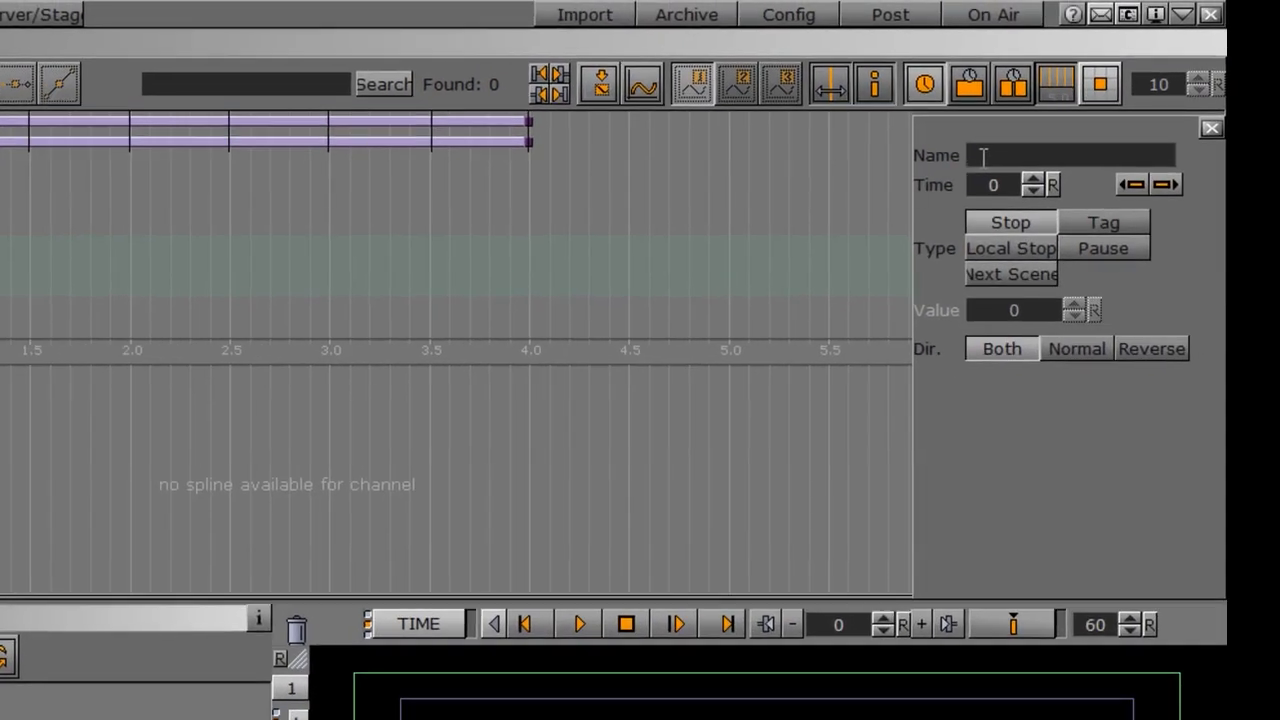
{"action": "type", "text": "O"}
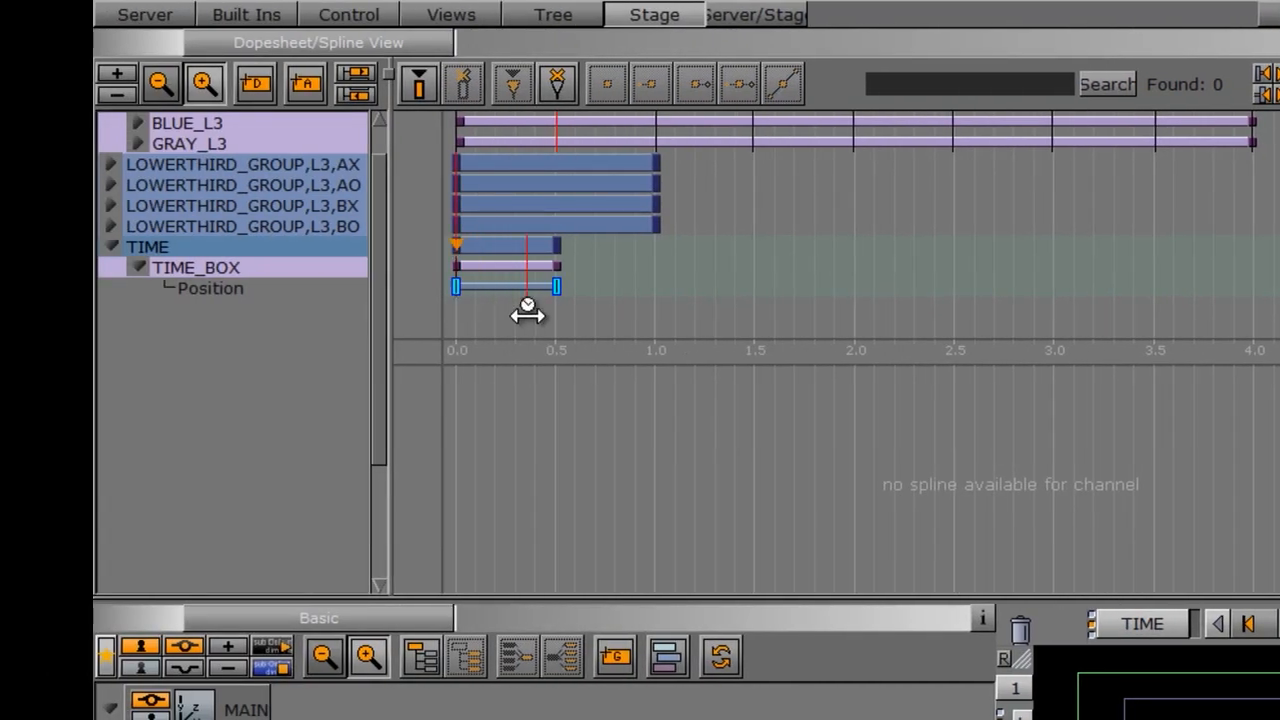
Step: Add a second stop point to the TIME director at frame 30 and name it A
{"action": "left_click_drag", "start_coordinate": [527, 313], "coordinate": [558, 322]}
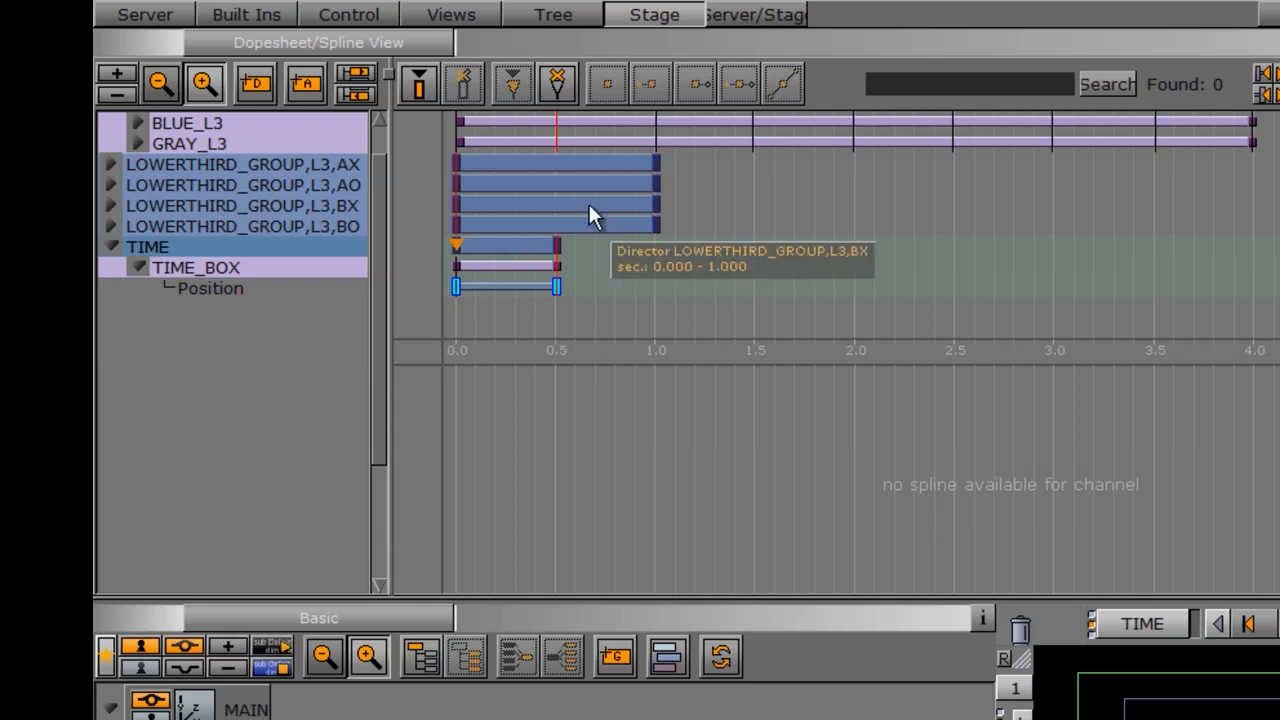
{"action": "left_click", "coordinate": [513, 86]}
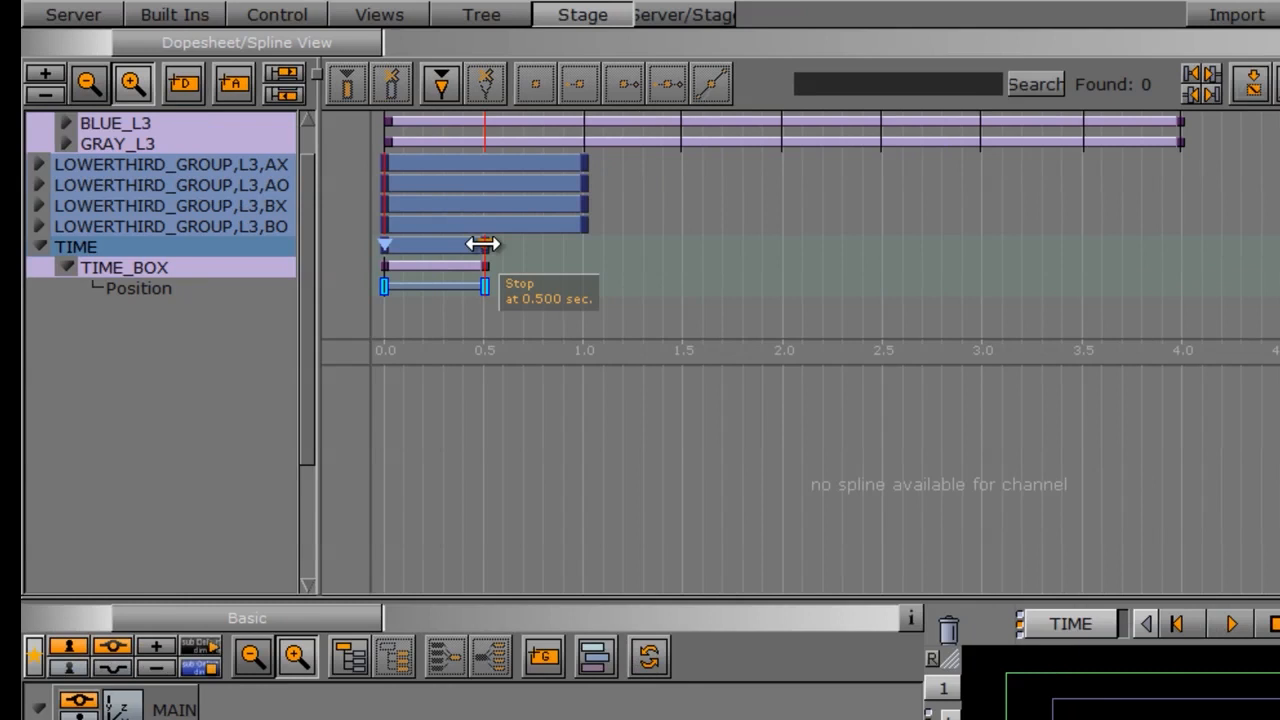
{"action": "left_click", "coordinate": [483, 244]}
{"action": "left_click", "coordinate": [1078, 155]}
{"action": "type", "text": "A"}
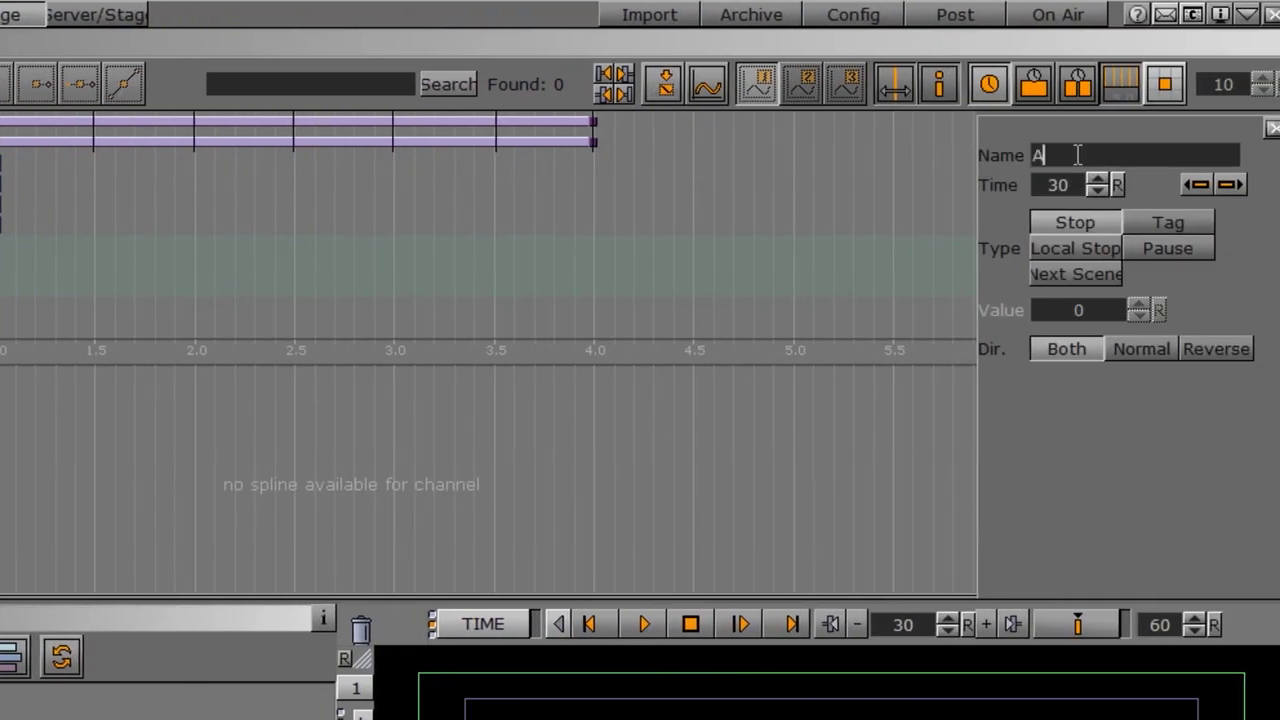
{"action": "key", "text": "Return"}
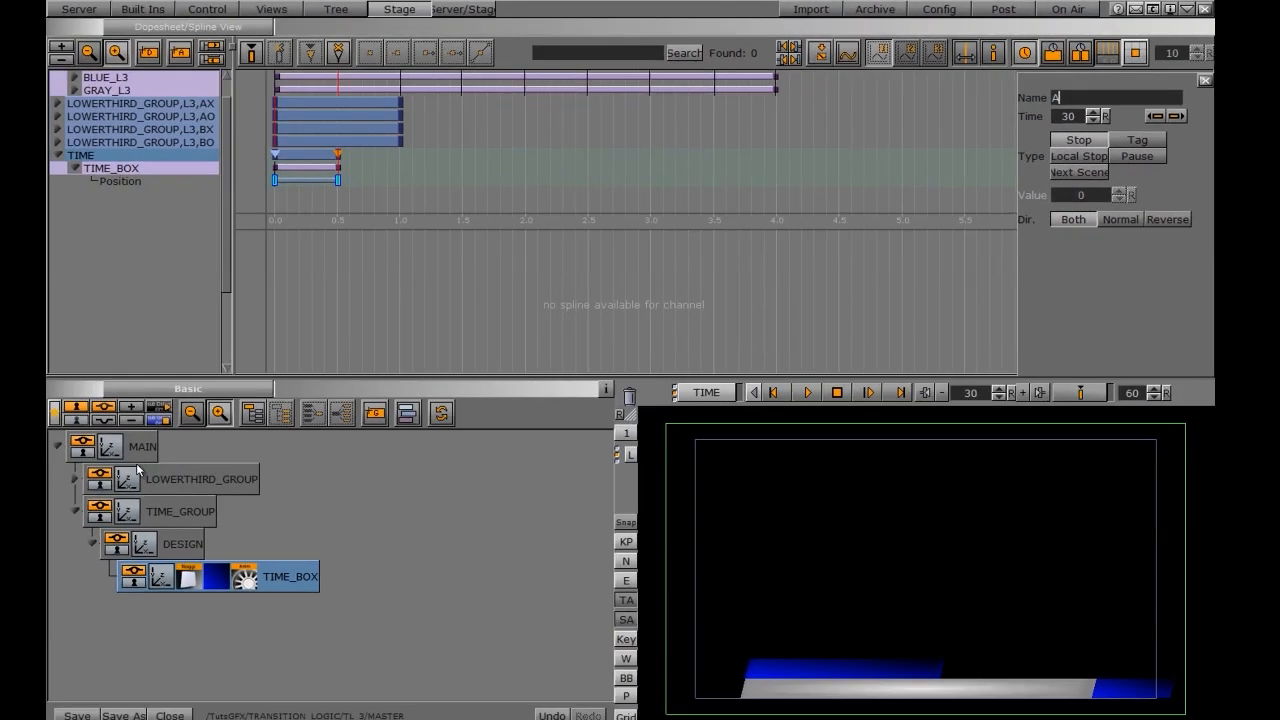
Step: Add a new group container above DESIGN inside TIME_GROUP and name it TIME
{"action": "left_click", "coordinate": [91, 545]}
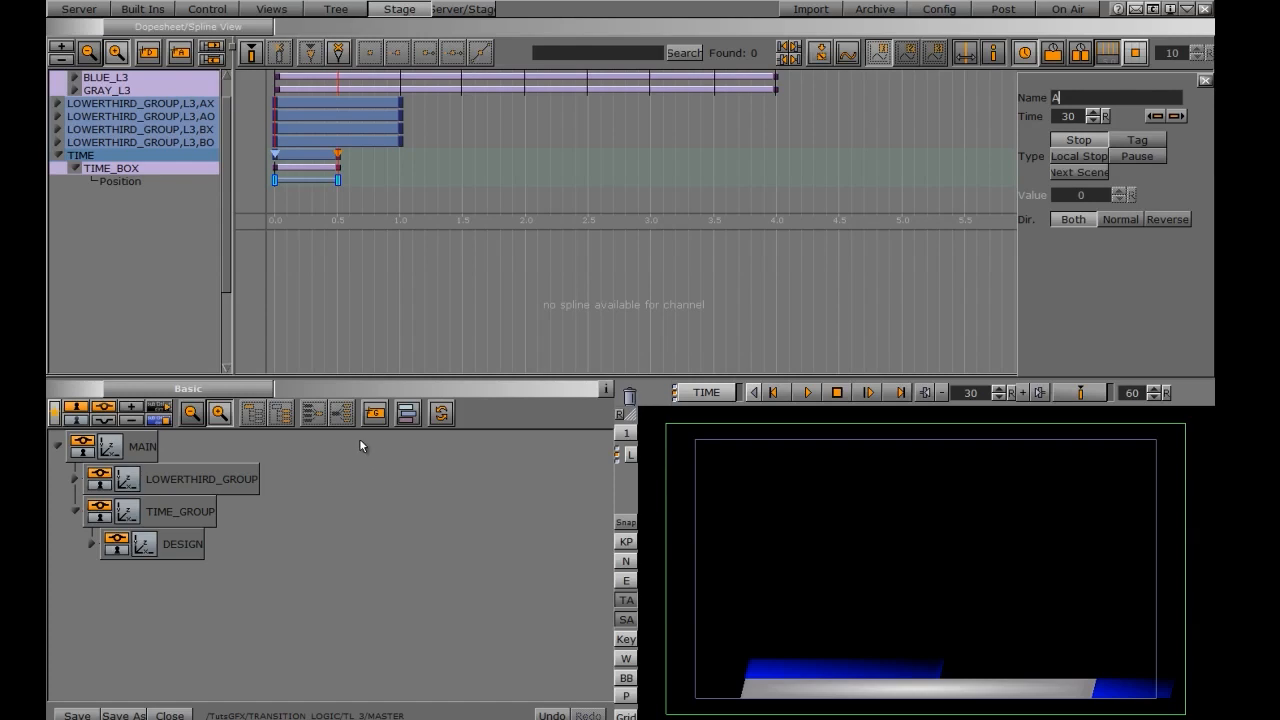
{"action": "left_click_drag", "start_coordinate": [375, 412], "coordinate": [238, 517]}
{"action": "double_click", "coordinate": [170, 544]}
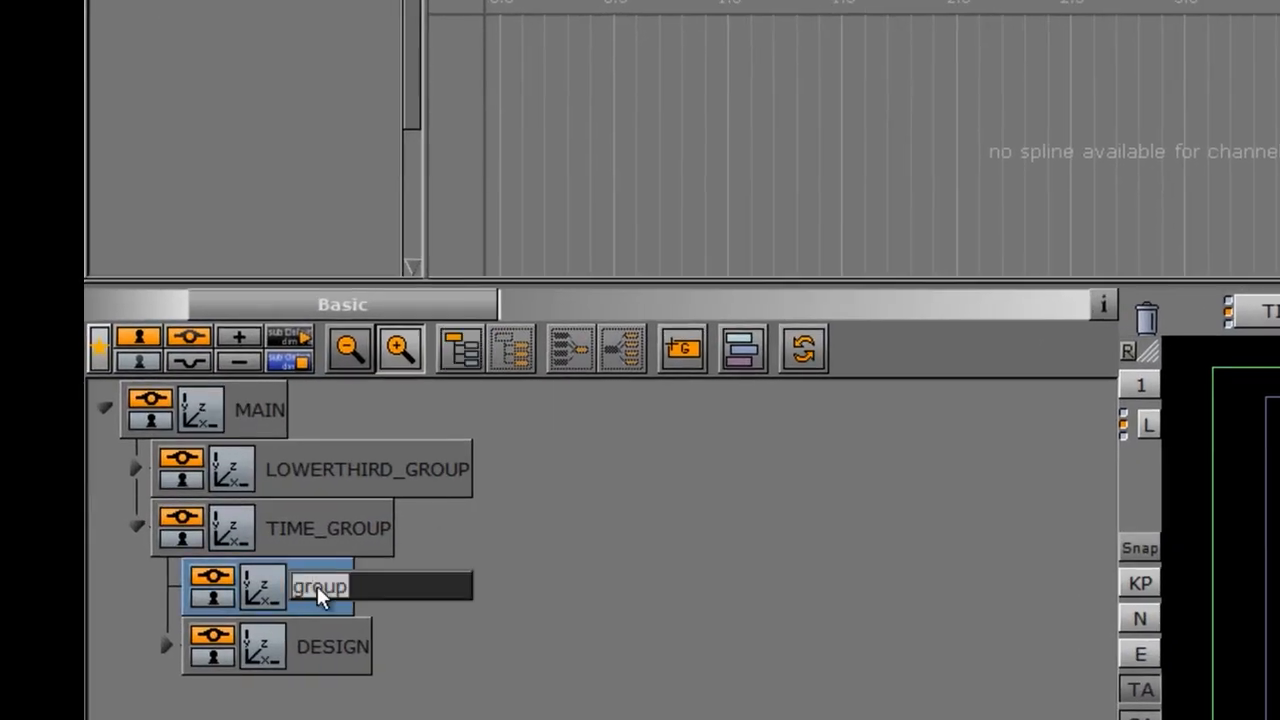
{"action": "type", "text": "TIME"}
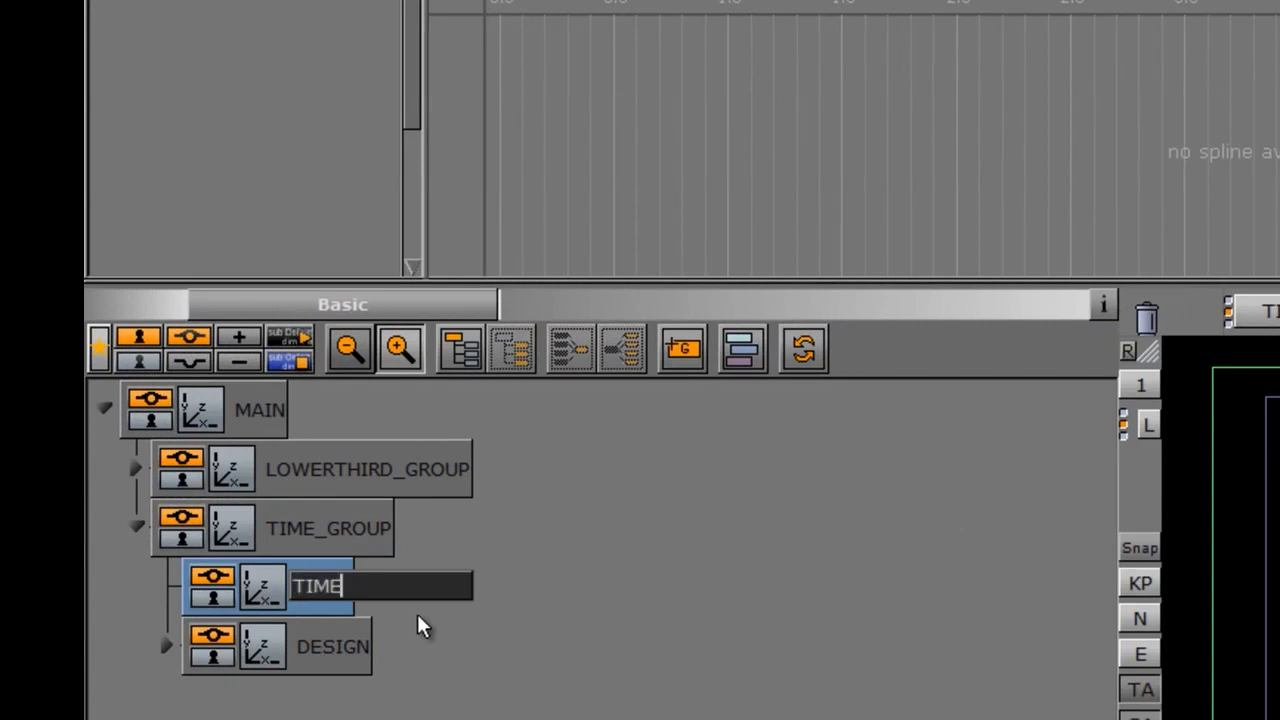
{"action": "key", "text": "Return"}
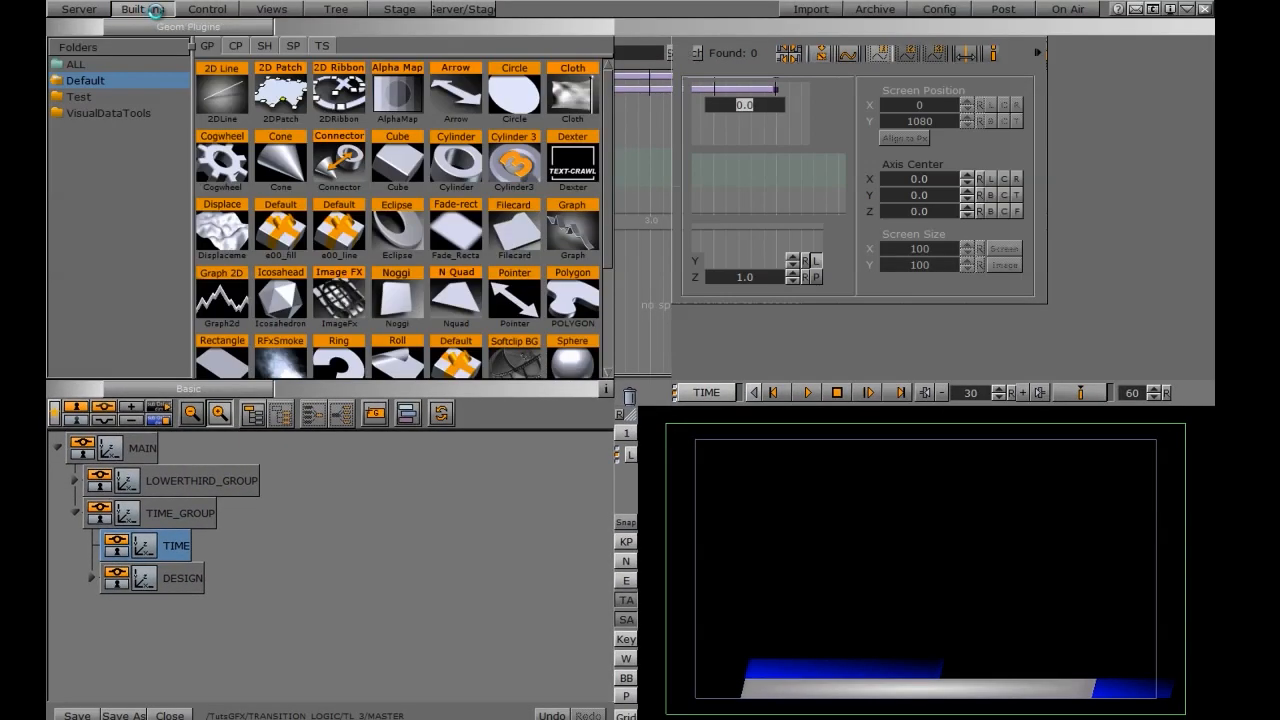
Step: Apply the Toggle container plugin to the TIME container and create its default keyframes
{"action": "left_click", "coordinate": [237, 48]}
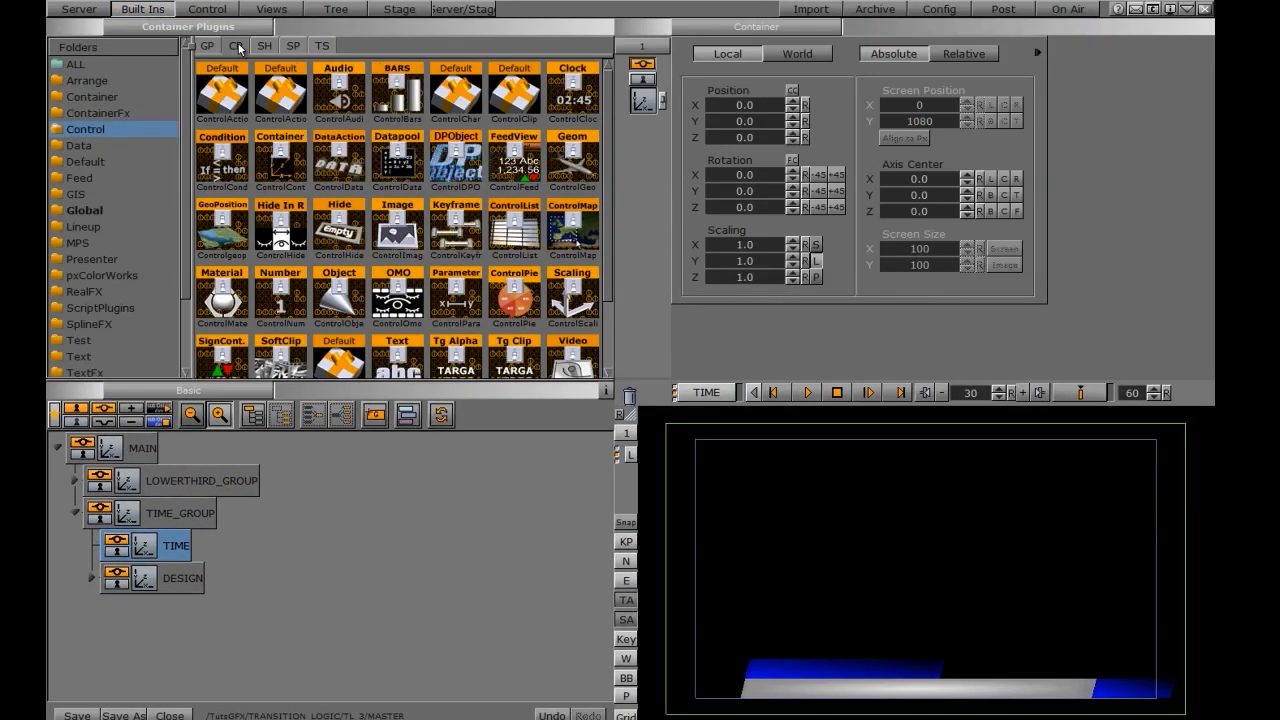
{"action": "left_click", "coordinate": [108, 99]}
{"action": "left_click_drag", "start_coordinate": [281, 167], "coordinate": [150, 545]}
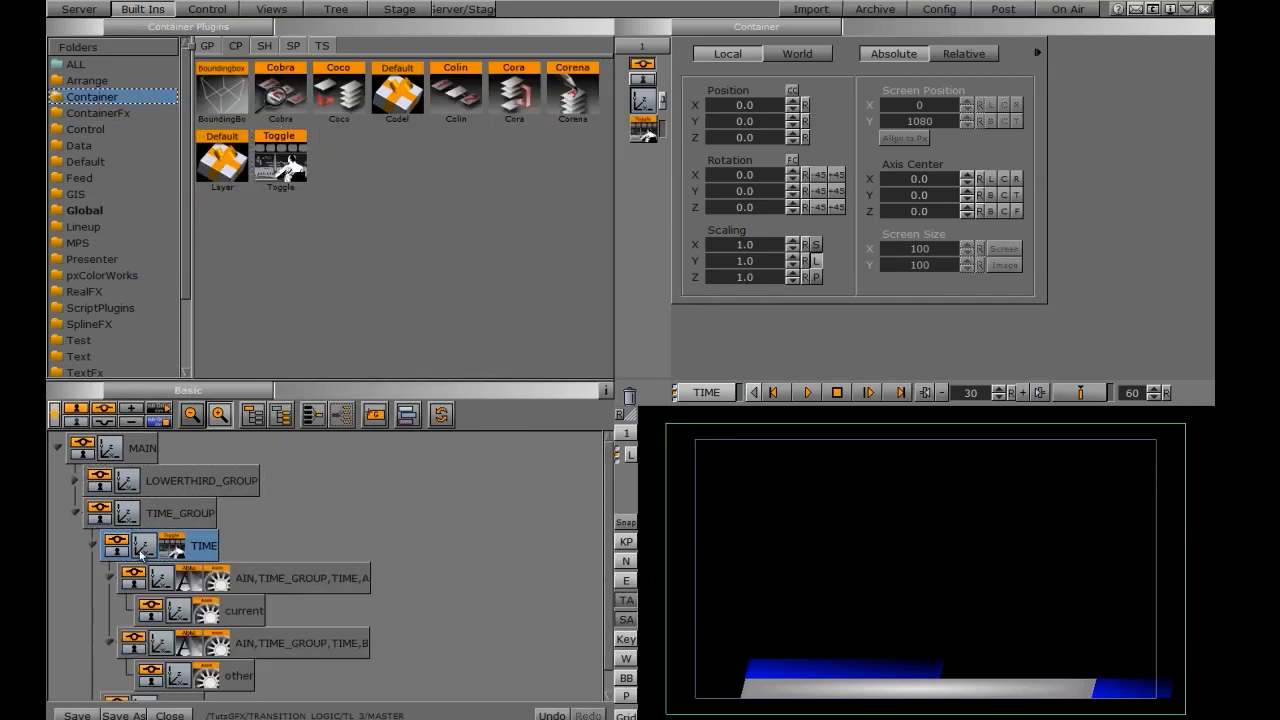
{"action": "left_click", "coordinate": [175, 549]}
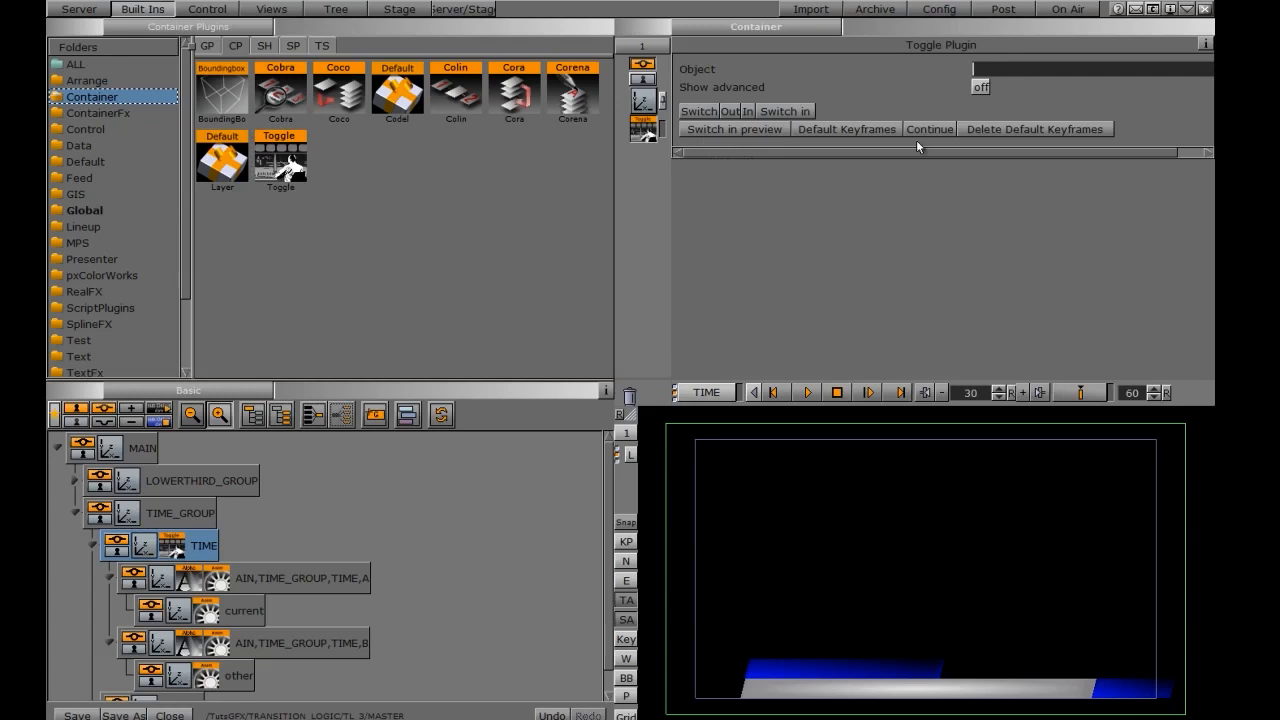
{"action": "left_click", "coordinate": [851, 129]}
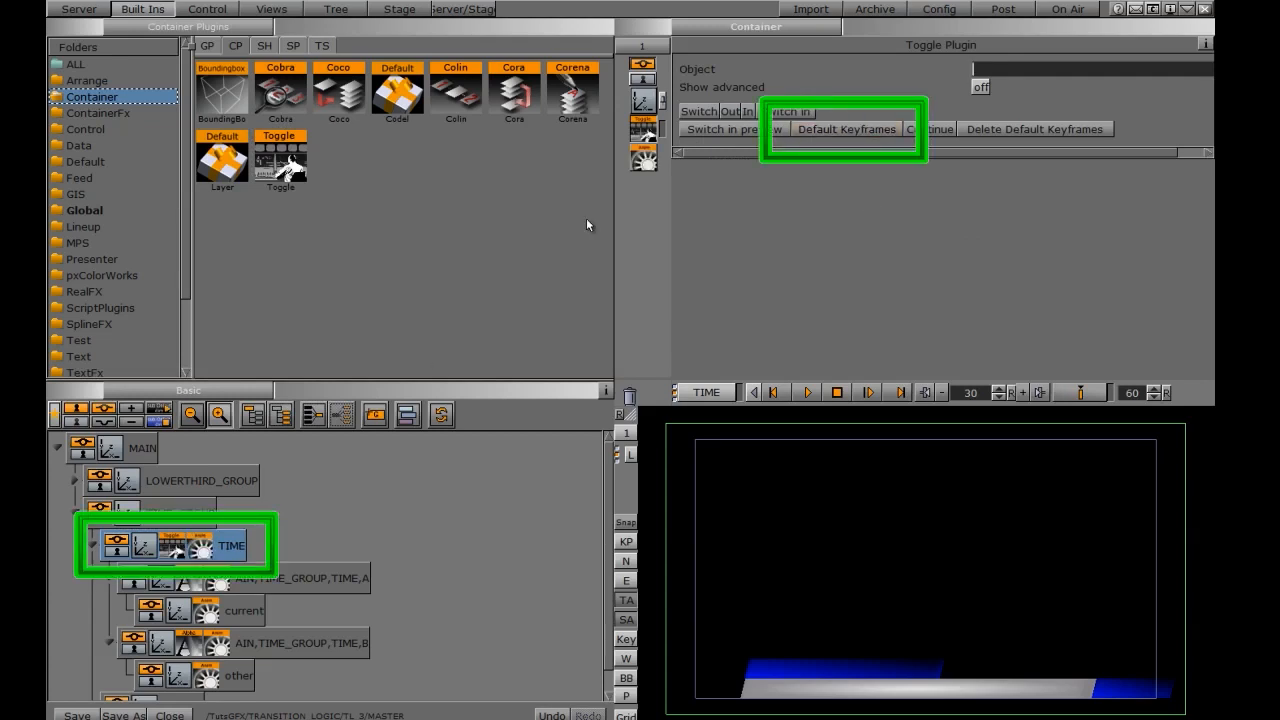
{"action": "left_click", "coordinate": [90, 547]}
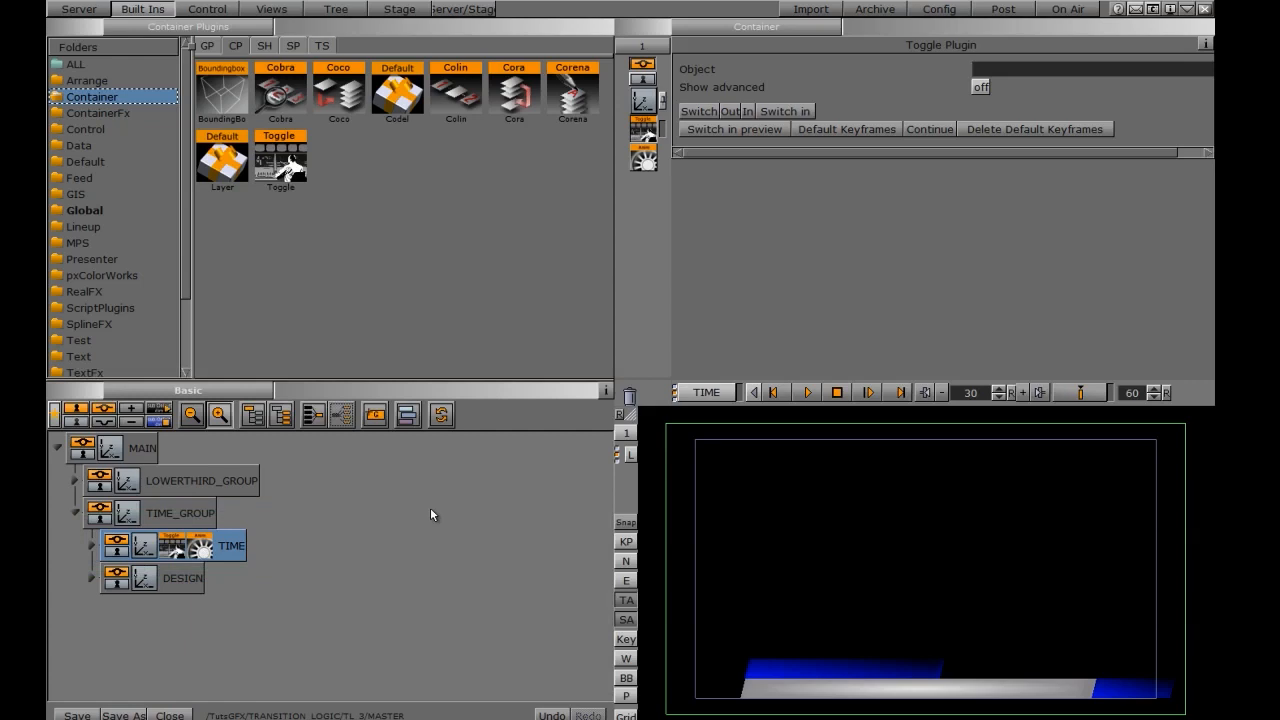
Step: Take a snapshot of the rendered output as an image named TIME in the TL_3 folder, and save the MASTER scene
{"action": "left_click", "coordinate": [108, 12]}
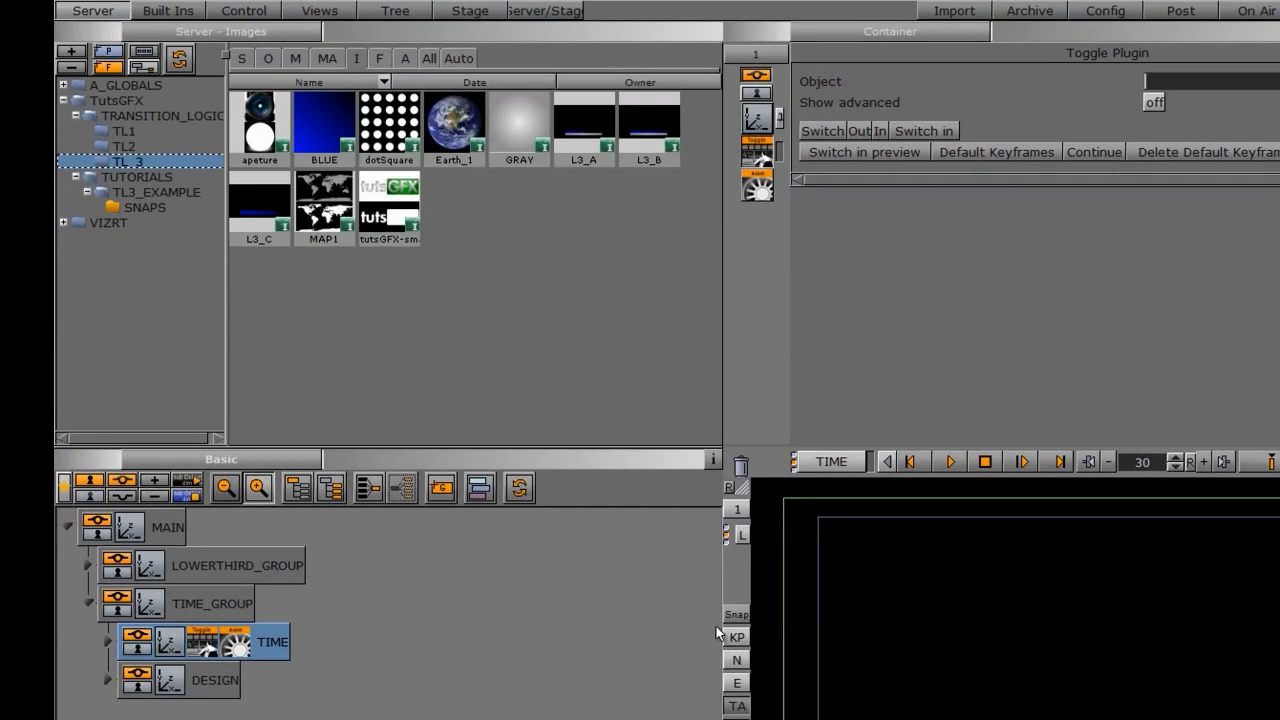
{"action": "left_click", "coordinate": [733, 615]}
{"action": "type", "text": "TIME"}
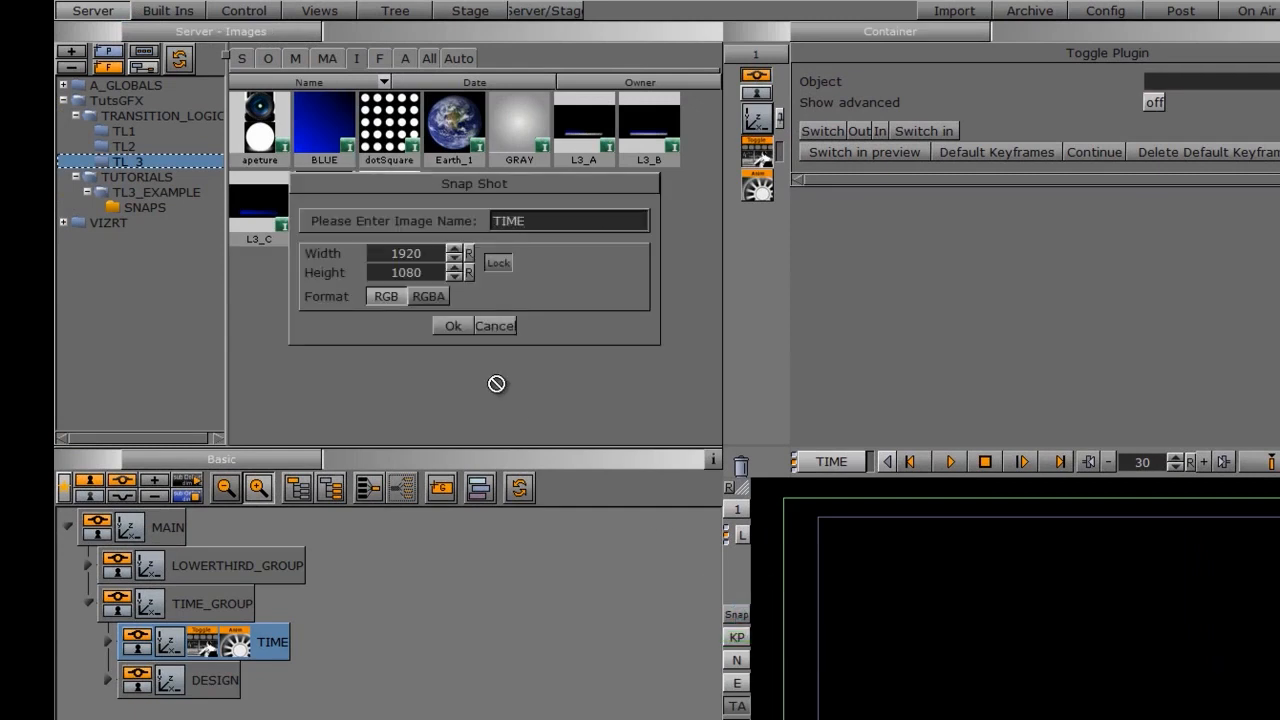
{"action": "key", "text": "Return"}
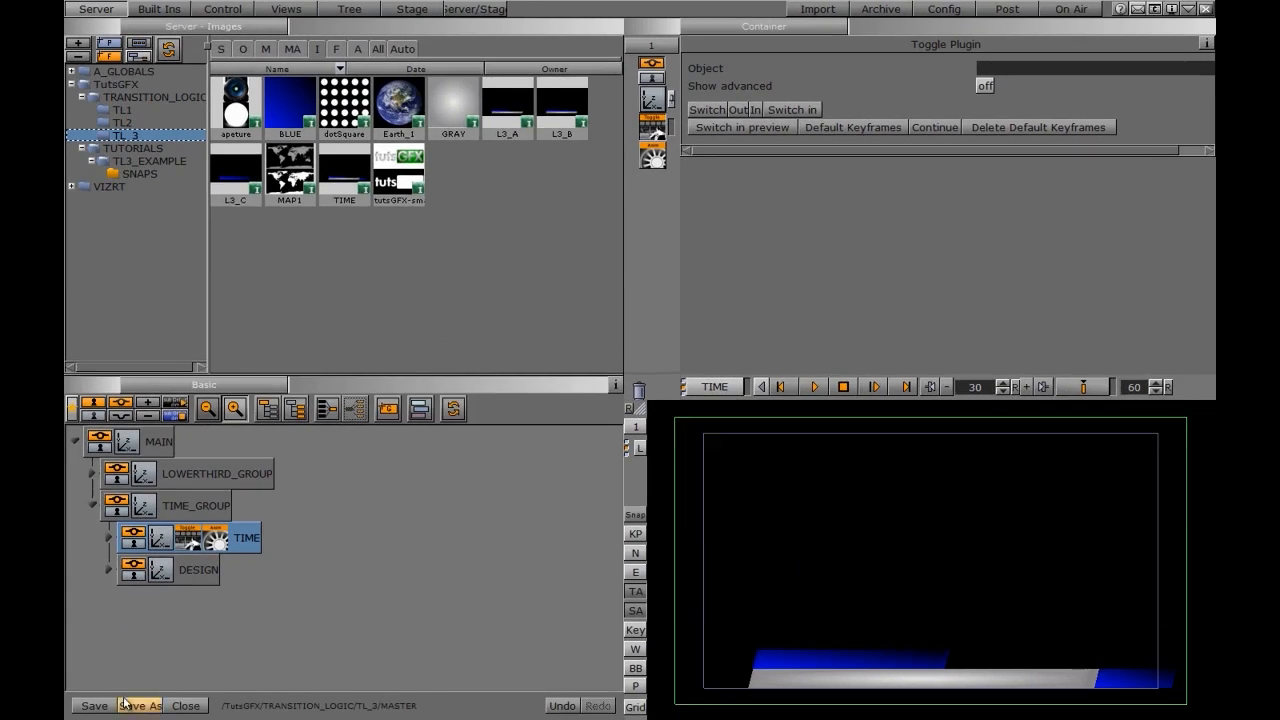
{"action": "left_click", "coordinate": [104, 707]}
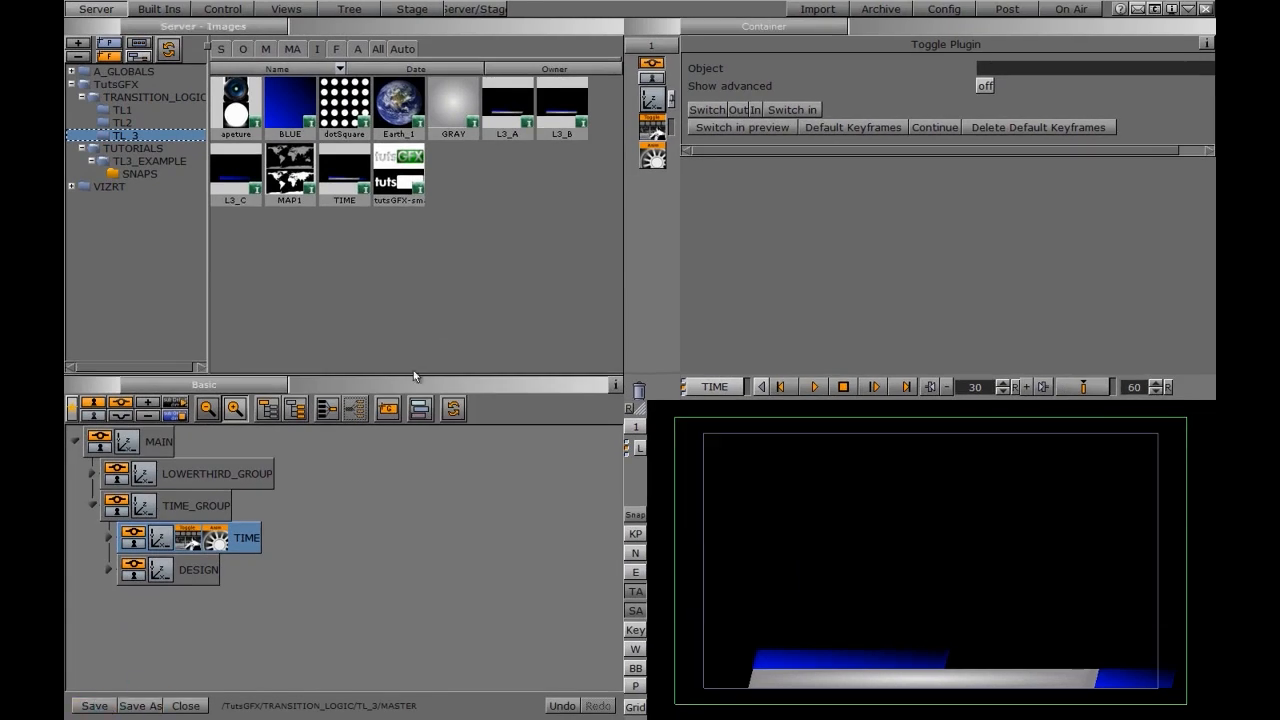
Step: Create a new scene named TIME in the TL_3 folder and open it
{"action": "left_click", "coordinate": [221, 49]}
{"action": "right_click", "coordinate": [403, 124]}
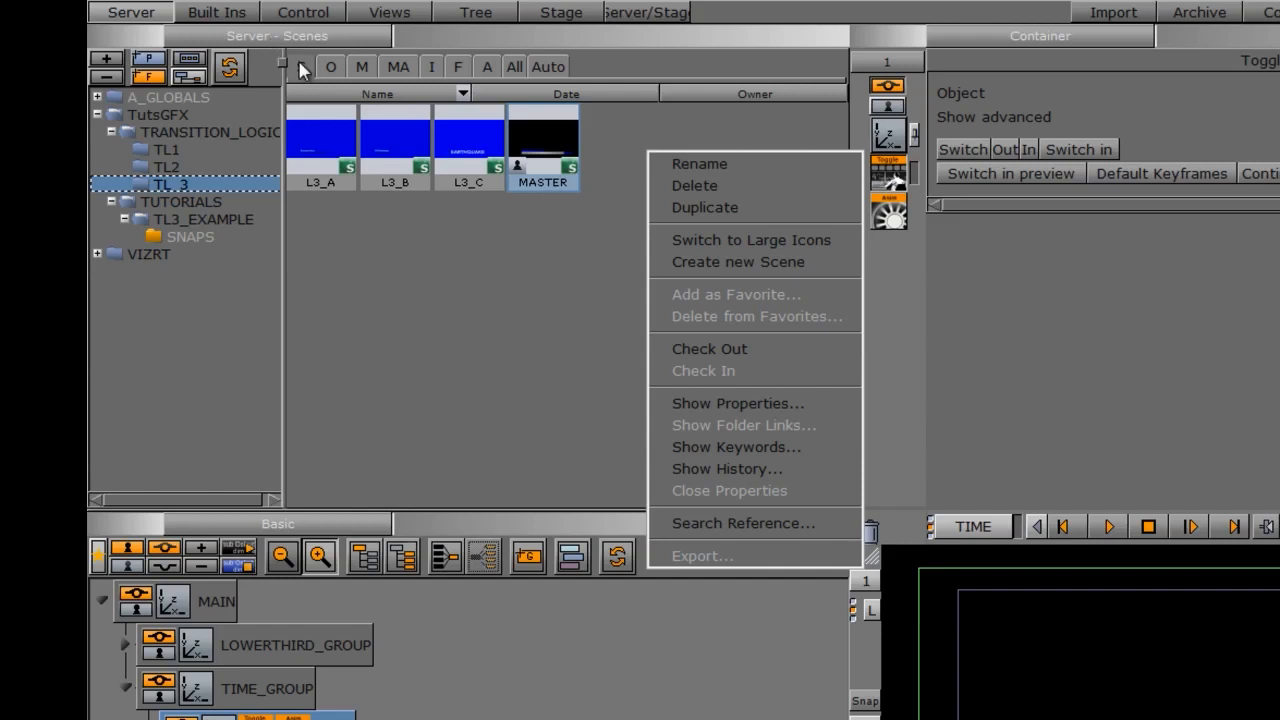
{"action": "left_click", "coordinate": [698, 261]}
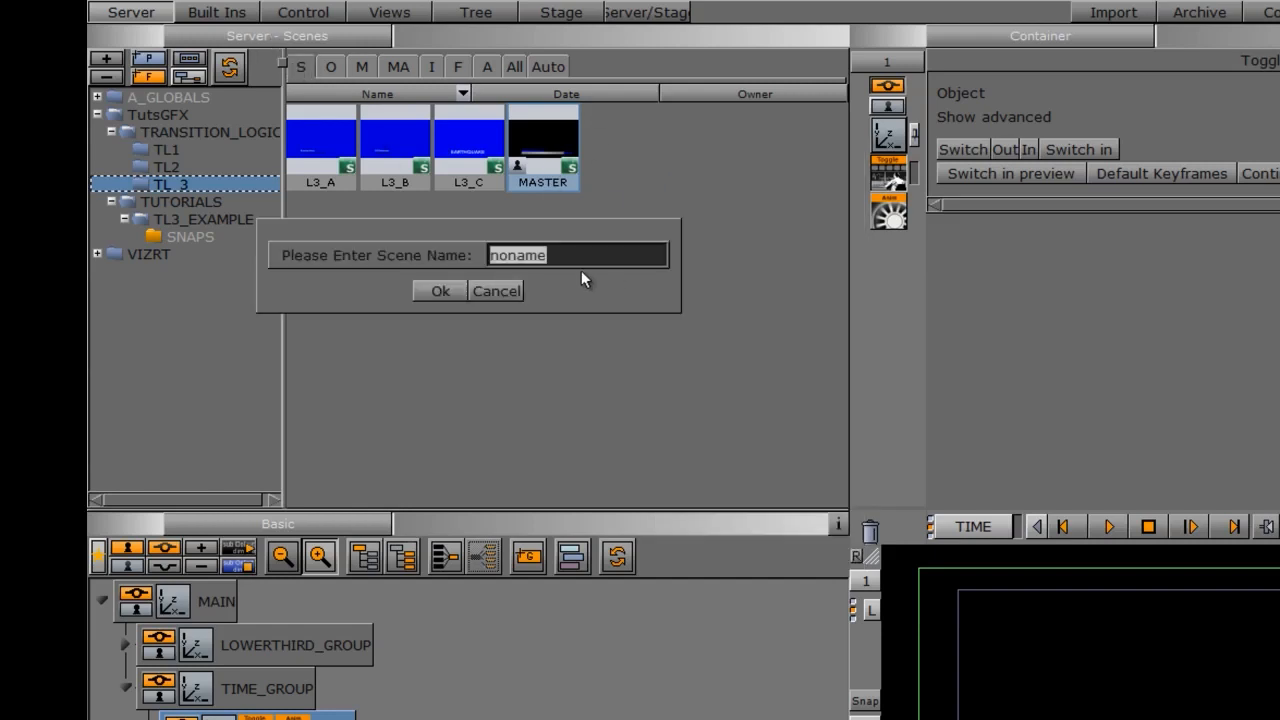
{"action": "type", "text": "TIME"}
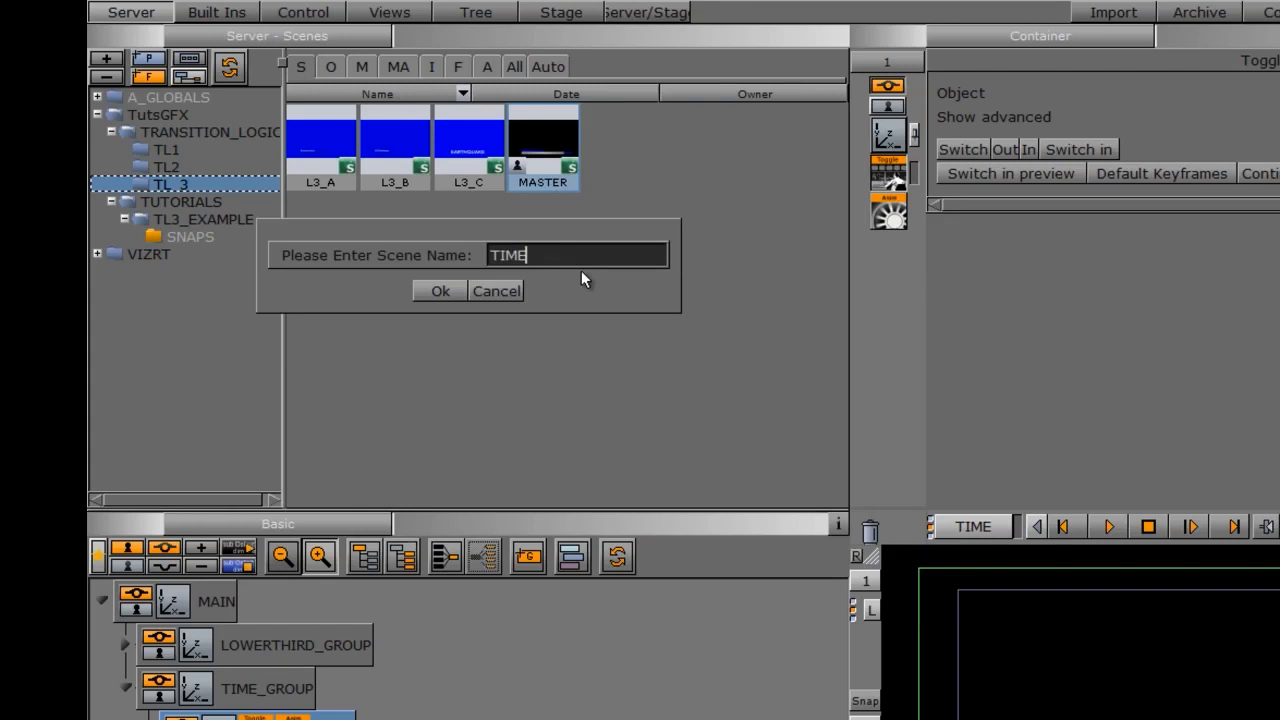
{"action": "key", "text": "Return"}
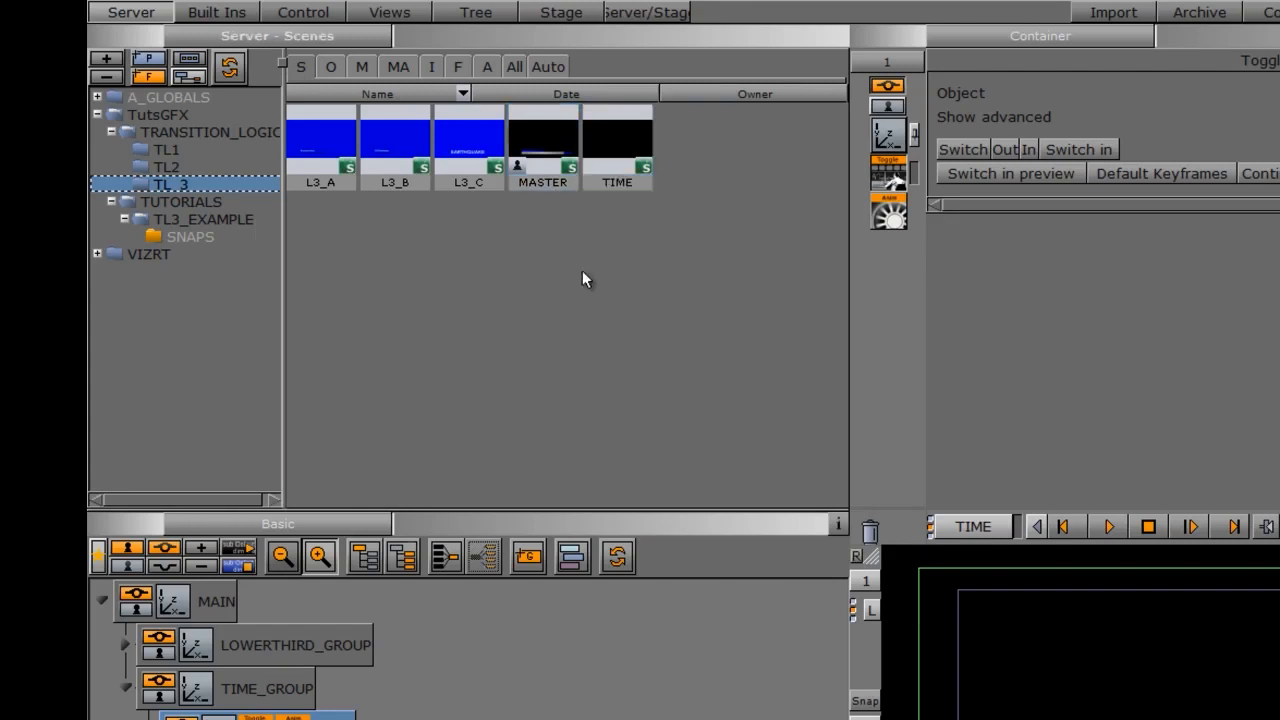
{"action": "double_click", "coordinate": [615, 146]}
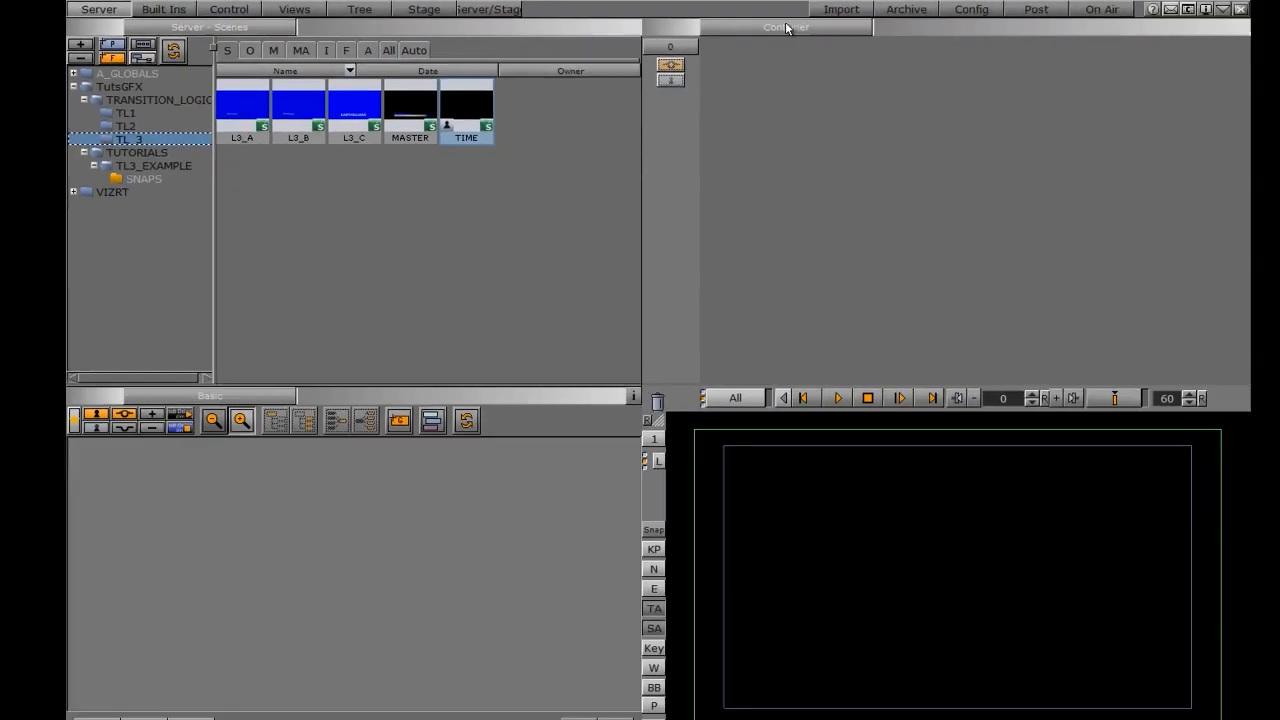
Step: Set the TIME snapshot as the background image in the new scene's settings
{"action": "left_click", "coordinate": [983, 34]}
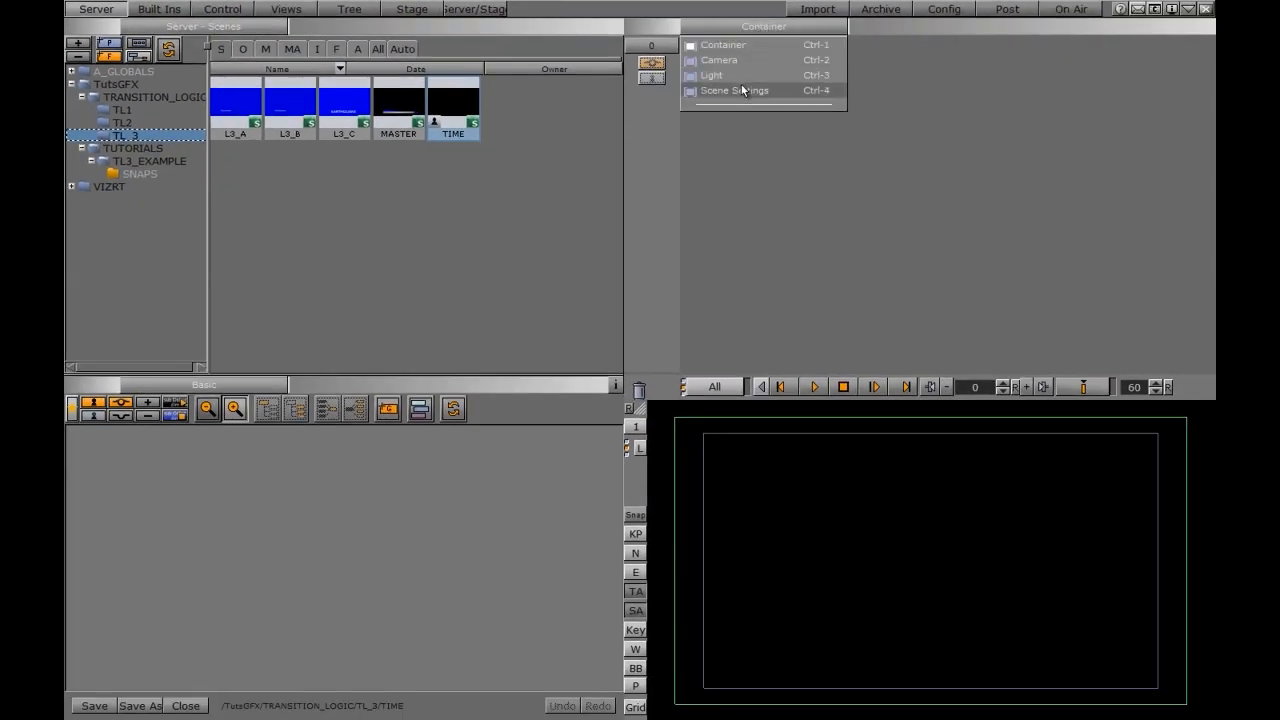
{"action": "left_click", "coordinate": [950, 110]}
{"action": "left_click", "coordinate": [317, 49]}
{"action": "left_click_drag", "start_coordinate": [344, 178], "coordinate": [734, 245]}
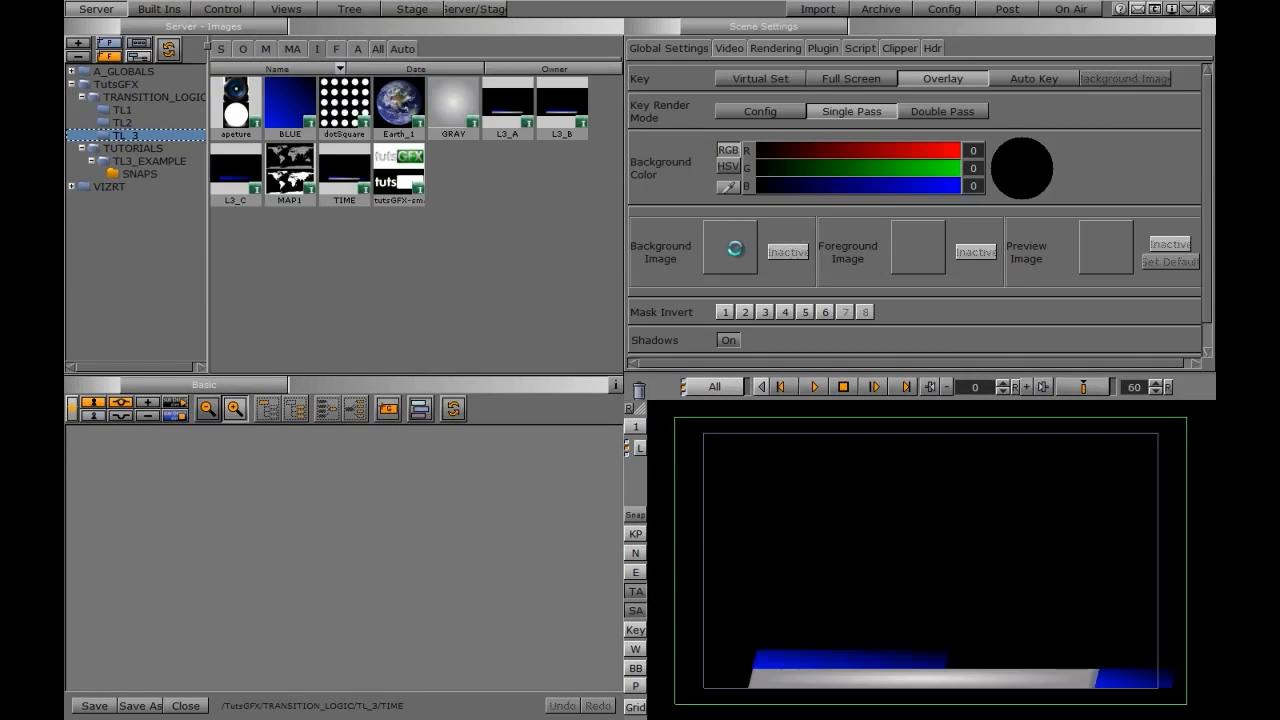
Step: Add a group container to the TIME scene and place an avenir-85-heavy text inside it
{"action": "left_click_drag", "start_coordinate": [379, 431], "coordinate": [193, 491]}
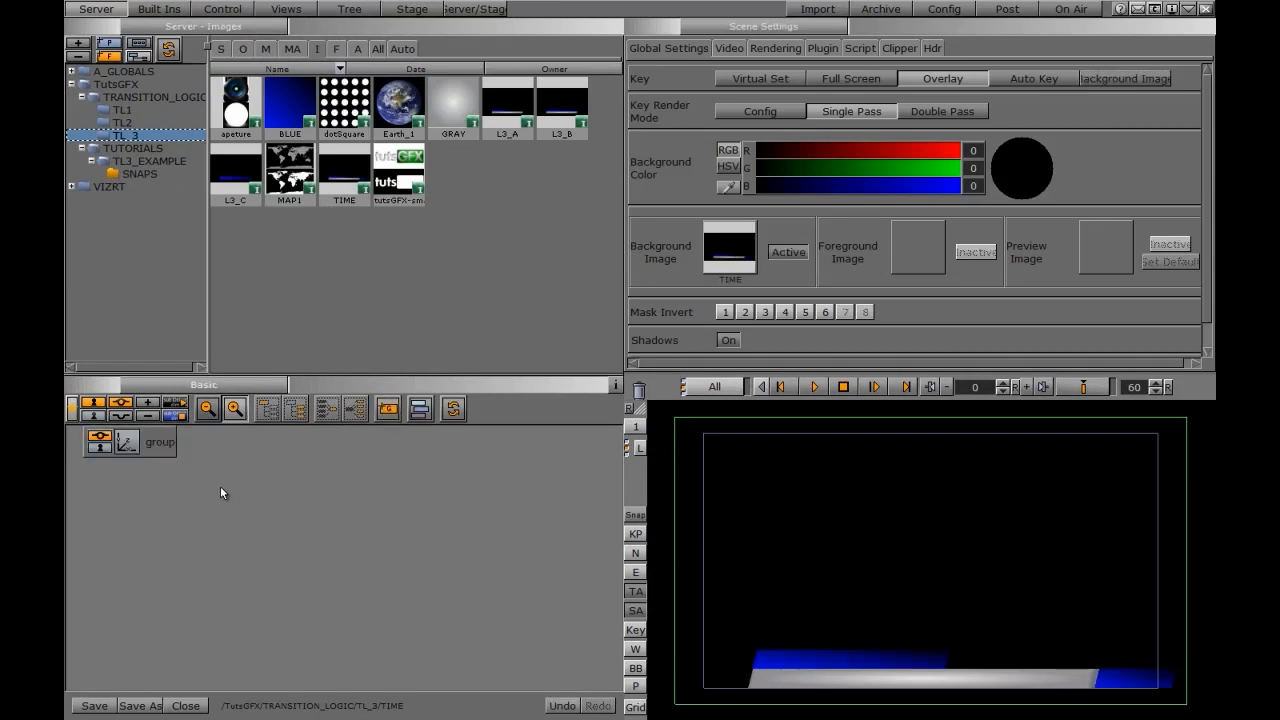
{"action": "left_click", "coordinate": [332, 50]}
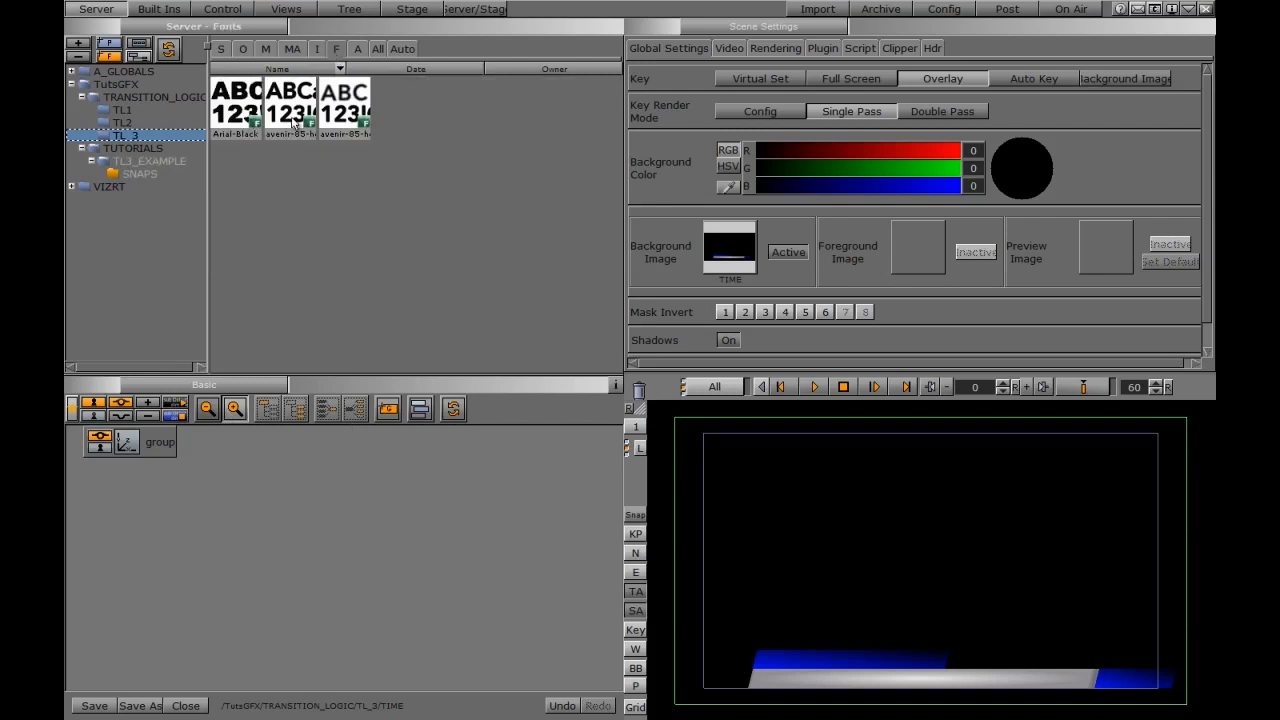
{"action": "left_click_drag", "start_coordinate": [290, 105], "coordinate": [210, 452]}
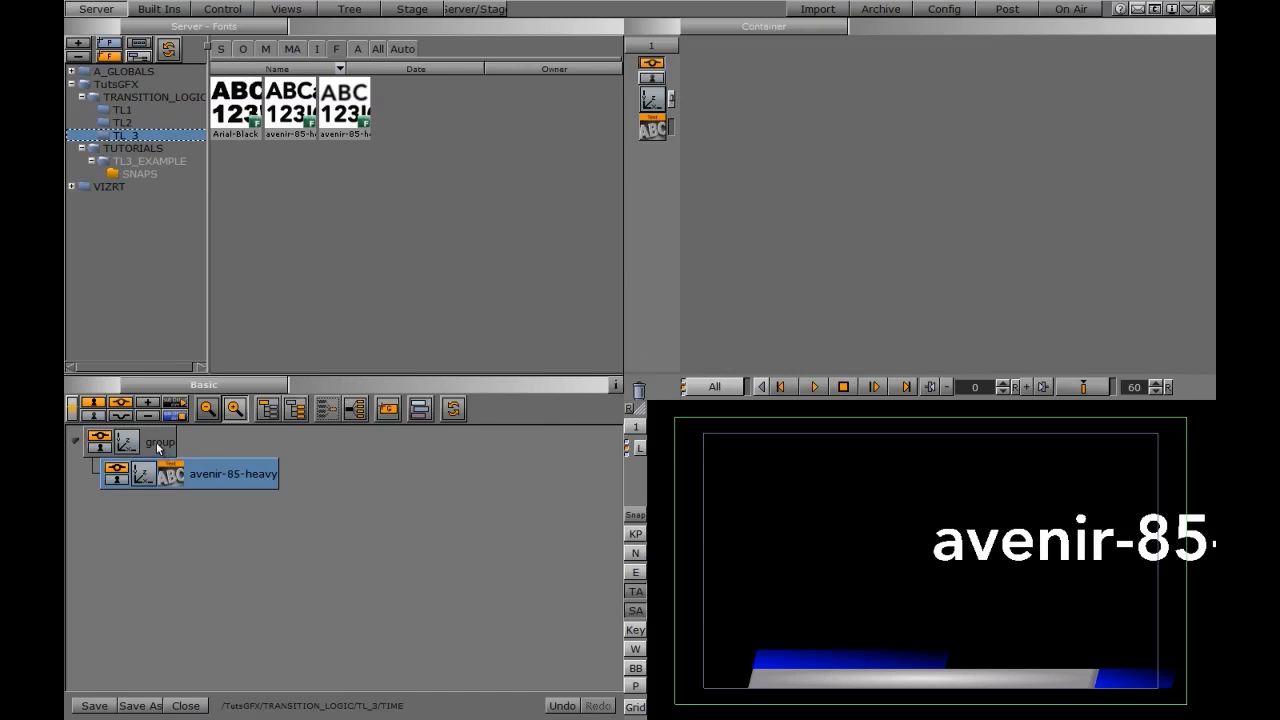
Step: Scale the avenir-85-heavy text to 0.36 and place it at X 88, Y -161, Z 1 on the bar
{"action": "left_click", "coordinate": [142, 474]}
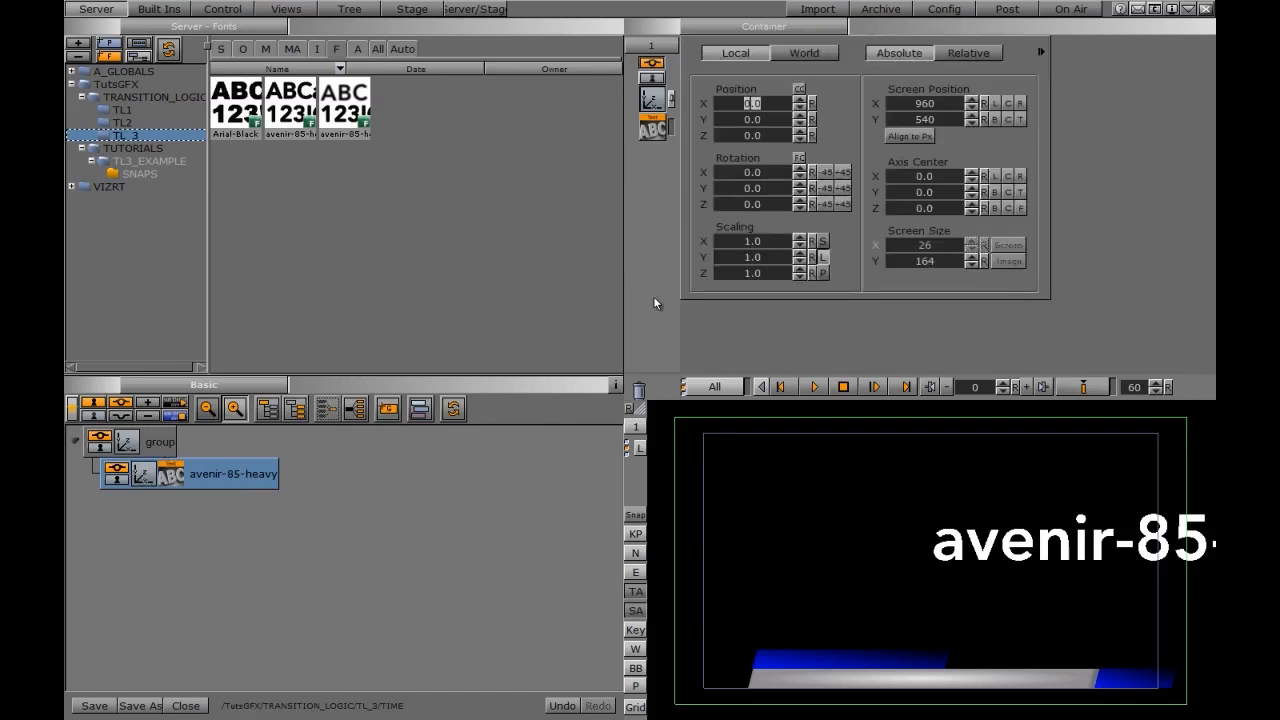
{"action": "left_click", "coordinate": [799, 131]}
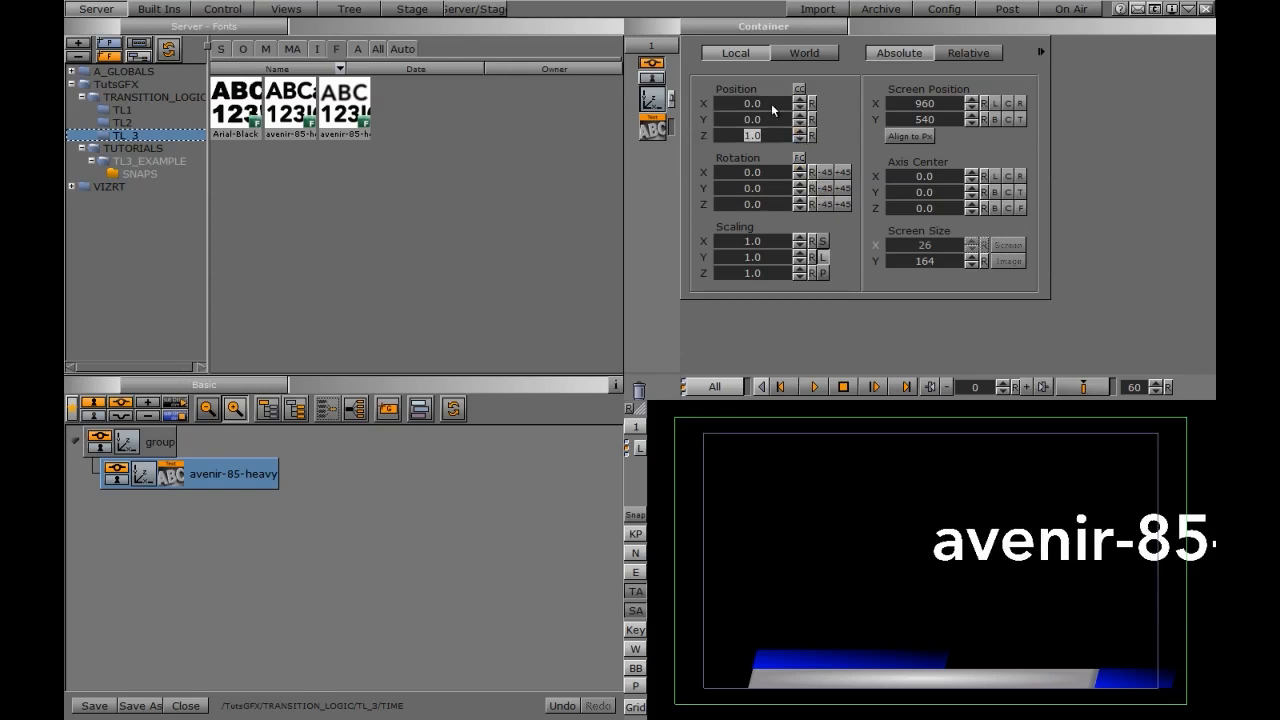
{"action": "left_click_drag", "start_coordinate": [757, 247], "coordinate": [701, 243]}
{"action": "left_click_drag", "start_coordinate": [764, 107], "coordinate": [637, 172]}
{"action": "left_click_drag", "start_coordinate": [733, 104], "coordinate": [900, 104]}
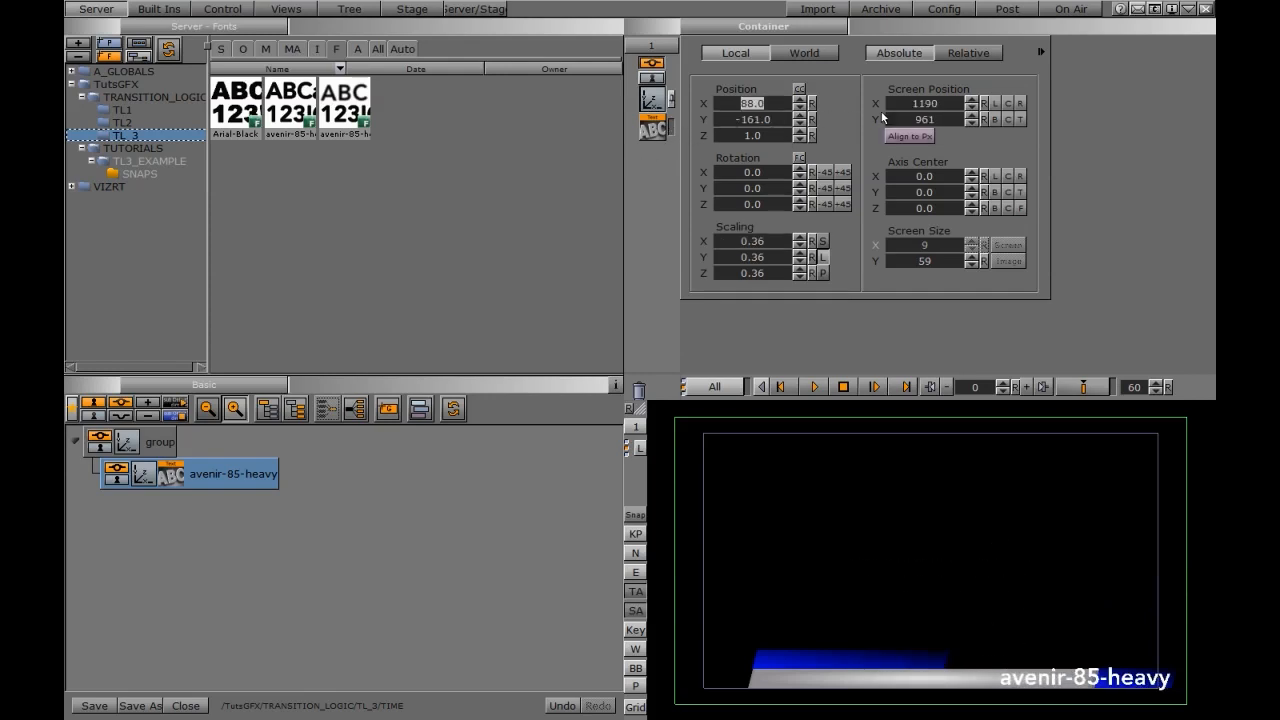
Step: Add the System Time plugin to the text container and set its time format to i:Mp
{"action": "left_click", "coordinate": [160, 9]}
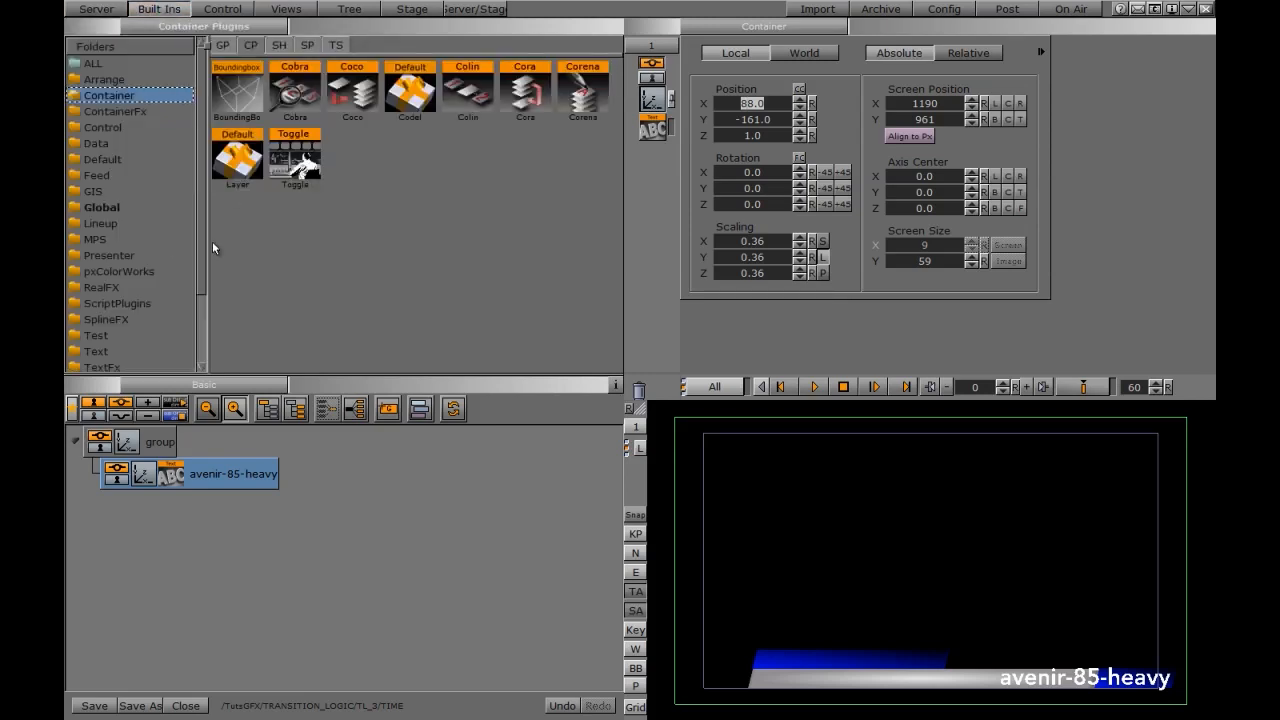
{"action": "scroll", "coordinate": [204, 240], "scroll_direction": "down", "scroll_amount": 2}
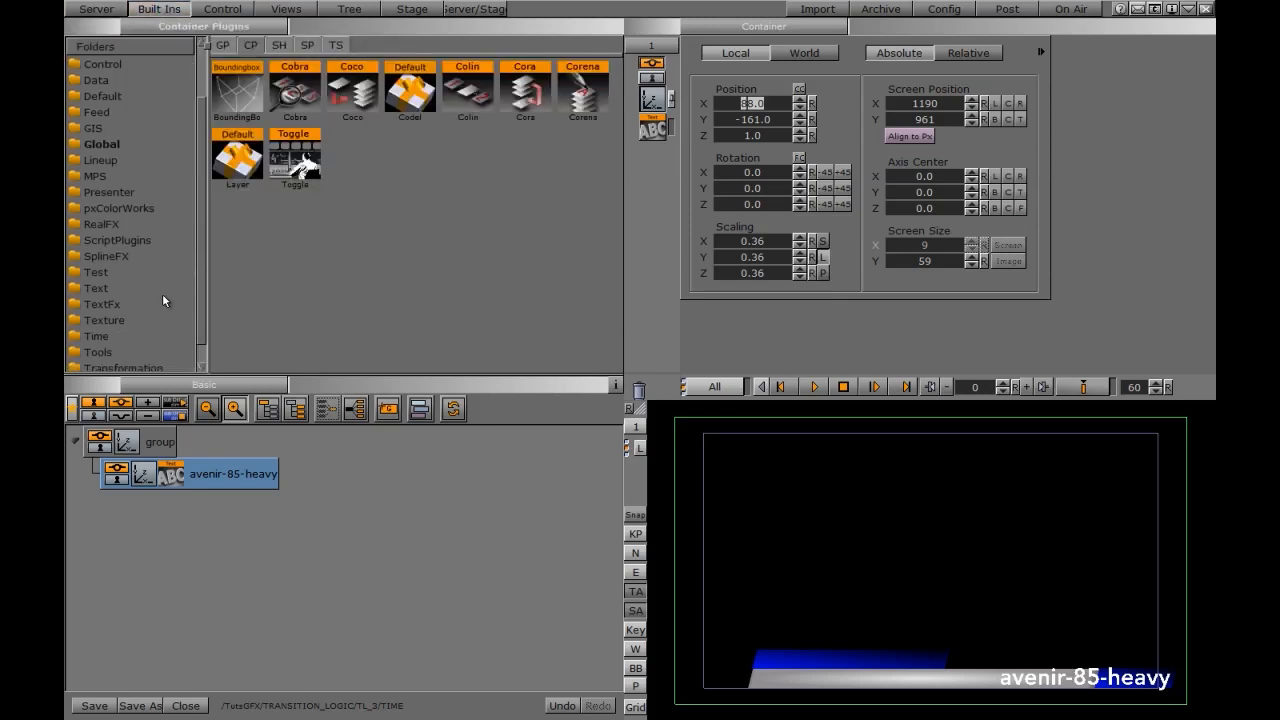
{"action": "left_click", "coordinate": [100, 352]}
{"action": "left_click_drag", "start_coordinate": [300, 298], "coordinate": [218, 480]}
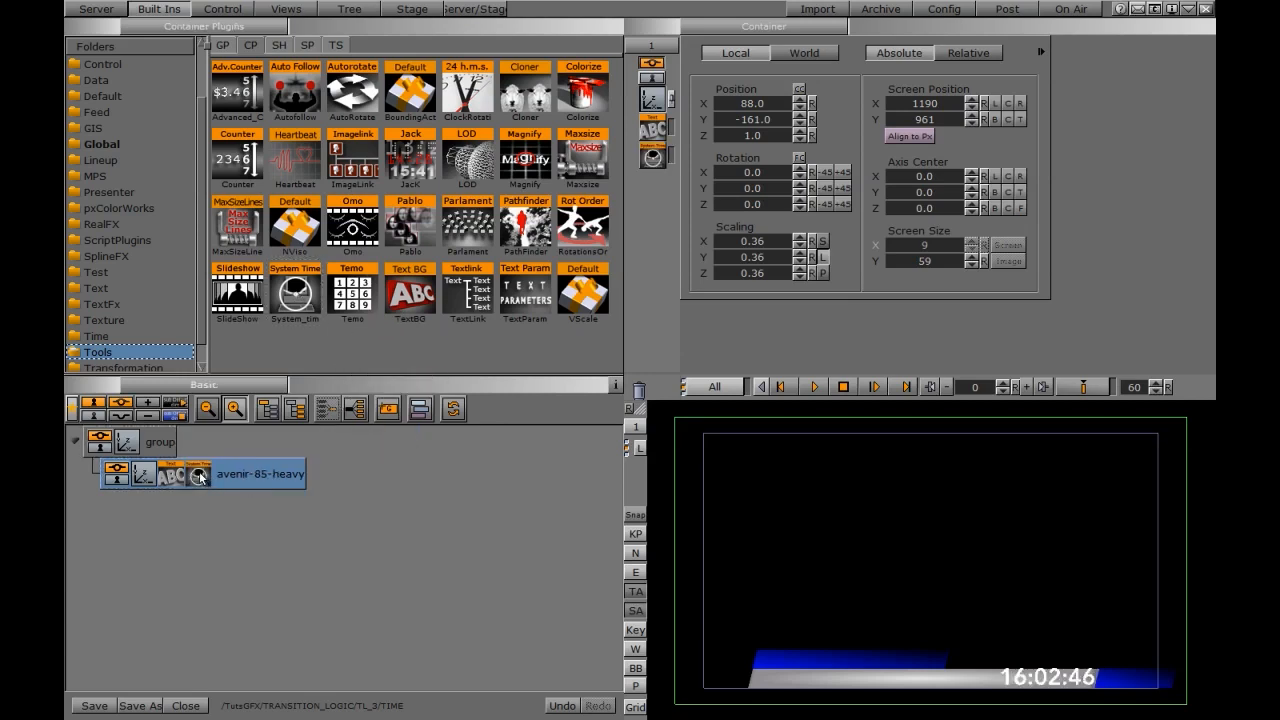
{"action": "left_click", "coordinate": [199, 475]}
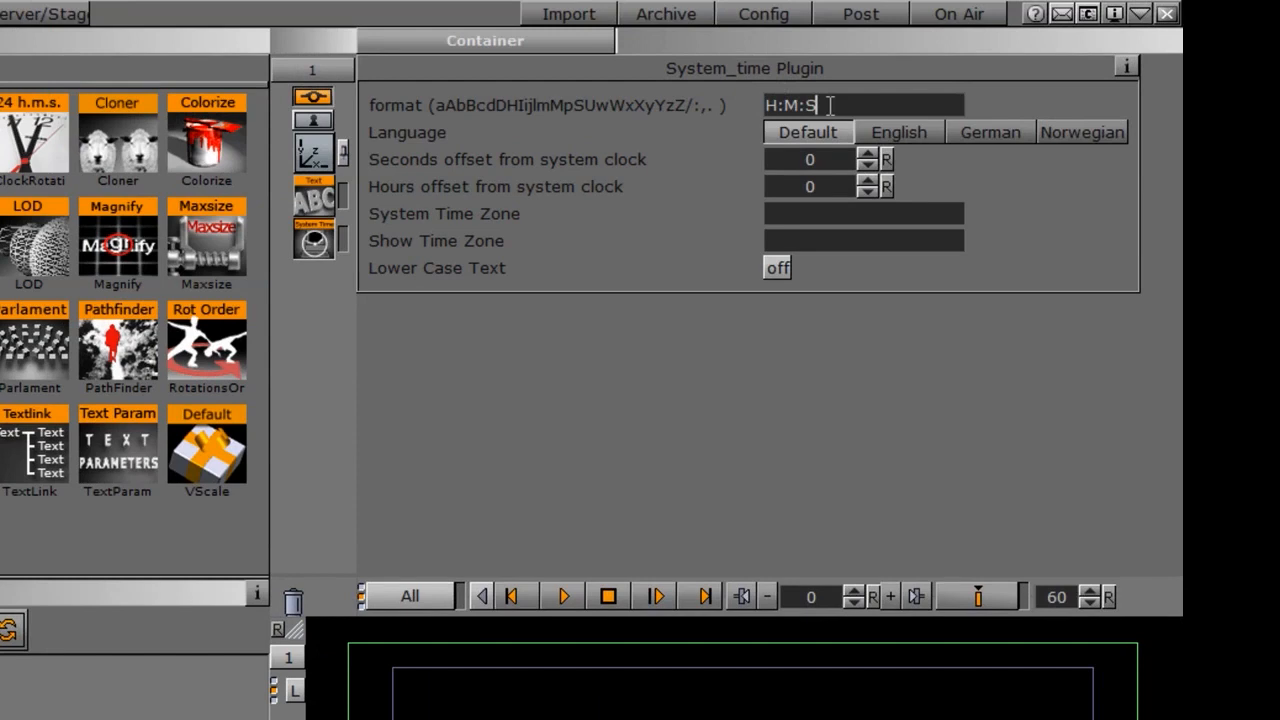
{"action": "key", "text": "BackSpace"}
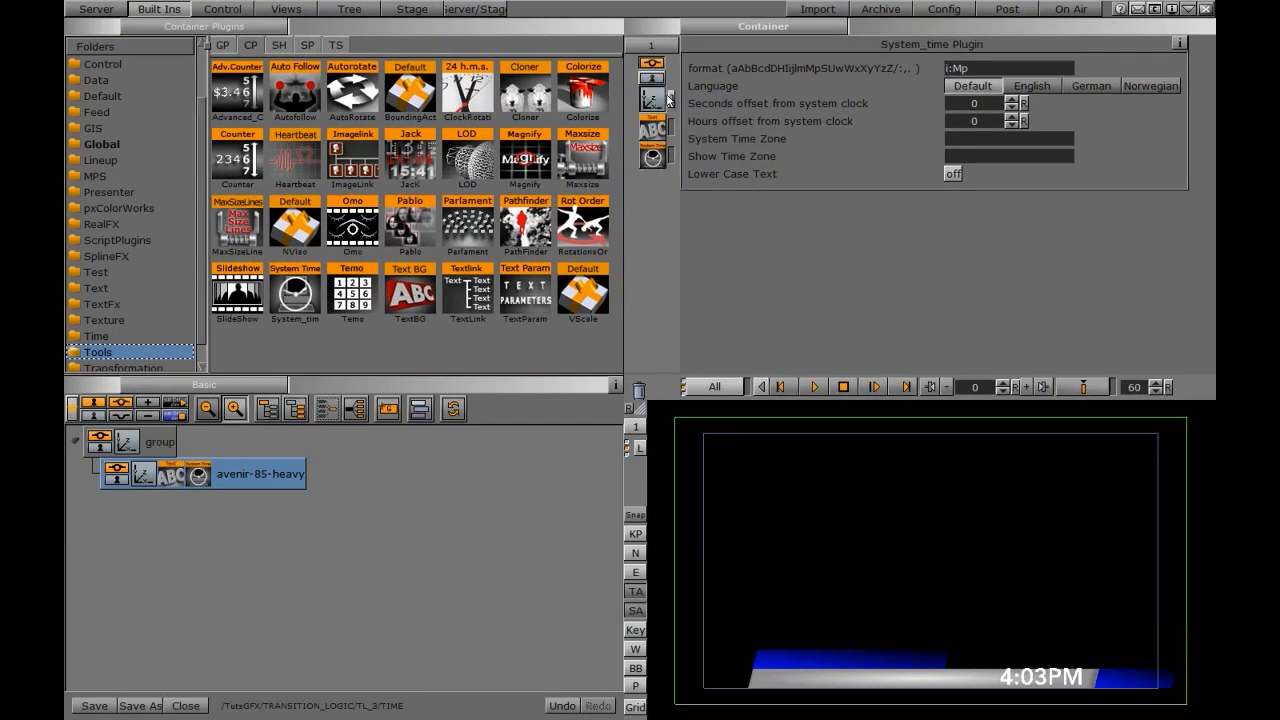
Step: Scale the time text to 0.27 and shift it horizontally onto the blue time box, at screen position X 1540
{"action": "left_click", "coordinate": [631, 103]}
{"action": "left_click_drag", "start_coordinate": [788, 118], "coordinate": [814, 131]}
{"action": "left_click_drag", "start_coordinate": [752, 244], "coordinate": [752, 228]}
{"action": "left_click_drag", "start_coordinate": [733, 112], "coordinate": [754, 119]}
Step: Deactivate the scene's background image, set the background colour's blue value to 232, and save the TIME scene
{"action": "left_click", "coordinate": [740, 26]}
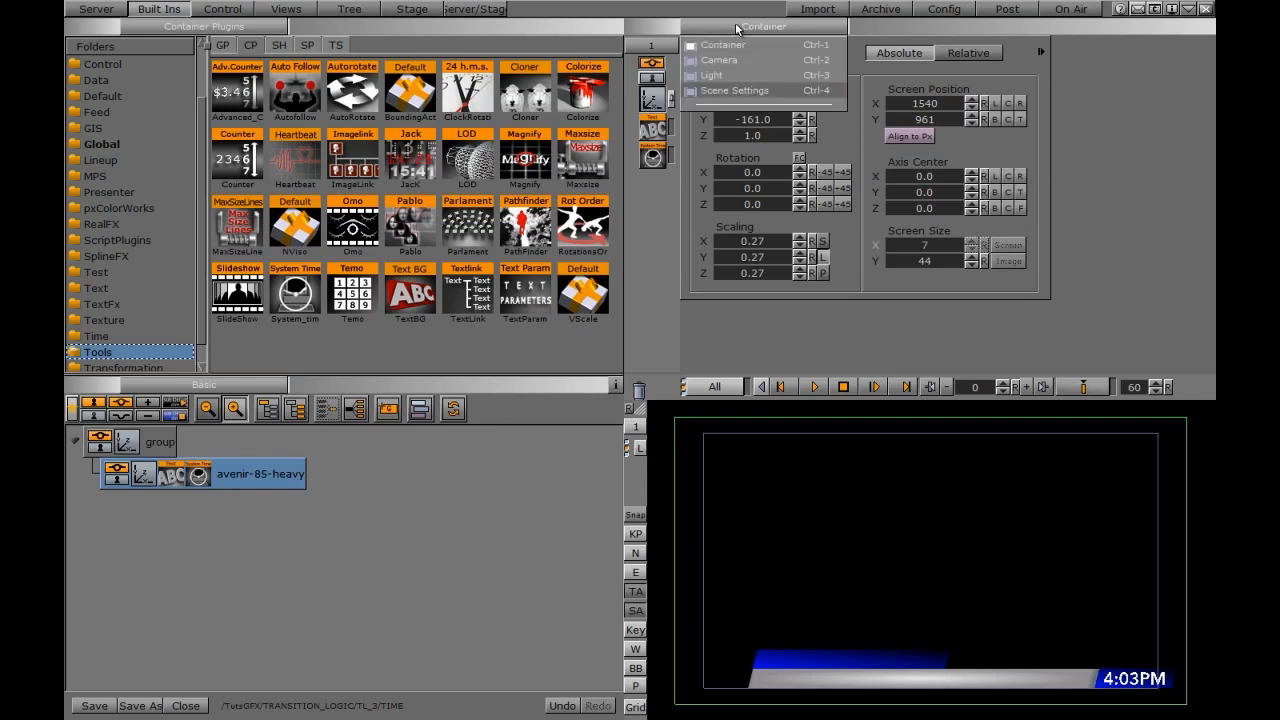
{"action": "left_click", "coordinate": [734, 90]}
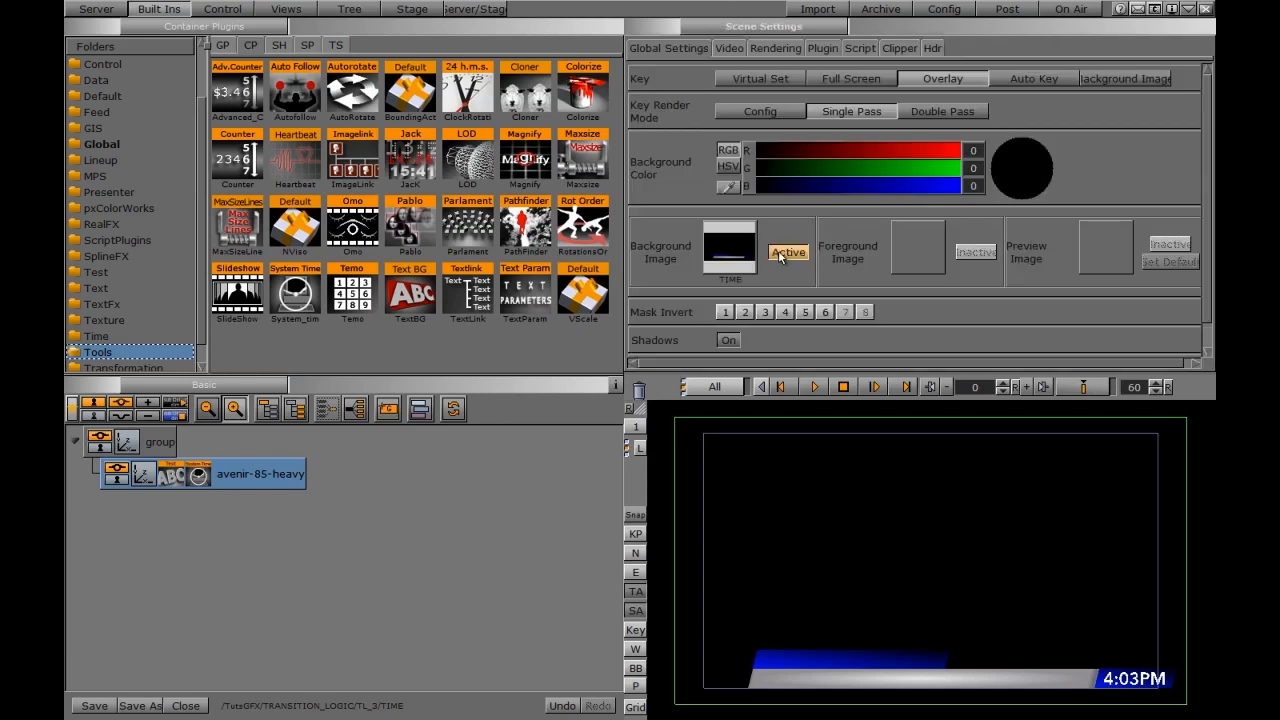
{"action": "left_click", "coordinate": [786, 254]}
{"action": "left_click", "coordinate": [942, 185]}
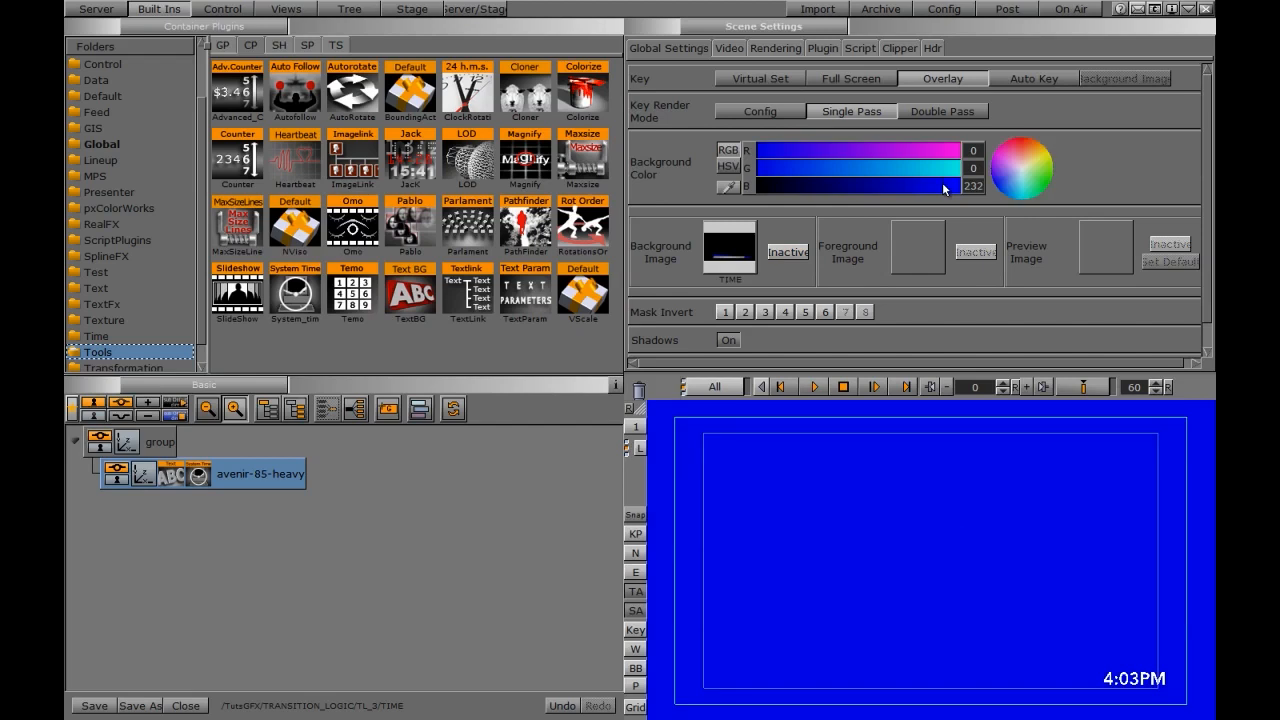
{"action": "left_click", "coordinate": [93, 705]}
Step: Open the MASTER scene from the TL_3 folder and collapse its TIME_GROUP container
{"action": "left_click", "coordinate": [95, 10]}
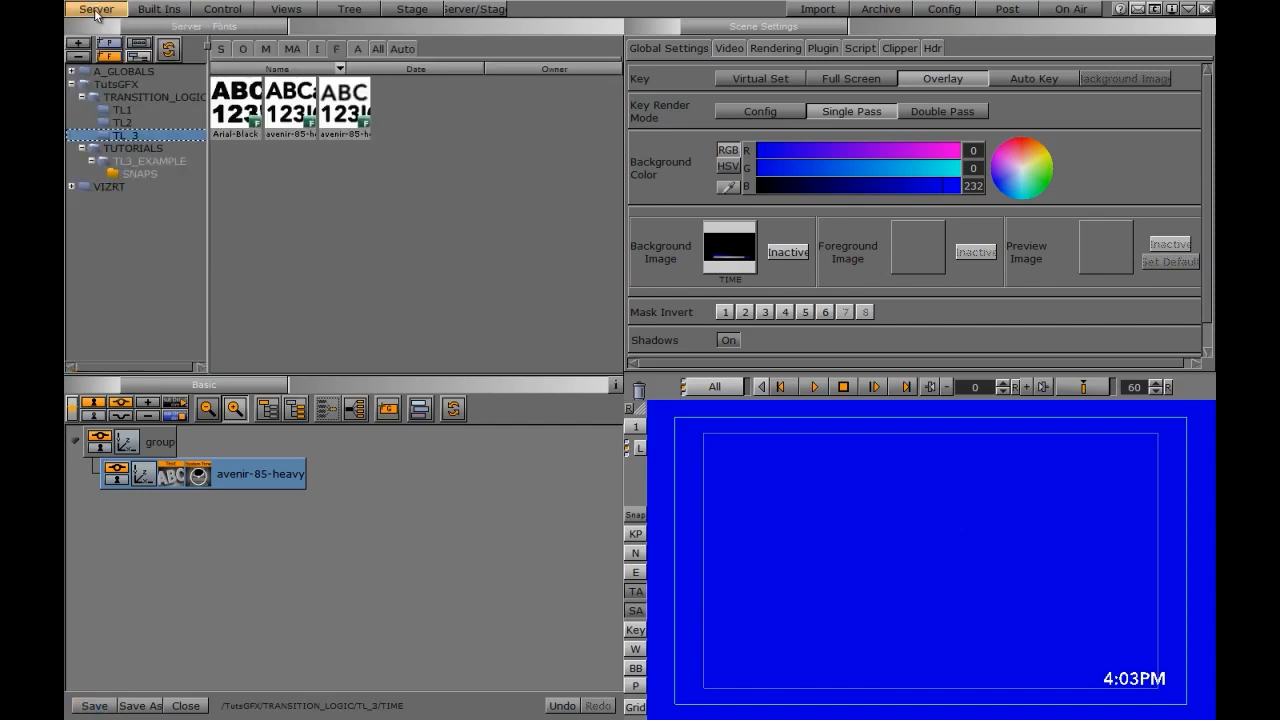
{"action": "left_click", "coordinate": [219, 49]}
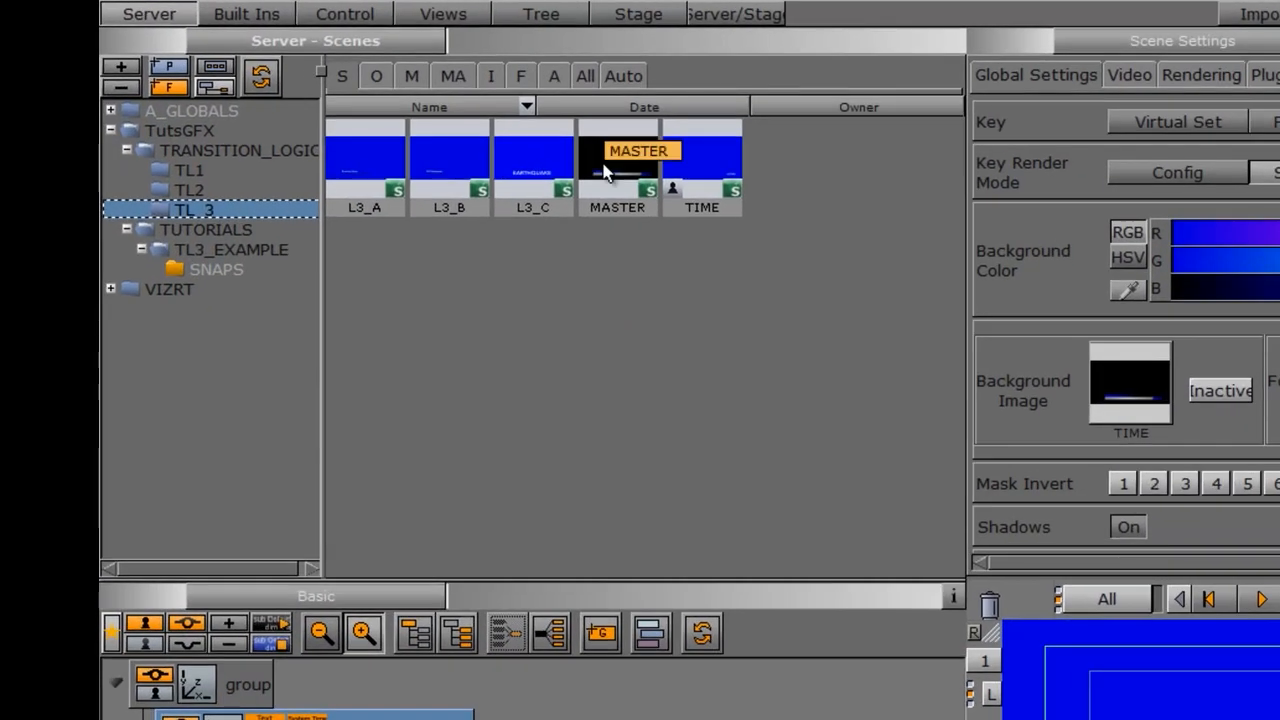
{"action": "double_click", "coordinate": [604, 172]}
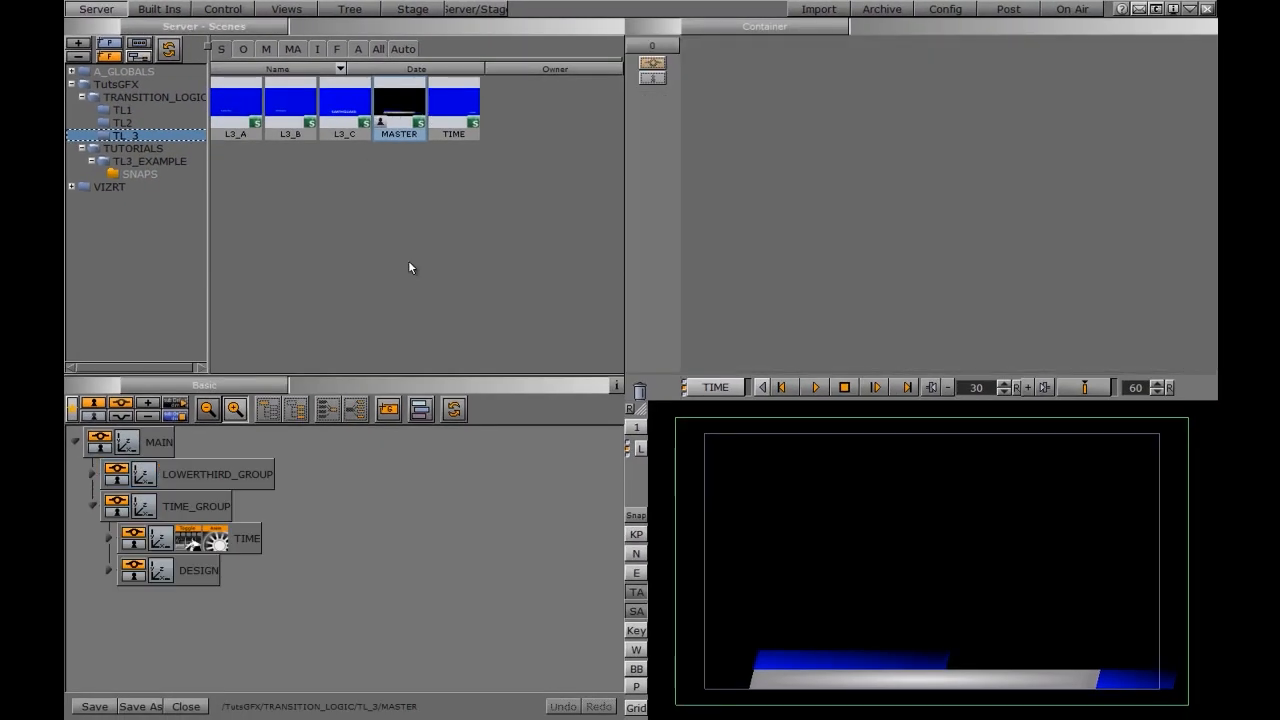
{"action": "left_click", "coordinate": [93, 506]}
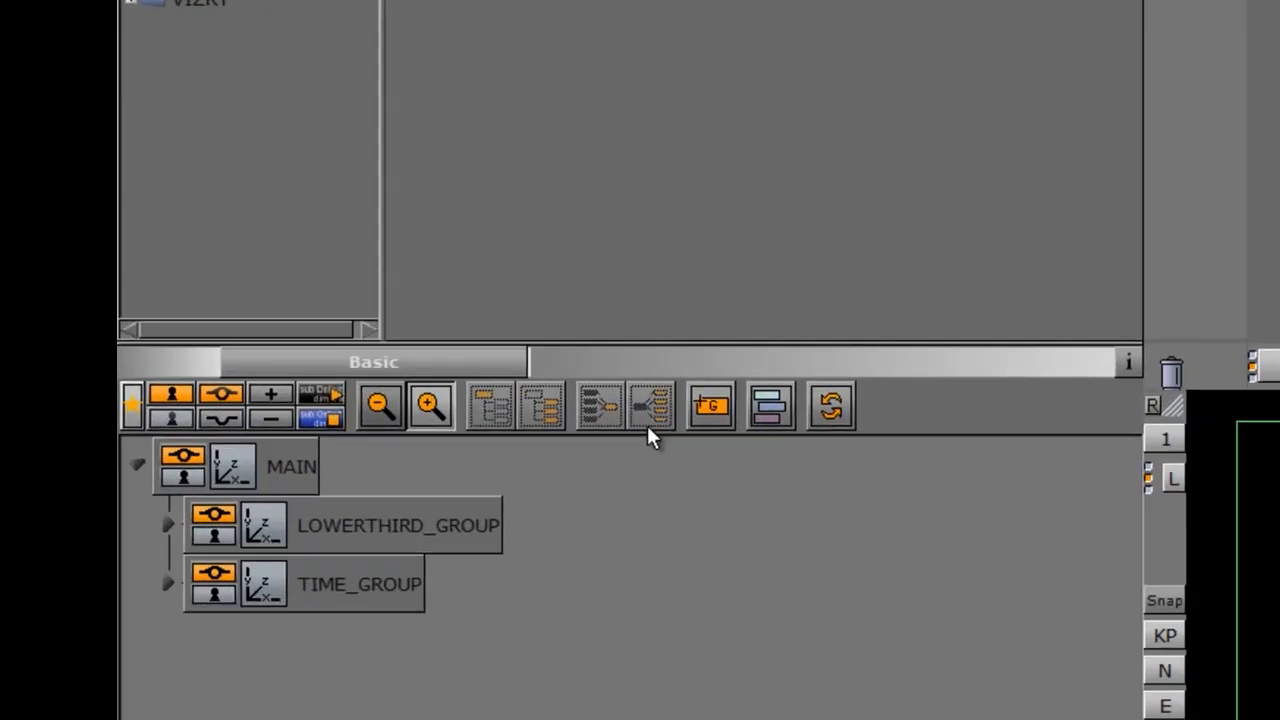
Step: Add a new group container under MAIN and name it LOGO_GROUP
{"action": "left_click_drag", "start_coordinate": [745, 415], "coordinate": [390, 680]}
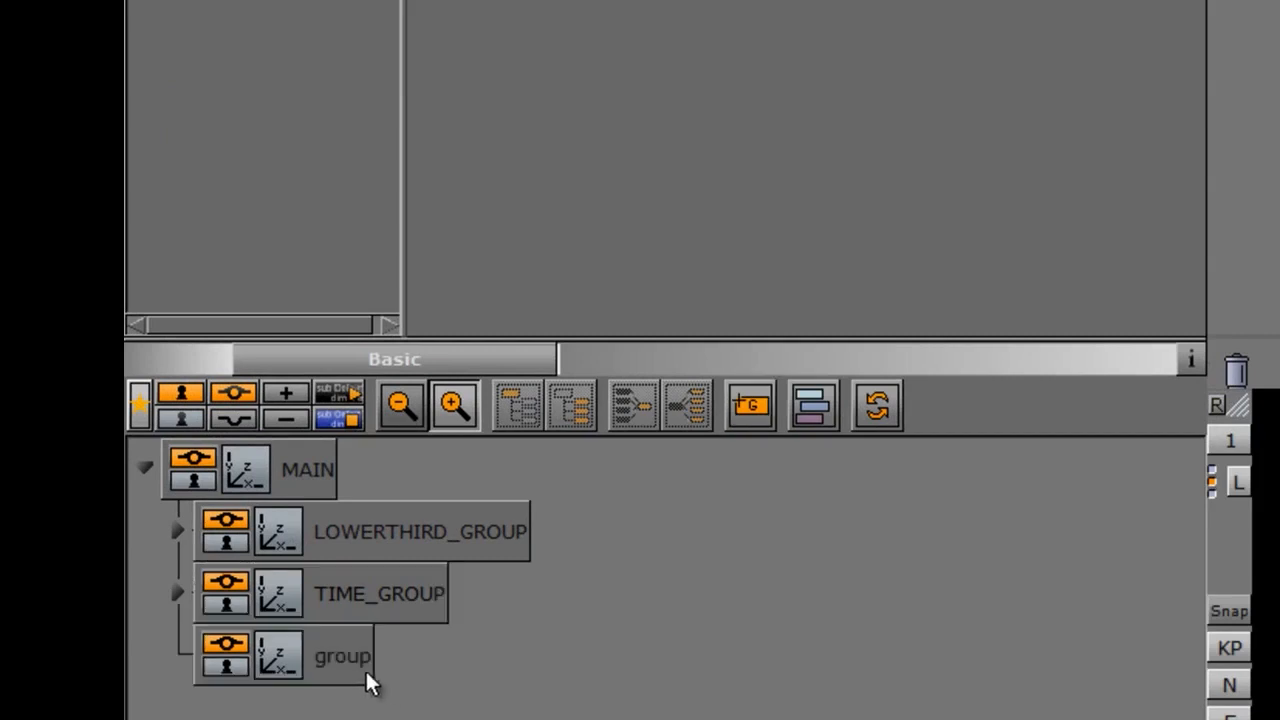
{"action": "double_click", "coordinate": [341, 657]}
{"action": "type", "text": "LO"}
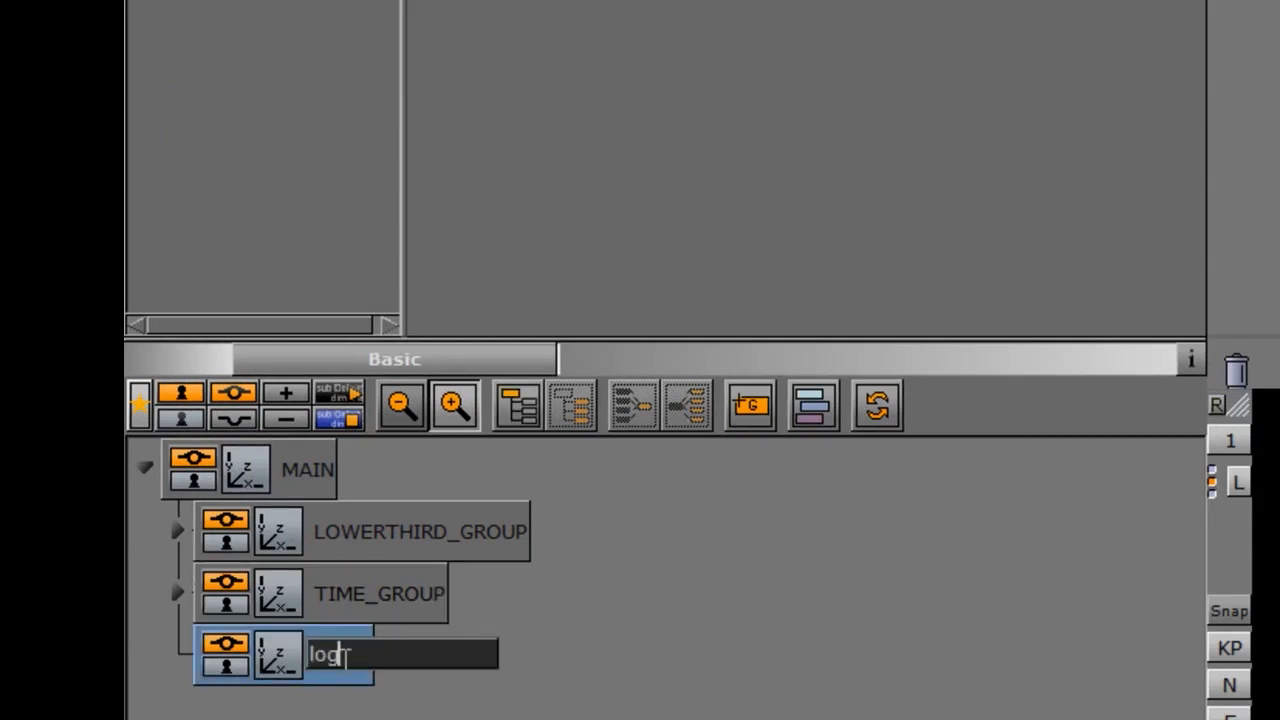
{"action": "key", "text": "BackSpace"}
{"action": "key", "text": "BackSpace"}
{"action": "type", "text": "LOGO_GROUP"}
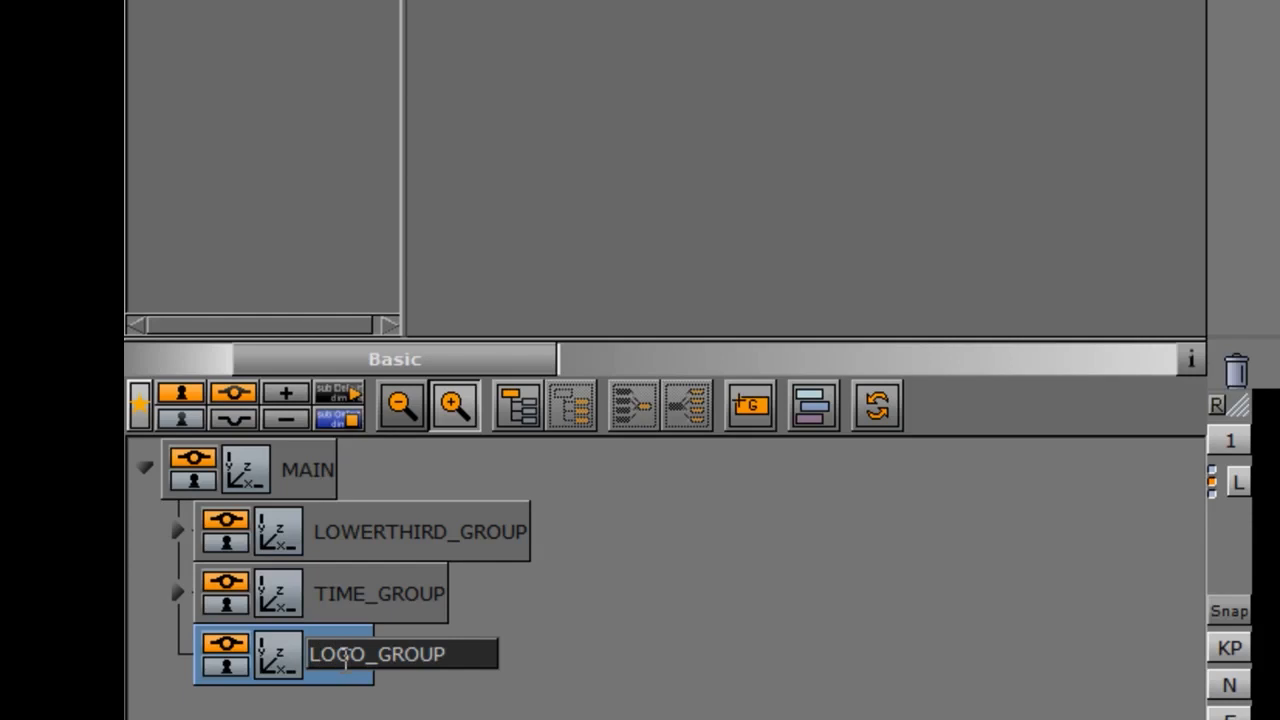
{"action": "key", "text": "Return"}
Step: Add a group container inside LOGO_GROUP and name it DESIGN
{"action": "left_click_drag", "start_coordinate": [750, 405], "coordinate": [470, 682]}
{"action": "double_click", "coordinate": [381, 714]}
{"action": "type", "text": "DESIGN"}
{"action": "key", "text": "Return"}
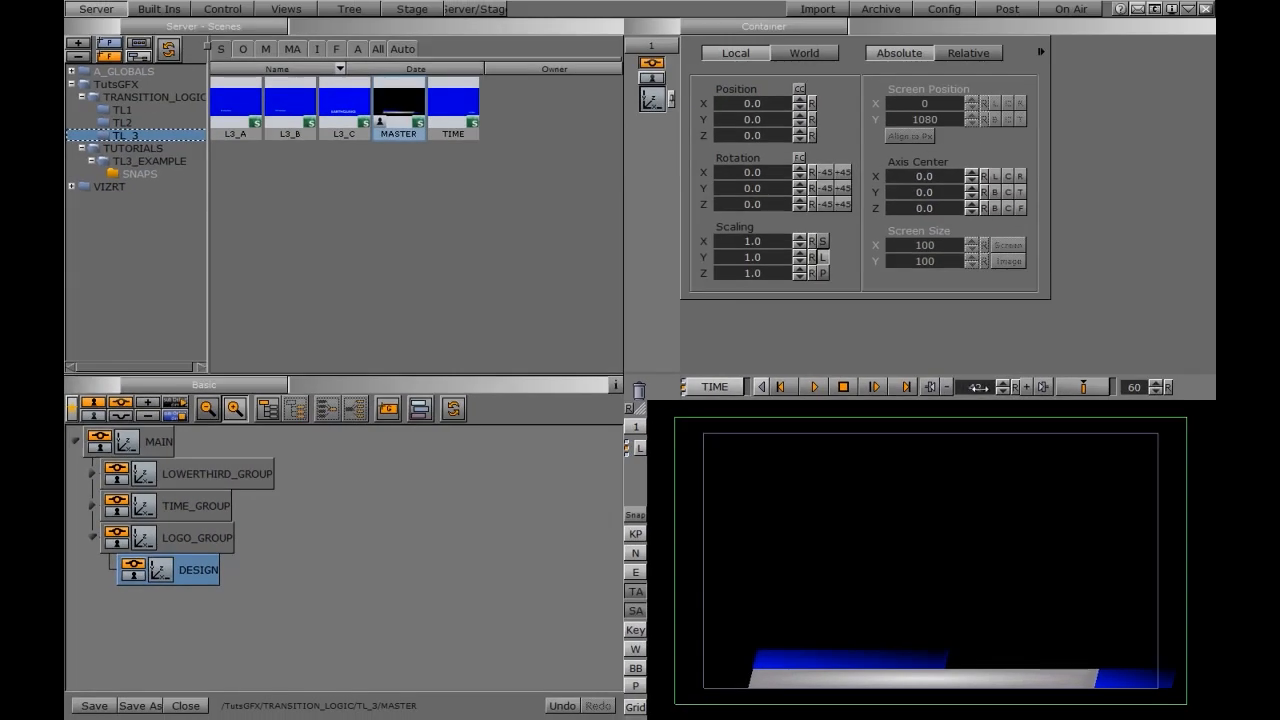
Step: Make L3 the active director and move its timeline to frame 63
{"action": "left_click", "coordinate": [715, 387]}
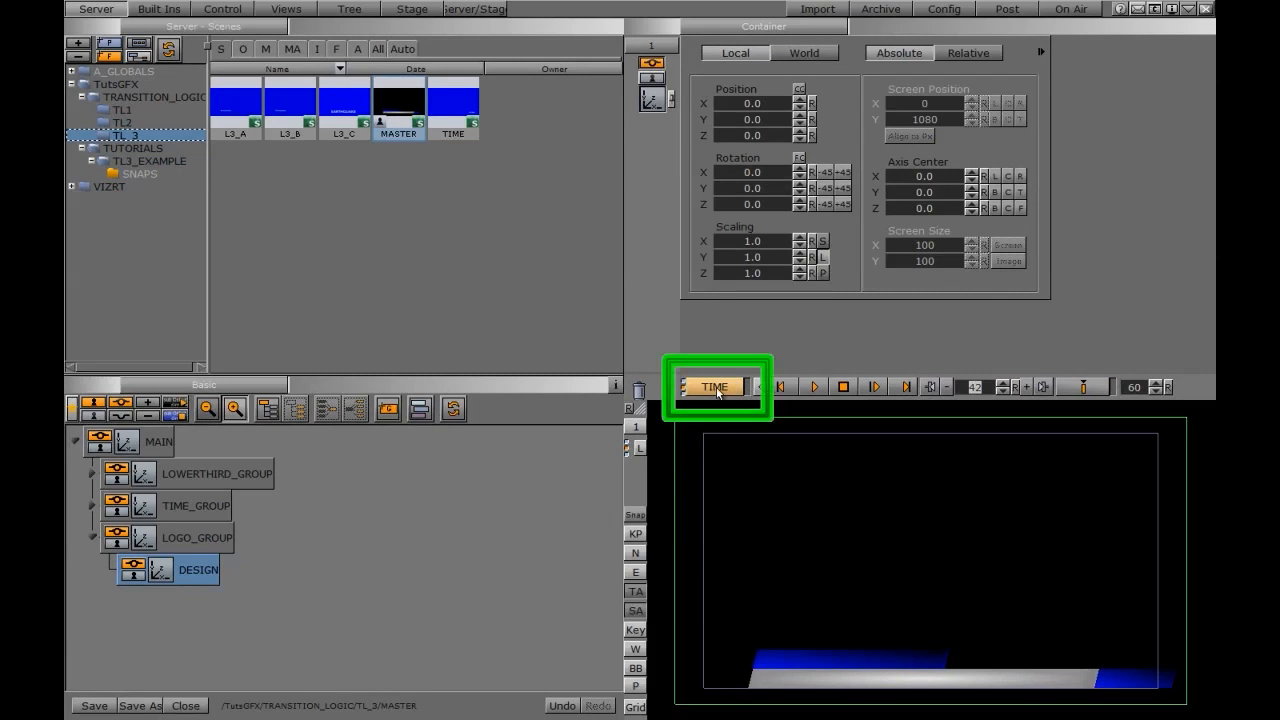
{"action": "left_click", "coordinate": [715, 388]}
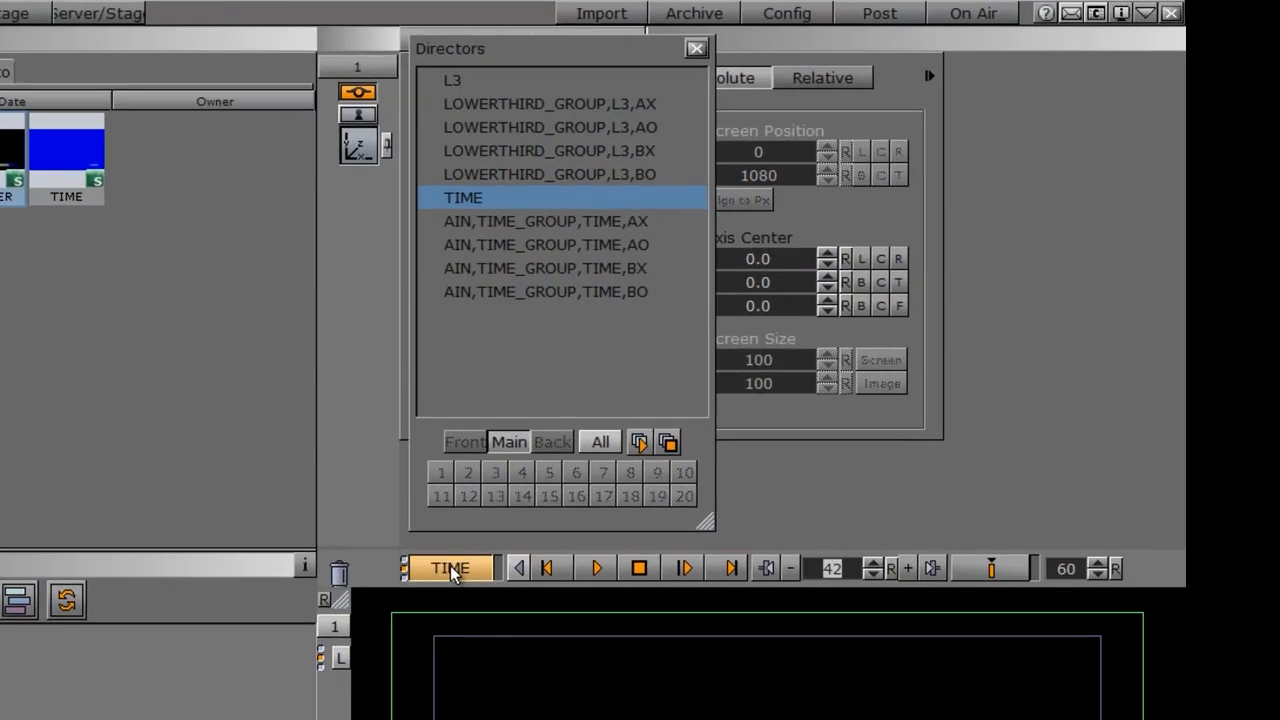
{"action": "left_click", "coordinate": [468, 84]}
{"action": "left_click", "coordinate": [696, 49]}
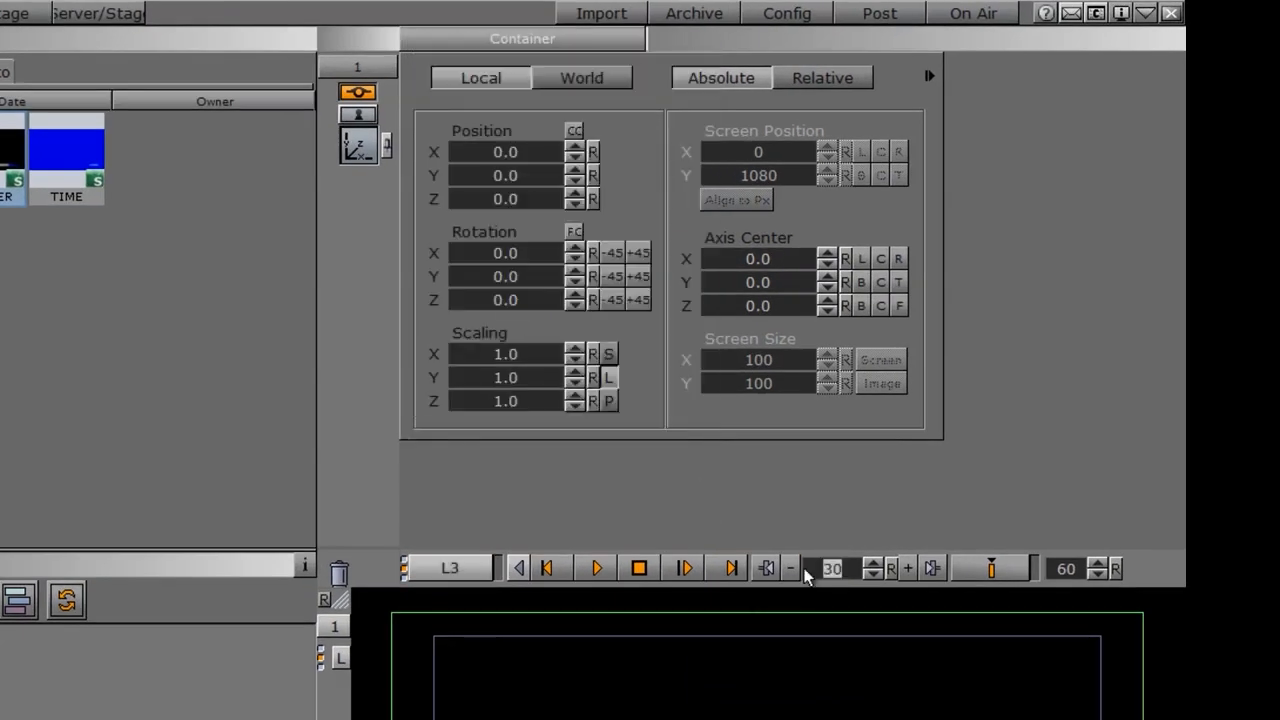
{"action": "left_click_drag", "start_coordinate": [819, 568], "coordinate": [856, 570]}
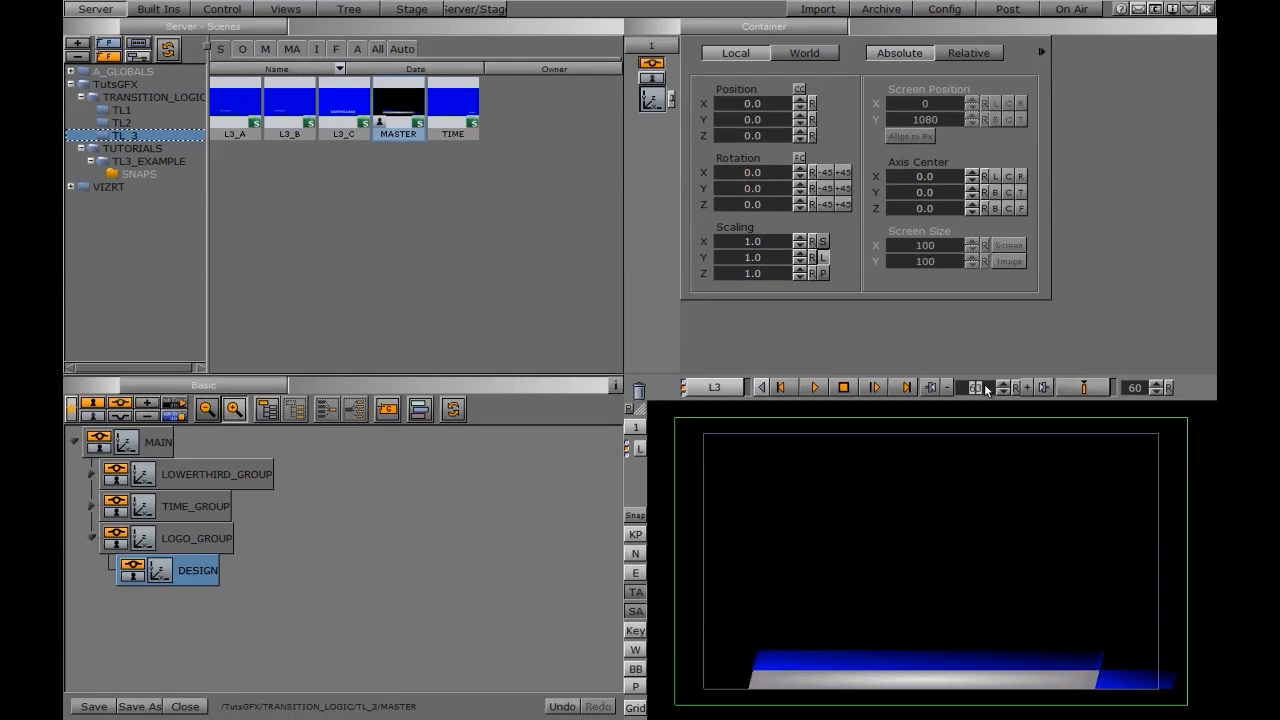
Step: Add a Noggi geometry inside the DESIGN group of LOGO_GROUP
{"action": "left_click", "coordinate": [174, 10]}
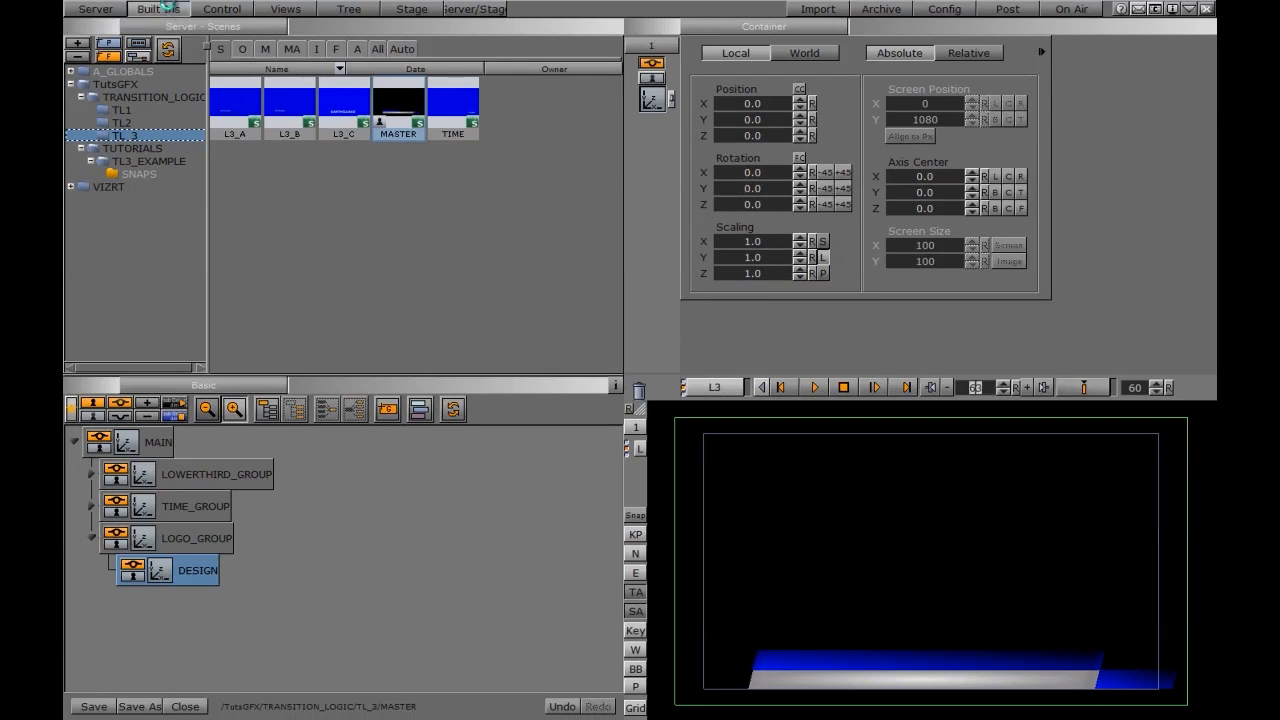
{"action": "left_click", "coordinate": [228, 45]}
{"action": "left_click_drag", "start_coordinate": [418, 296], "coordinate": [270, 575]}
Step: Set the Noggi's height to 25, all four bevels to 0, and its stretch to 25
{"action": "left_click", "coordinate": [202, 603]}
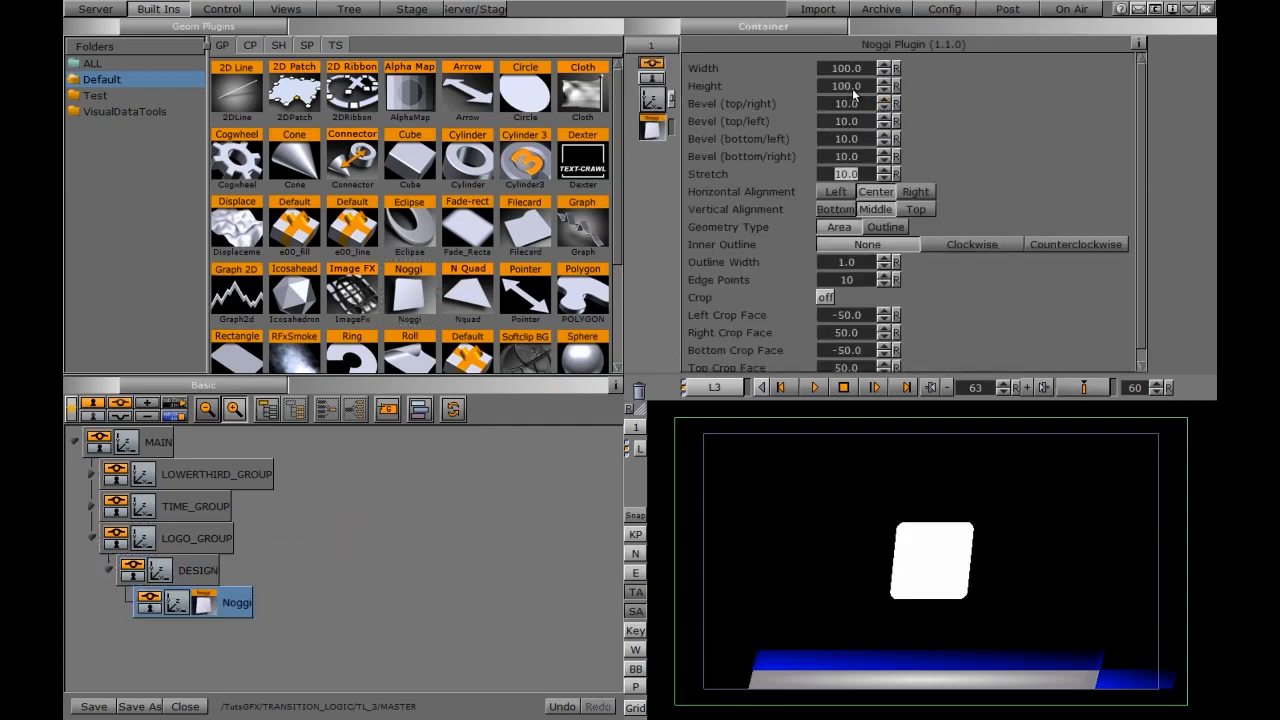
{"action": "double_click", "coordinate": [847, 87]}
{"action": "type", "text": "25"}
{"action": "key", "text": "Return"}
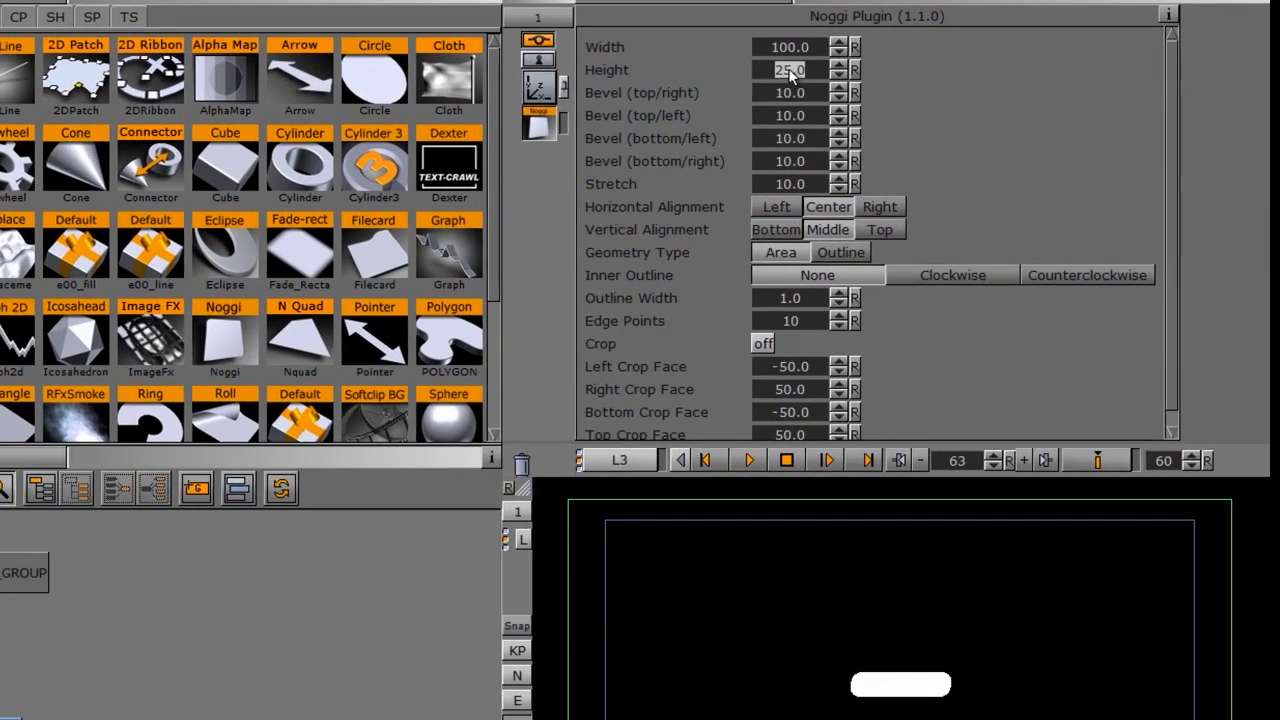
{"action": "left_click_drag", "start_coordinate": [786, 92], "coordinate": [638, 83]}
{"action": "left_click_drag", "start_coordinate": [818, 117], "coordinate": [719, 139]}
{"action": "left_click_drag", "start_coordinate": [790, 161], "coordinate": [701, 157]}
{"action": "left_click_drag", "start_coordinate": [801, 163], "coordinate": [738, 160]}
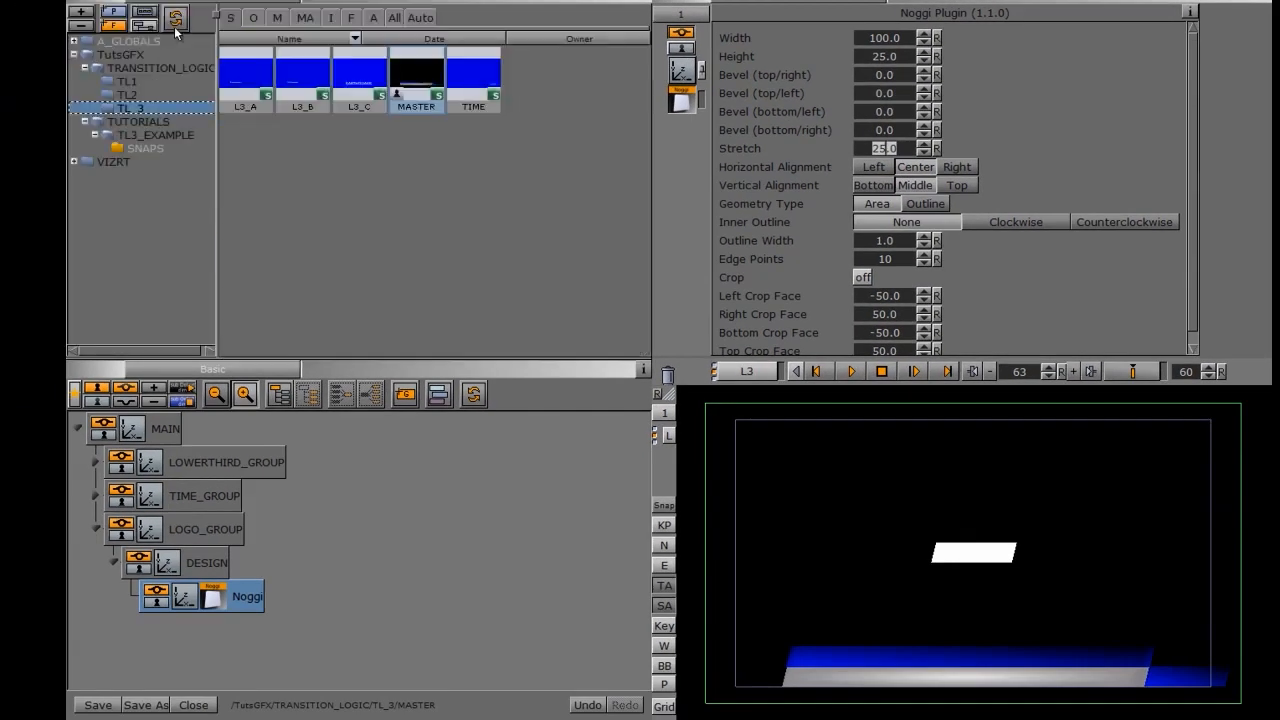
Step: Apply the GRAY image to the Noggi as its texture and set the mapping to Vertex
{"action": "left_click", "coordinate": [331, 18]}
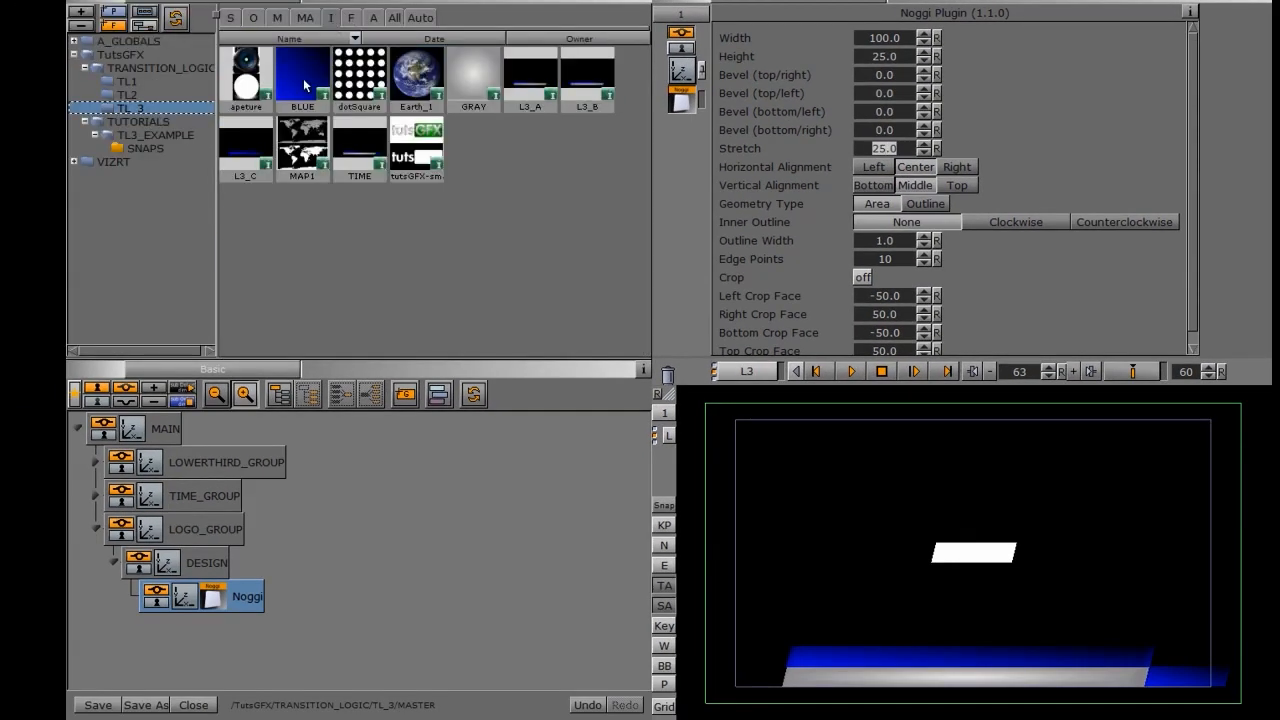
{"action": "left_click_drag", "start_coordinate": [474, 80], "coordinate": [250, 596]}
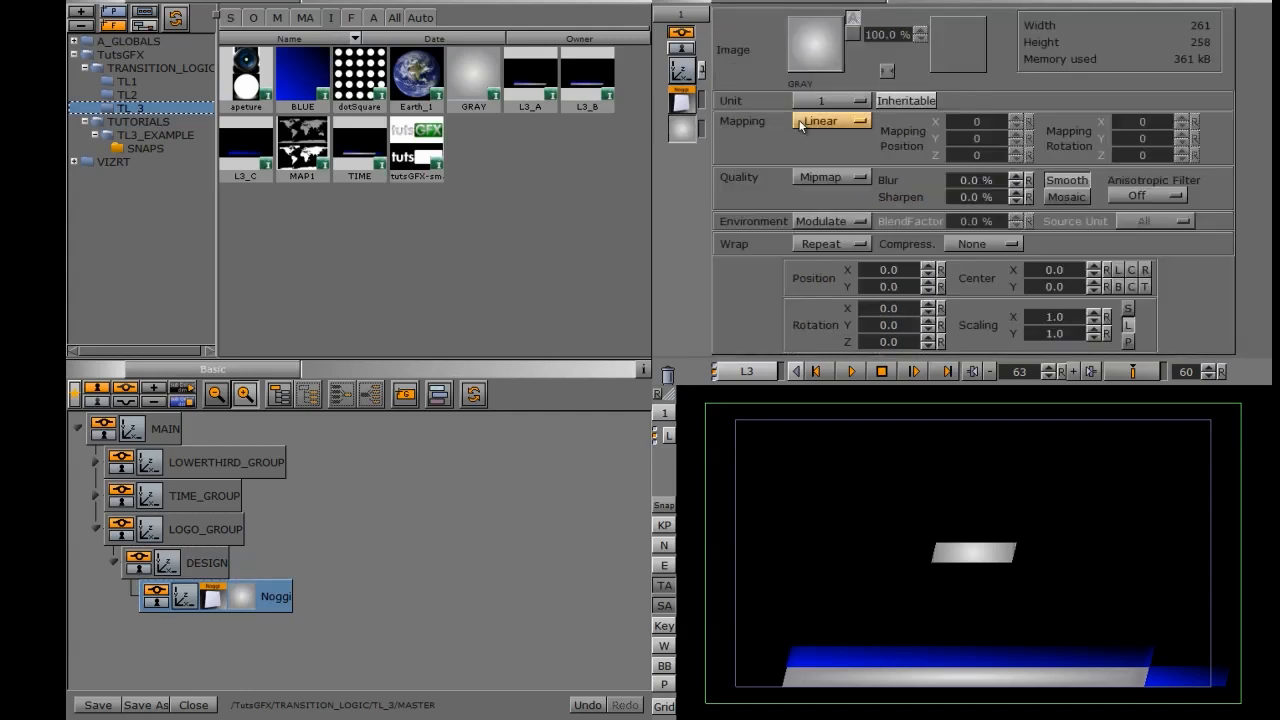
{"action": "left_click", "coordinate": [826, 122]}
{"action": "left_click", "coordinate": [824, 138]}
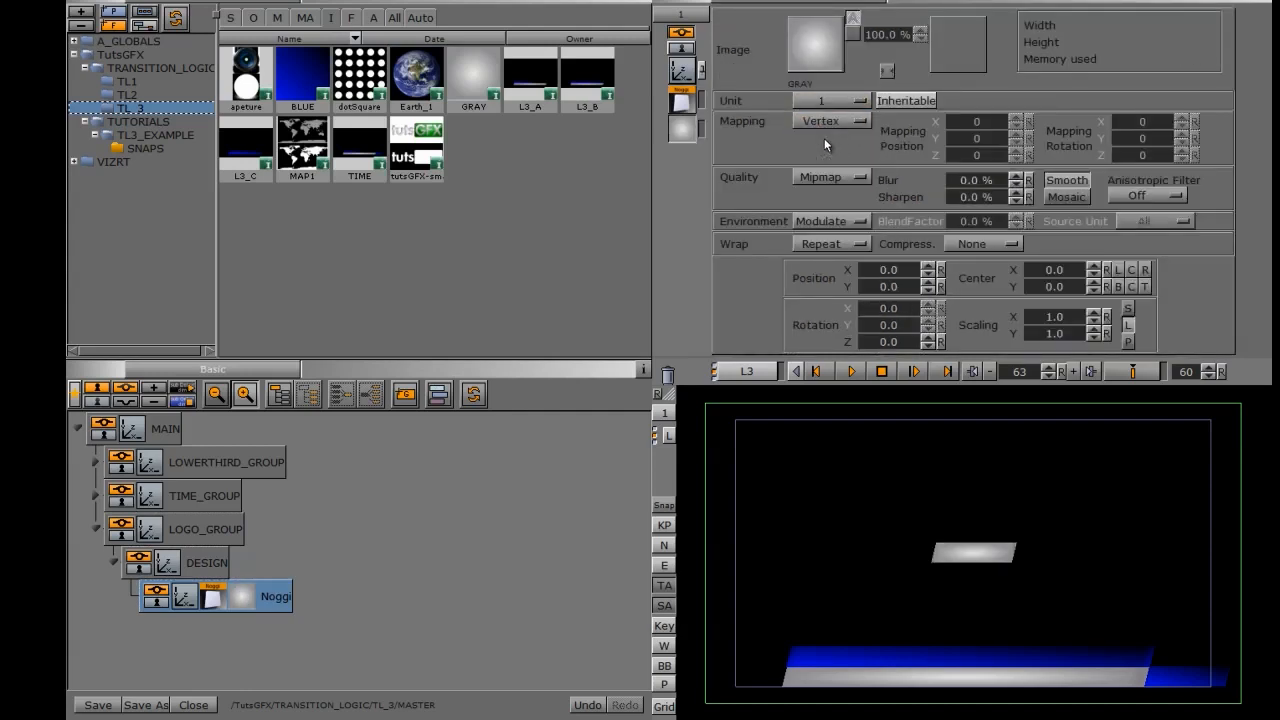
Step: Position the Noggi at X 270, Y -129 so it sits directly above the blue time box
{"action": "left_click", "coordinate": [184, 596]}
{"action": "left_click_drag", "start_coordinate": [779, 84], "coordinate": [688, 157]}
{"action": "left_click_drag", "start_coordinate": [785, 78], "coordinate": [775, 75]}
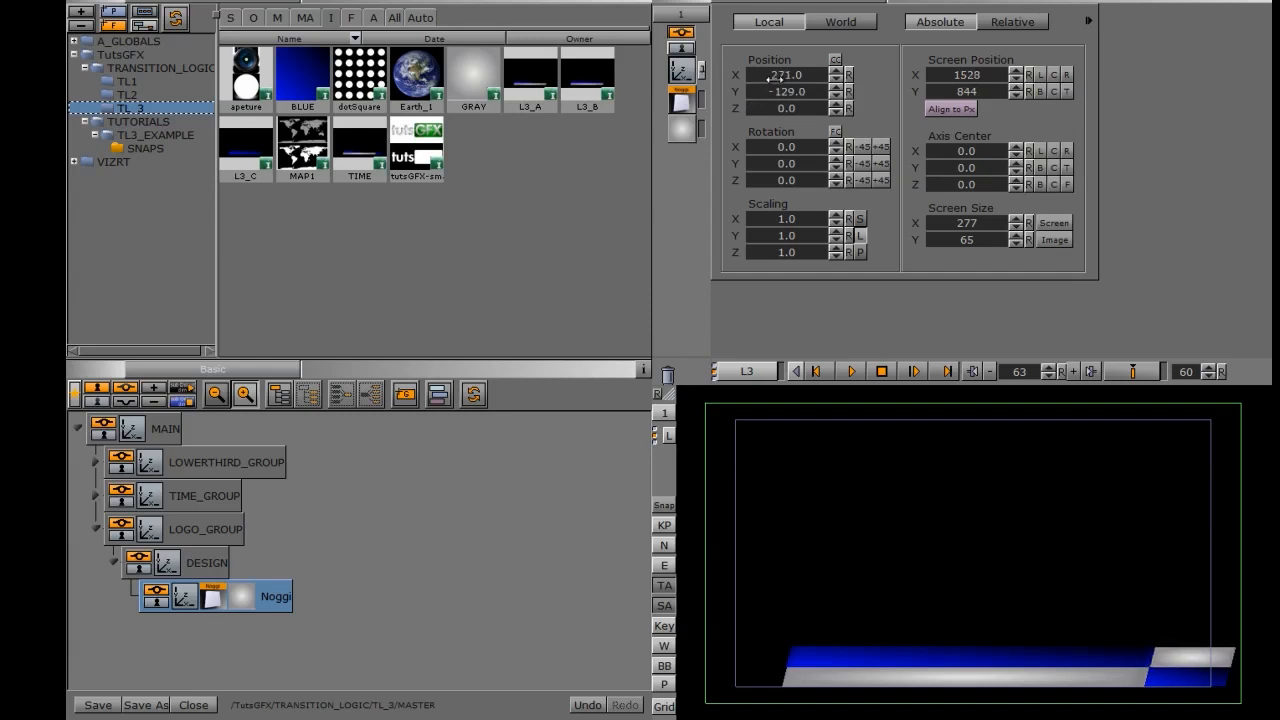
{"action": "left_click_drag", "start_coordinate": [774, 80], "coordinate": [773, 80]}
Step: Set keyframes for the Noggi at frames 30 and 90 of the L3 director
{"action": "left_click", "coordinate": [1016, 371]}
{"action": "type", "text": "50"}
{"action": "key", "text": "Return"}
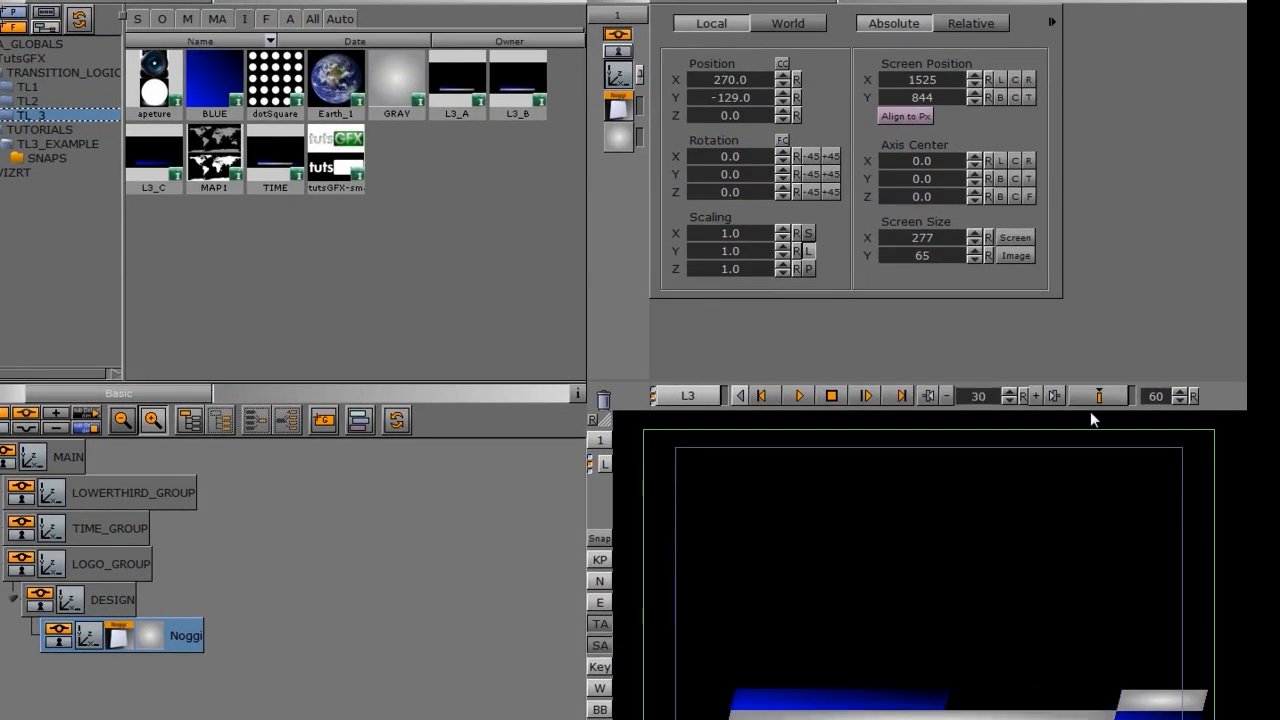
{"action": "left_click", "coordinate": [1097, 396]}
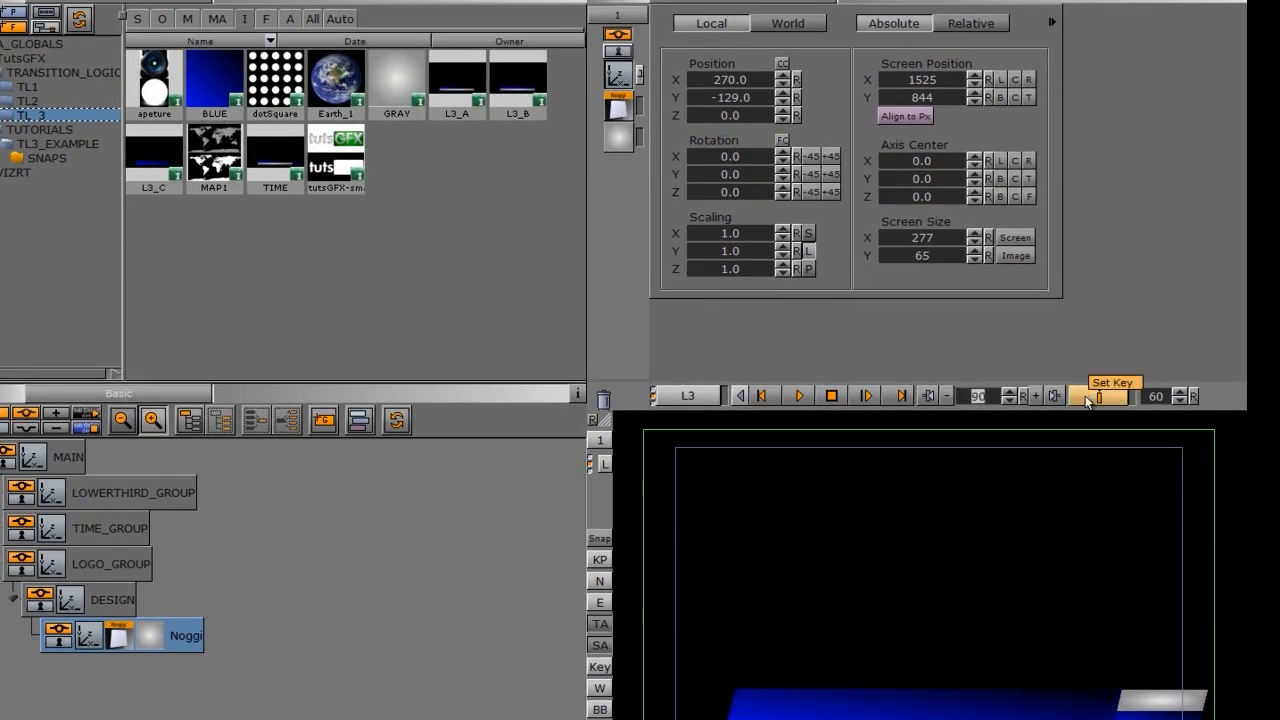
Step: At frame 0 of the L3 director, move the Noggi sideways off-screen to about X 437 and set a keyframe
{"action": "left_click", "coordinate": [985, 397]}
{"action": "type", "text": "0"}
{"action": "key", "text": "Return"}
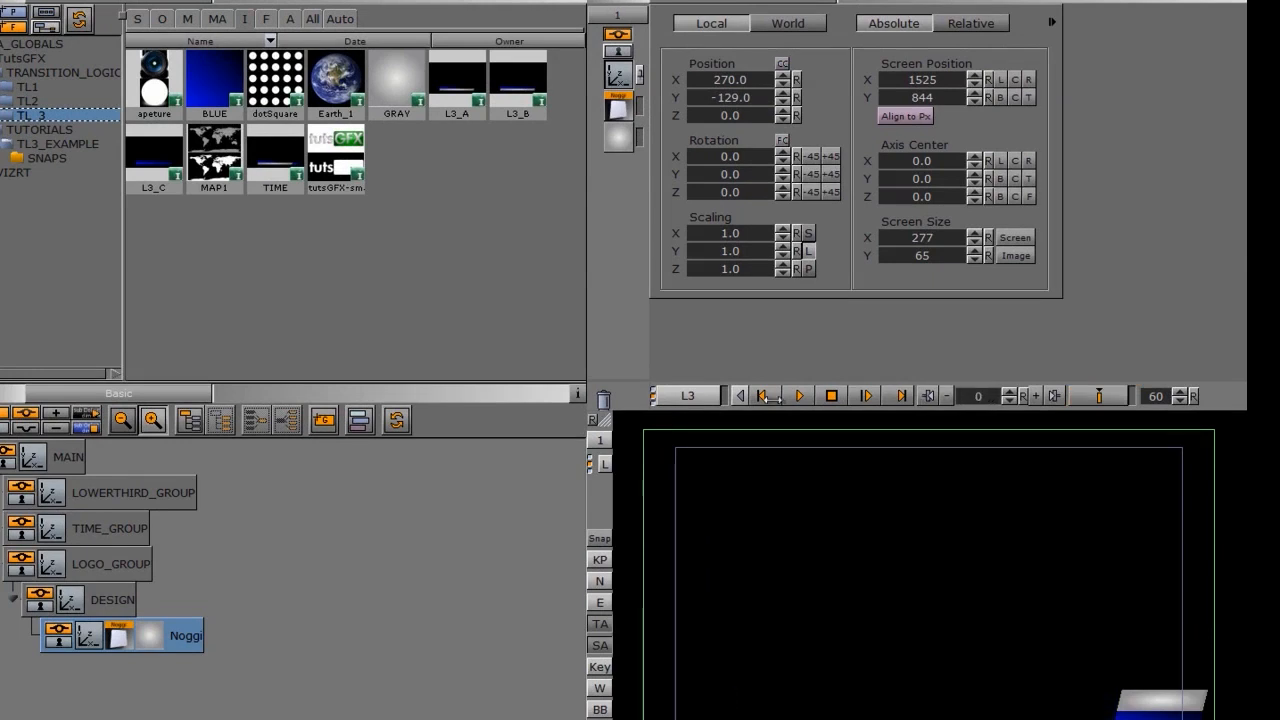
{"action": "left_click_drag", "start_coordinate": [710, 85], "coordinate": [843, 79]}
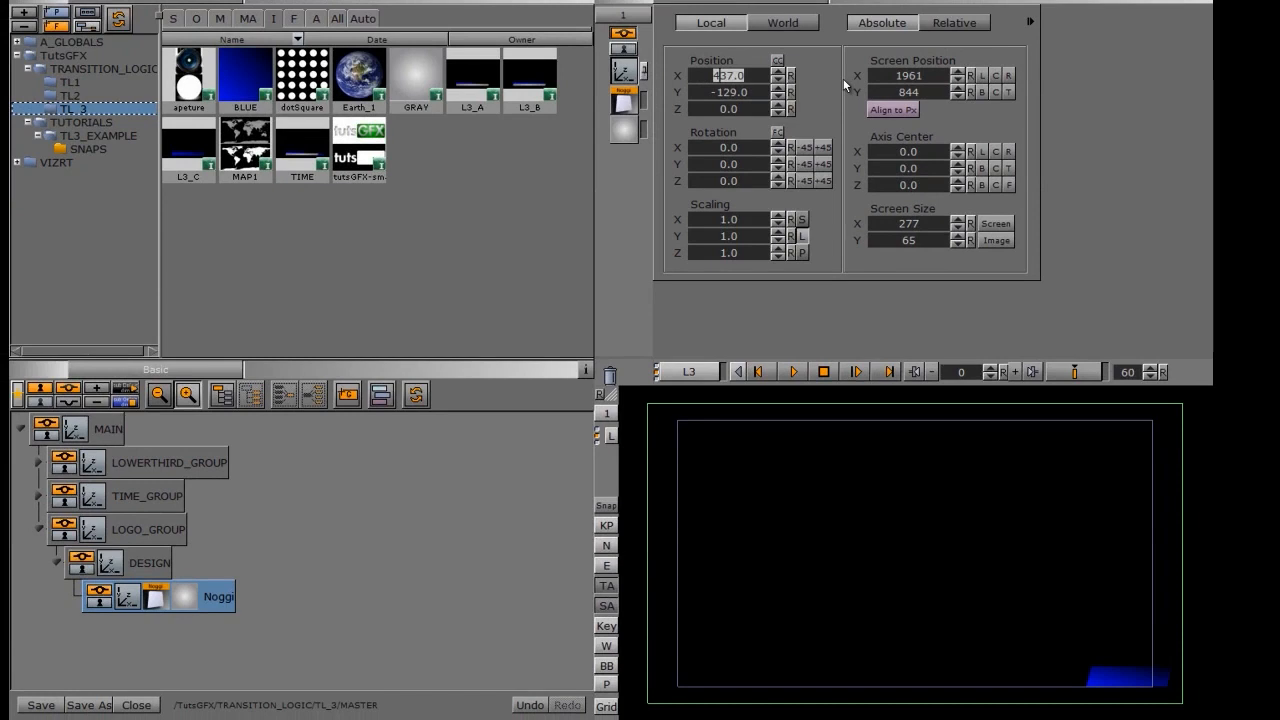
{"action": "left_click", "coordinate": [1062, 377]}
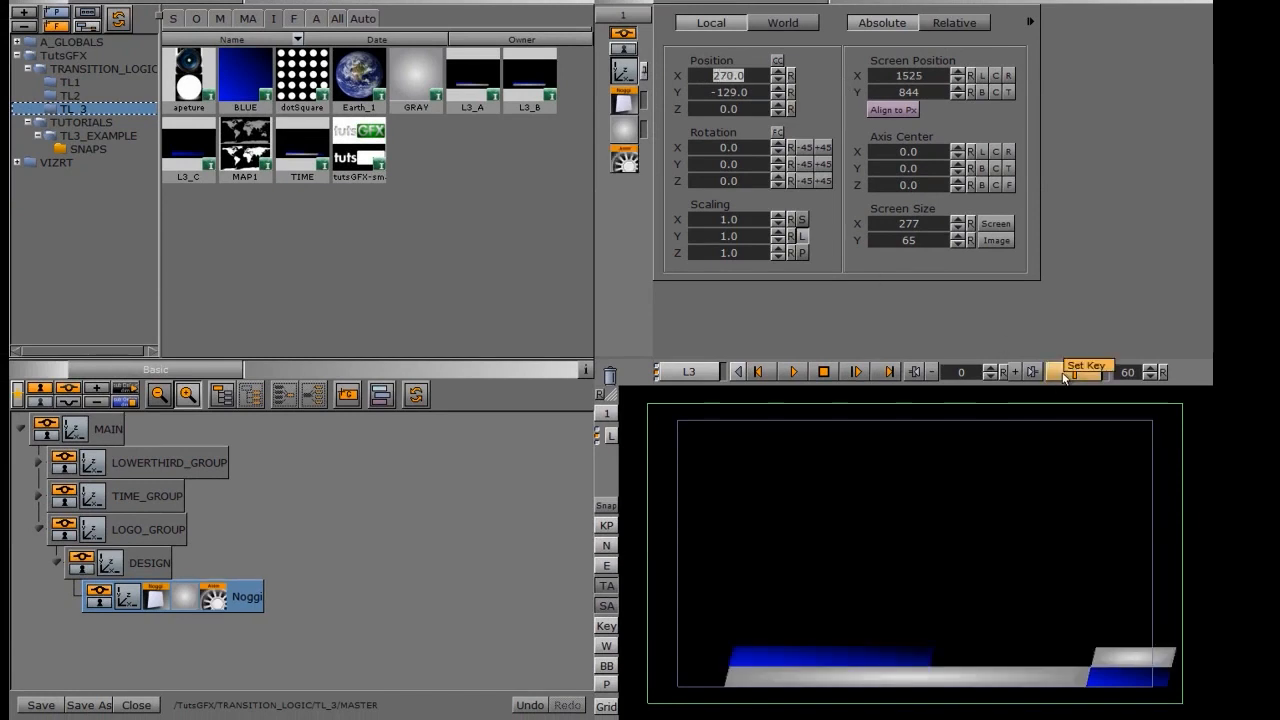
Step: Show the Noggi's animation in the stage and collapse the TIME director and the four TIME_GROUP toggle directors
{"action": "left_click", "coordinate": [215, 597]}
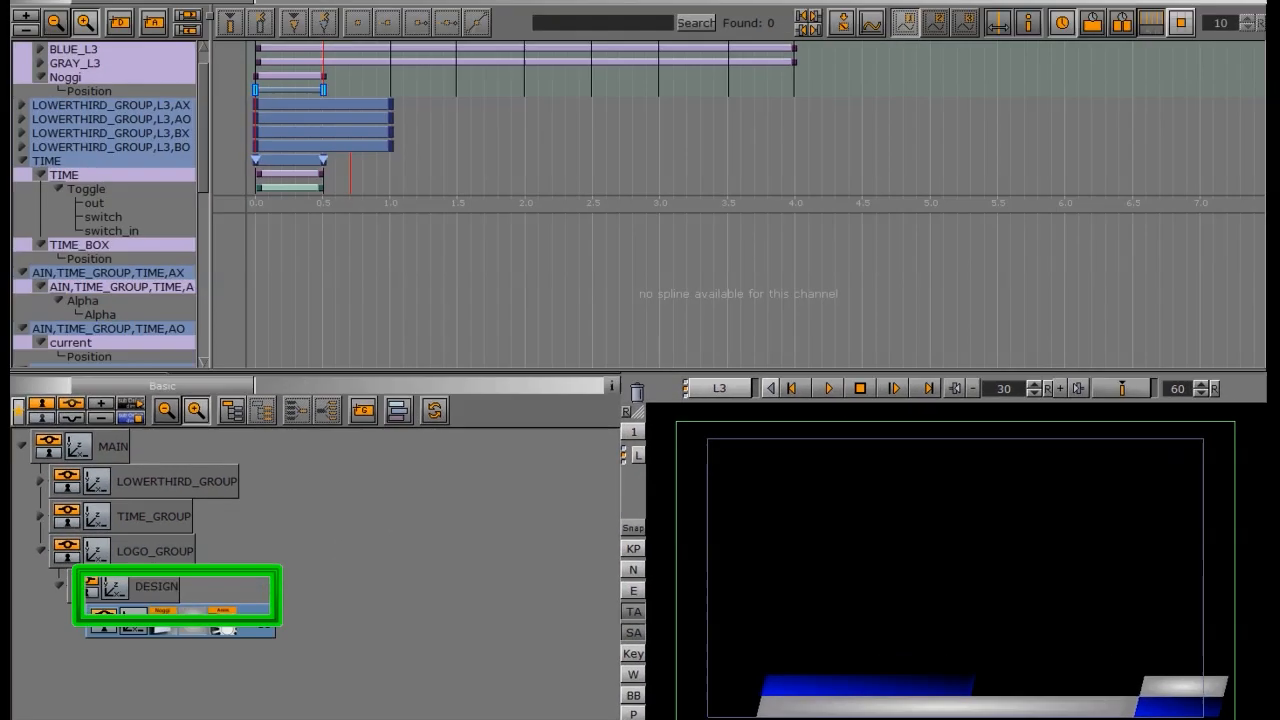
{"action": "scroll", "coordinate": [351, 254], "scroll_direction": "up", "scroll_amount": 2}
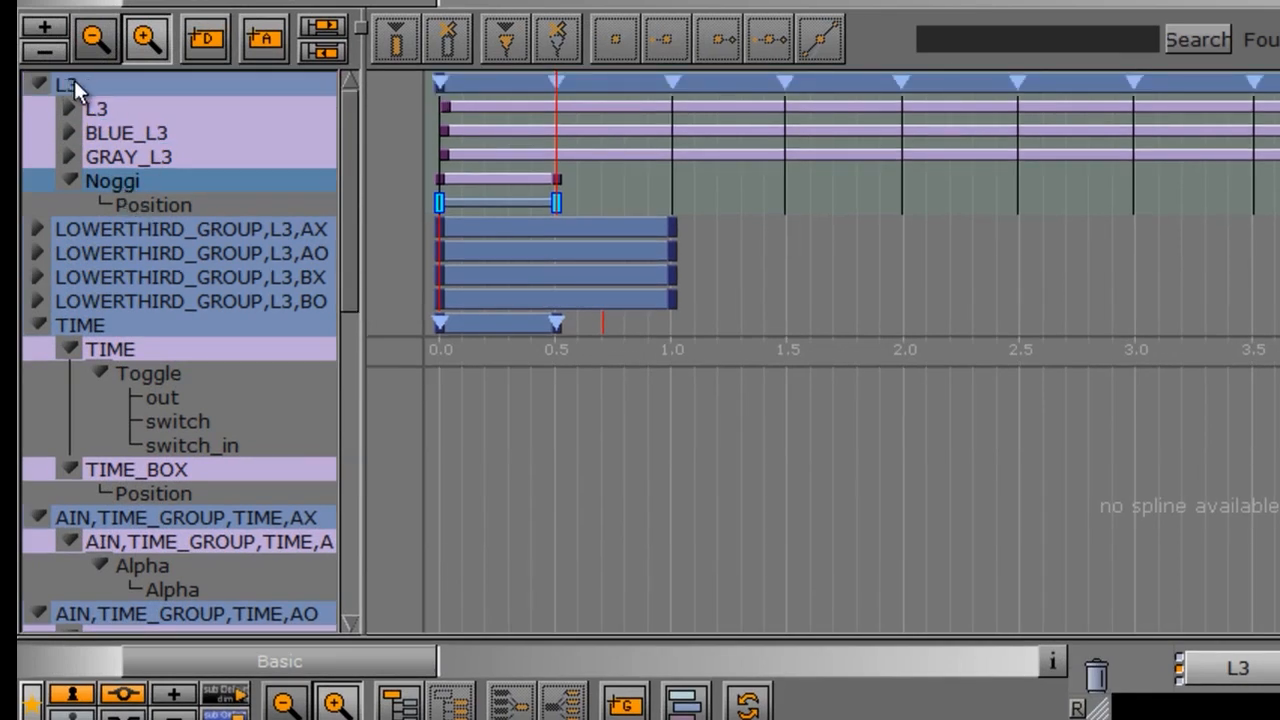
{"action": "left_click", "coordinate": [36, 325]}
{"action": "left_click", "coordinate": [36, 349]}
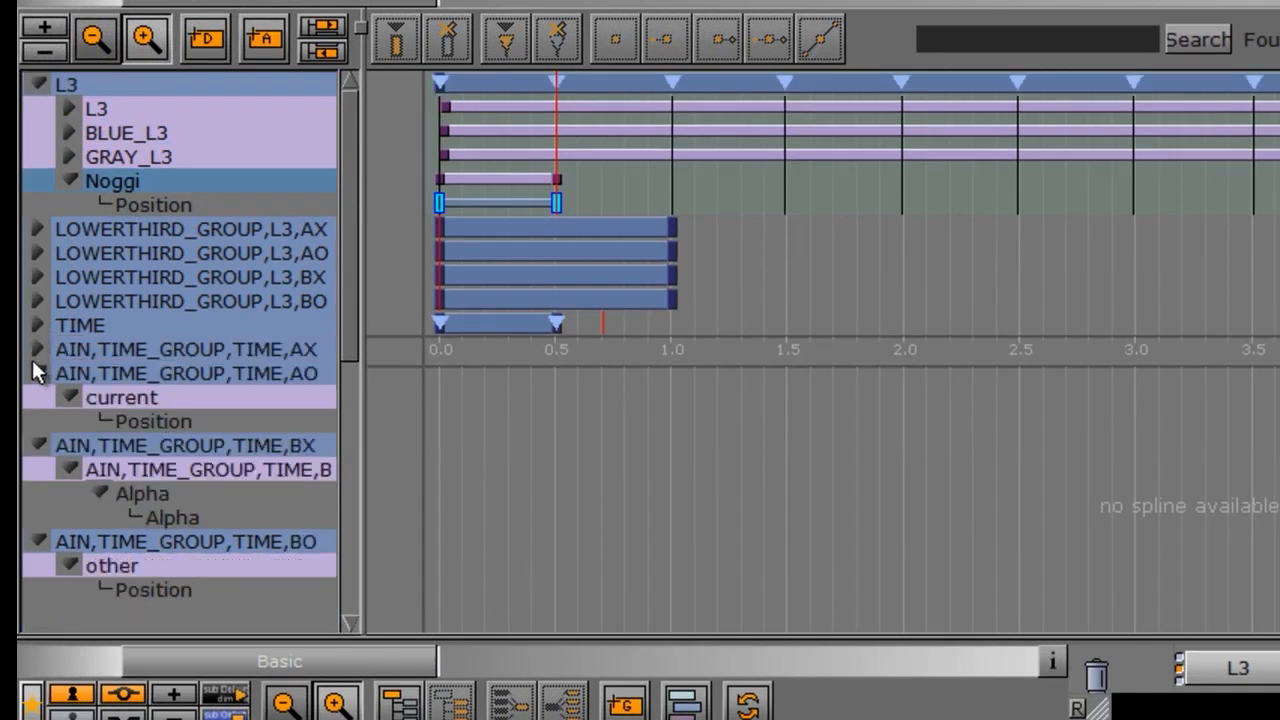
{"action": "left_click", "coordinate": [36, 373]}
{"action": "left_click", "coordinate": [36, 397]}
{"action": "left_click", "coordinate": [36, 421]}
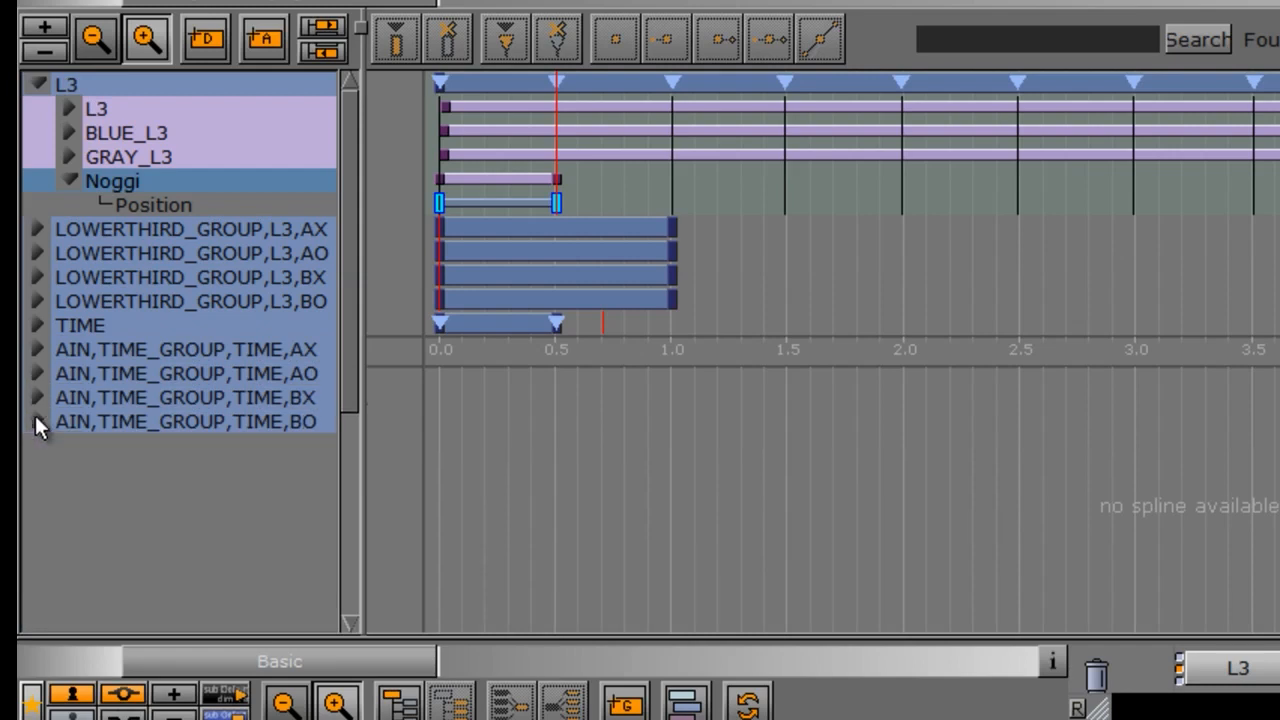
Step: Add a new director to the stage below the existing ones and rename it LOGO
{"action": "left_click_drag", "start_coordinate": [207, 45], "coordinate": [91, 447]}
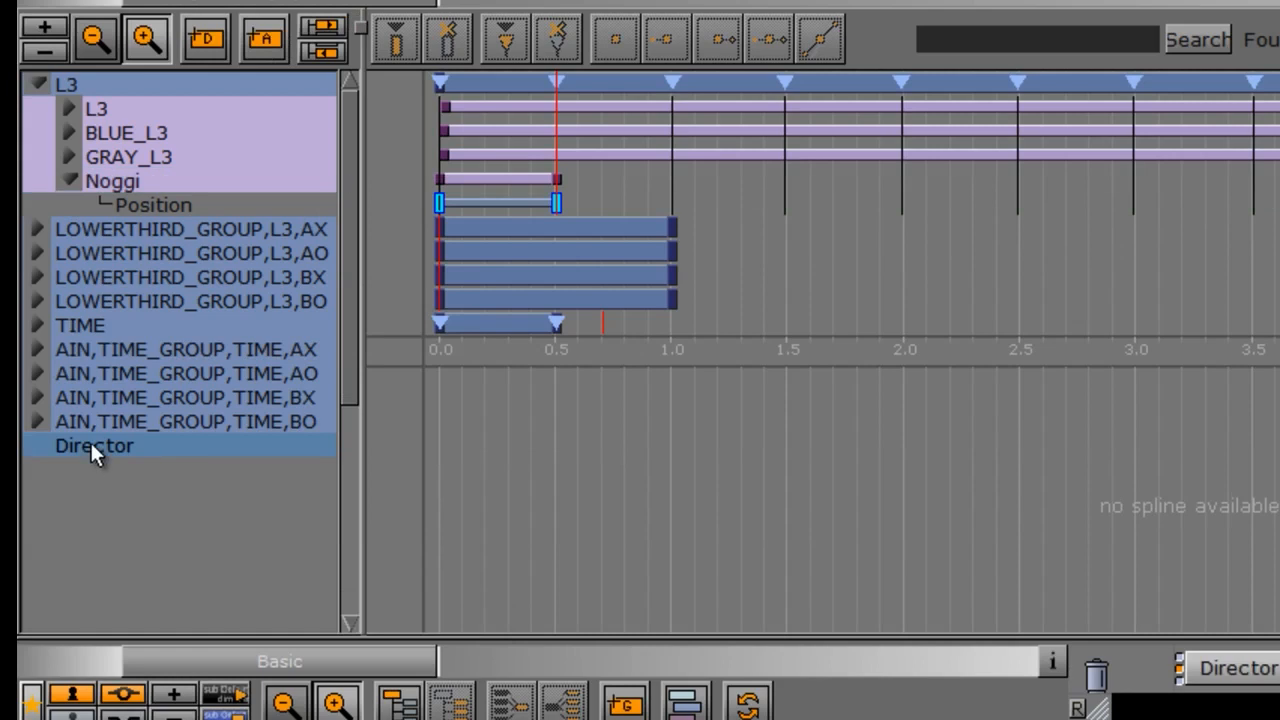
{"action": "right_click", "coordinate": [91, 449]}
{"action": "left_click", "coordinate": [124, 462]}
{"action": "type", "text": "LOGO"}
{"action": "key", "text": "Return"}
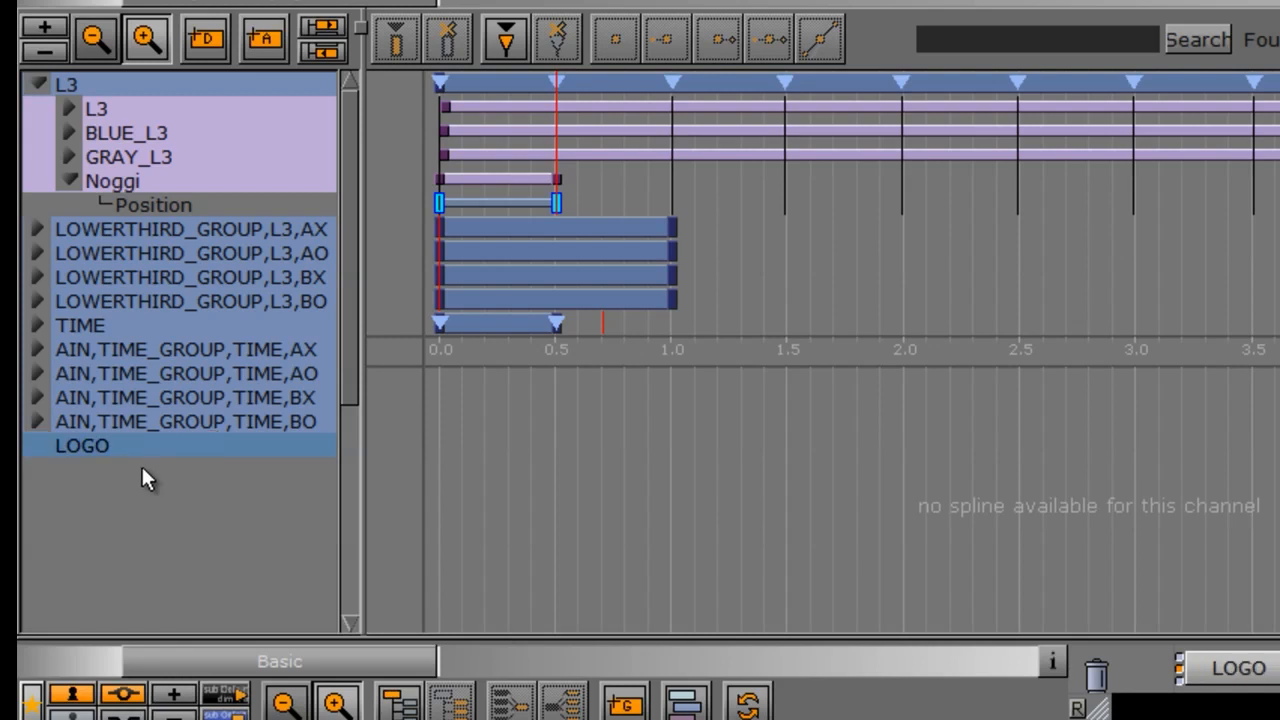
Step: Move the Noggi's animation from the L3 director into the LOGO director and rename the Noggi container LOGO_BOX
{"action": "left_click", "coordinate": [112, 181]}
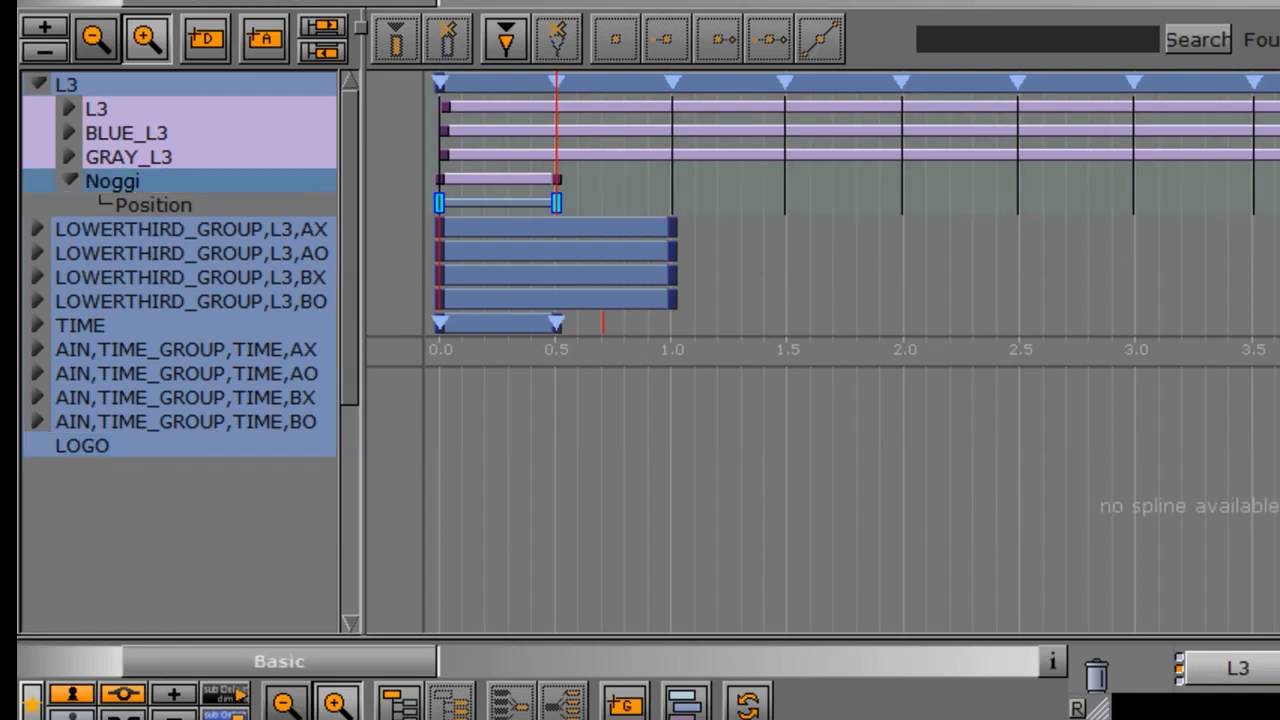
{"action": "left_click_drag", "start_coordinate": [114, 178], "coordinate": [177, 448]}
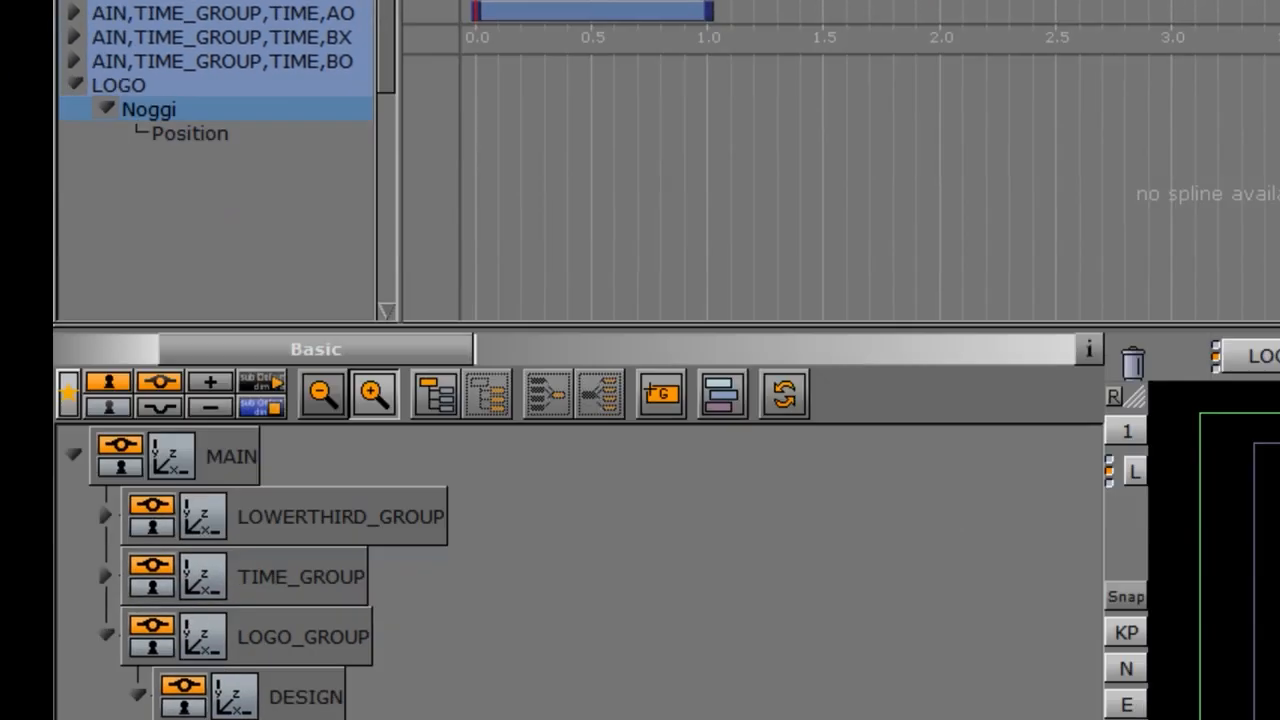
{"action": "double_click", "coordinate": [505, 514]}
{"action": "type", "text": "LOGO_BOX"}
{"action": "key", "text": "Return"}
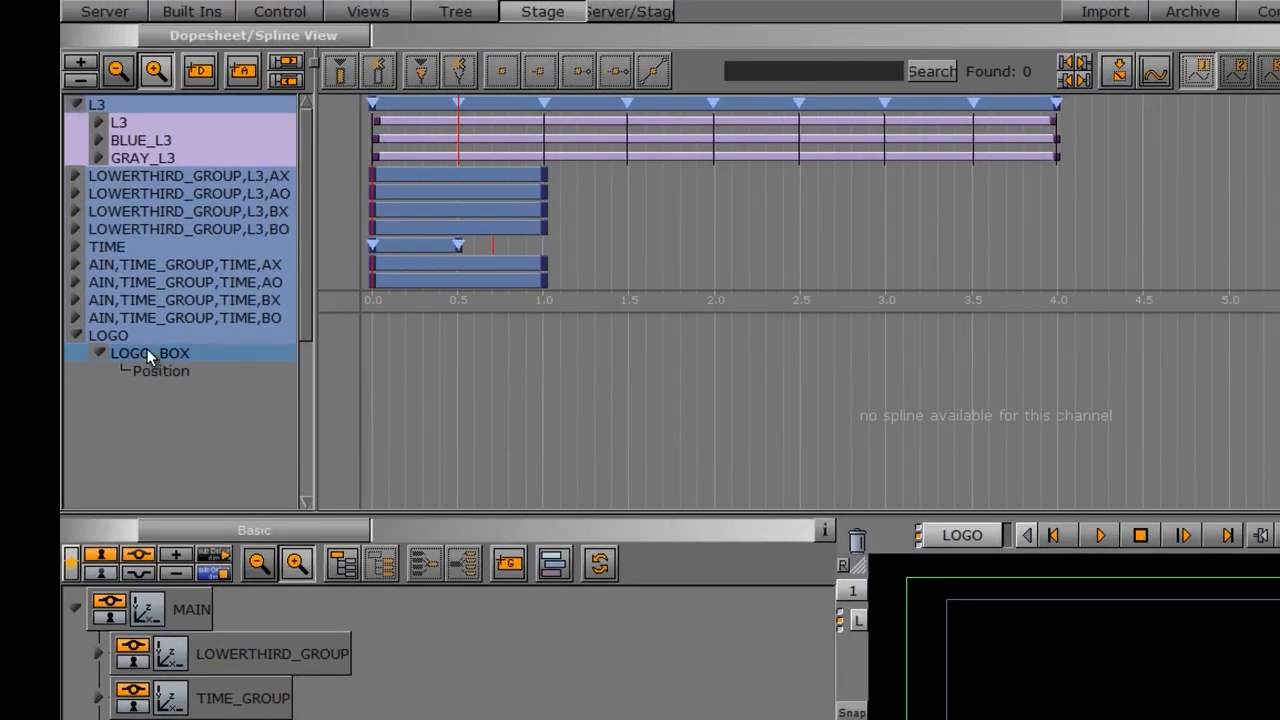
Step: Add a stop at 0 seconds on the LOGO director and open its name for editing
{"action": "left_click_drag", "start_coordinate": [305, 302], "coordinate": [302, 355]}
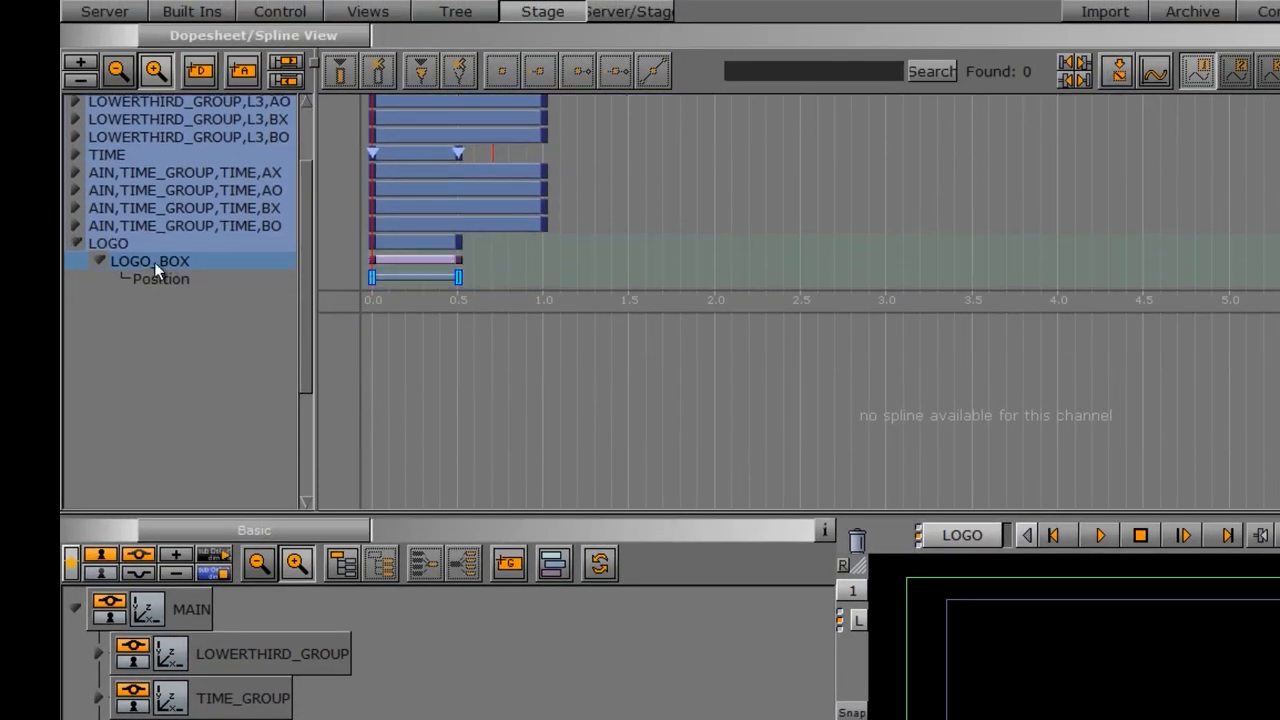
{"action": "left_click", "coordinate": [155, 261]}
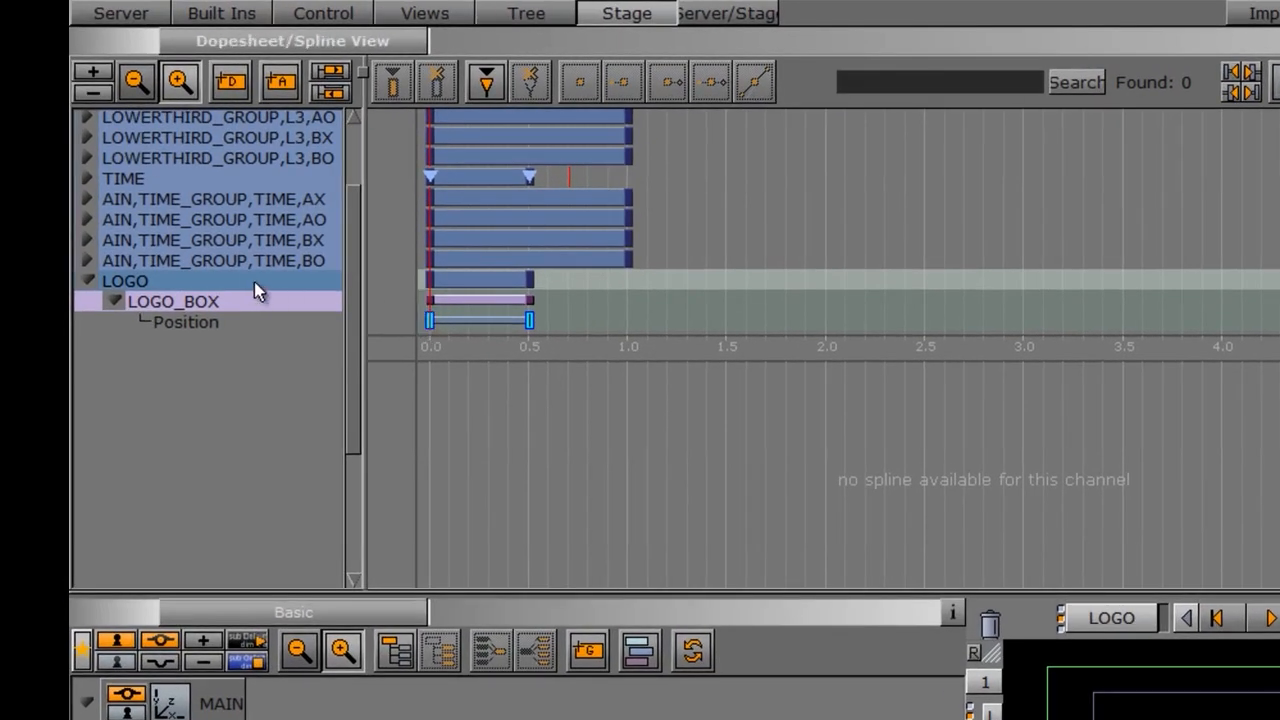
{"action": "left_click", "coordinate": [485, 88]}
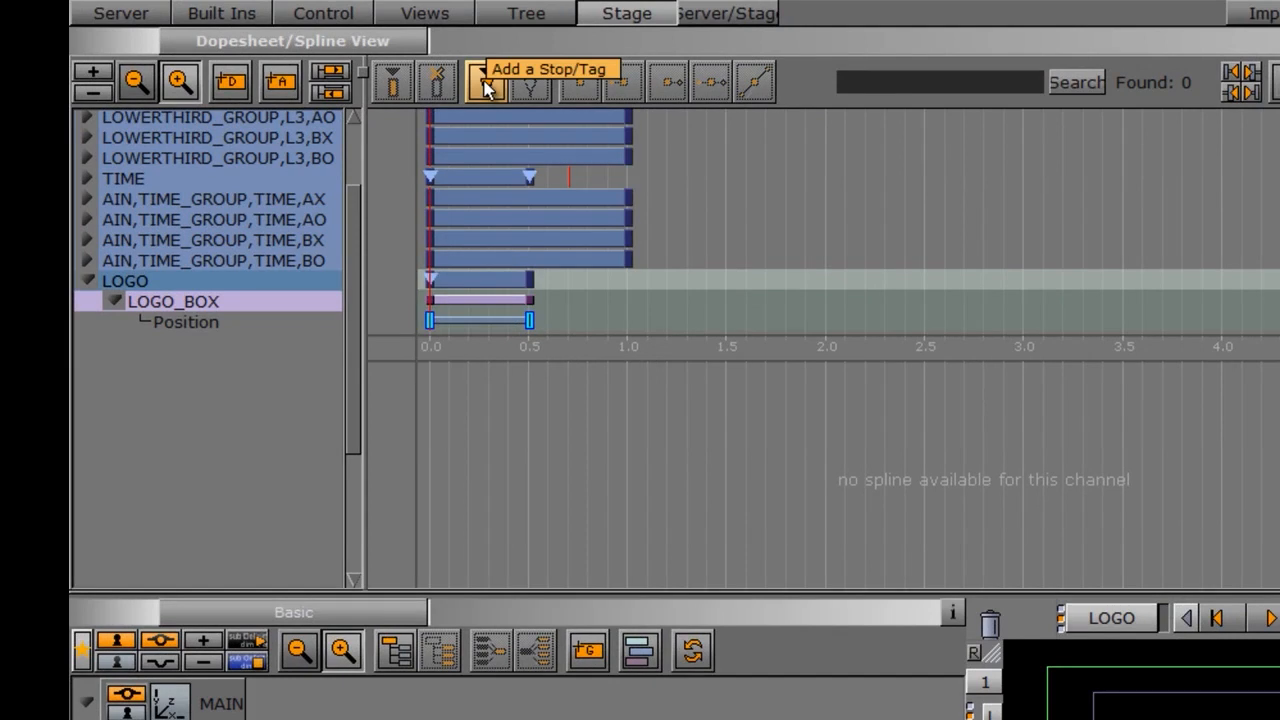
{"action": "left_click", "coordinate": [430, 280]}
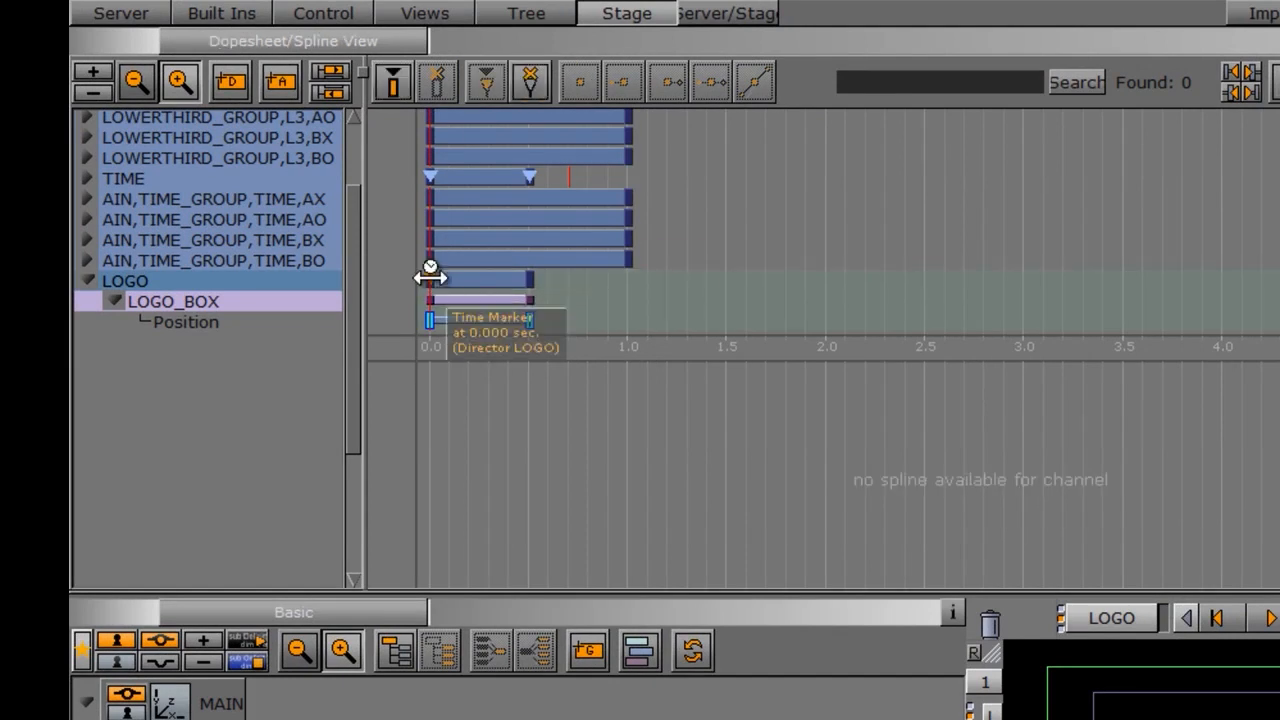
{"action": "left_click", "coordinate": [434, 280]}
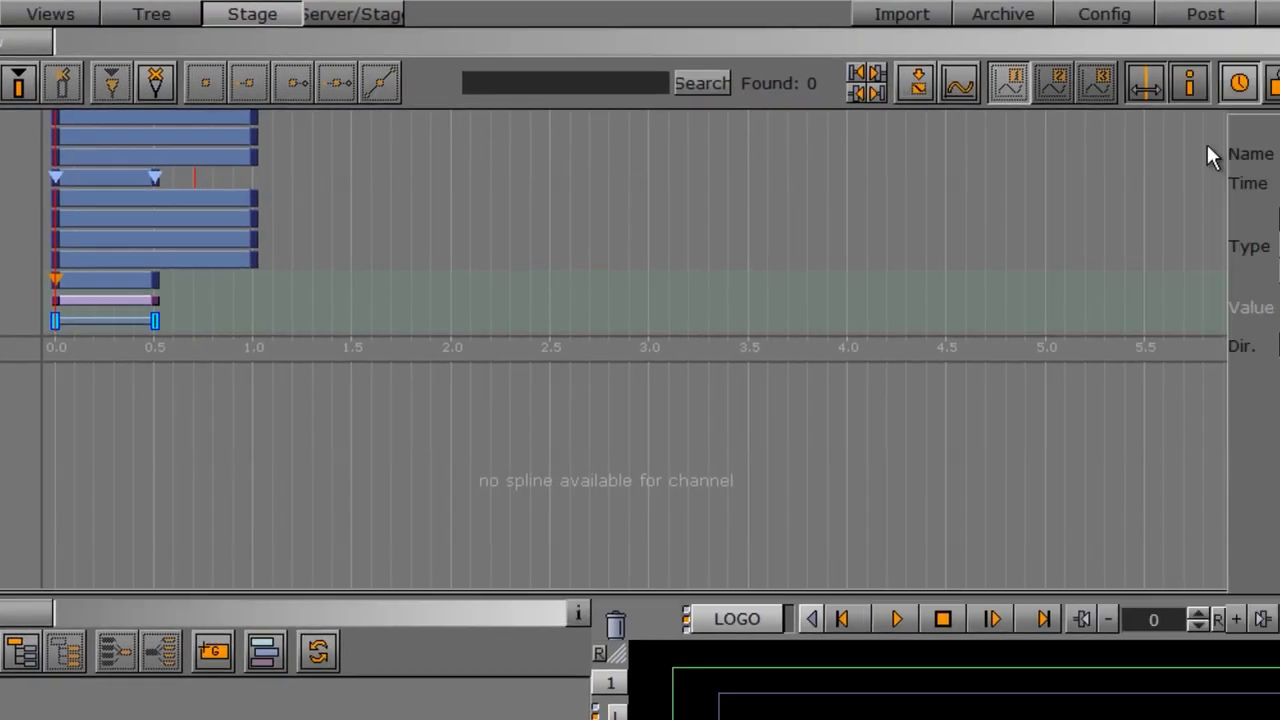
{"action": "left_click", "coordinate": [1005, 155]}
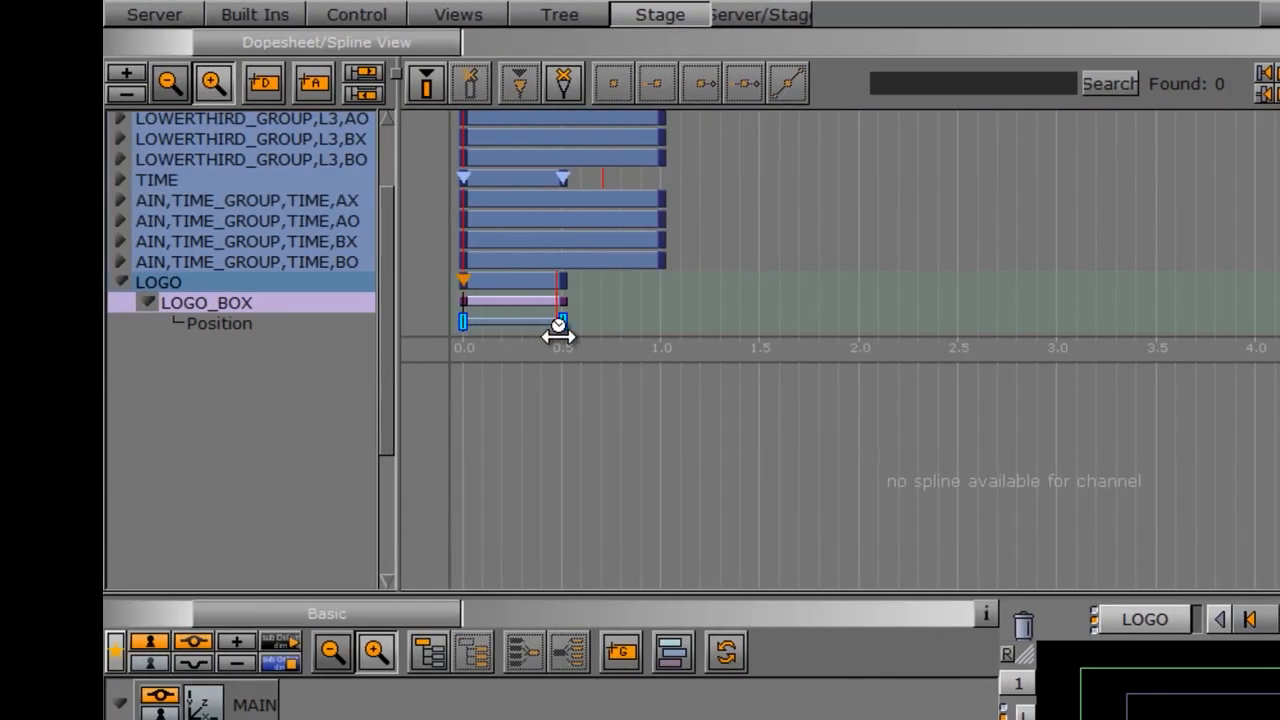
Step: Add a second stop on the LOGO director at frame 30 (0.5 seconds) and name it A
{"action": "left_click_drag", "start_coordinate": [558, 332], "coordinate": [563, 332]}
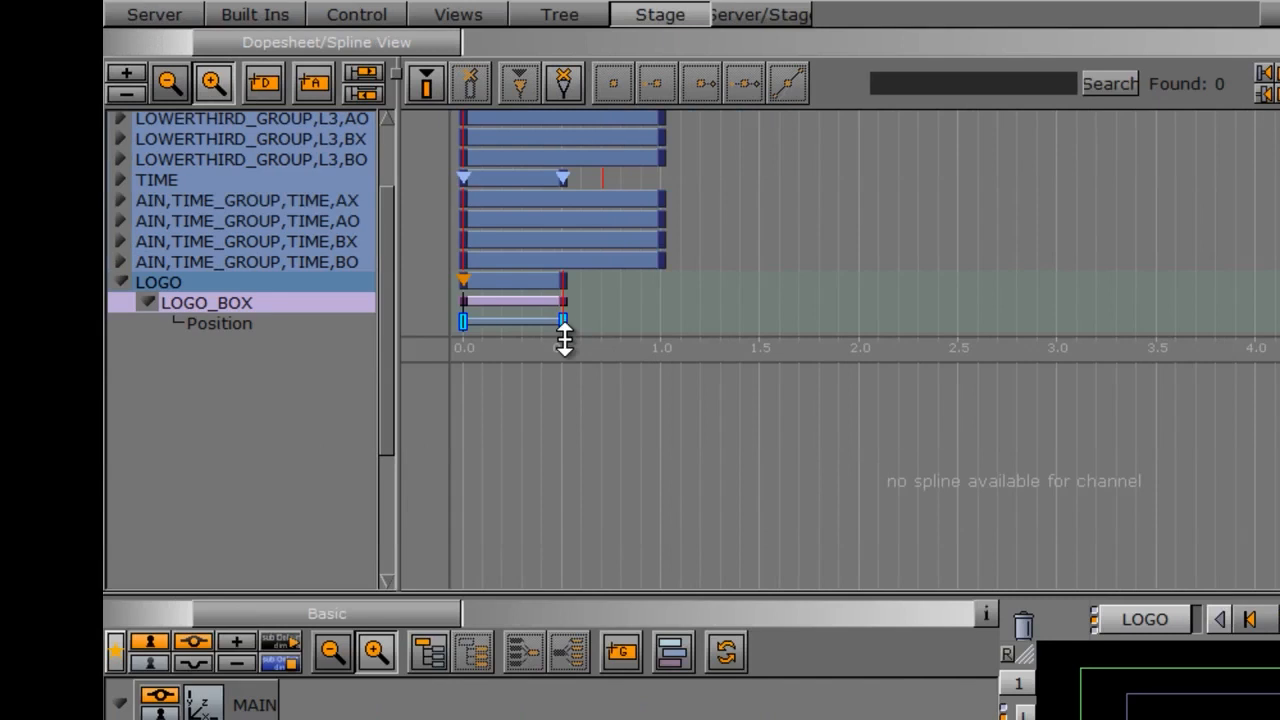
{"action": "left_click", "coordinate": [286, 285]}
{"action": "left_click", "coordinate": [519, 82]}
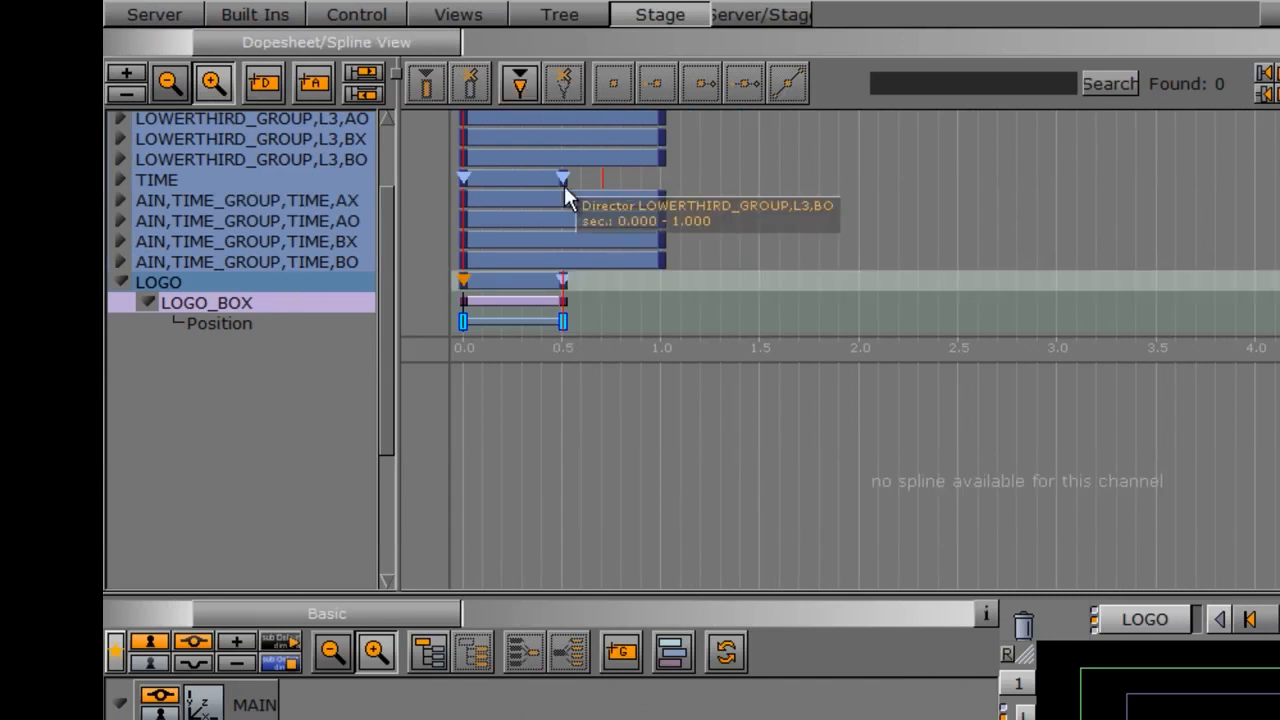
{"action": "left_click", "coordinate": [562, 279]}
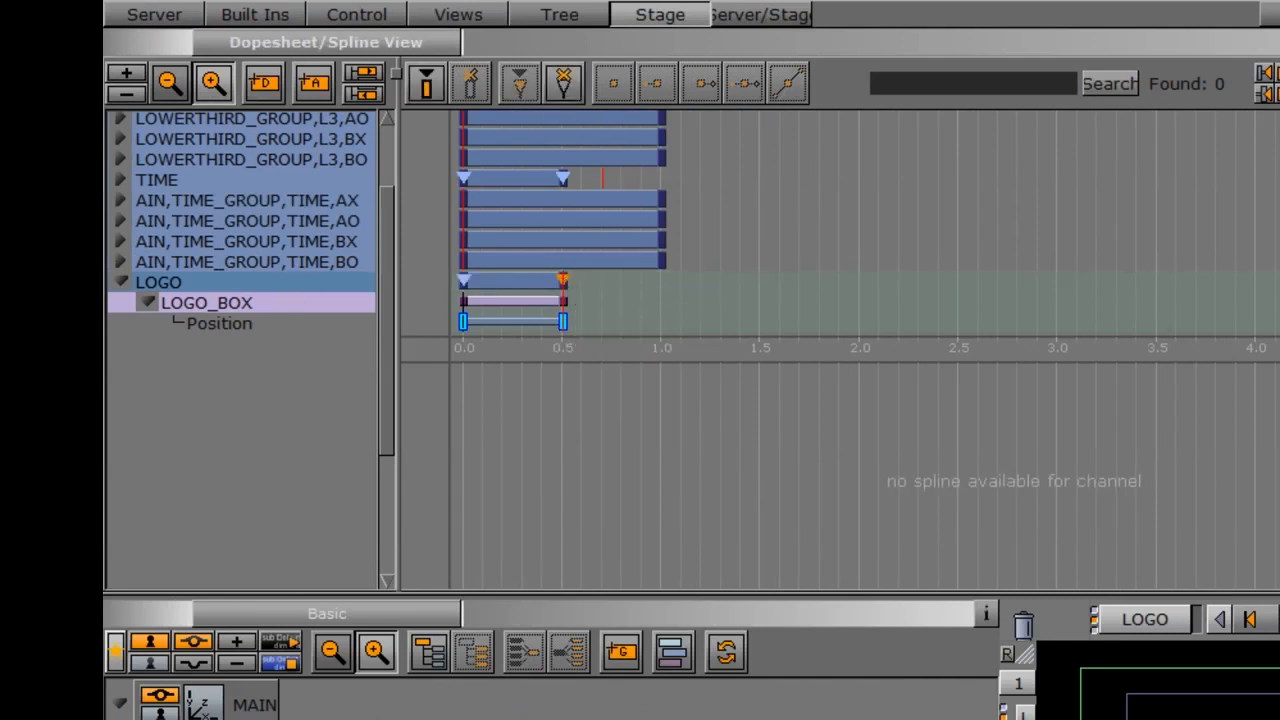
{"action": "left_click", "coordinate": [988, 152]}
{"action": "type", "text": "A"}
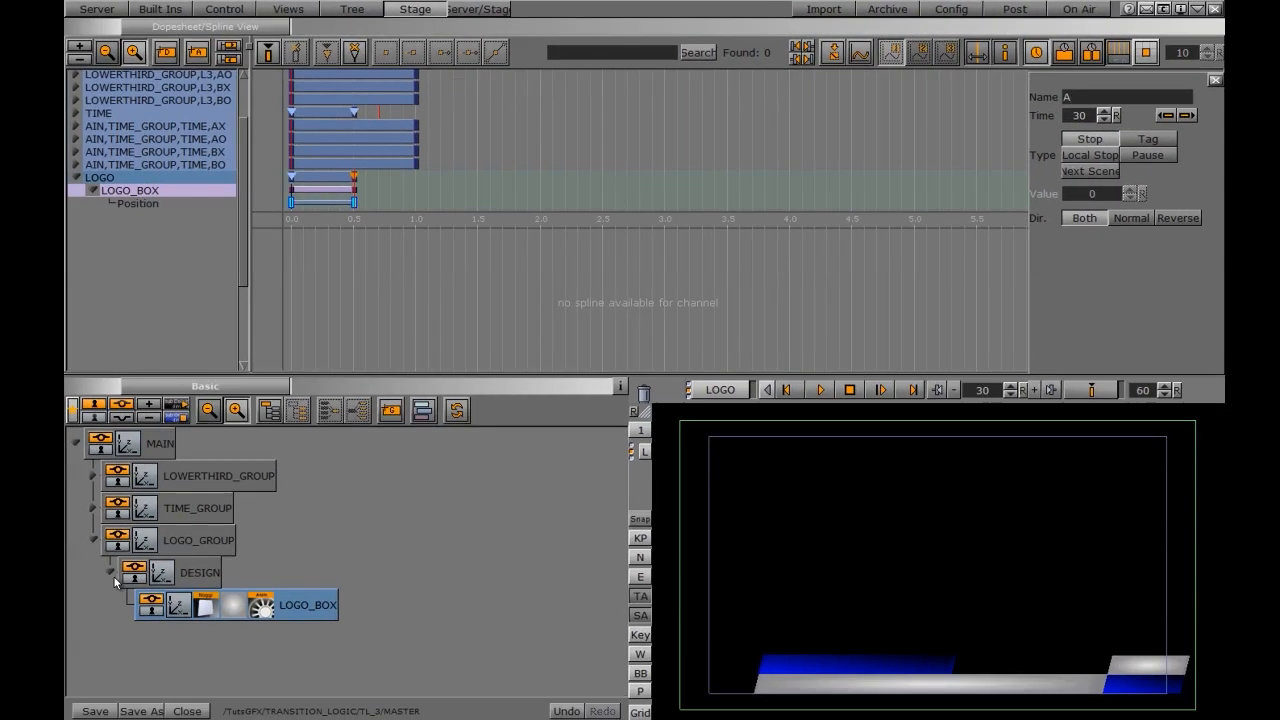
Step: Collapse DESIGN, add a new group container above it inside LOGO_GROUP, and name the new container LOGO
{"action": "left_click", "coordinate": [110, 574]}
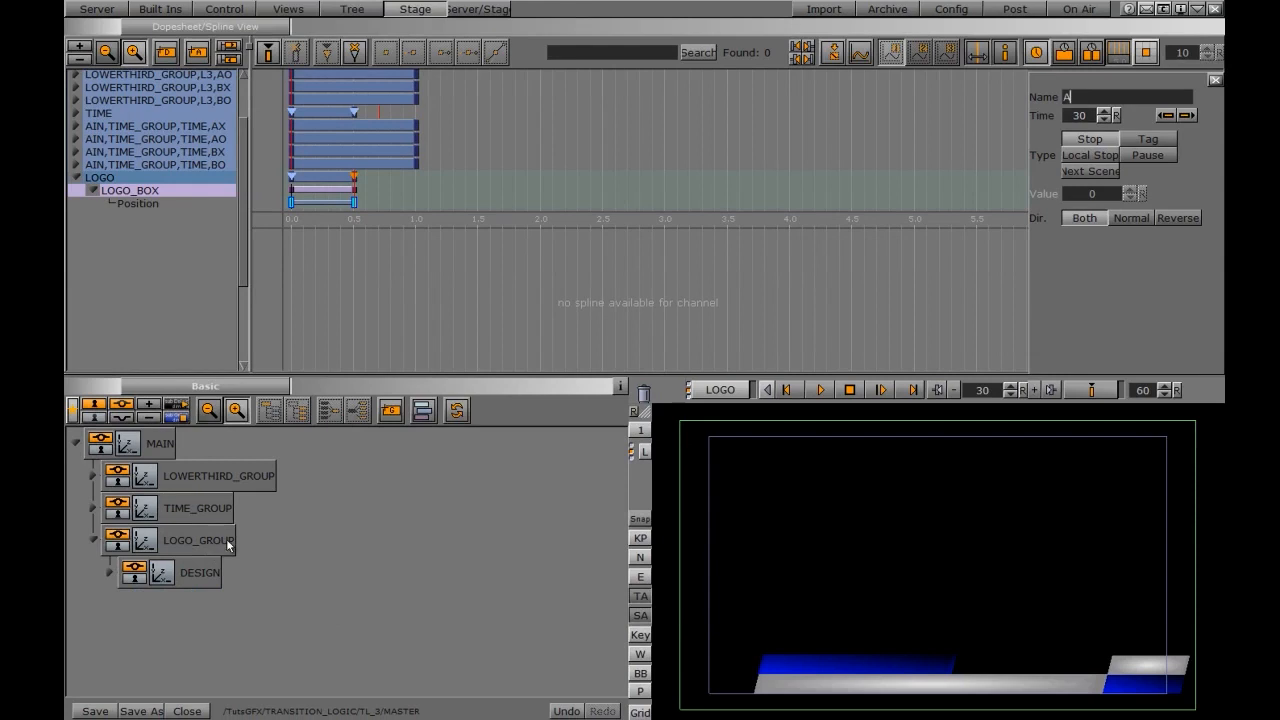
{"action": "left_click_drag", "start_coordinate": [392, 410], "coordinate": [268, 548]}
{"action": "left_click", "coordinate": [197, 573]}
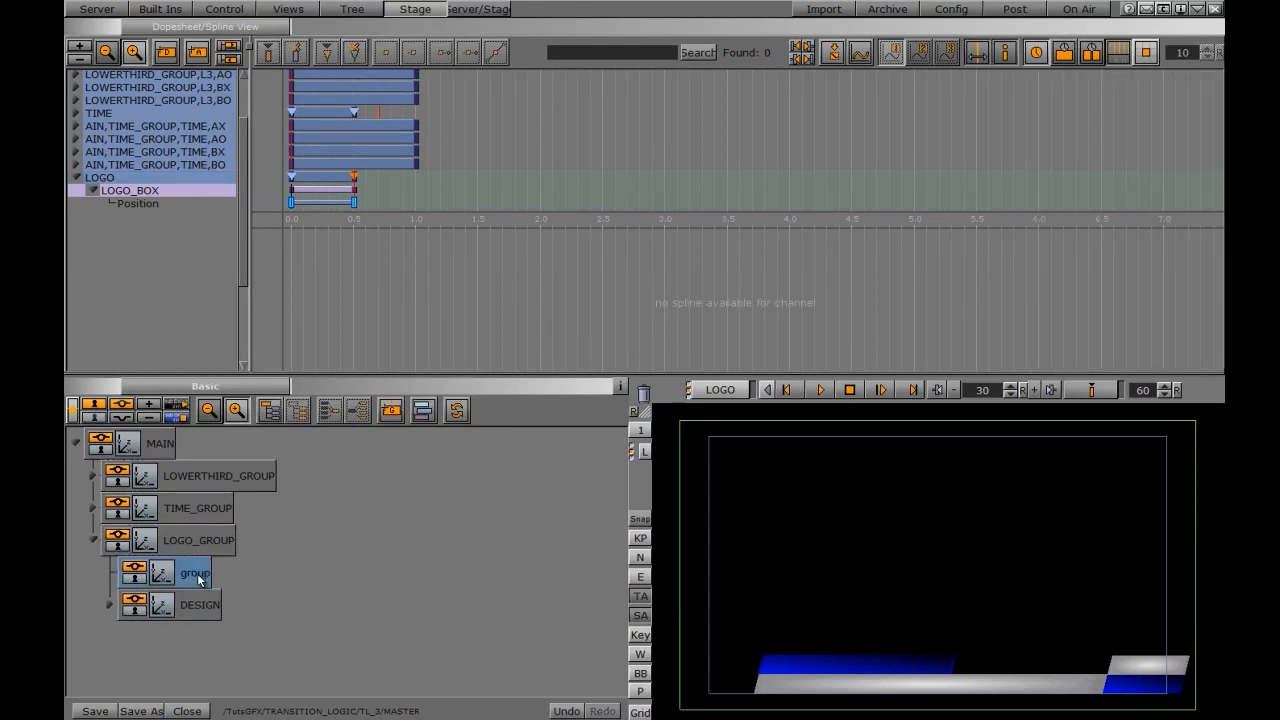
{"action": "double_click", "coordinate": [197, 573]}
{"action": "type", "text": "LO"}
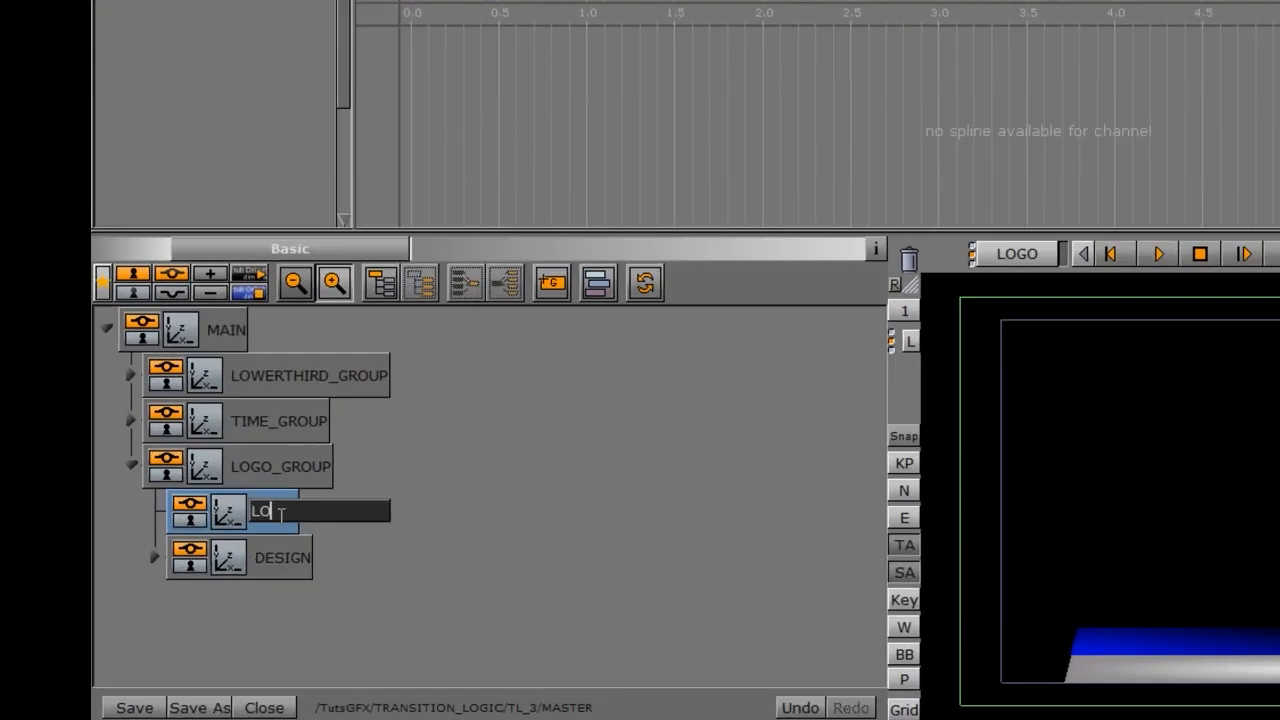
{"action": "type", "text": "GO"}
{"action": "key", "text": "Return"}
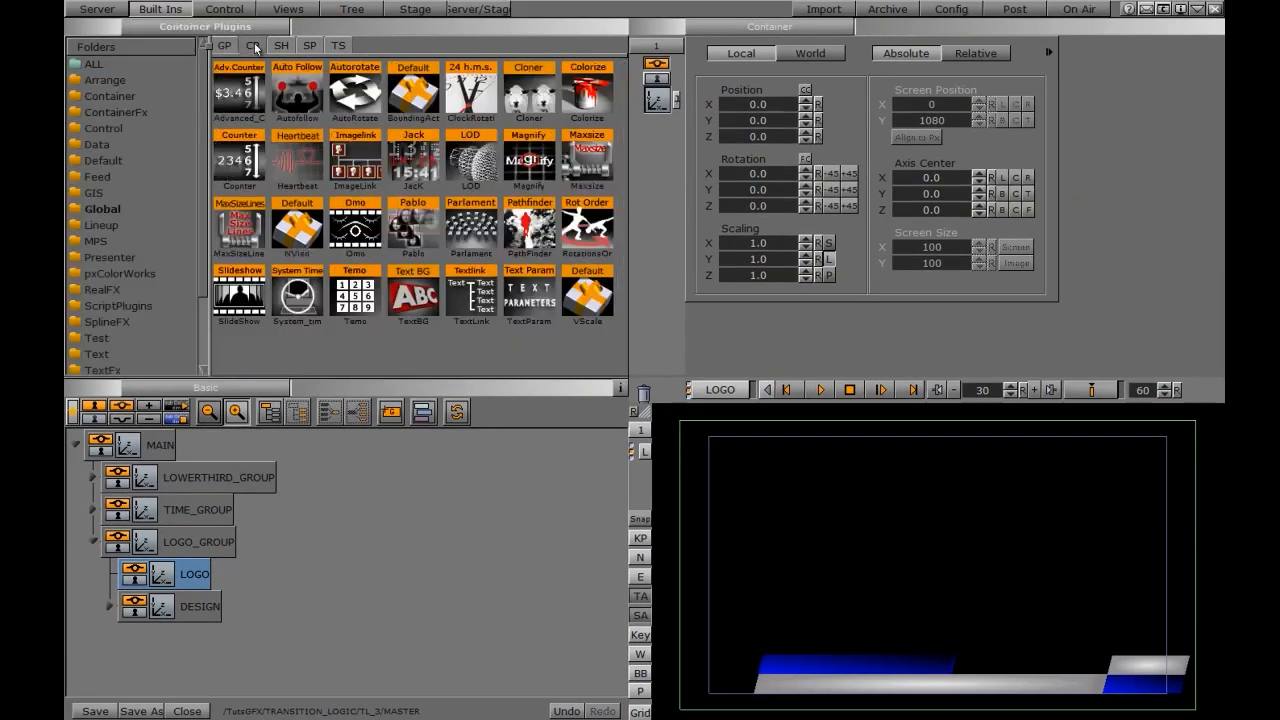
Step: Apply the Toggle container plugin to the LOGO container and create its default keyframes
{"action": "left_click", "coordinate": [129, 97]}
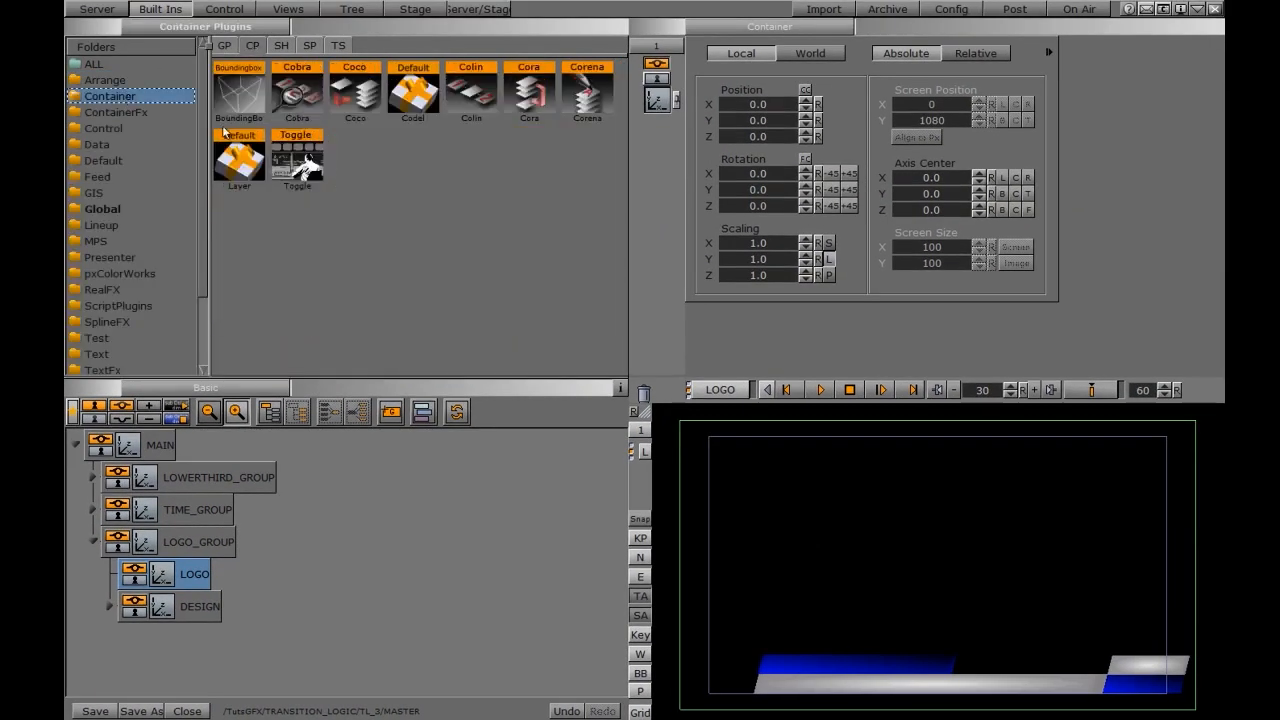
{"action": "left_click_drag", "start_coordinate": [305, 165], "coordinate": [196, 580]}
{"action": "left_click", "coordinate": [190, 578]}
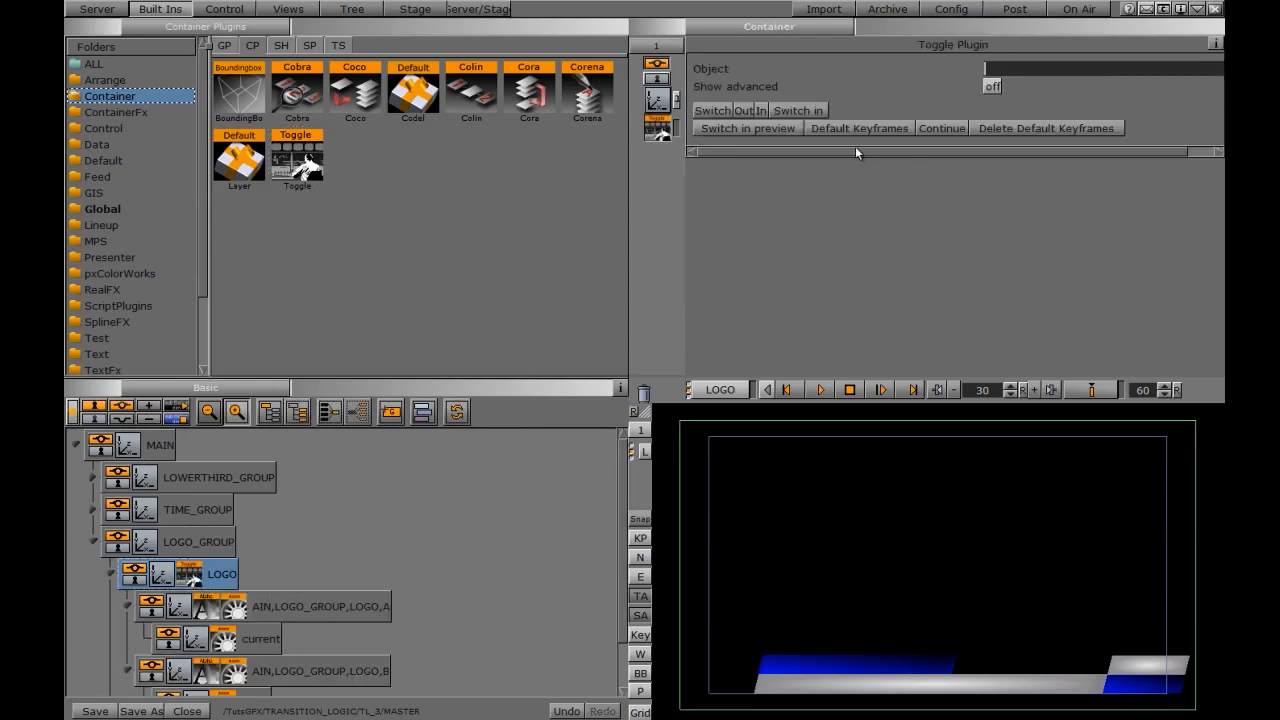
{"action": "left_click", "coordinate": [858, 128]}
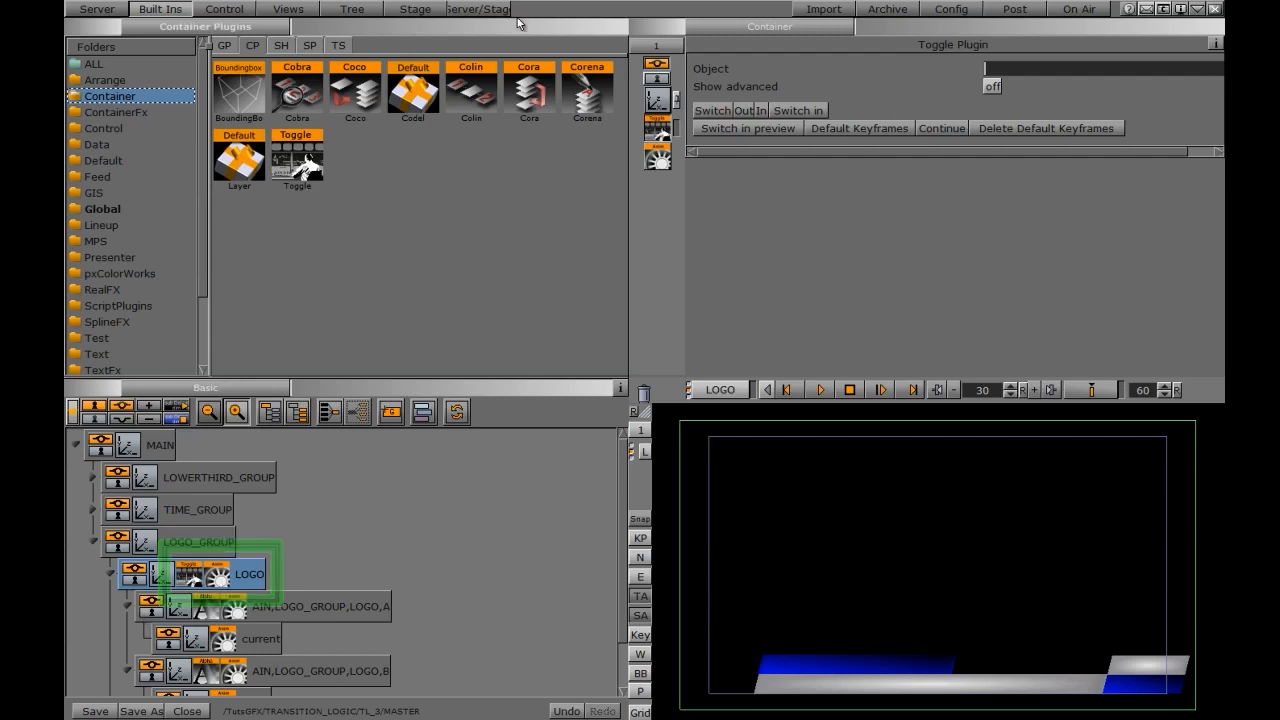
Step: Return to the stage and collapse the LOGO director, its LOGO_BOX and LOGO channels, and the four LOGO_GROUP toggle directors
{"action": "left_click", "coordinate": [415, 9]}
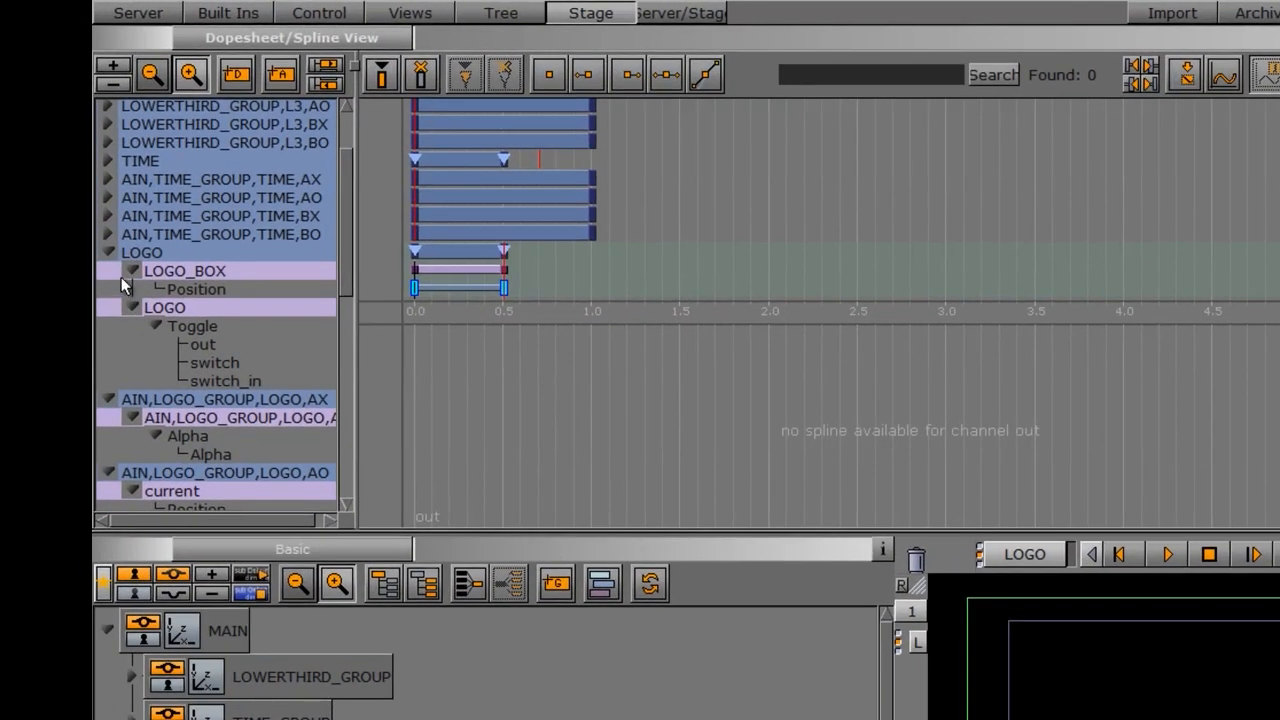
{"action": "left_click", "coordinate": [127, 293]}
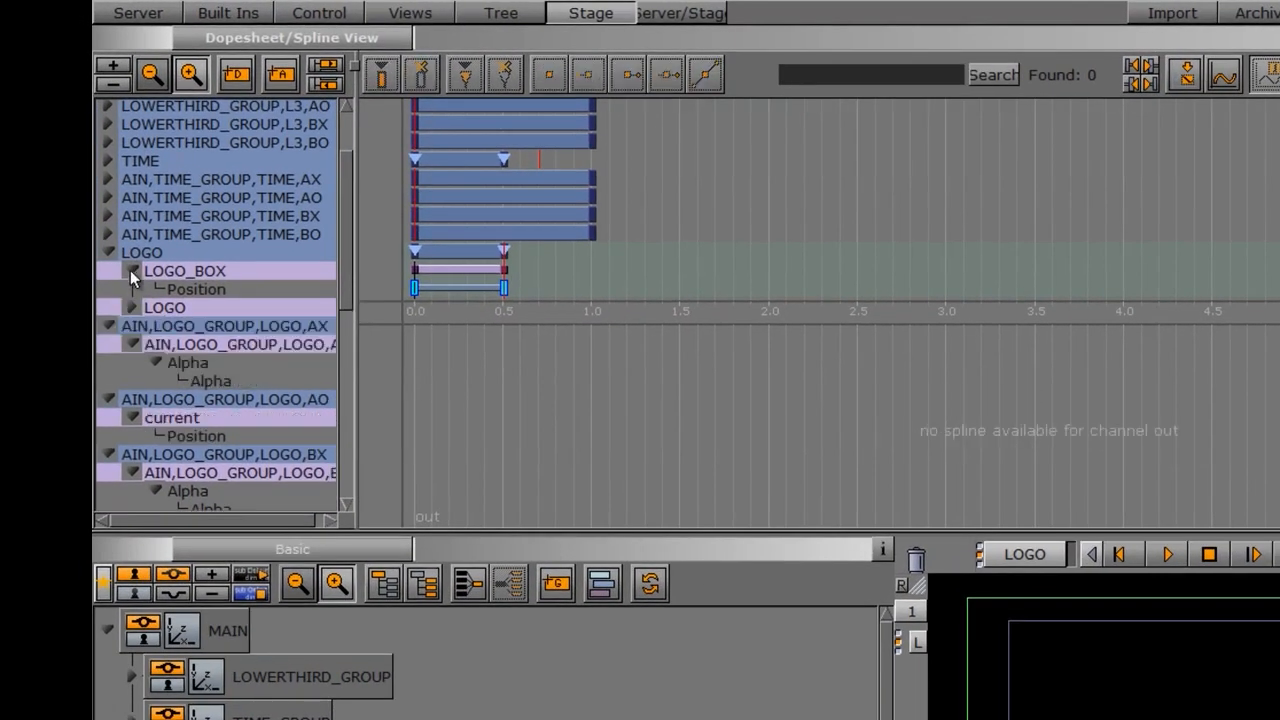
{"action": "left_click", "coordinate": [132, 271]}
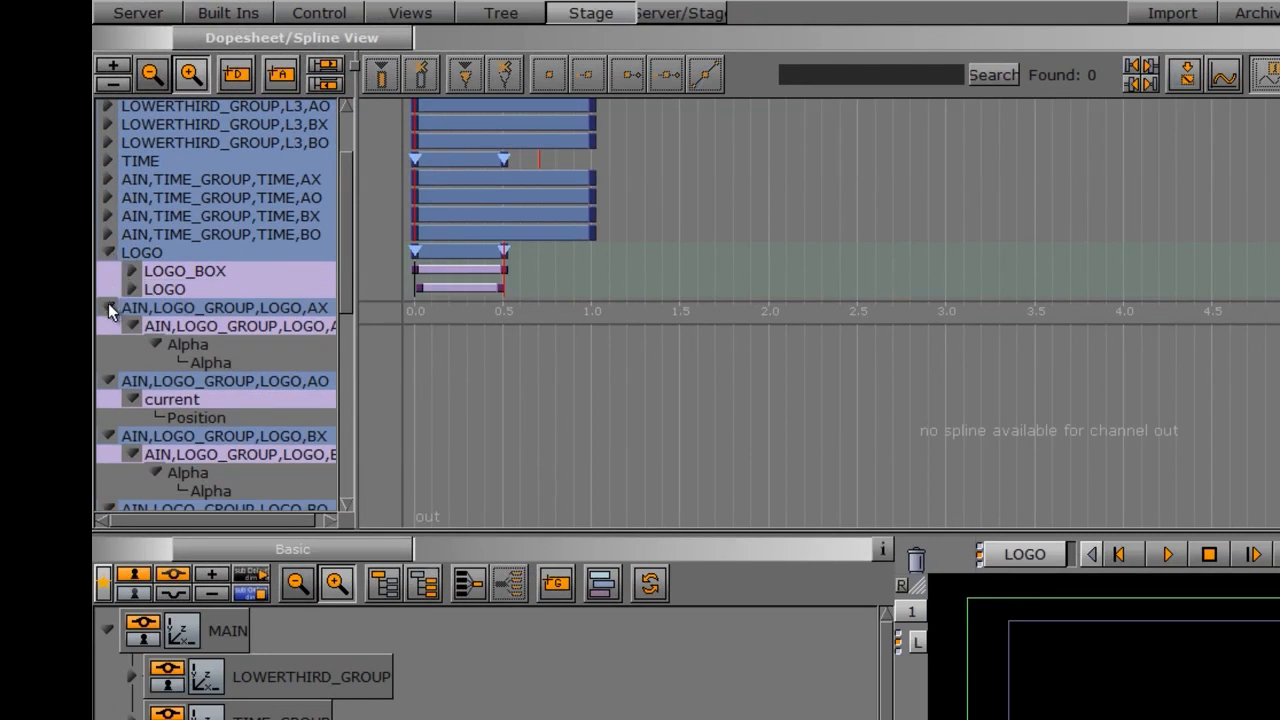
{"action": "left_click", "coordinate": [109, 308]}
{"action": "left_click", "coordinate": [108, 326]}
{"action": "left_click", "coordinate": [108, 344]}
{"action": "left_click", "coordinate": [108, 363]}
{"action": "left_click", "coordinate": [108, 252]}
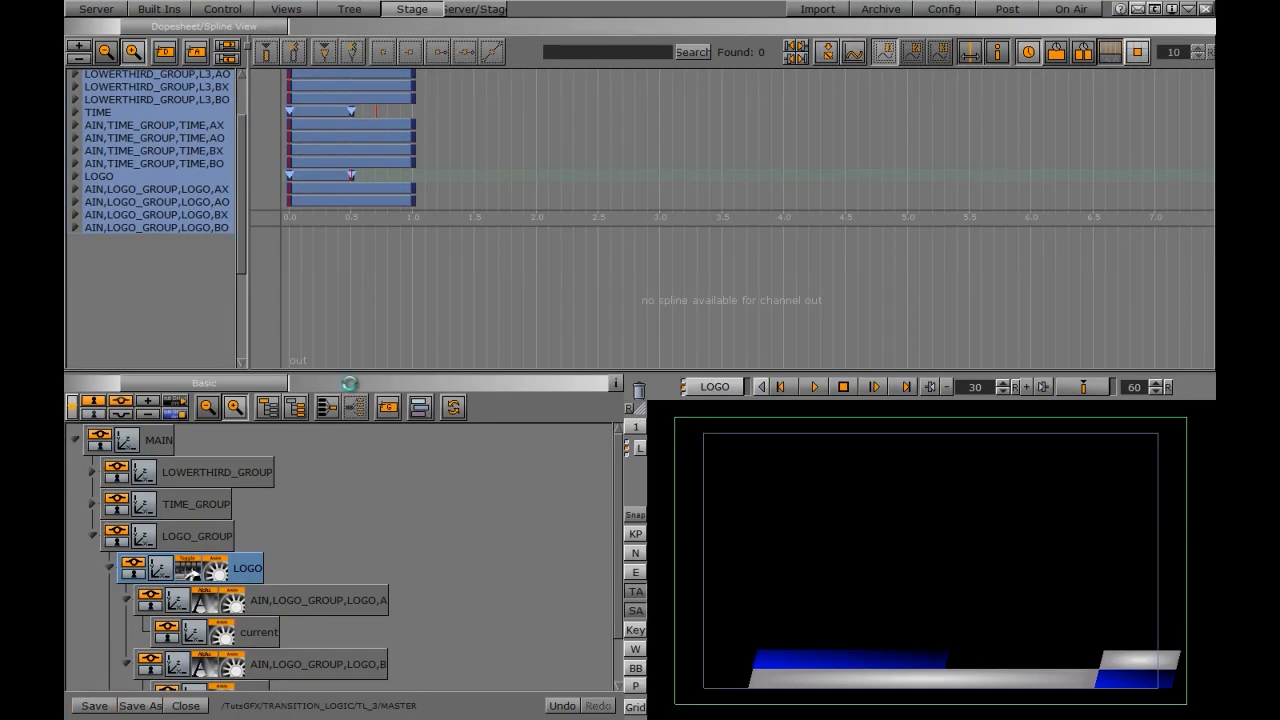
Step: Save a 1920 x 1080 RGB snapshot of the scene as an image named LOGO in the TL_3 folder
{"action": "left_click", "coordinate": [96, 9]}
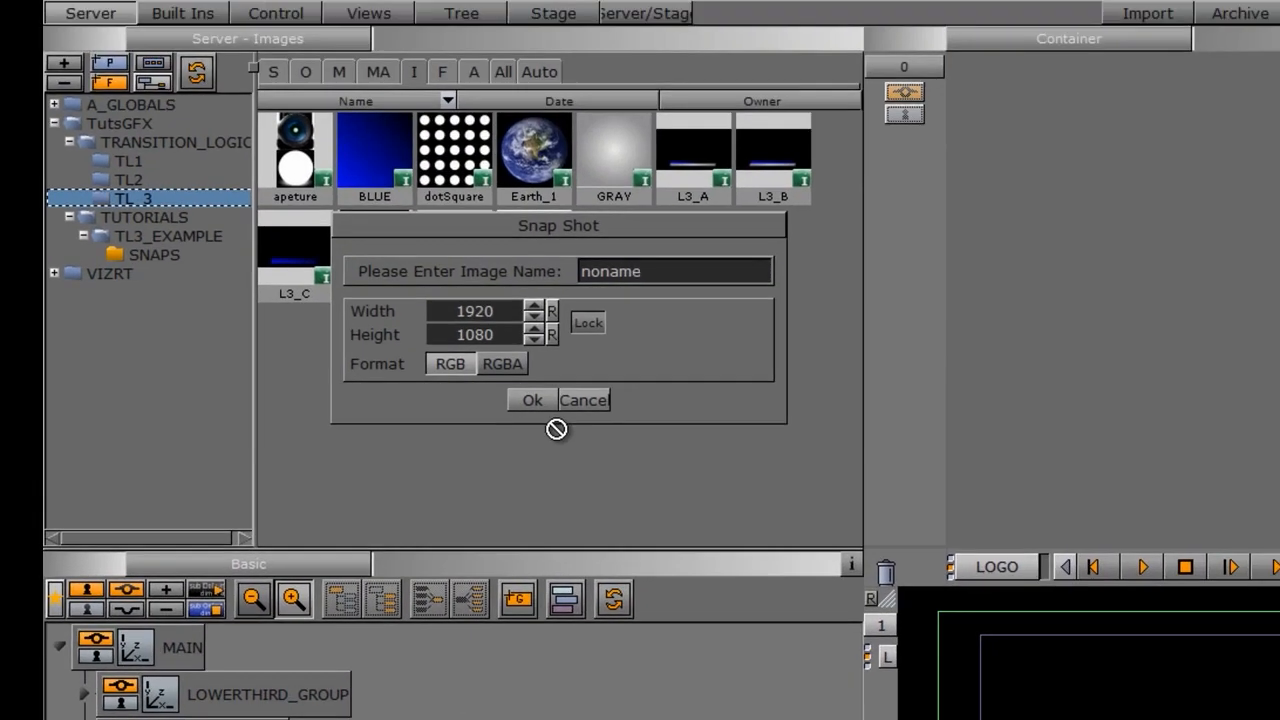
{"action": "type", "text": "LOGO"}
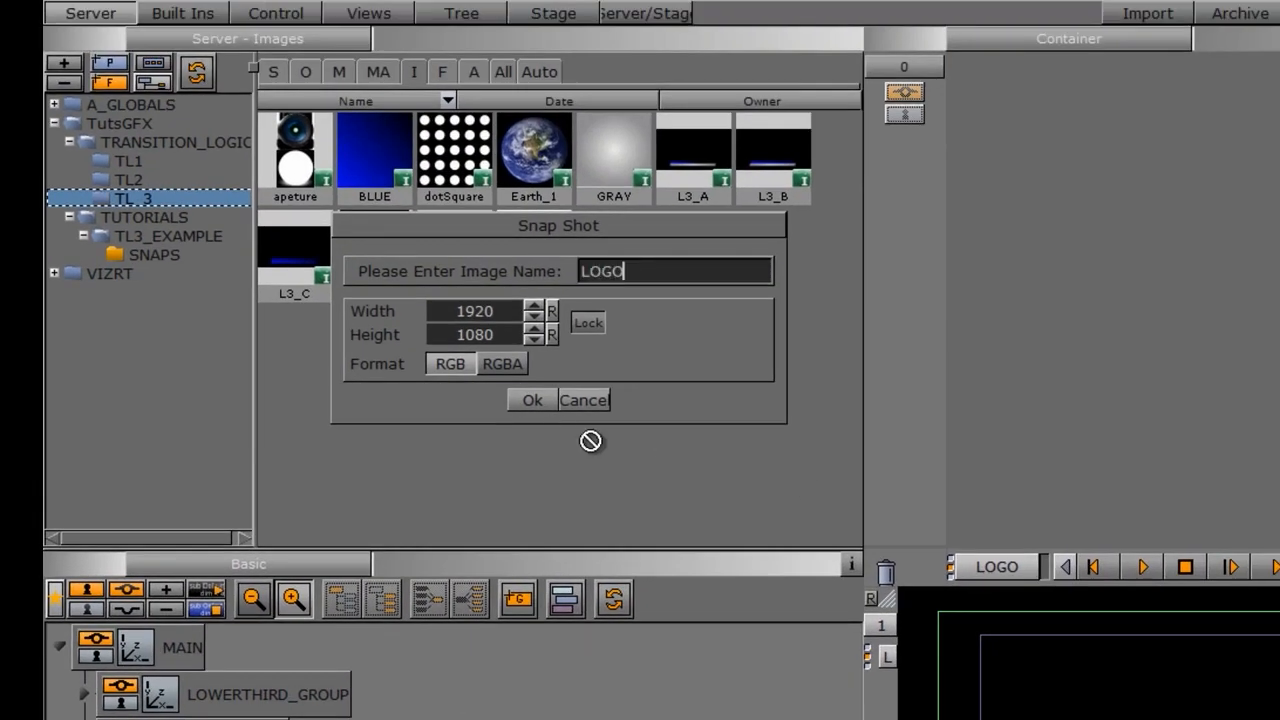
{"action": "left_click", "coordinate": [530, 402]}
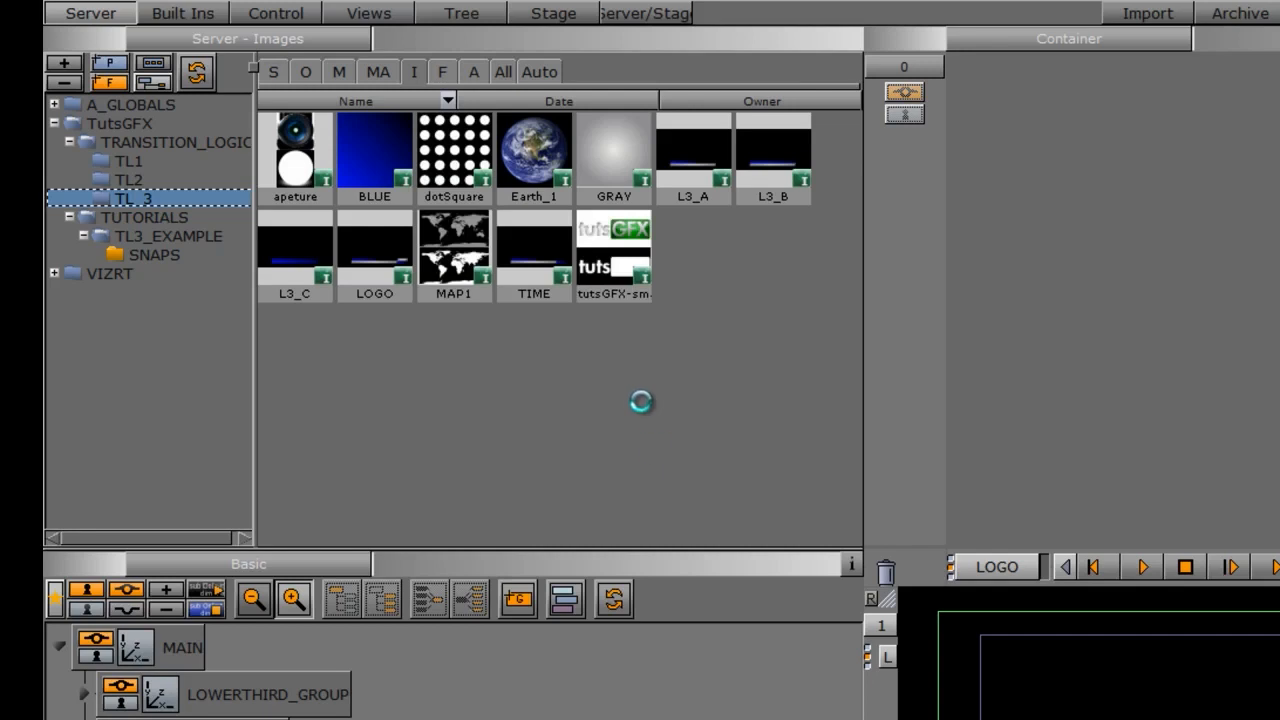
Step: Create a new scene named LOGO in the TL_3 folder and open it
{"action": "left_click", "coordinate": [273, 72]}
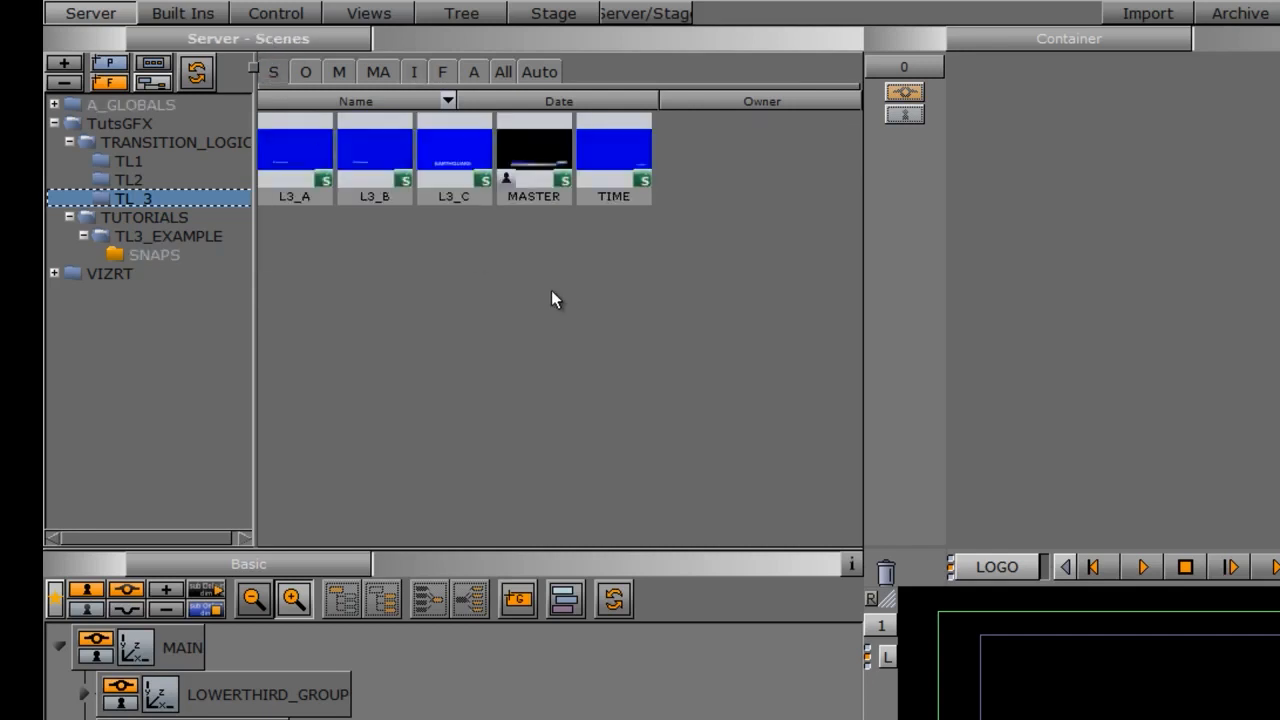
{"action": "right_click", "coordinate": [538, 267]}
{"action": "left_click", "coordinate": [600, 395]}
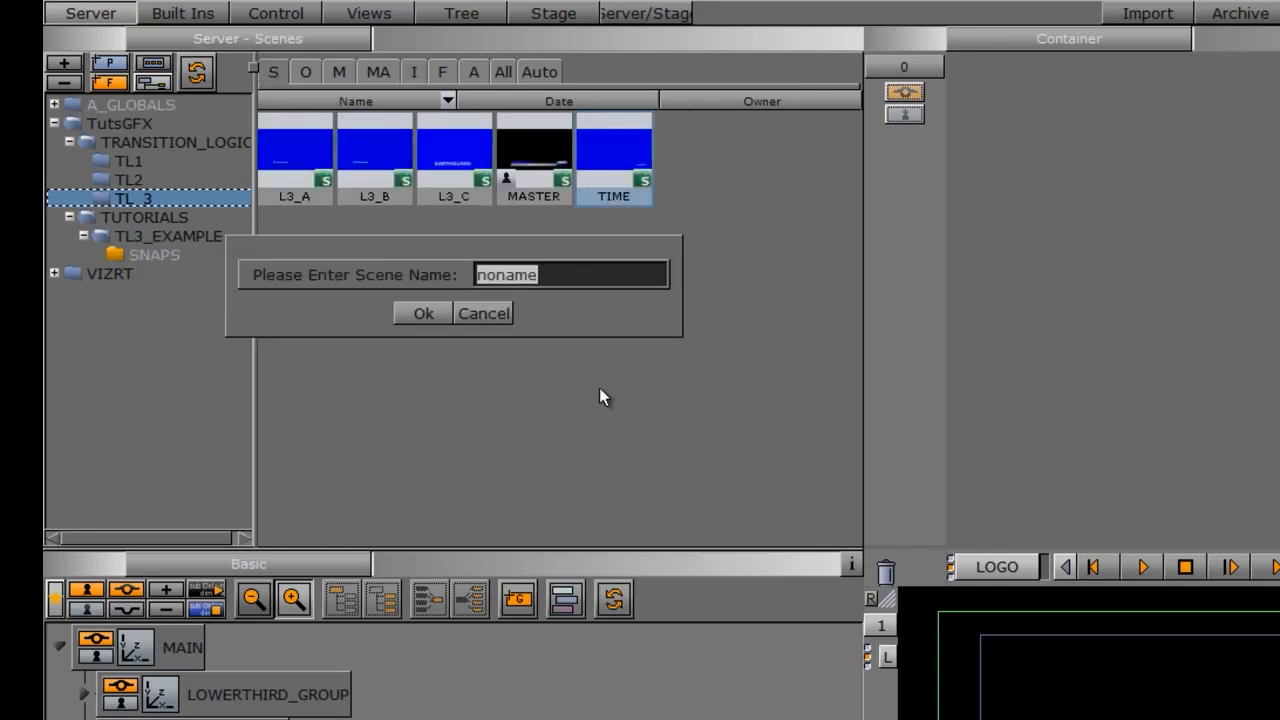
{"action": "type", "text": "LOGO"}
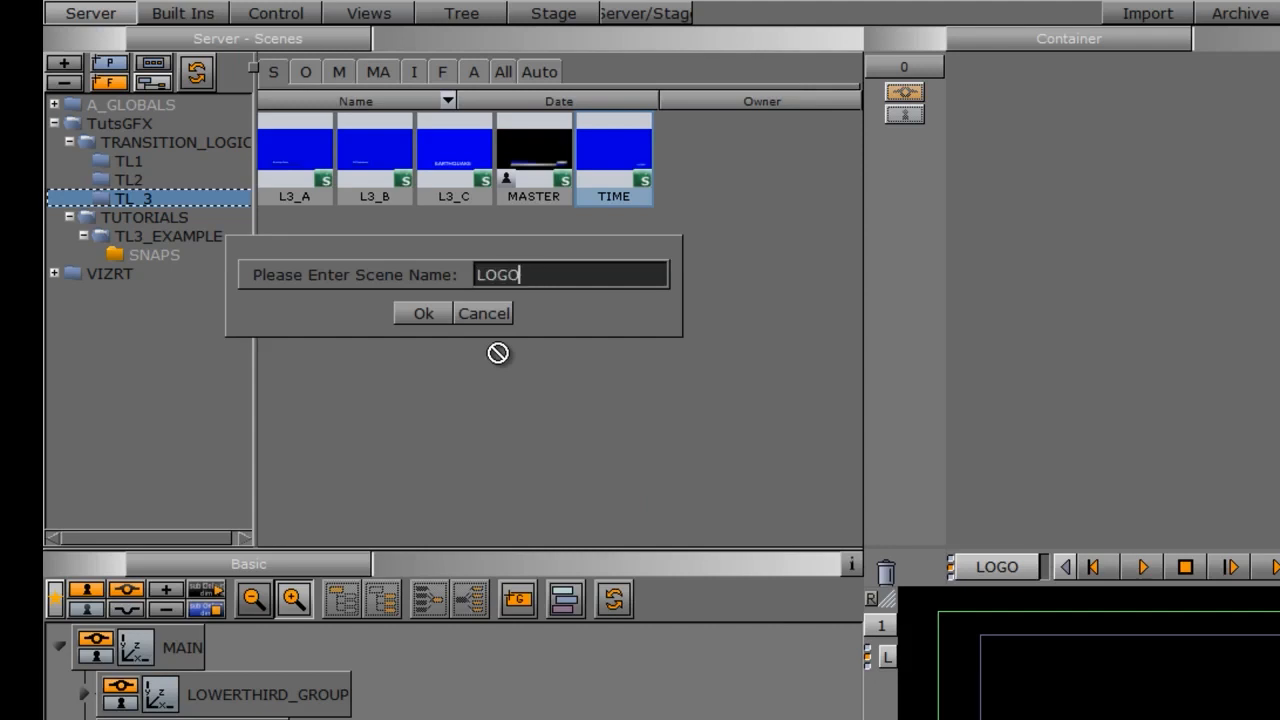
{"action": "left_click", "coordinate": [422, 315]}
{"action": "left_click", "coordinate": [536, 165]}
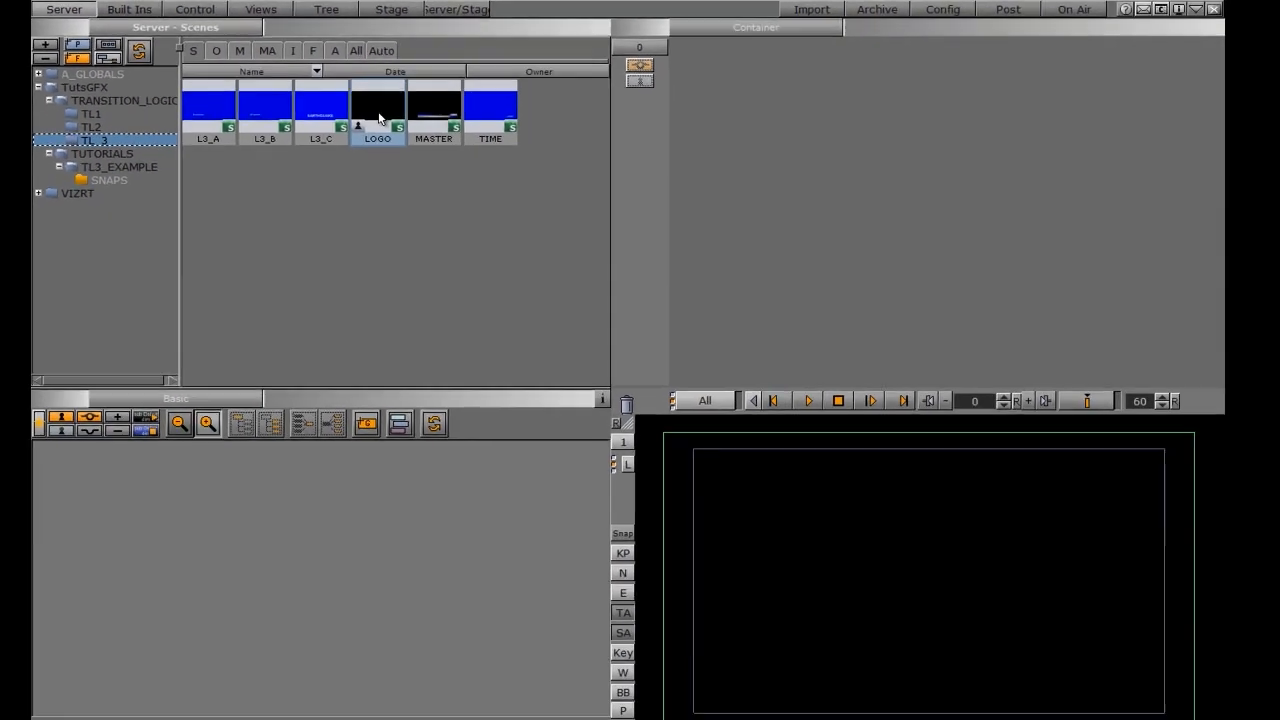
Step: Use the LOGO snapshot as the background image in the scene's global settings
{"action": "left_click", "coordinate": [913, 35]}
{"action": "left_click", "coordinate": [900, 122]}
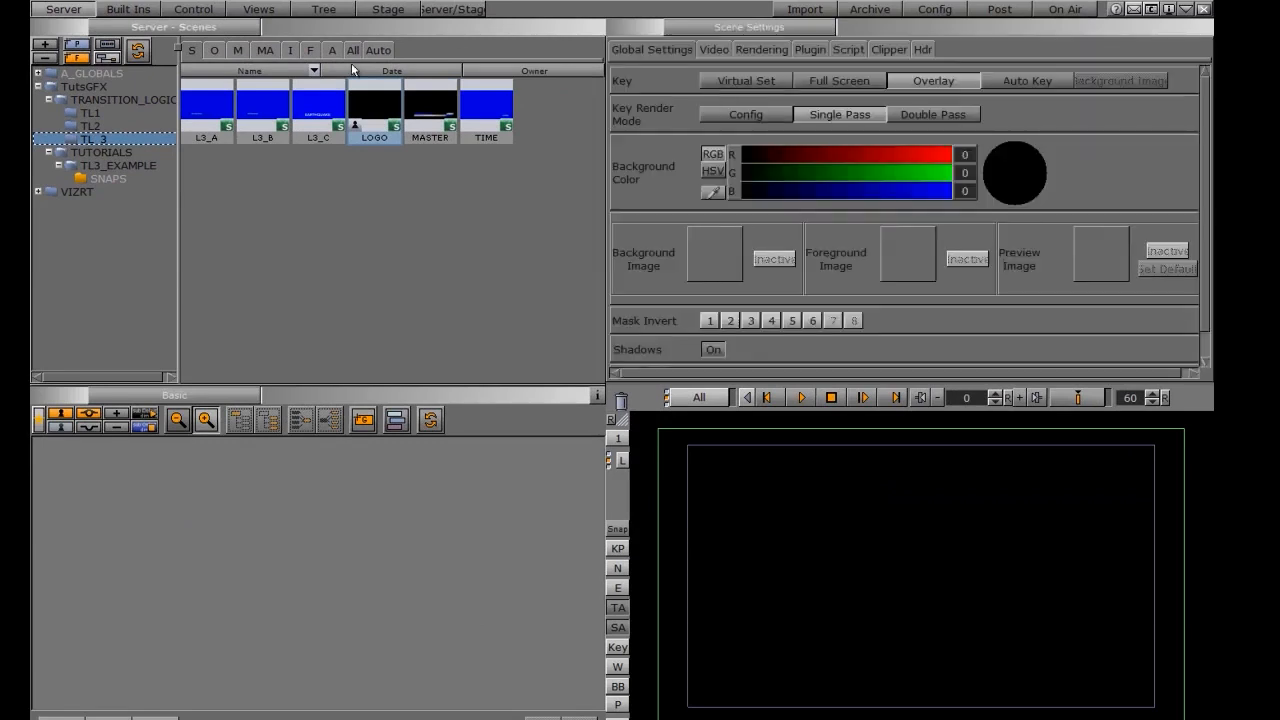
{"action": "left_click", "coordinate": [289, 50]}
{"action": "left_click_drag", "start_coordinate": [252, 185], "coordinate": [706, 257]}
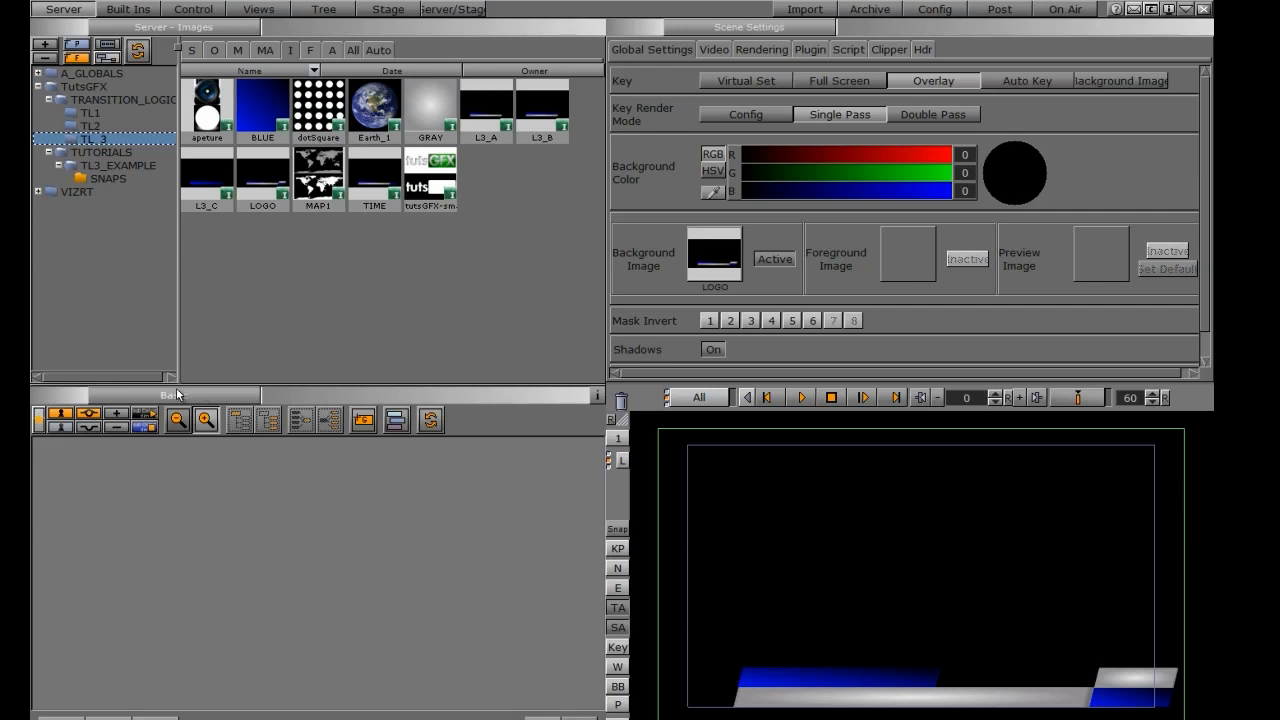
Step: Add a group container to the empty scene tree, place a Noggi geometry inside it, and open the Noggi settings
{"action": "left_click_drag", "start_coordinate": [362, 421], "coordinate": [98, 497]}
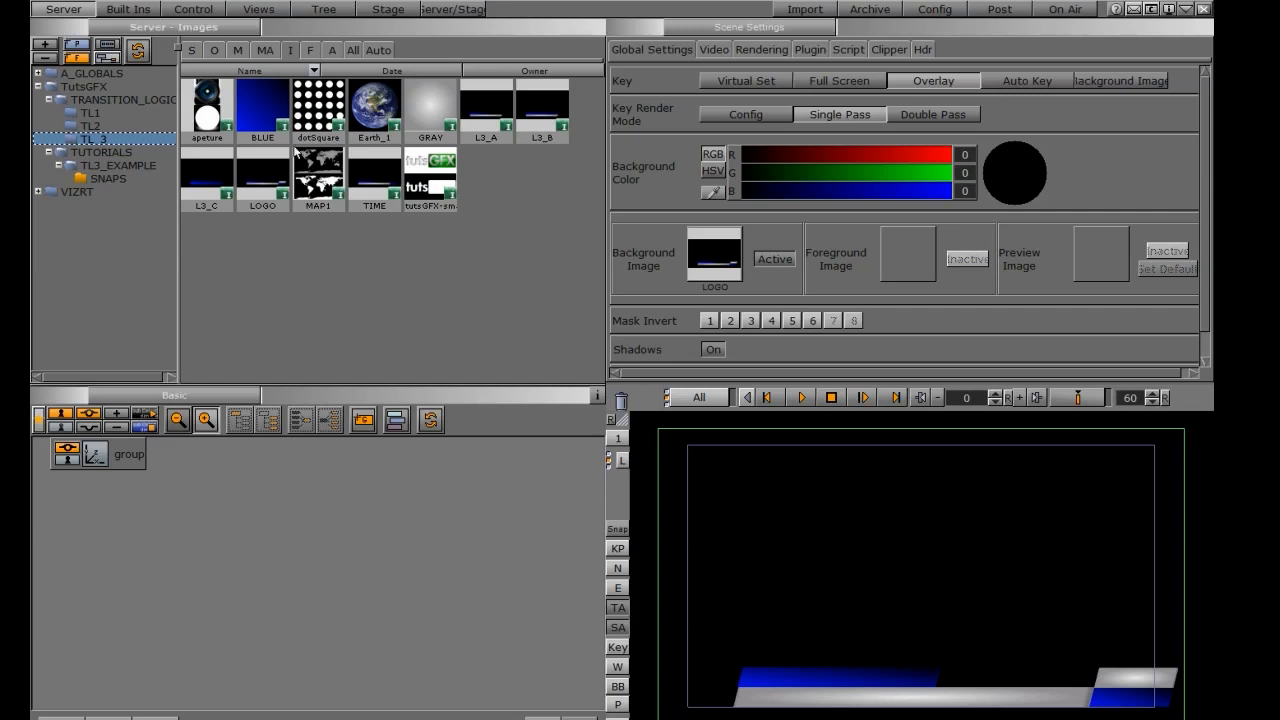
{"action": "left_click", "coordinate": [128, 9]}
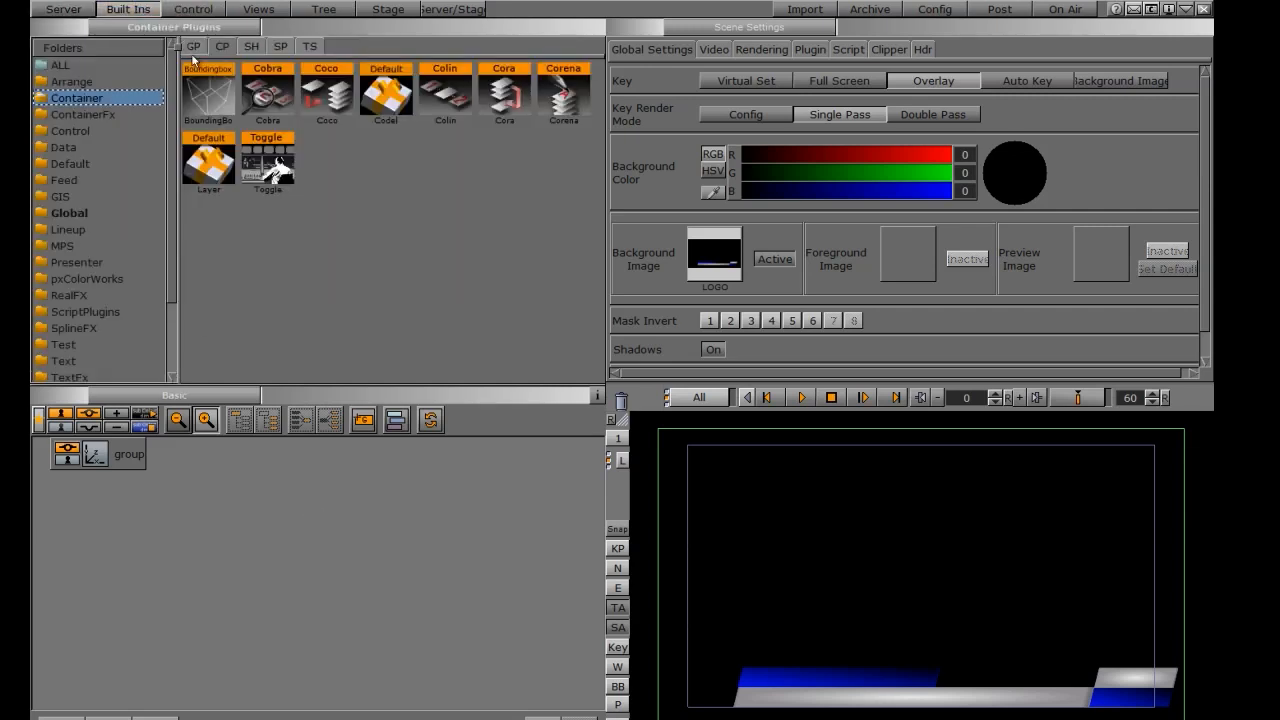
{"action": "left_click", "coordinate": [194, 46]}
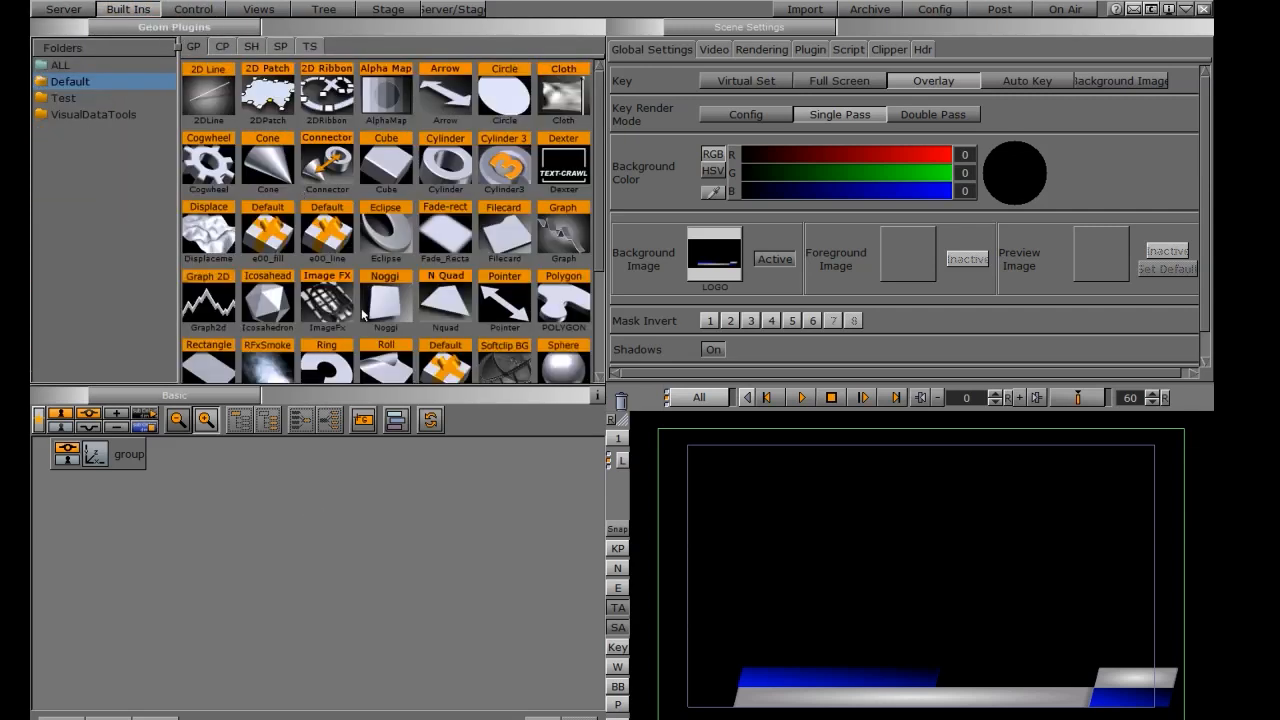
{"action": "left_click_drag", "start_coordinate": [385, 302], "coordinate": [182, 461]}
{"action": "left_click", "coordinate": [130, 488]}
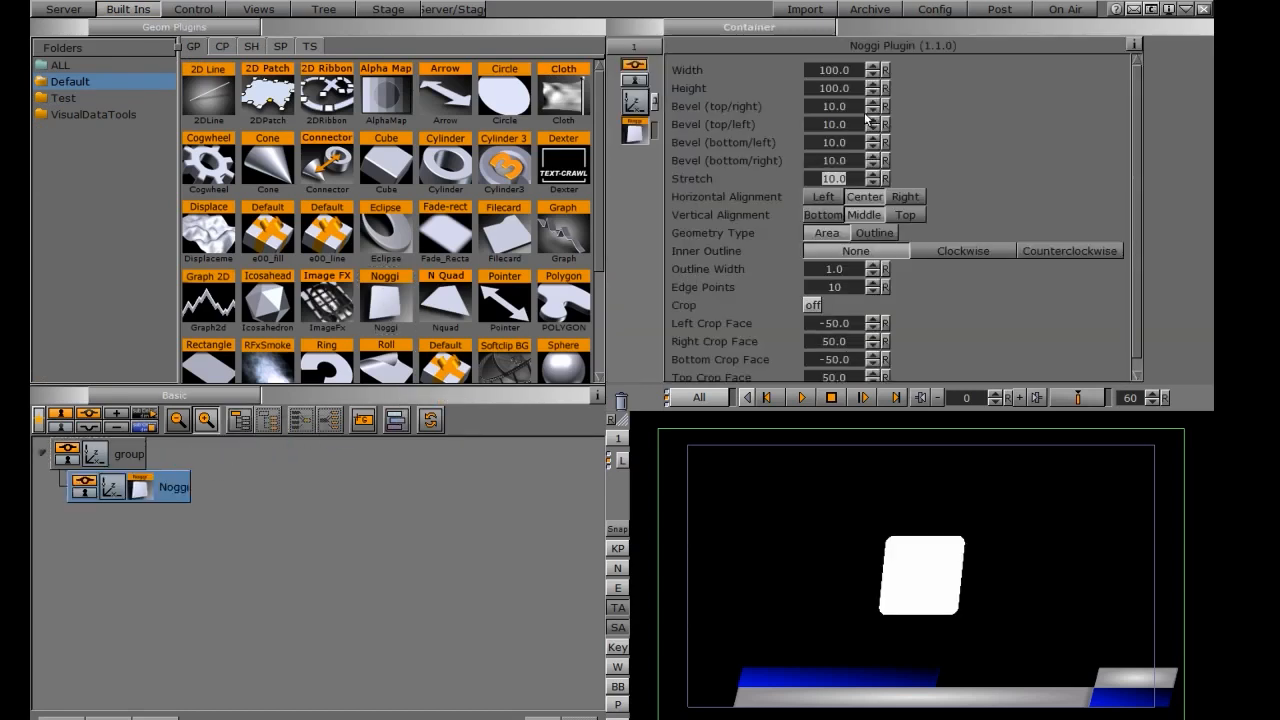
Step: Set the Noggi height to 25 and all four of its bevels to 0
{"action": "left_click", "coordinate": [836, 90]}
{"action": "key", "text": "Return"}
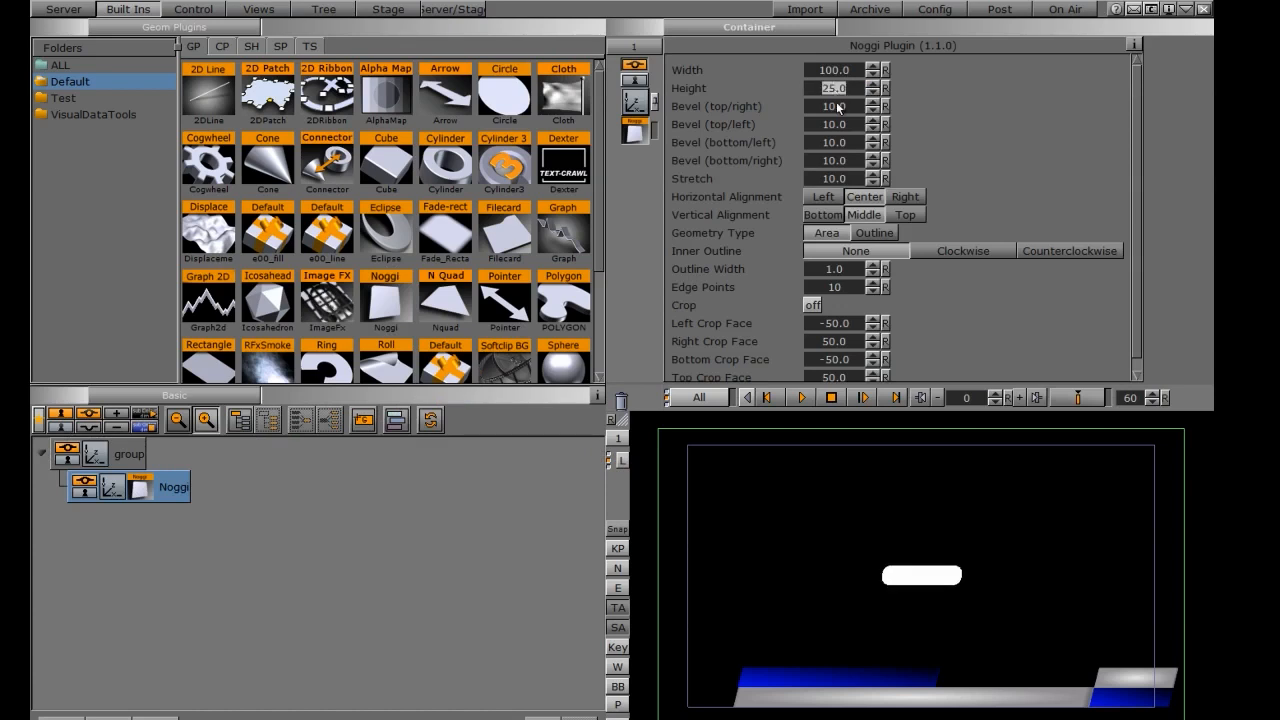
{"action": "left_click_drag", "start_coordinate": [847, 121], "coordinate": [757, 165]}
Step: Position the Noggi over the logo box at X 270 and Y -129
{"action": "left_click", "coordinate": [636, 103]}
{"action": "left_click_drag", "start_coordinate": [733, 107], "coordinate": [837, 110]}
{"action": "left_click_drag", "start_coordinate": [737, 122], "coordinate": [636, 150]}
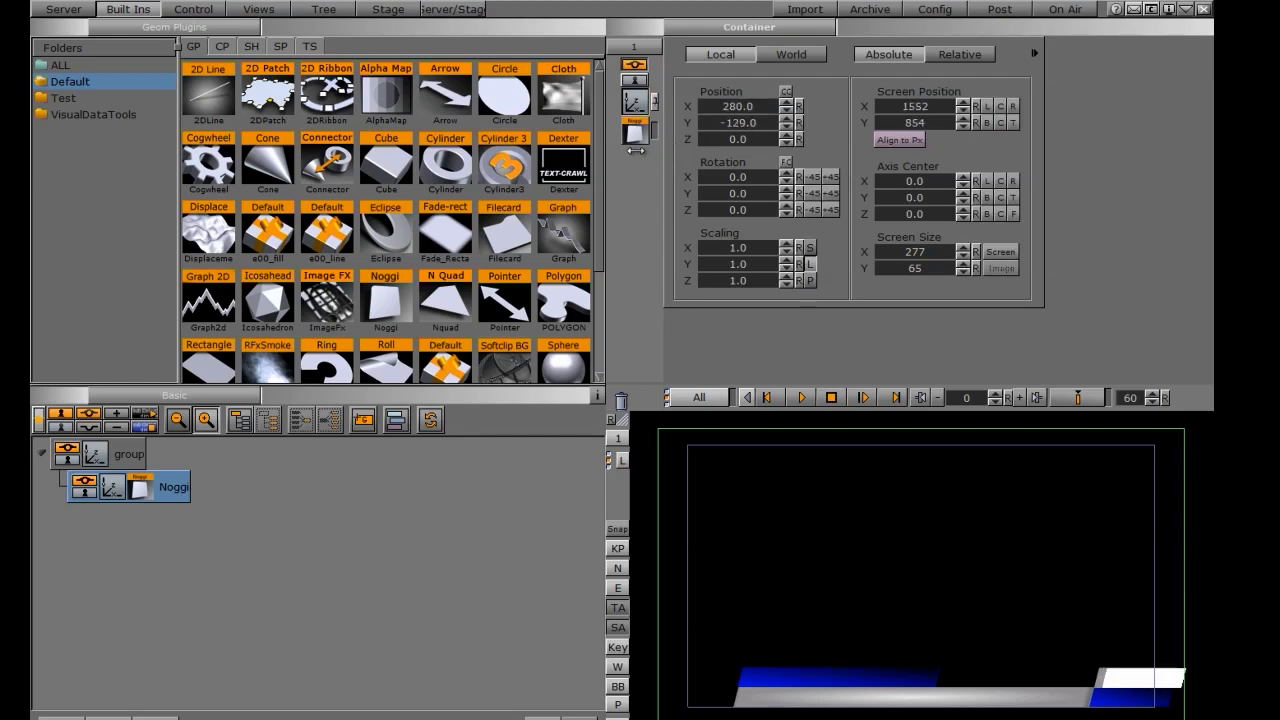
{"action": "left_click", "coordinate": [737, 106]}
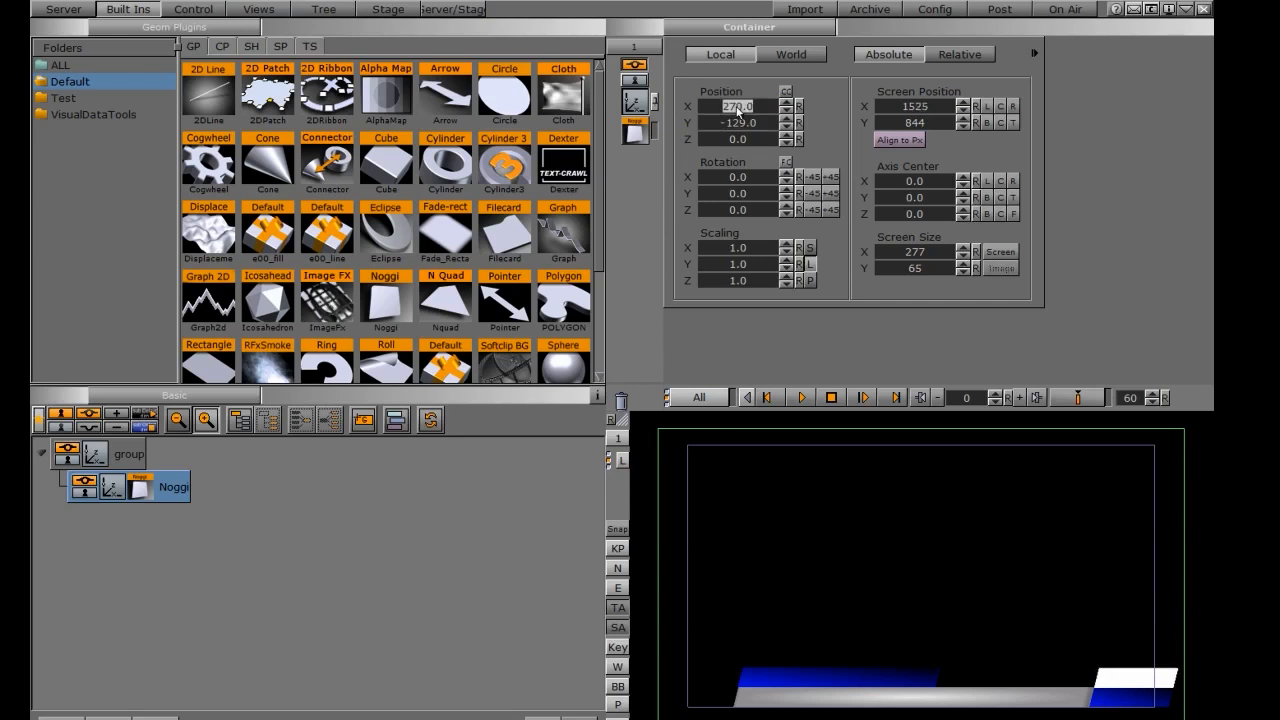
Step: Apply the tutsGFX-small image to the Noggi and set the geometry's stretch to 0
{"action": "left_click", "coordinate": [63, 9]}
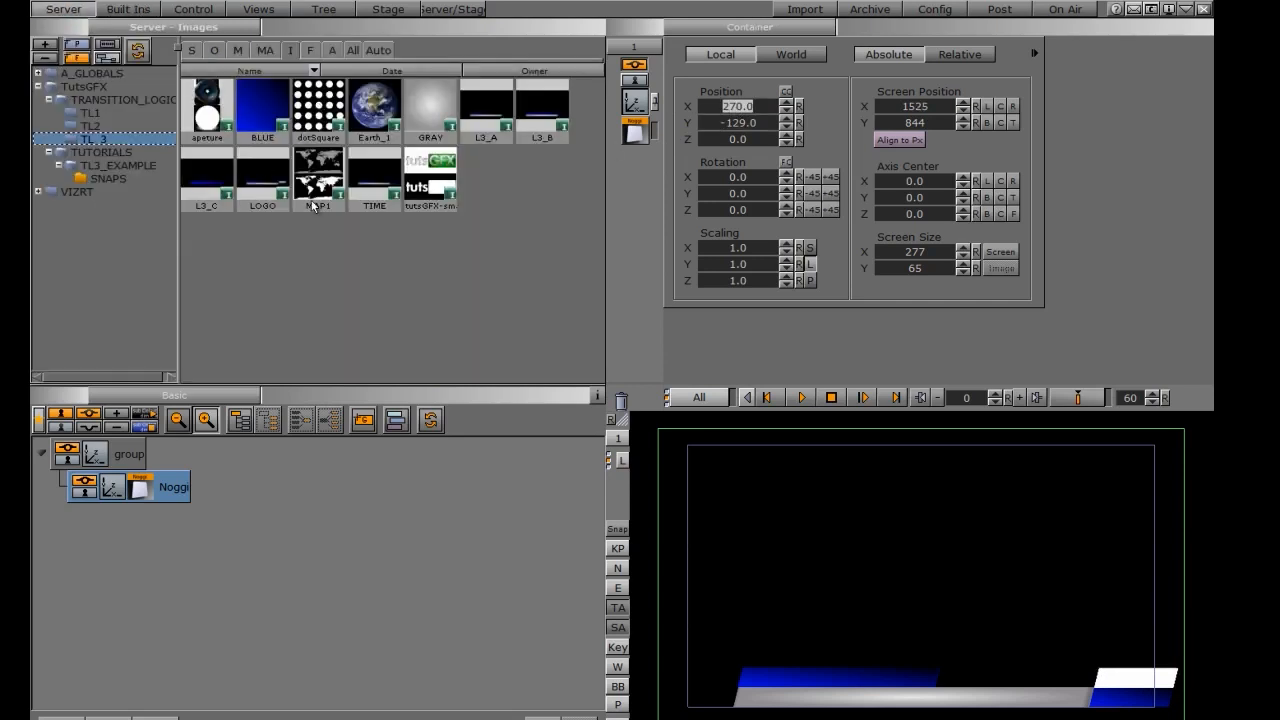
{"action": "left_click_drag", "start_coordinate": [423, 176], "coordinate": [143, 488]}
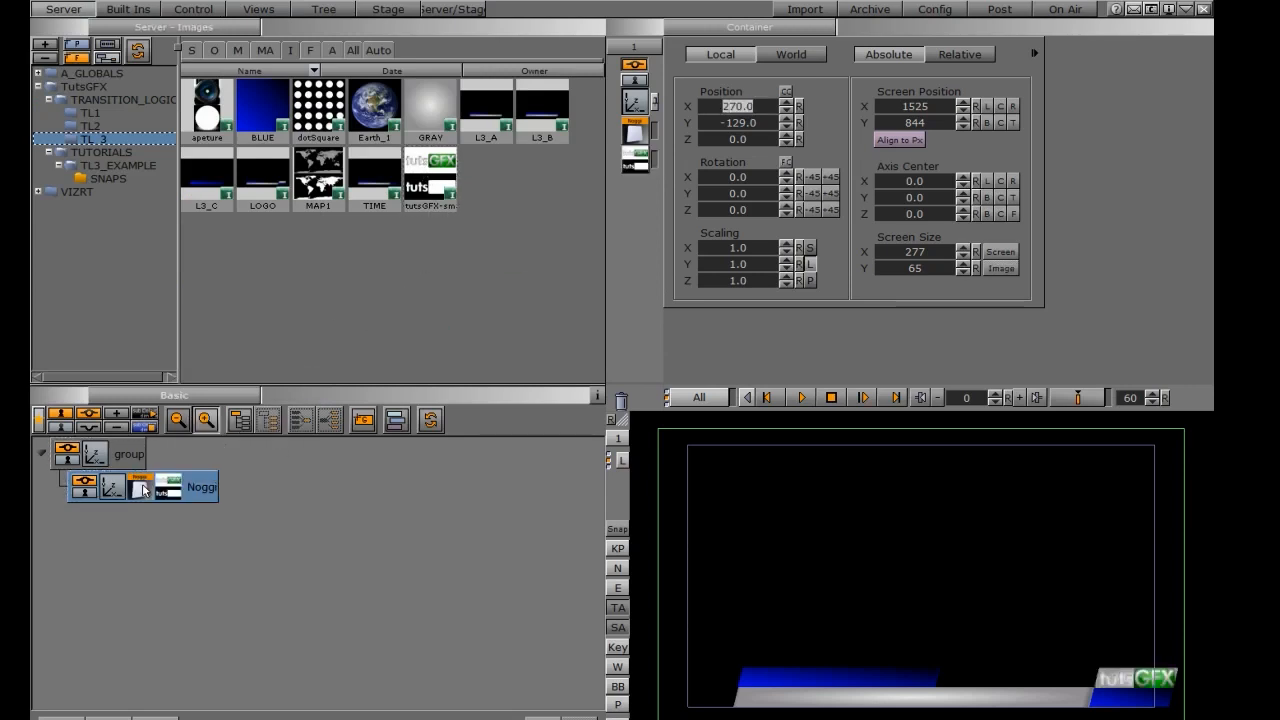
{"action": "left_click", "coordinate": [138, 489]}
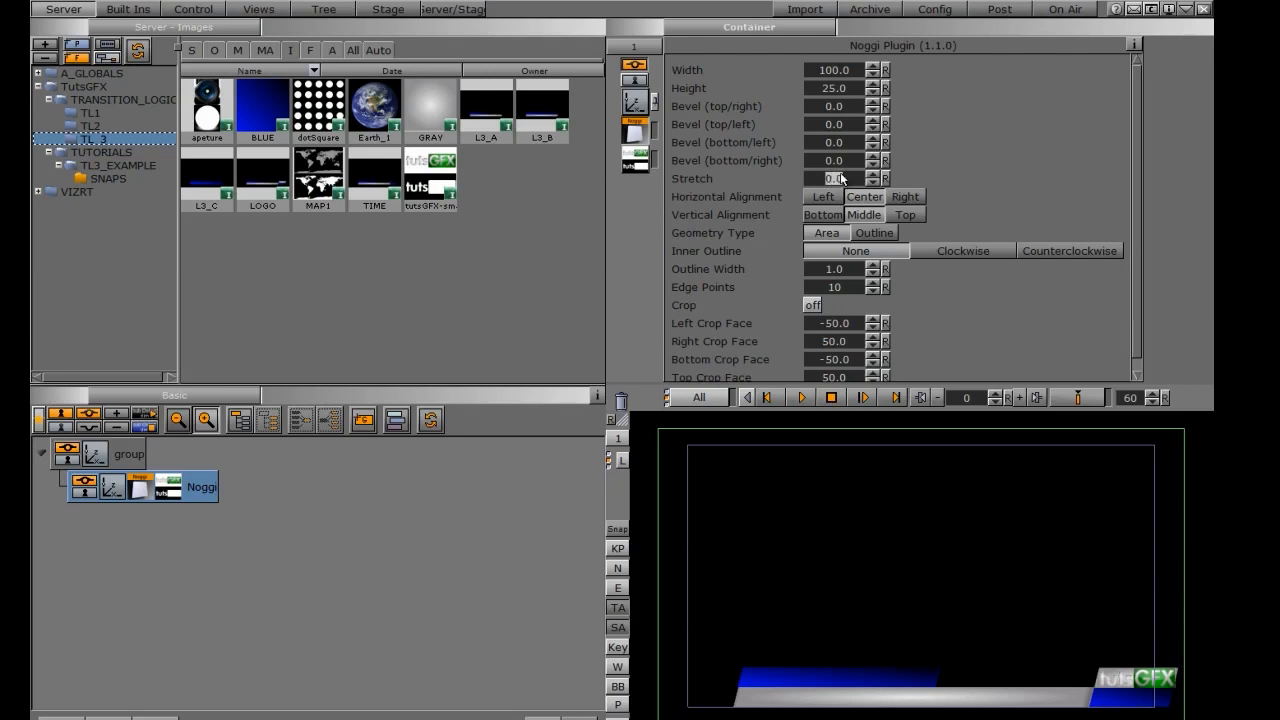
{"action": "mouse_move", "coordinate": [848, 73]}
{"action": "left_mouse_down"}
{"action": "mouse_move", "coordinate": [812, 72]}
{"action": "mouse_move", "coordinate": [840, 69]}
{"action": "left_mouse_up"}
{"action": "left_click", "coordinate": [840, 69]}
Step: Scale the Noggi's image mapping to 0.87 in X and Y, and set the Noggi width to 88
{"action": "left_click", "coordinate": [174, 490]}
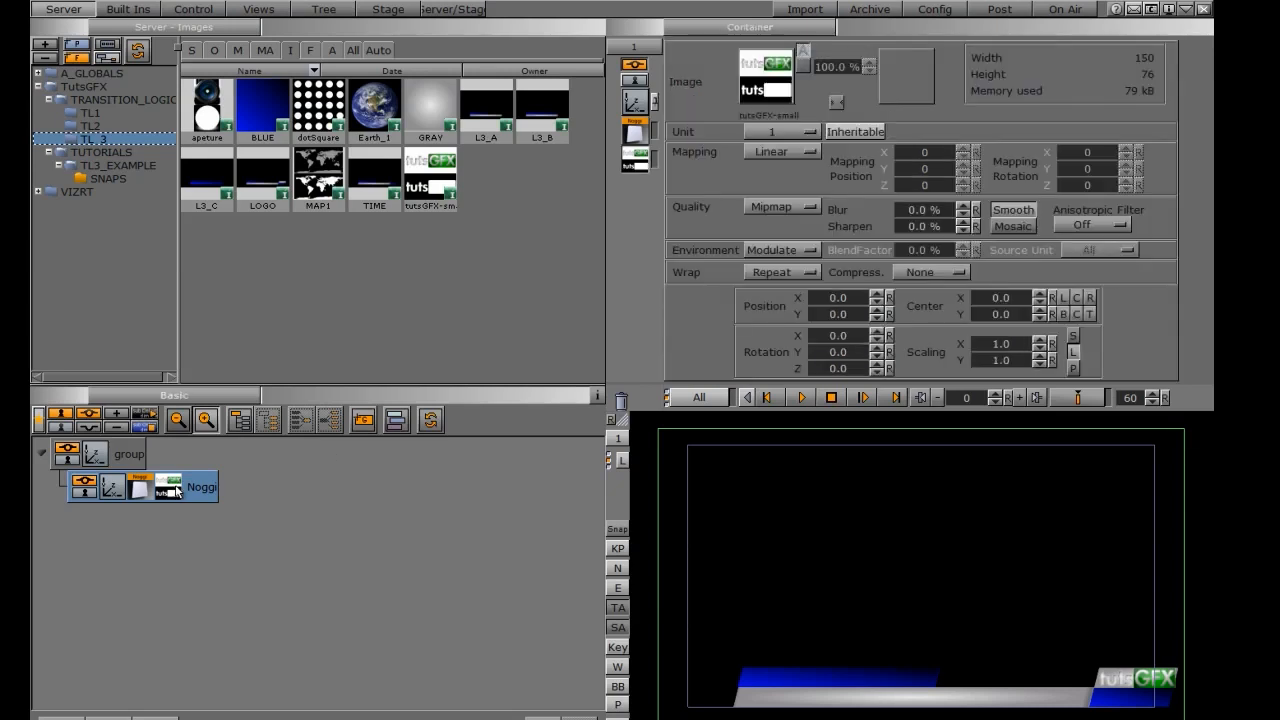
{"action": "left_click_drag", "start_coordinate": [1003, 344], "coordinate": [986, 342]}
{"action": "left_click_drag", "start_coordinate": [1093, 692], "coordinate": [1102, 684]}
{"action": "left_click", "coordinate": [631, 140]}
{"action": "left_click_drag", "start_coordinate": [842, 70], "coordinate": [746, 72]}
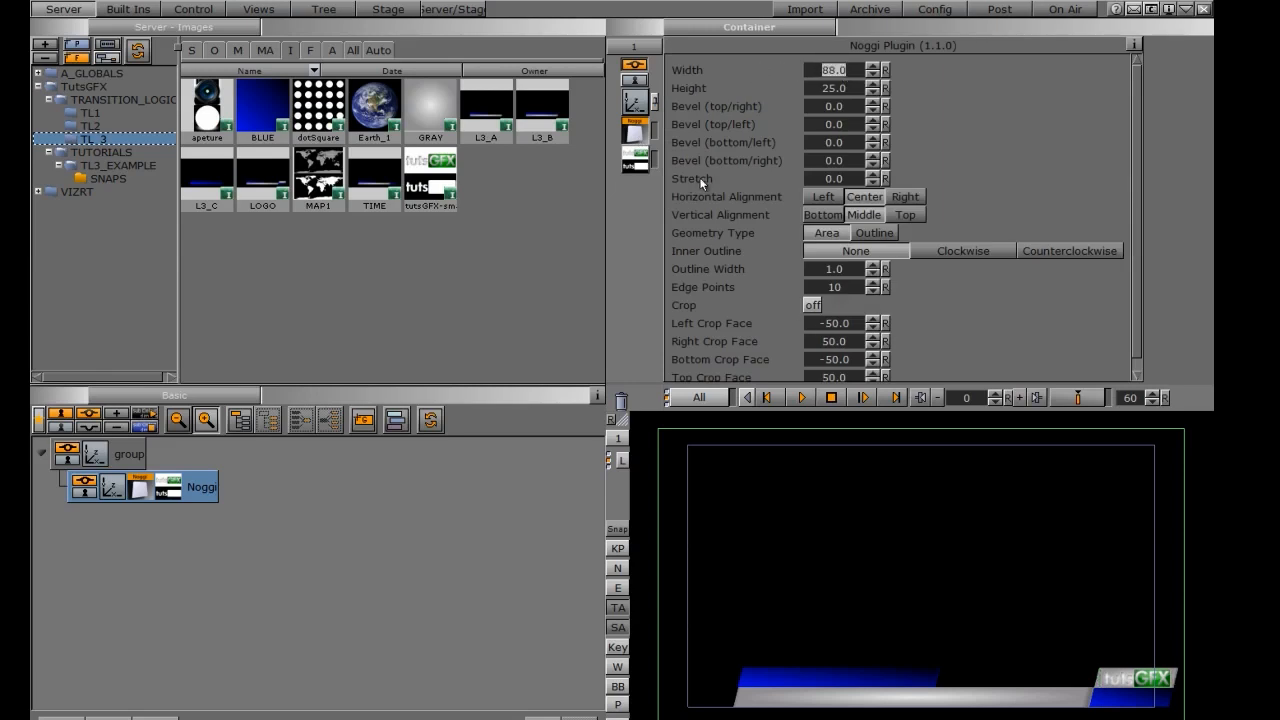
{"action": "left_click", "coordinate": [637, 160]}
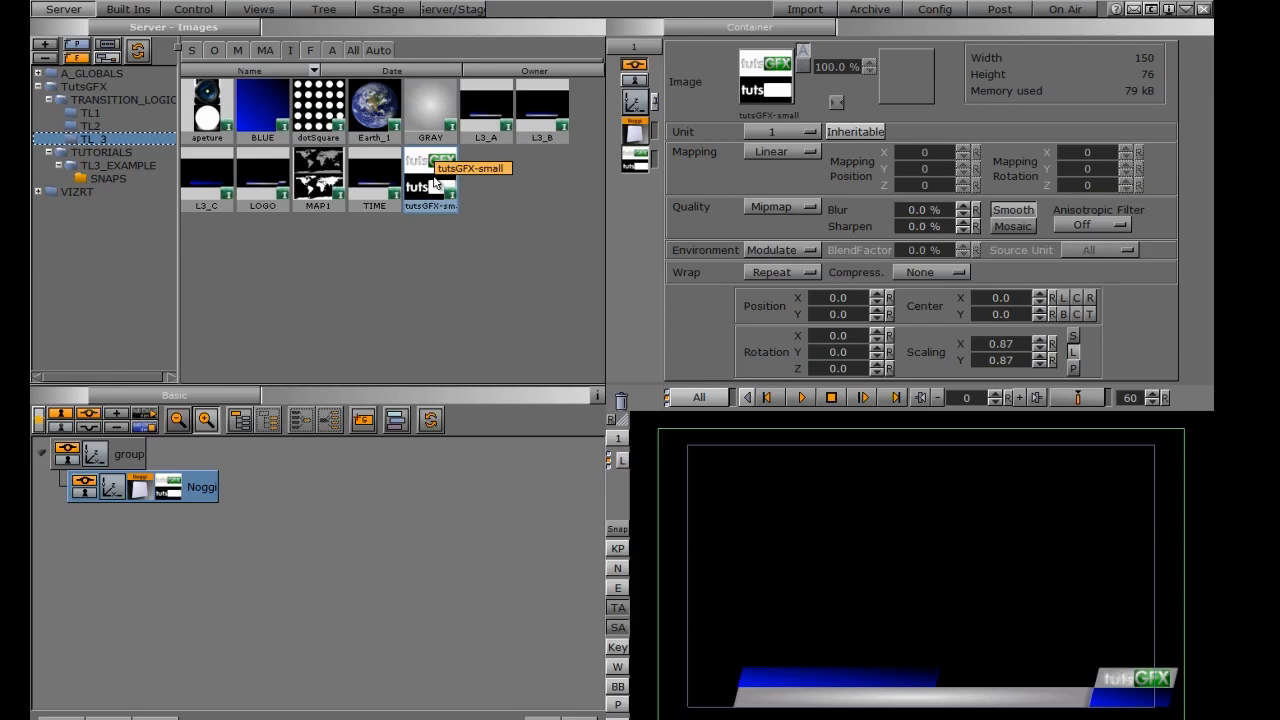
Step: Add the ControlImage plugin to the Noggi container
{"action": "left_click", "coordinate": [126, 10]}
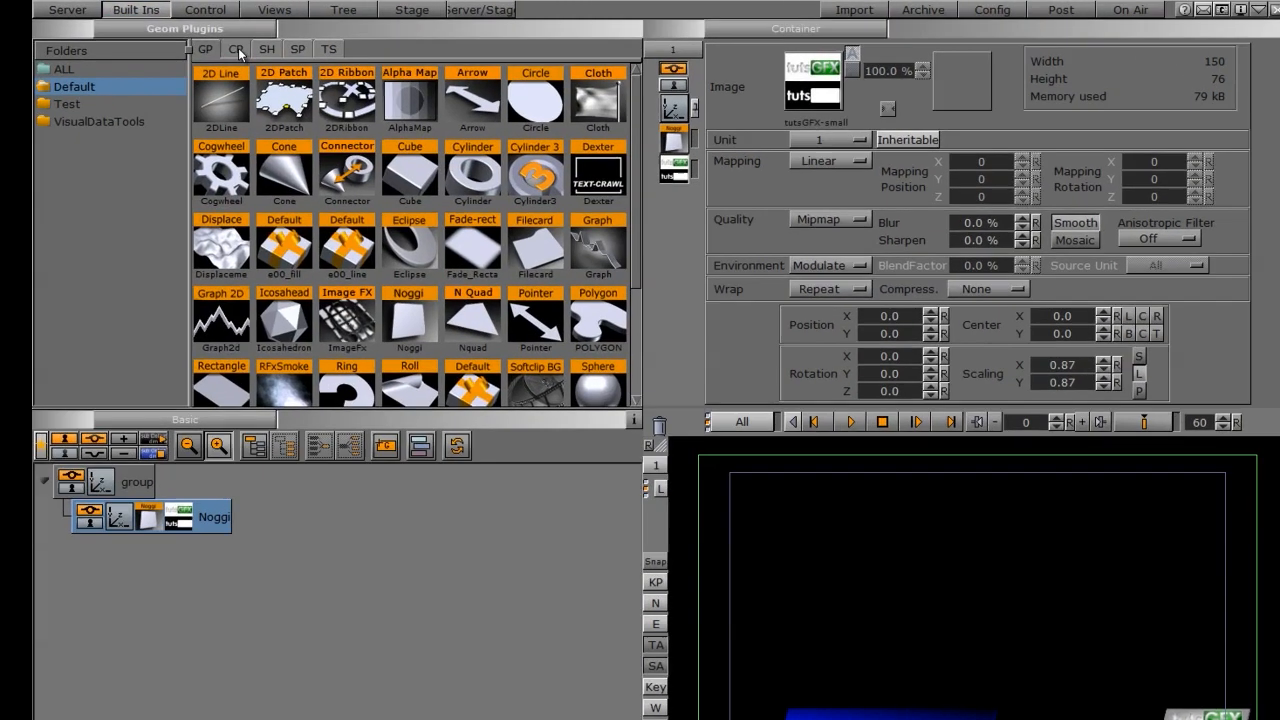
{"action": "left_click", "coordinate": [237, 50]}
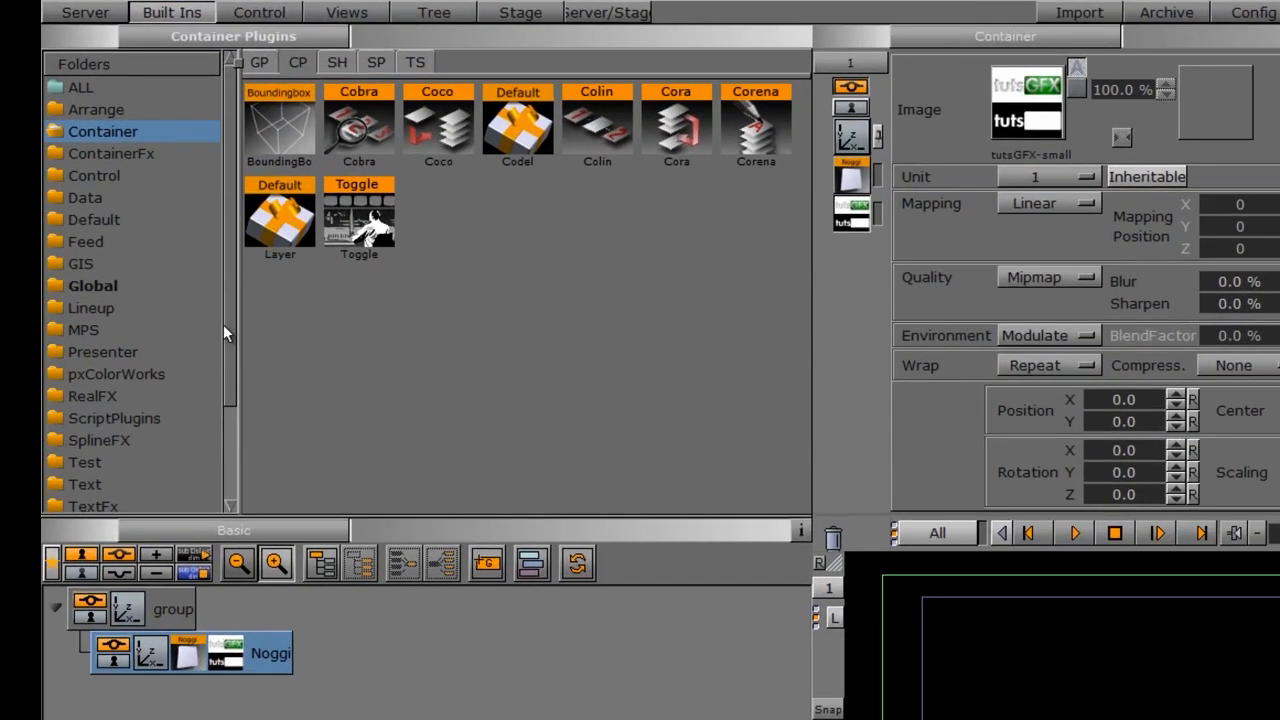
{"action": "left_click", "coordinate": [117, 176]}
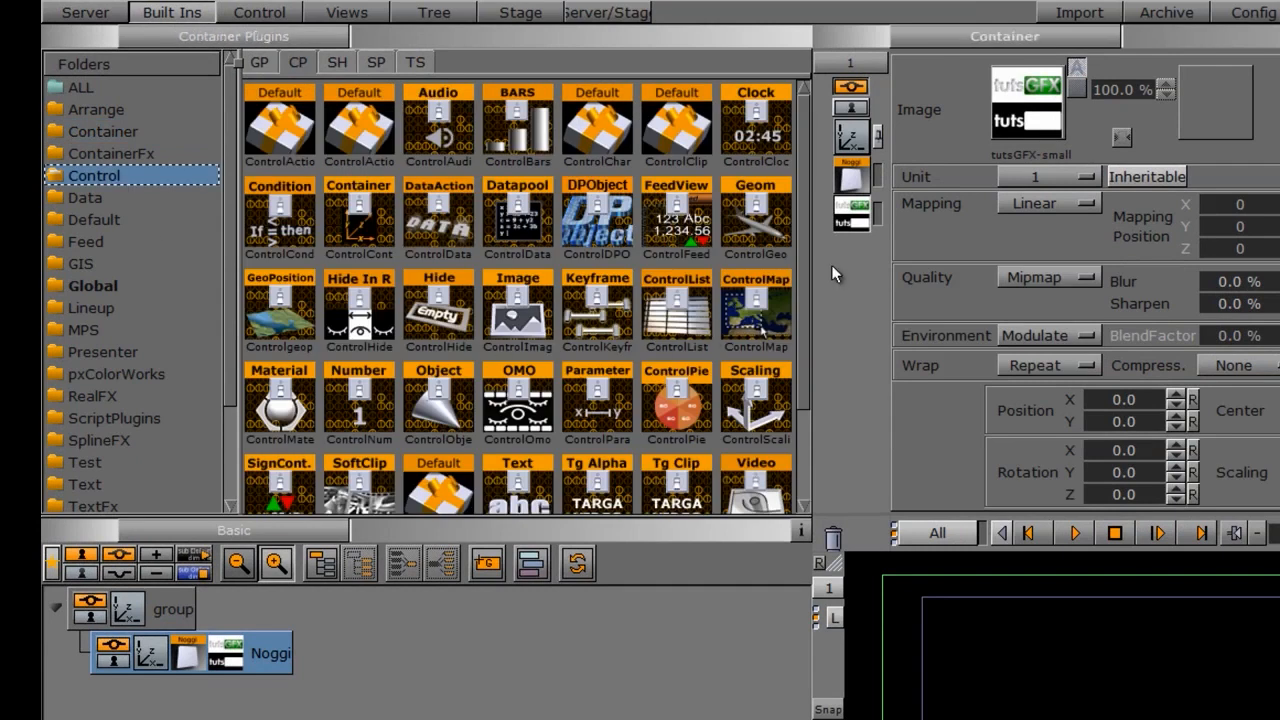
{"action": "scroll", "coordinate": [510, 430], "scroll_direction": "down", "scroll_amount": 2}
{"action": "left_click_drag", "start_coordinate": [520, 205], "coordinate": [272, 651]}
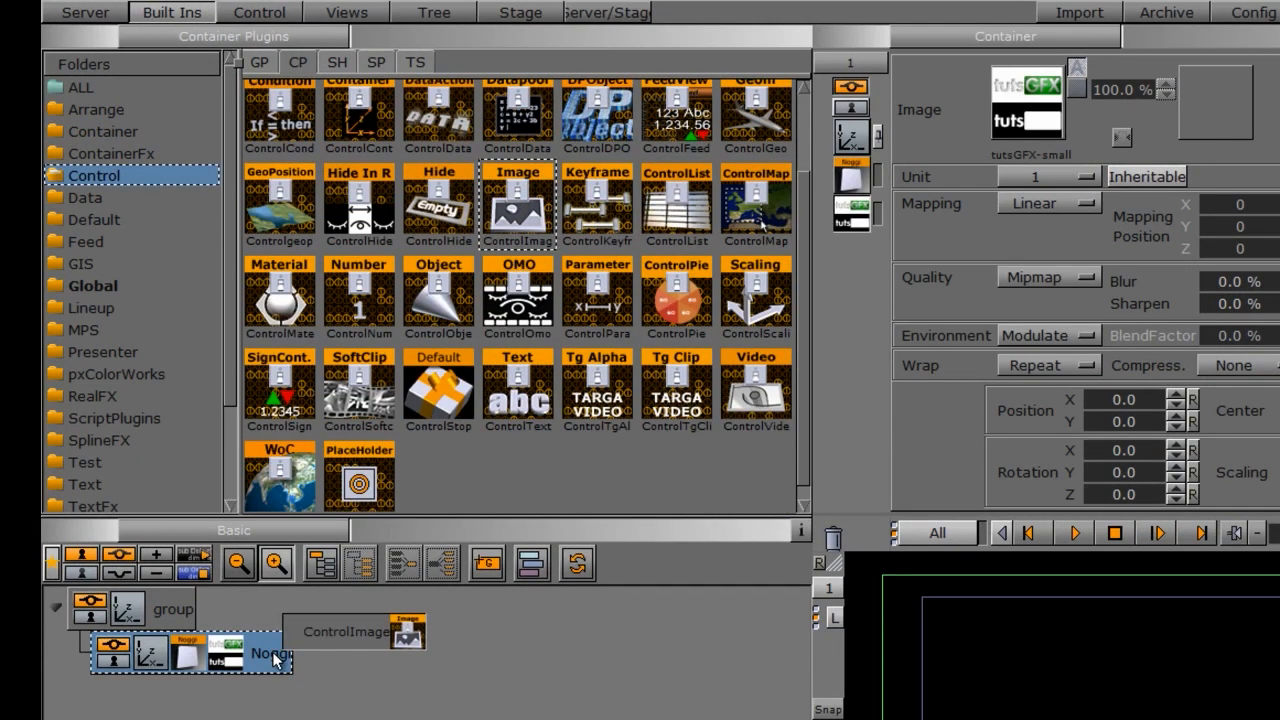
{"action": "left_click_drag", "start_coordinate": [272, 651], "coordinate": [272, 651]}
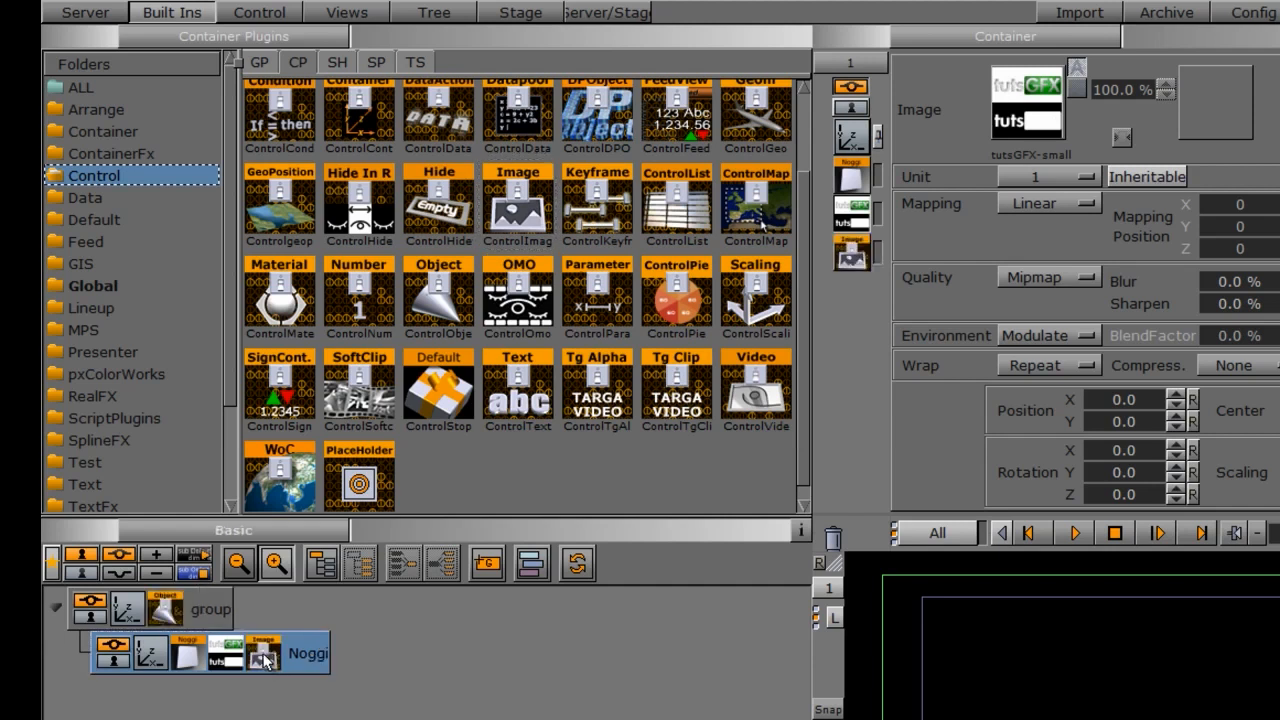
Step: Set the description of the Noggi's ControlImage plugin to LOGO
{"action": "left_click", "coordinate": [266, 662]}
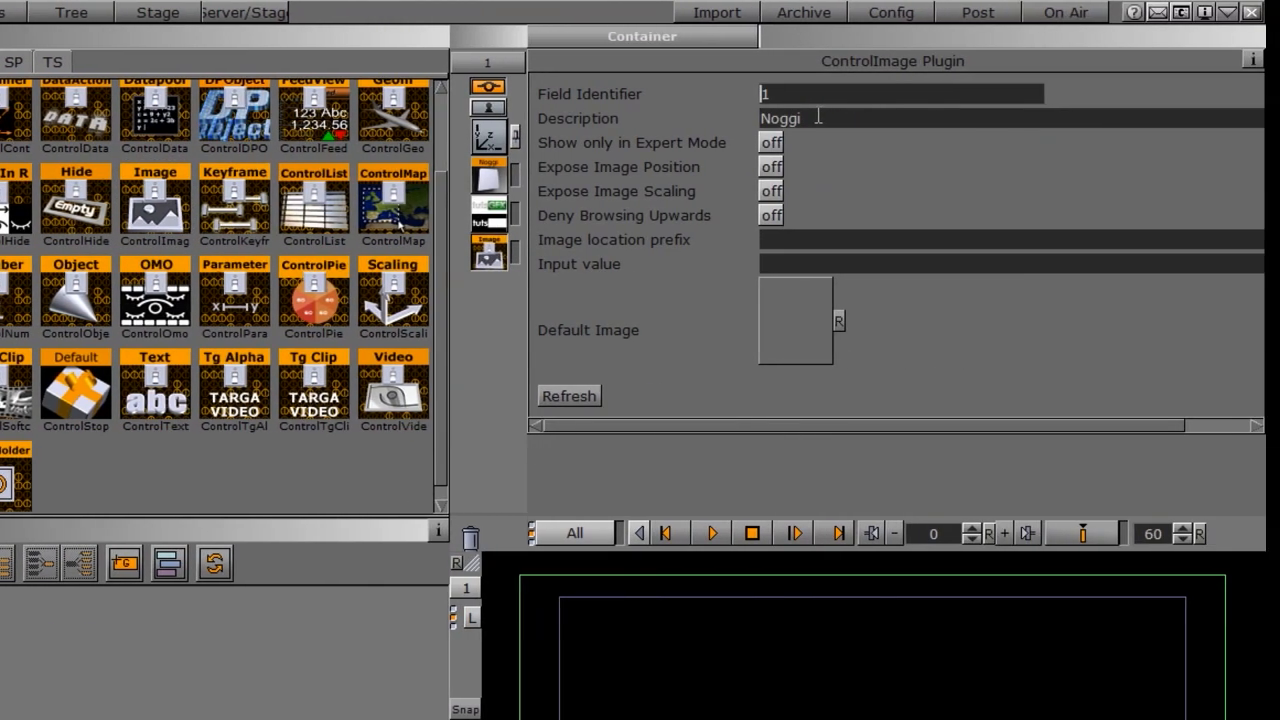
{"action": "left_click_drag", "start_coordinate": [814, 96], "coordinate": [566, 119]}
{"action": "double_click", "coordinate": [829, 118]}
{"action": "type", "text": "LOGO"}
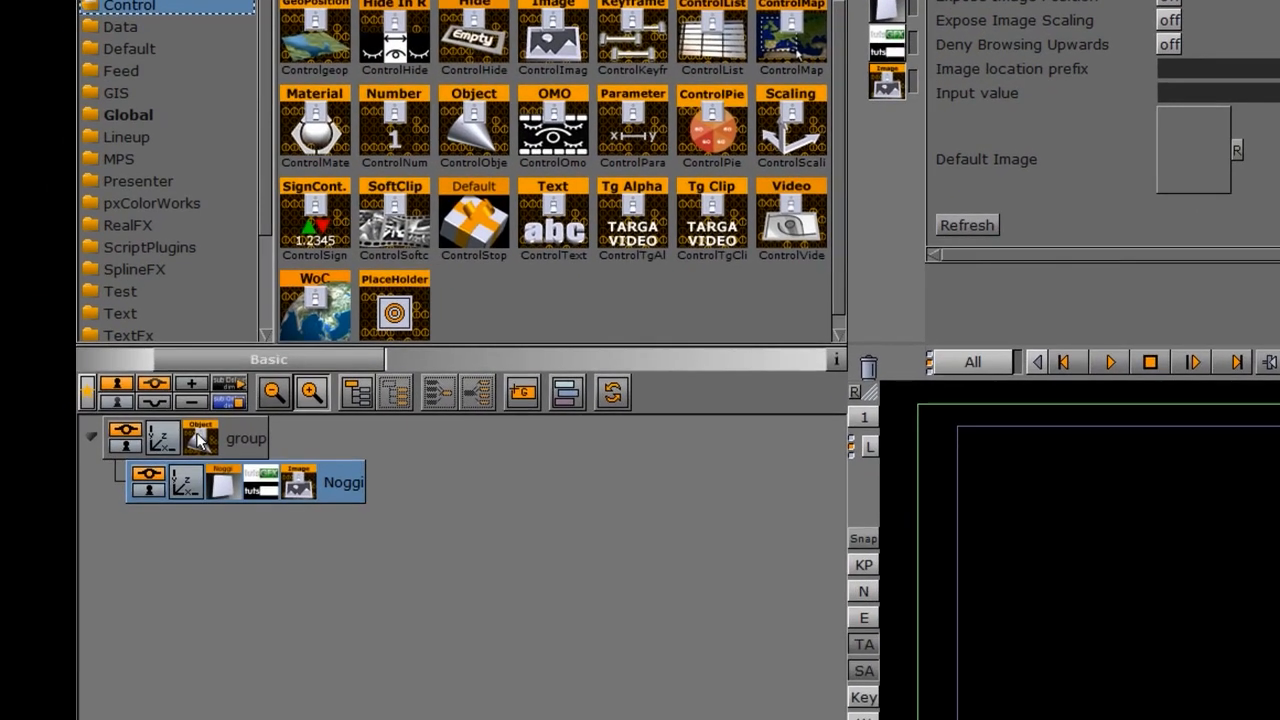
Step: Enable Transition Logic in the group's ControlObject, with background scene MASTER, state identifier A and layer identifier LOGO
{"action": "left_click", "coordinate": [206, 439]}
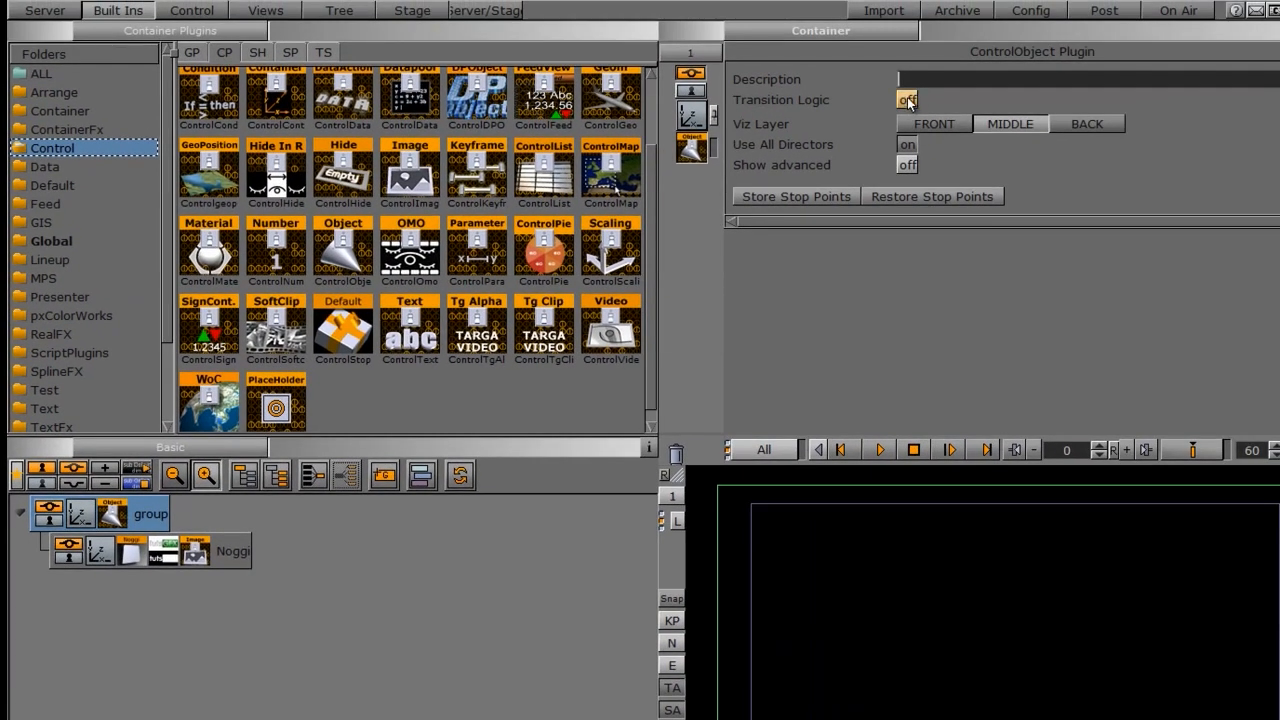
{"action": "left_click", "coordinate": [907, 99]}
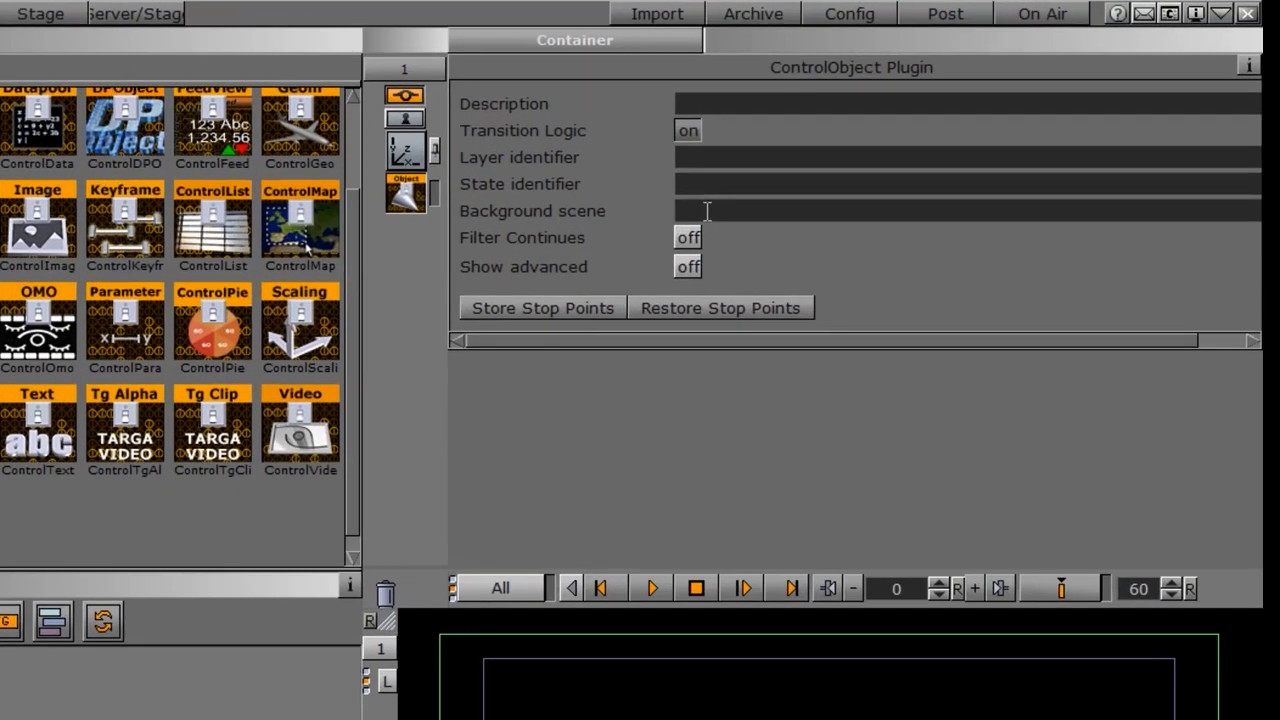
{"action": "type", "text": "MASTER"}
{"action": "key", "text": "shift+Tab"}
{"action": "type", "text": "A"}
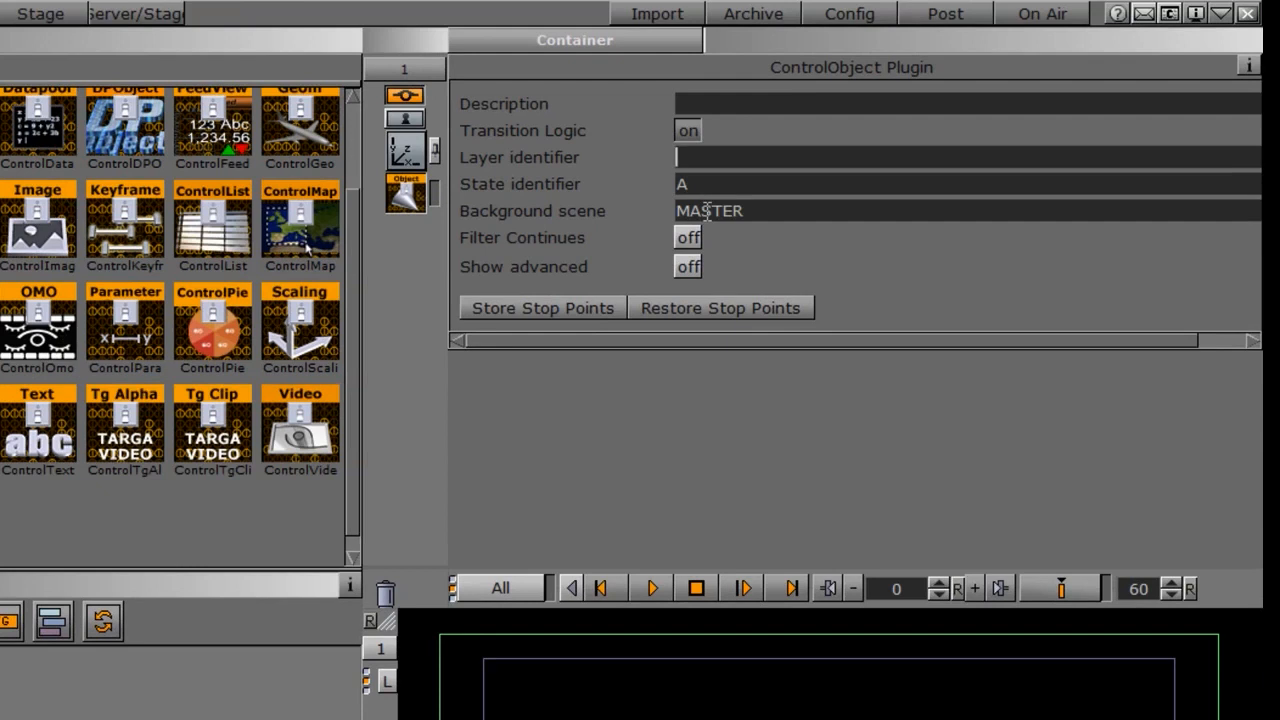
{"action": "type", "text": "LOGO"}
Step: Set the group container's Z position to 2
{"action": "left_click", "coordinate": [405, 153]}
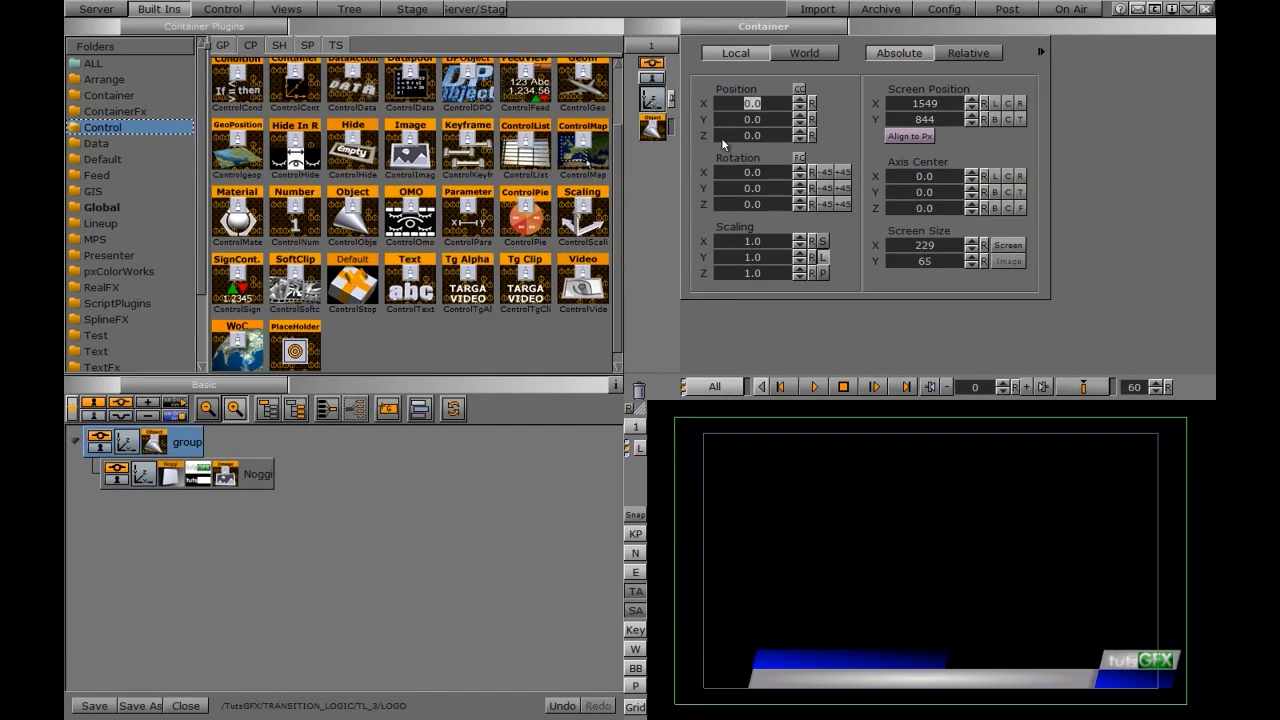
{"action": "left_click", "coordinate": [798, 131]}
{"action": "left_click", "coordinate": [798, 131]}
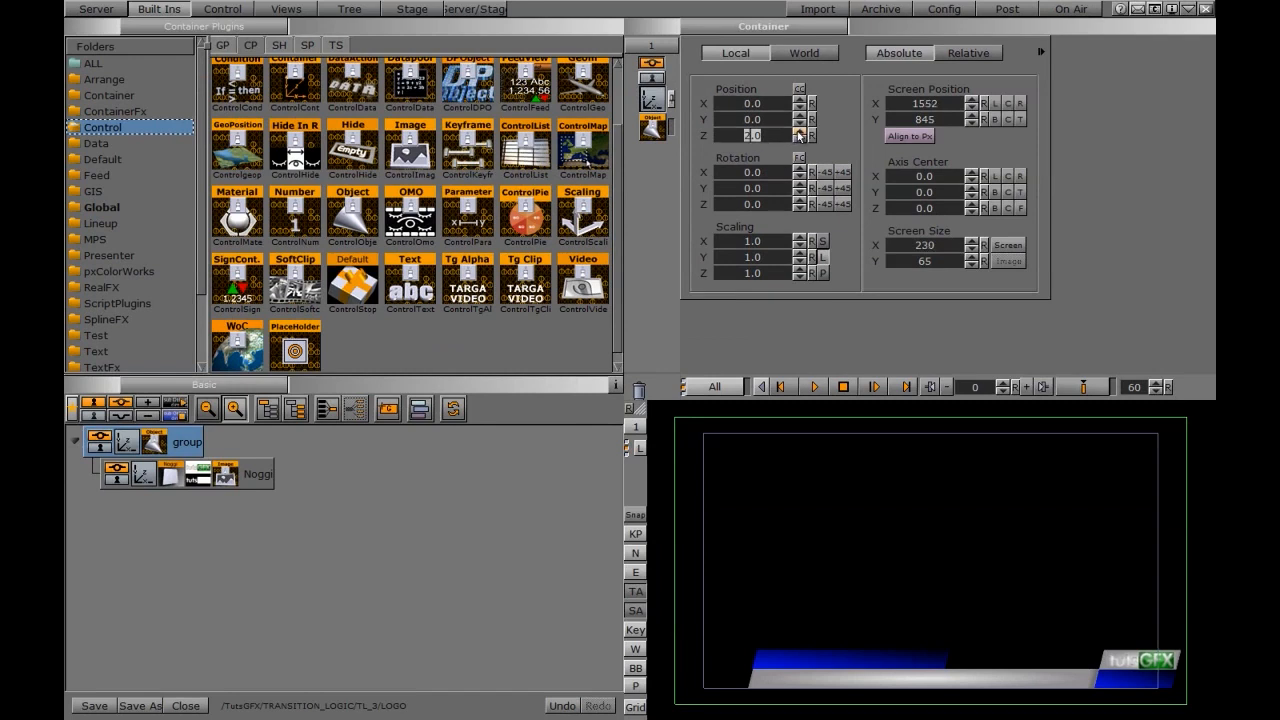
Step: Deactivate the LOGO background image in the scene's global settings
{"action": "left_click", "coordinate": [732, 26]}
{"action": "left_click", "coordinate": [711, 92]}
{"action": "left_click", "coordinate": [786, 252]}
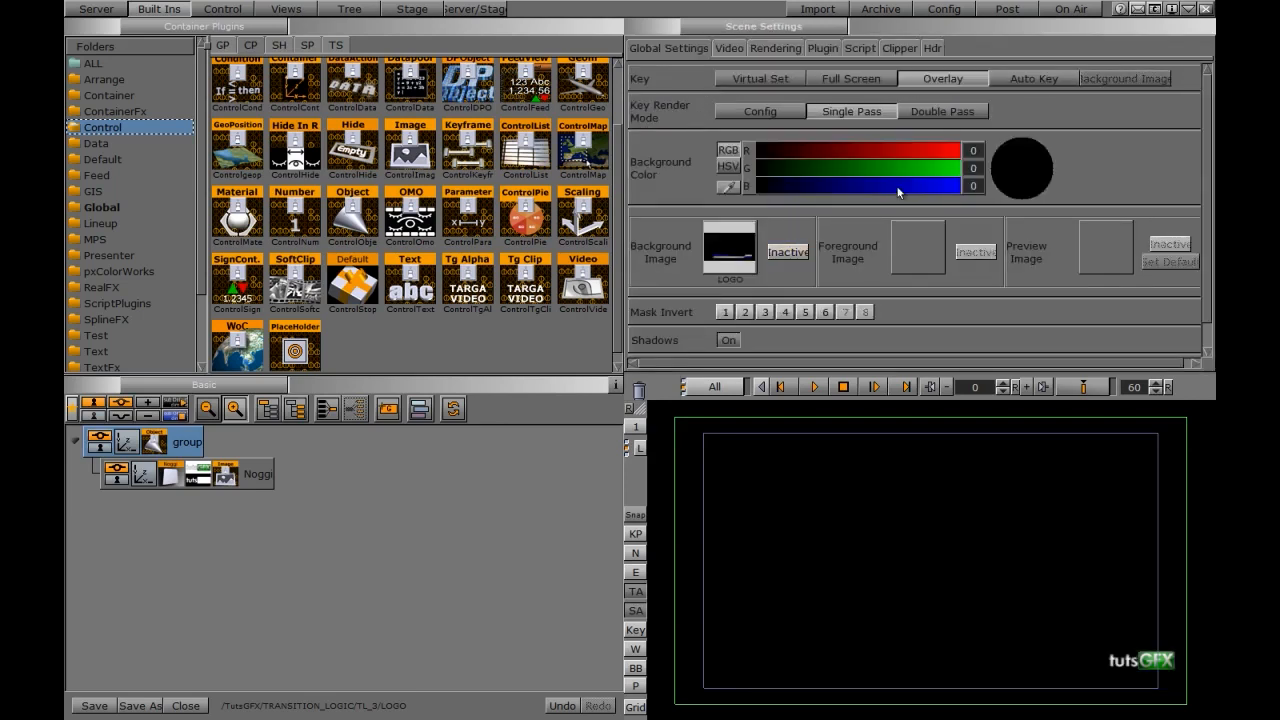
Step: Set the LOGO scene's background color to blue with a B value of 239, and open the TIME scene
{"action": "left_click", "coordinate": [948, 184]}
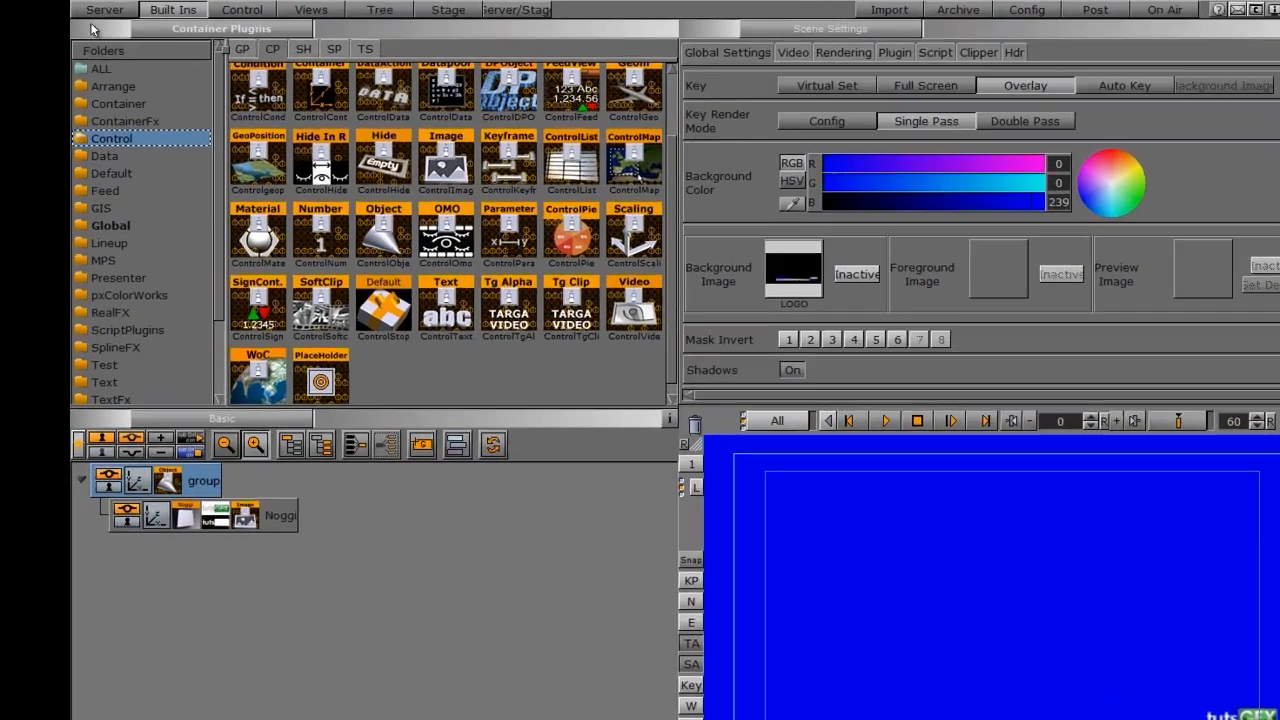
{"action": "left_click", "coordinate": [96, 9]}
{"action": "left_click", "coordinate": [752, 161]}
{"action": "double_click", "coordinate": [752, 161]}
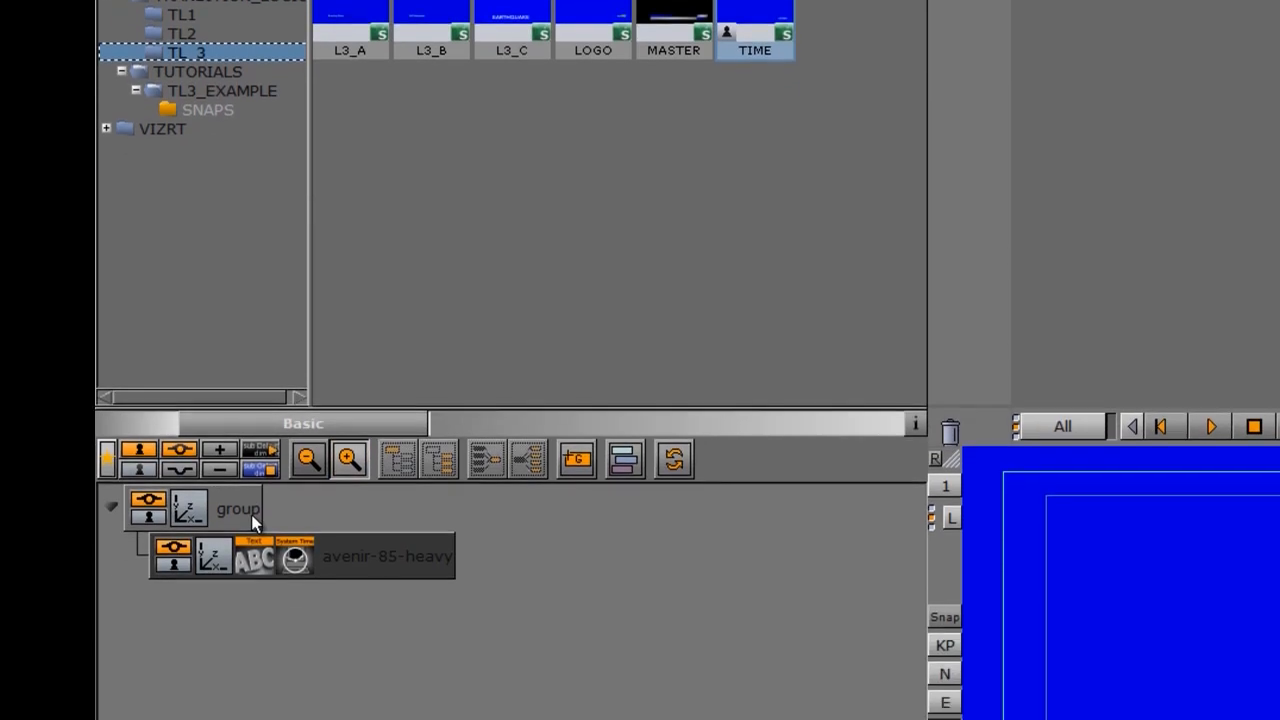
Step: Add a ControlObject plugin to the TIME scene's group container
{"action": "left_click", "coordinate": [332, 684]}
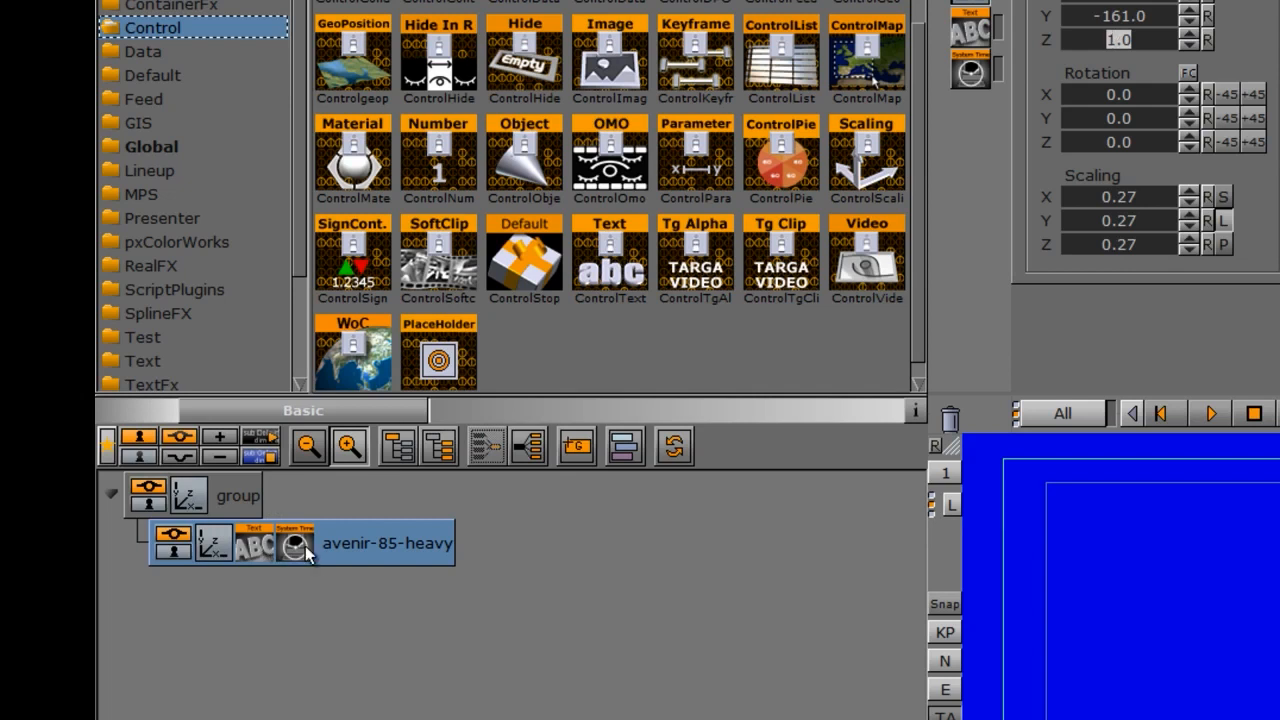
{"action": "left_click_drag", "start_coordinate": [524, 160], "coordinate": [232, 500]}
{"action": "left_click", "coordinate": [231, 498]}
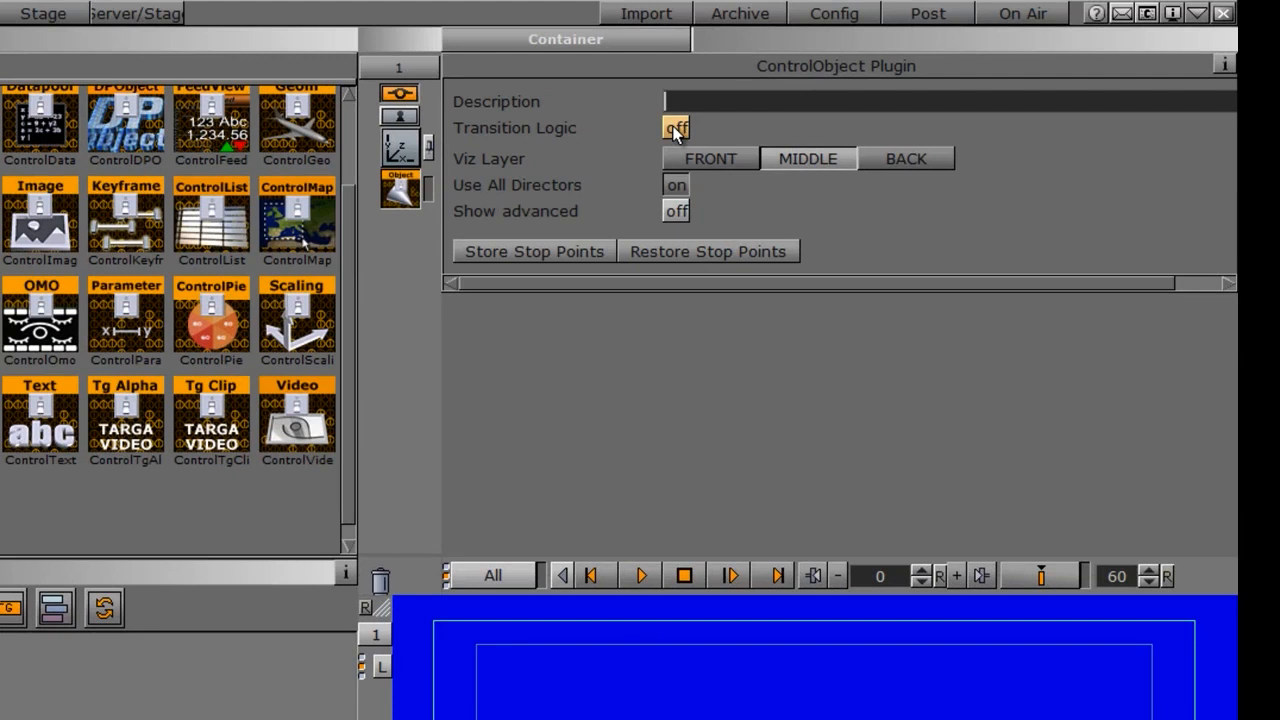
Step: Enable Transition Logic in the group's ControlObject, with background scene MASTER, state identifier A and layer identifier TIME
{"action": "left_click", "coordinate": [676, 130]}
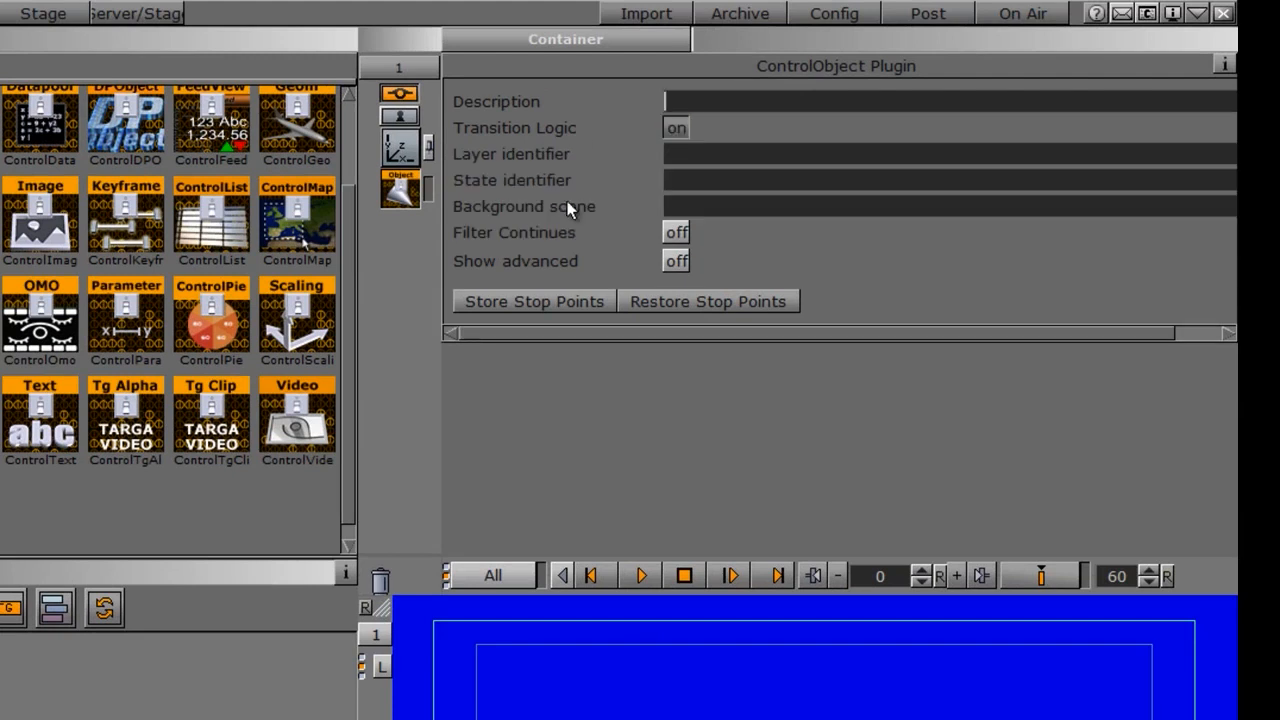
{"action": "type", "text": "MASTER"}
{"action": "key", "text": "shift+Tab"}
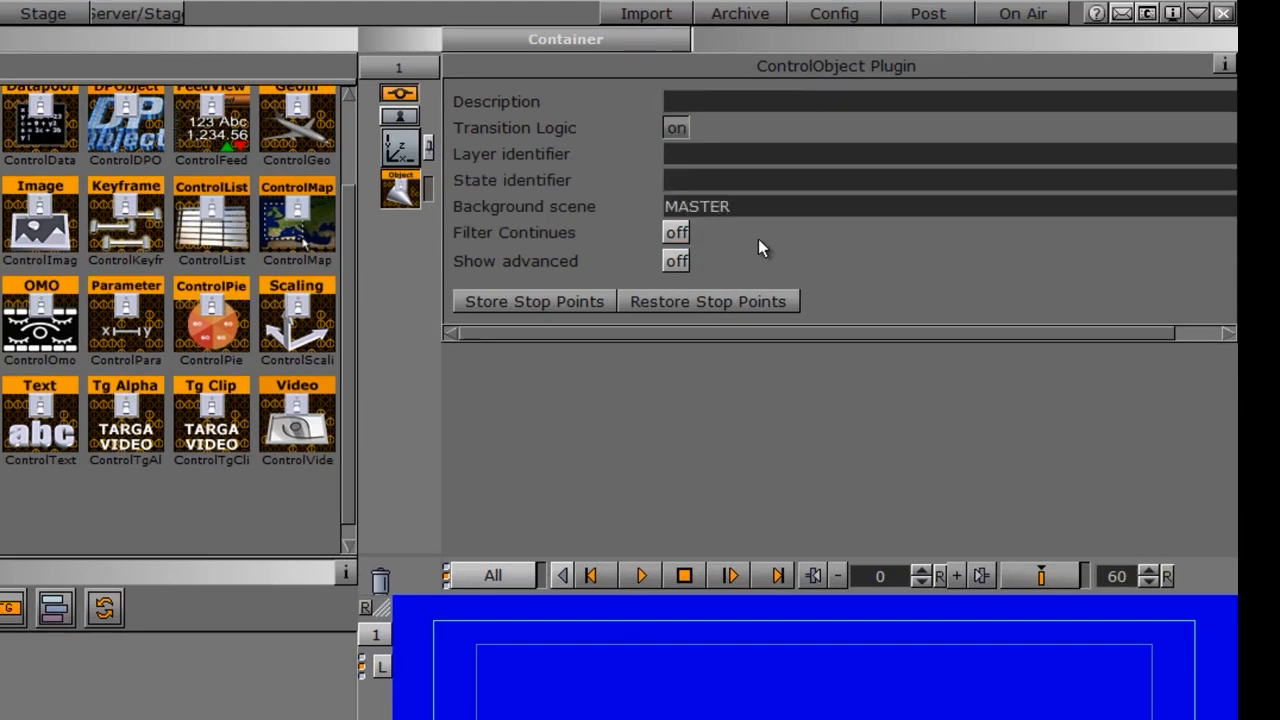
{"action": "type", "text": "A"}
{"action": "key", "text": "shift+Tab"}
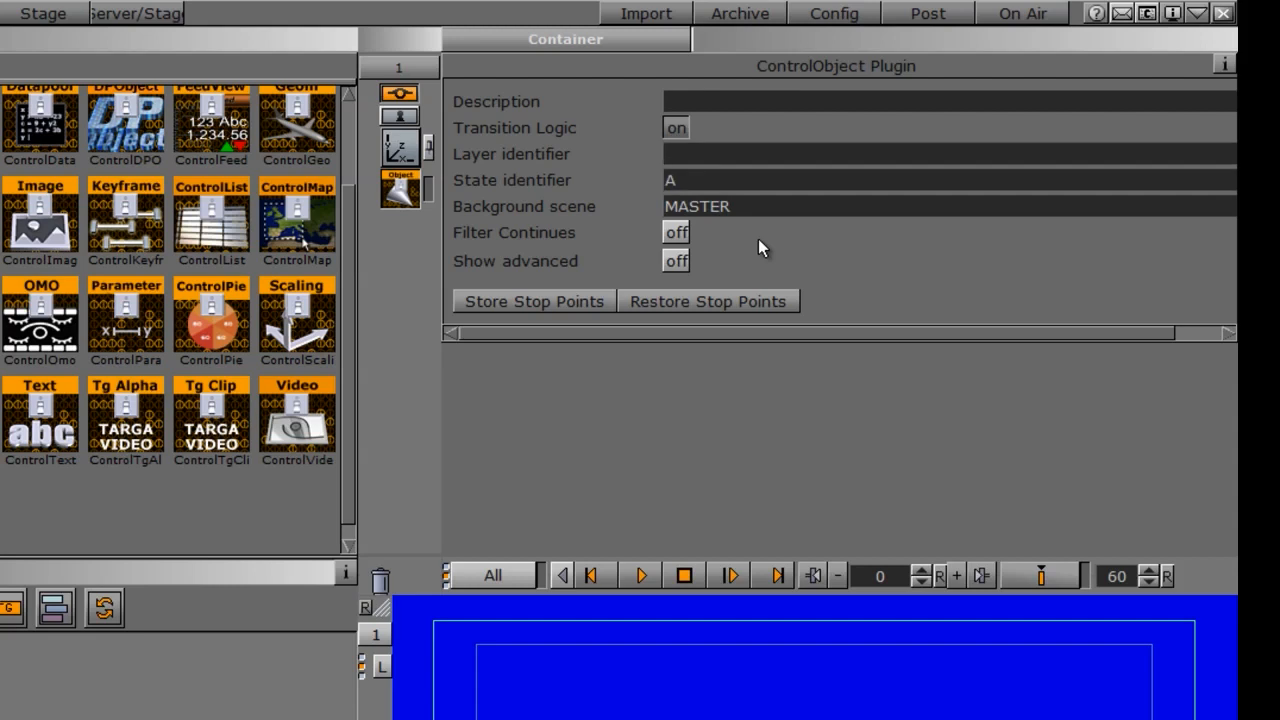
{"action": "type", "text": "TIME"}
{"action": "left_click", "coordinate": [143, 474]}
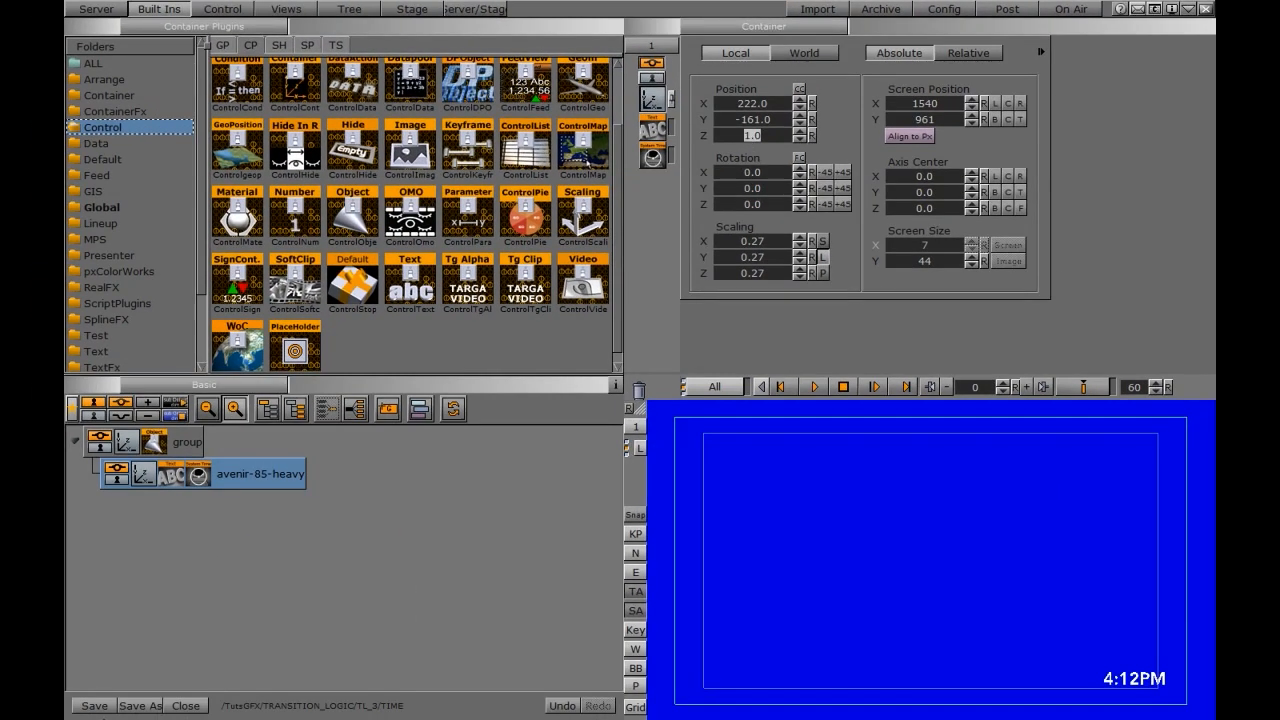
Step: Open the MASTER scene from the TL_3 folder
{"action": "left_click", "coordinate": [96, 9]}
{"action": "left_click", "coordinate": [458, 107]}
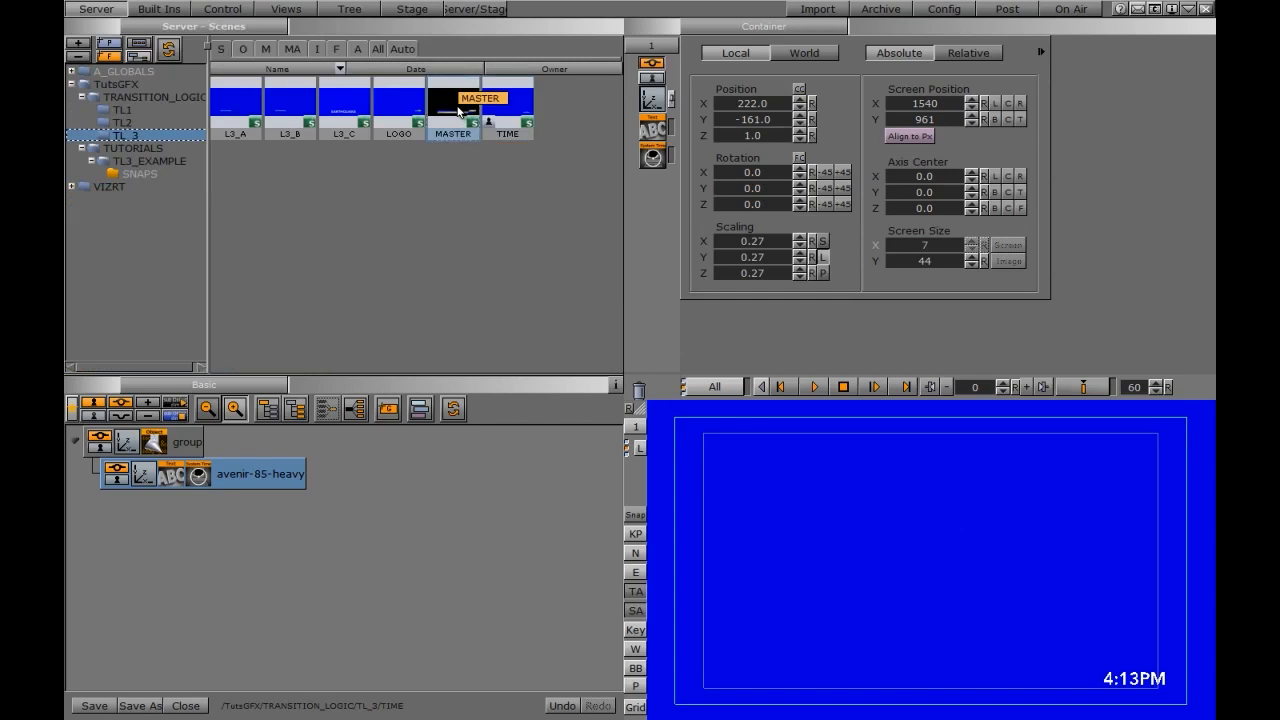
{"action": "double_click", "coordinate": [456, 115]}
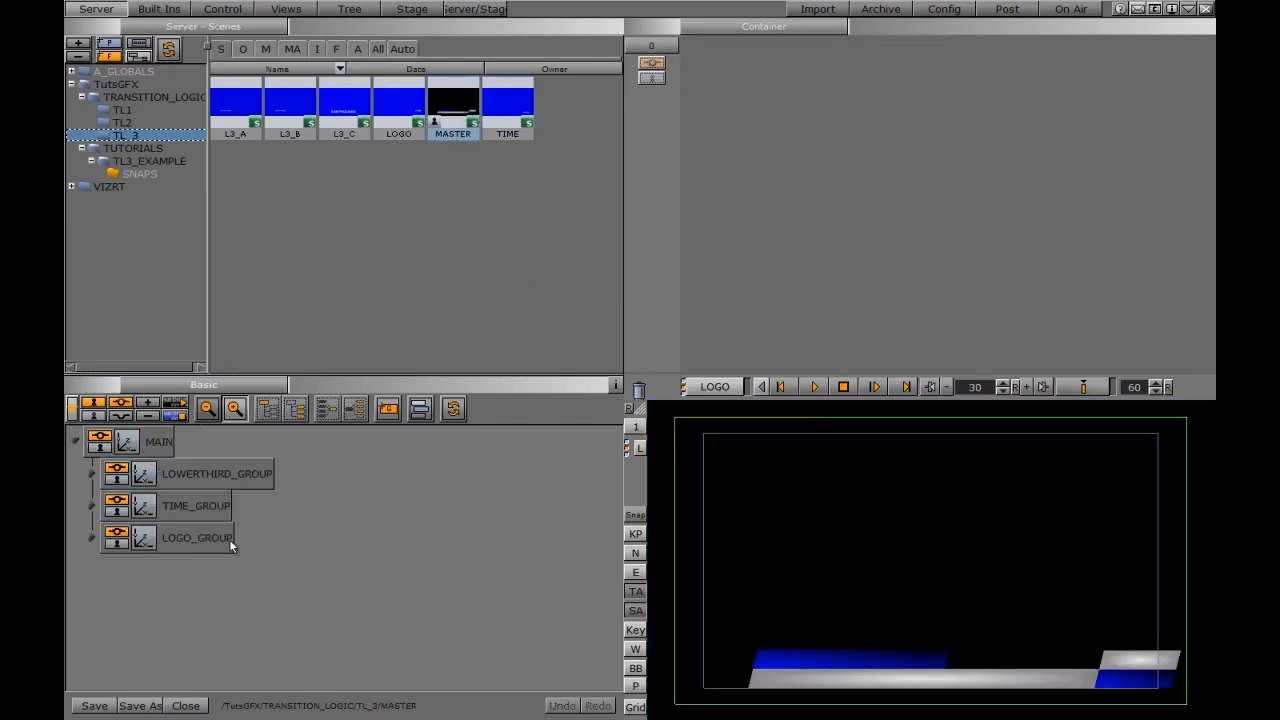
Step: Add a new group under MAIN below LOGO_GROUP and name it TOPIC_GROUP
{"action": "left_click_drag", "start_coordinate": [388, 418], "coordinate": [179, 586]}
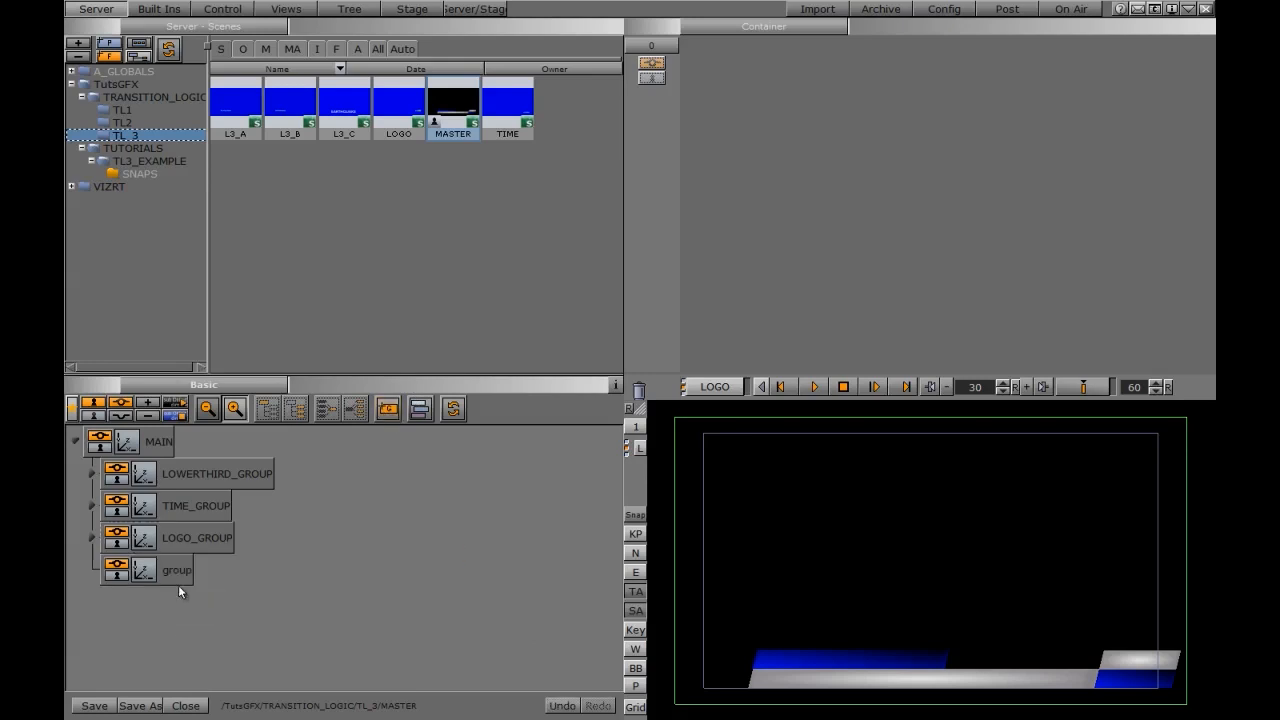
{"action": "double_click", "coordinate": [176, 574]}
{"action": "type", "text": "TO"}
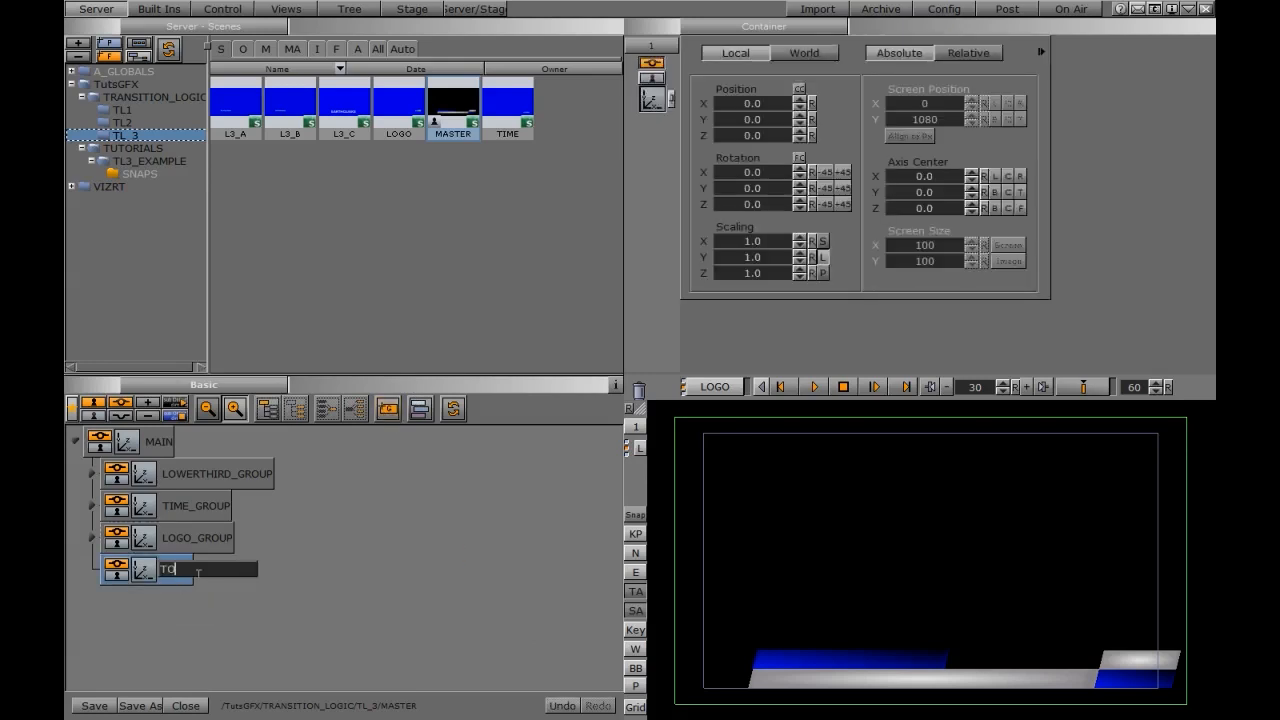
{"action": "type", "text": "PIC"}
{"action": "type", "text": "_GRO"}
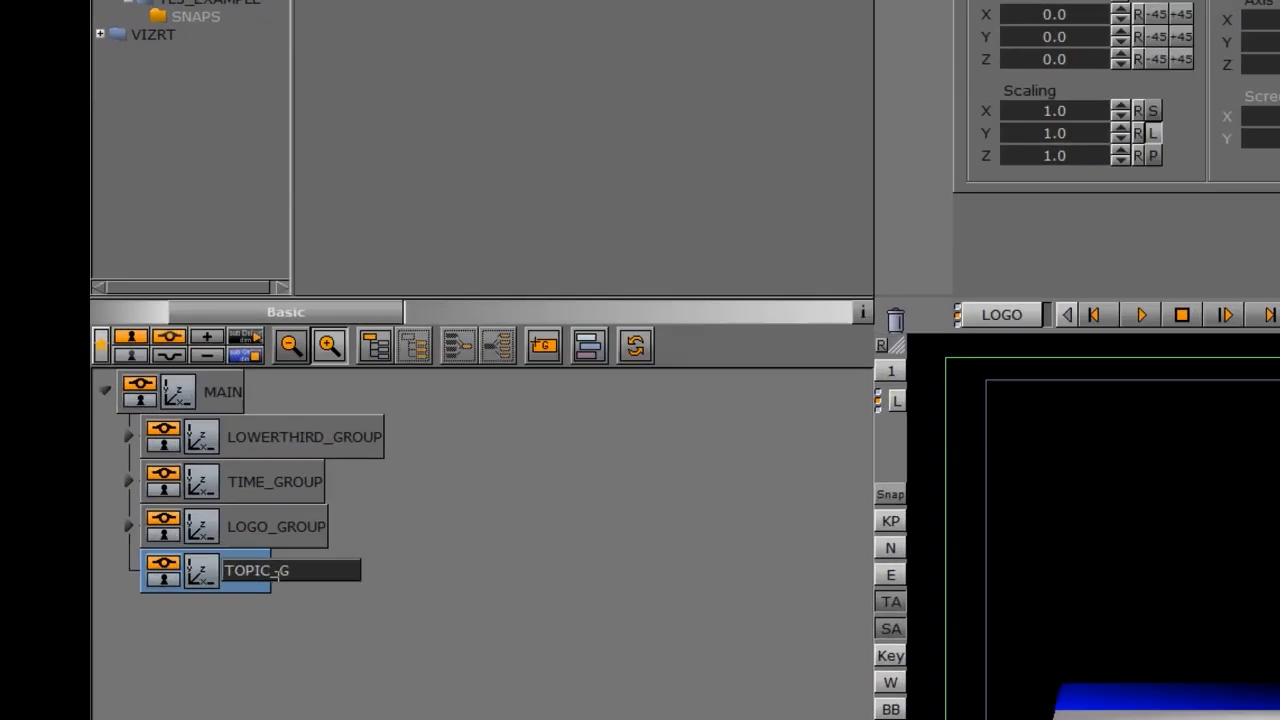
{"action": "type", "text": "UP"}
{"action": "key", "text": "Return"}
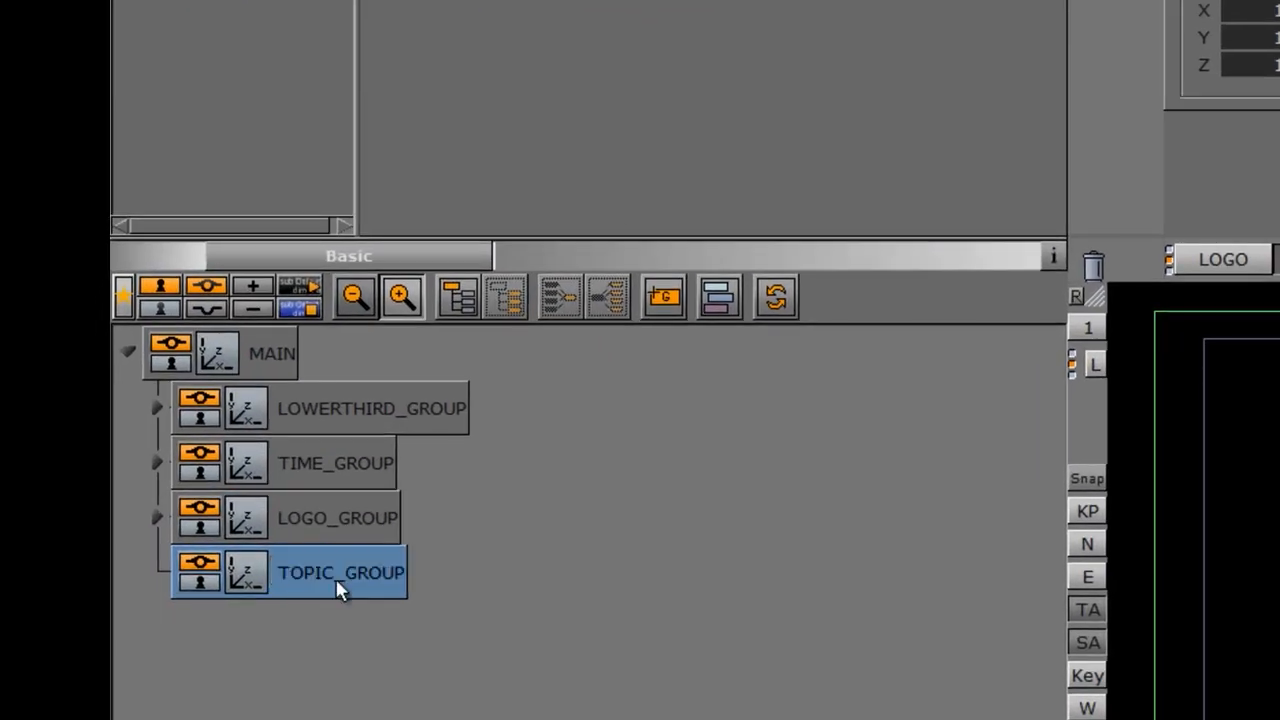
Step: Add a child group inside TOPIC_GROUP and name it DESIGN
{"action": "left_click_drag", "start_coordinate": [663, 296], "coordinate": [350, 578]}
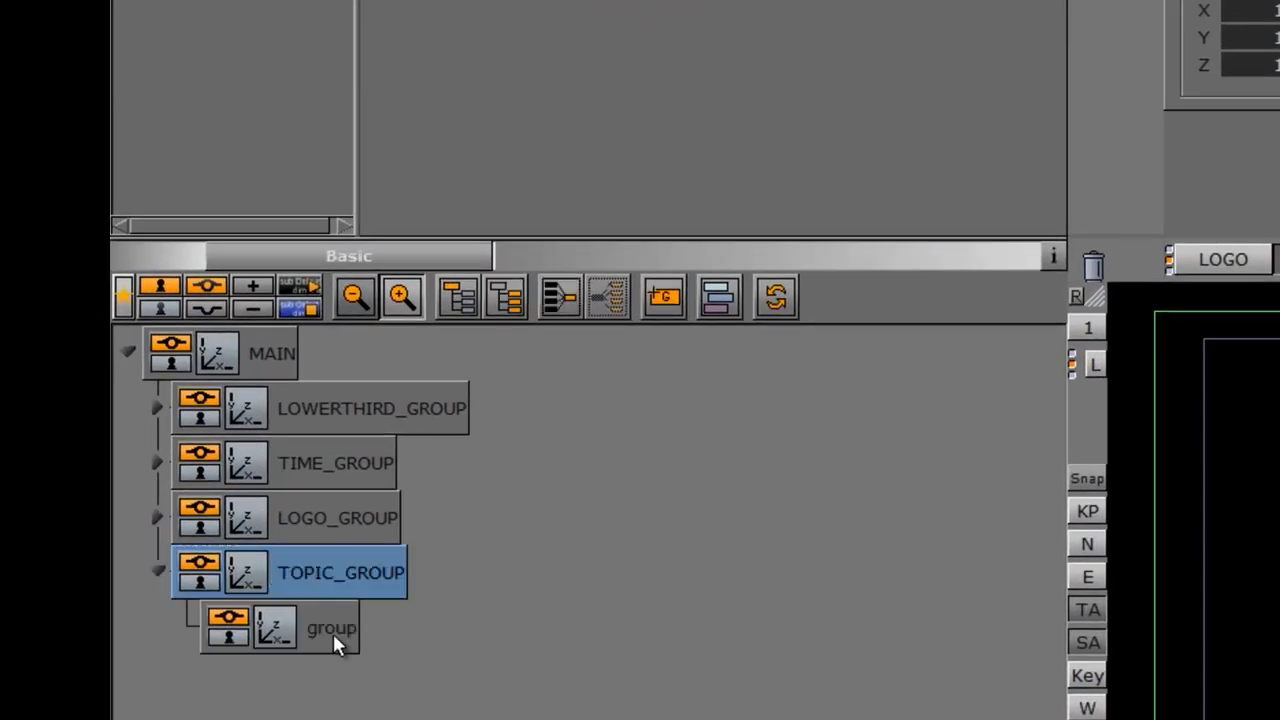
{"action": "double_click", "coordinate": [346, 626]}
{"action": "type", "text": "DESIGN"}
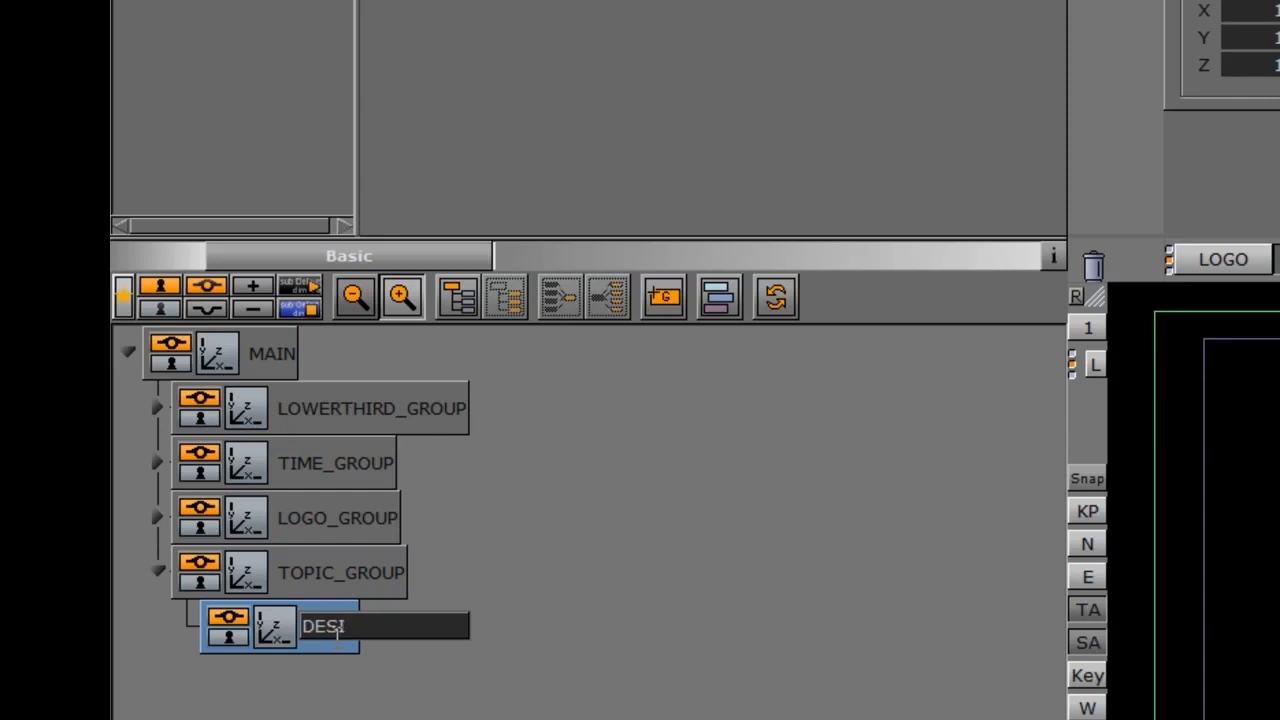
{"action": "key", "text": "Return"}
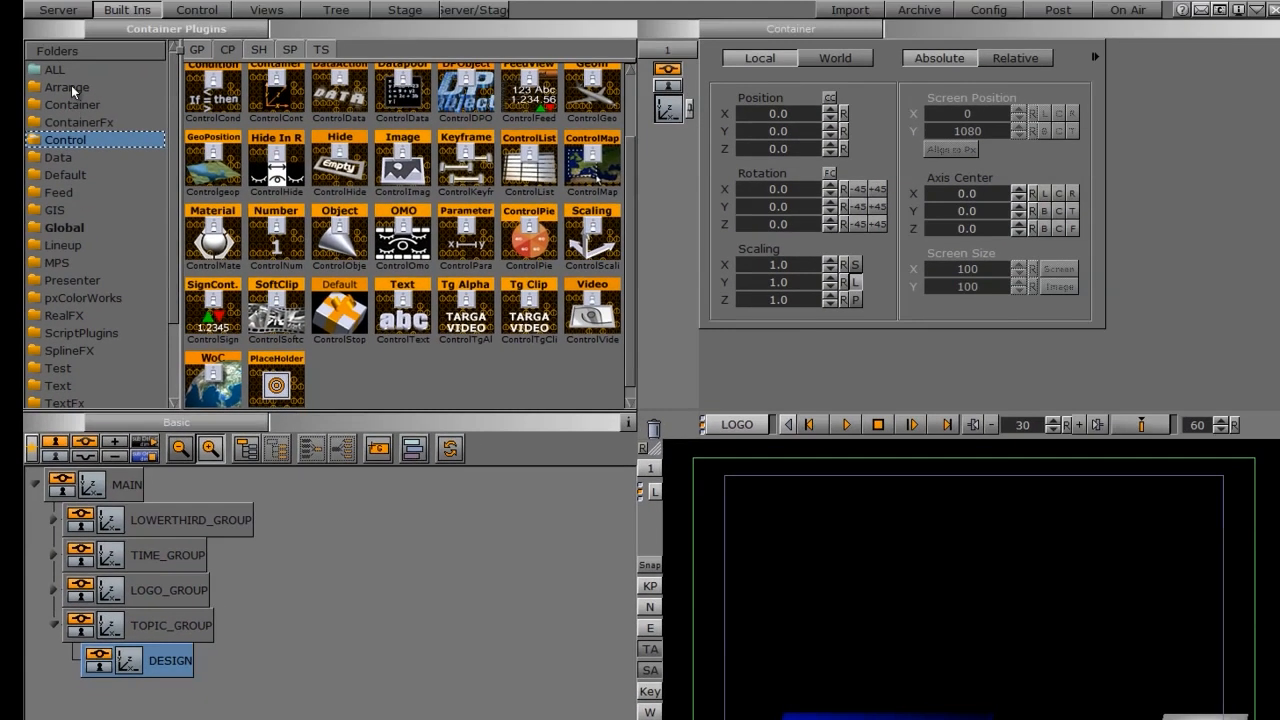
Step: Add a Noggi geometry inside the DESIGN container and set its height to 50
{"action": "left_click", "coordinate": [197, 50]}
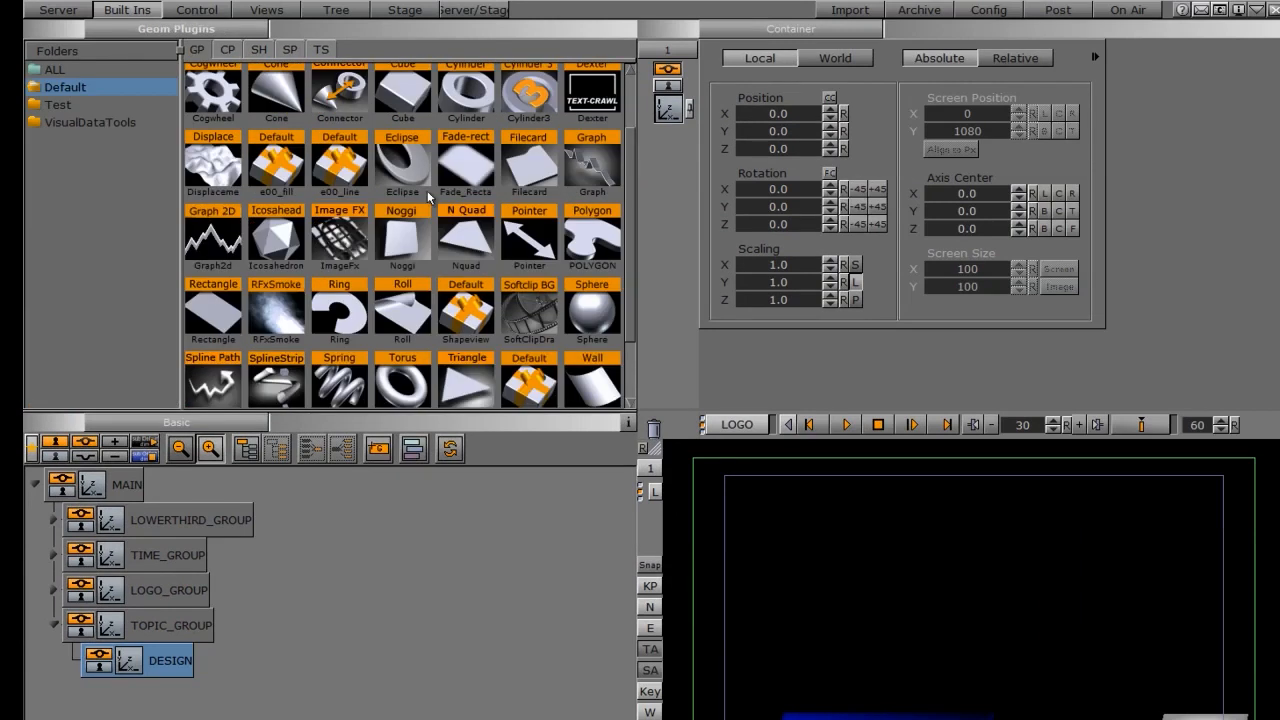
{"action": "left_click_drag", "start_coordinate": [400, 245], "coordinate": [230, 660]}
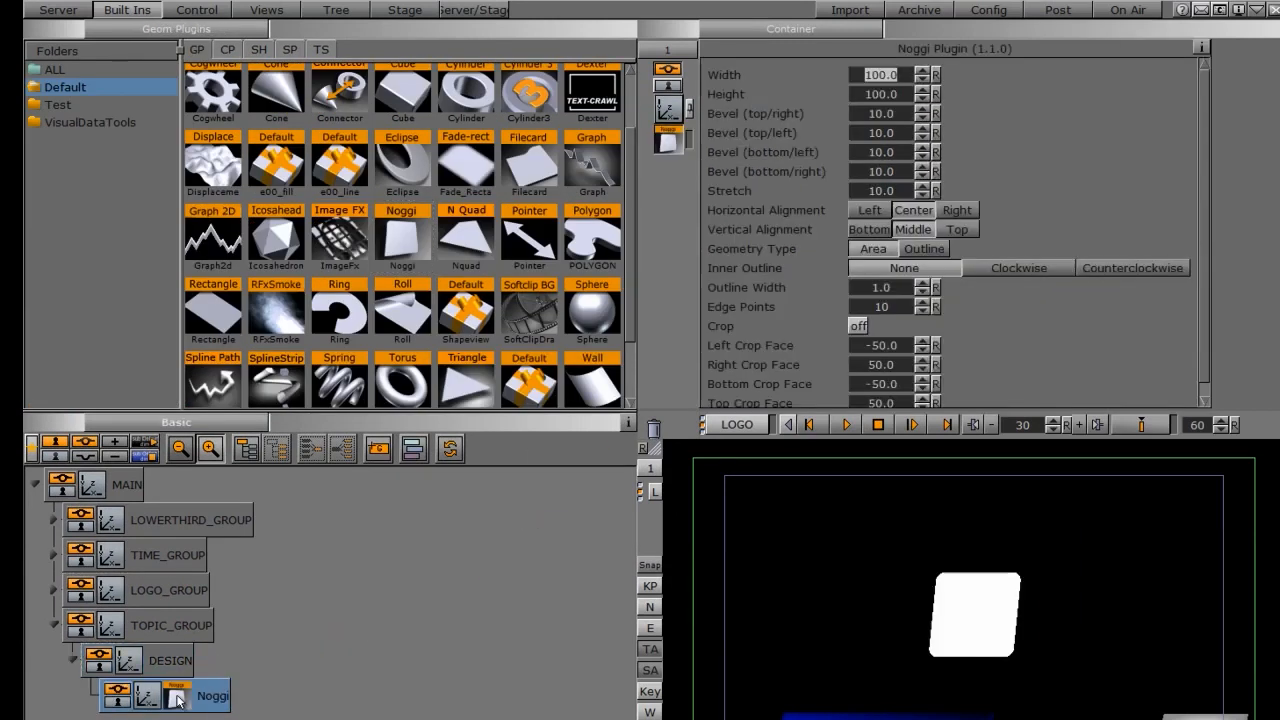
{"action": "left_click", "coordinate": [883, 94]}
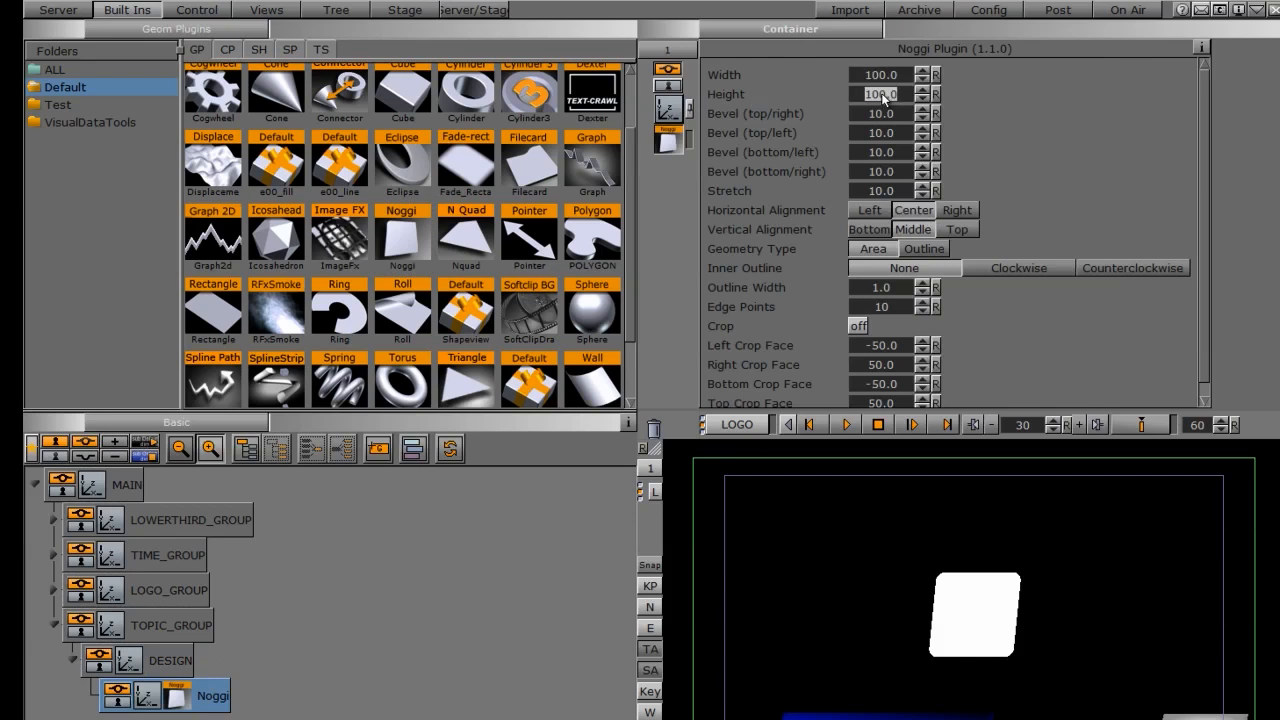
{"action": "type", "text": "50"}
{"action": "key", "text": "Return"}
Step: Set all four bevels of the new Noggi to 0 and its stretch to 25
{"action": "left_click_drag", "start_coordinate": [885, 114], "coordinate": [775, 114]}
{"action": "left_click_drag", "start_coordinate": [884, 133], "coordinate": [772, 133]}
{"action": "left_click_drag", "start_coordinate": [888, 153], "coordinate": [768, 145]}
{"action": "left_click_drag", "start_coordinate": [890, 171], "coordinate": [764, 164]}
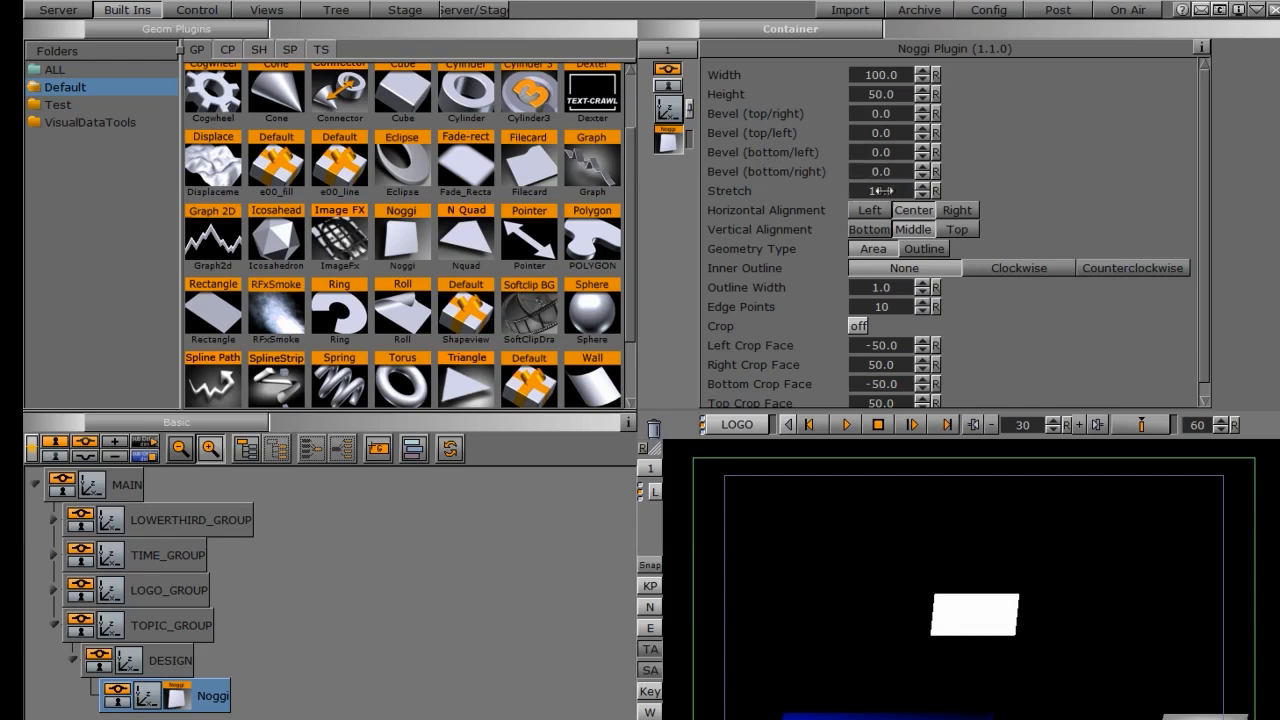
{"action": "key", "text": "Return"}
Step: Move the Noggi to the lower third's left end, at about X -272 and Y -143
{"action": "left_click", "coordinate": [672, 113]}
{"action": "left_click_drag", "start_coordinate": [783, 113], "coordinate": [552, 162]}
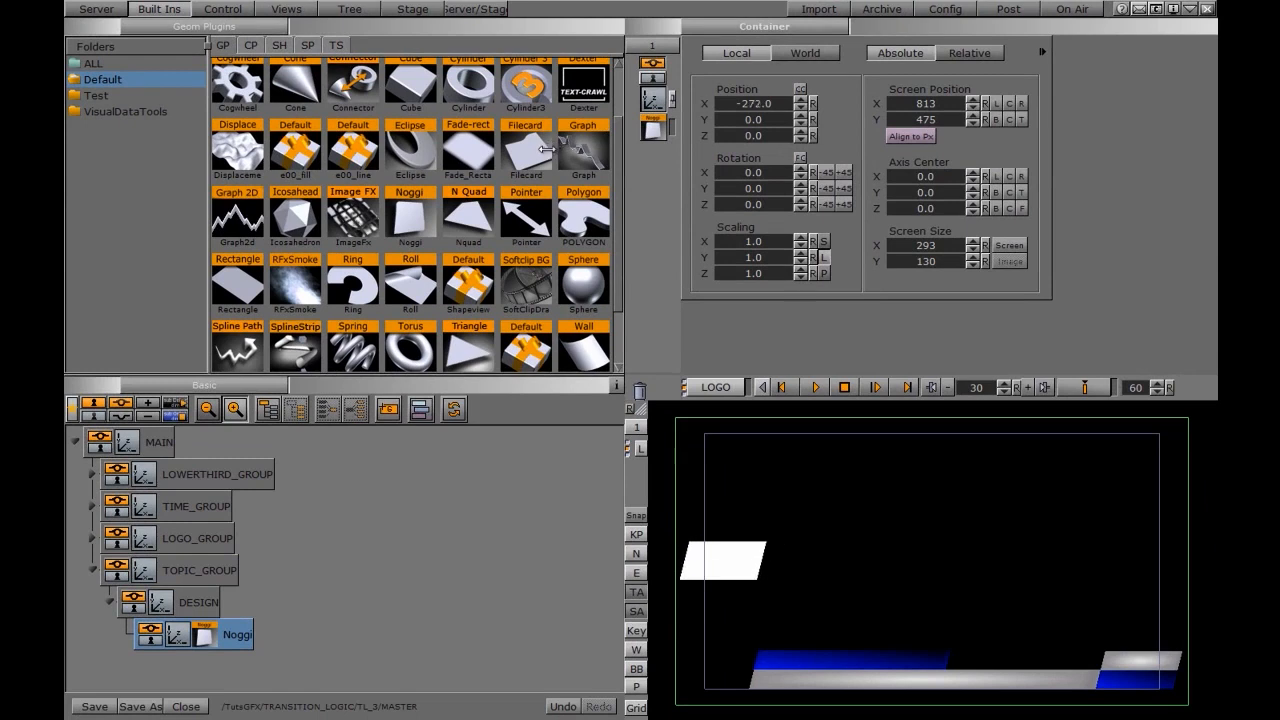
{"action": "left_click_drag", "start_coordinate": [758, 119], "coordinate": [648, 158]}
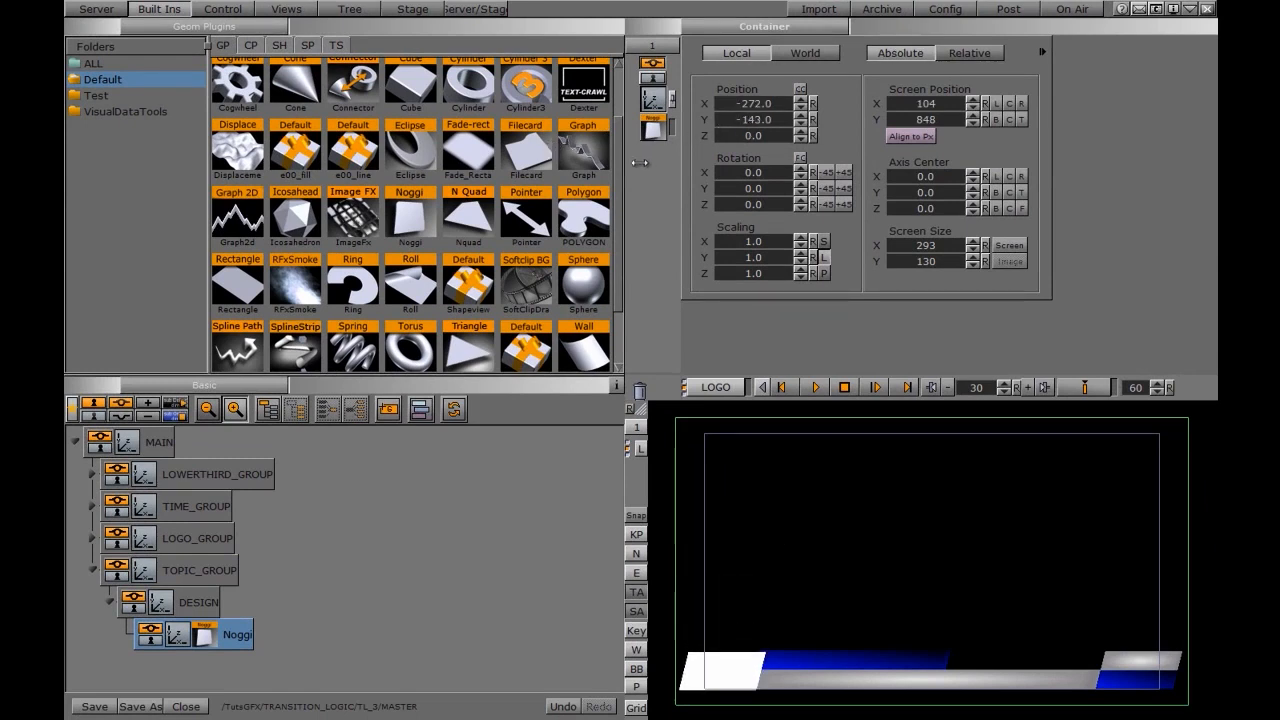
Step: Narrow the Noggi to a width of about 83.2 and adjust its position to X -274, Y -142
{"action": "left_click", "coordinate": [652, 128]}
{"action": "left_click_drag", "start_coordinate": [762, 68], "coordinate": [727, 68]}
{"action": "left_click", "coordinate": [821, 72]}
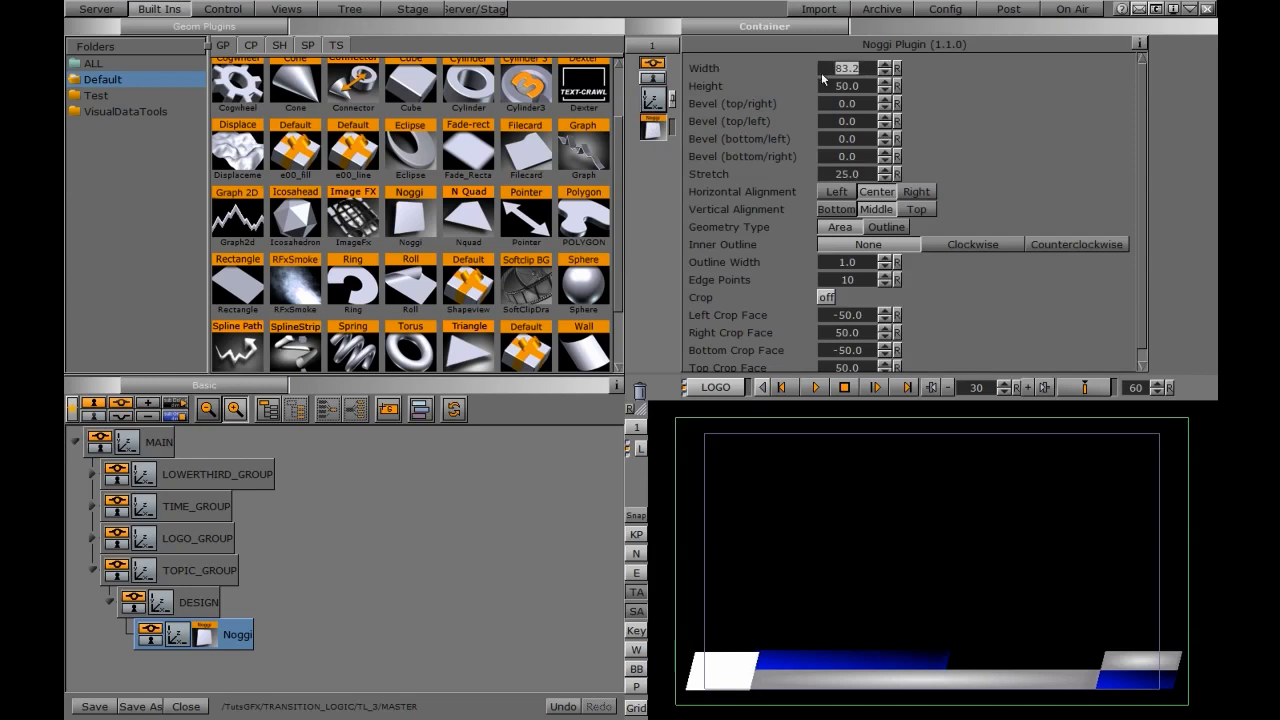
{"action": "left_click", "coordinate": [652, 98]}
{"action": "left_click_drag", "start_coordinate": [756, 104], "coordinate": [749, 120]}
Step: Apply the apeture image to the Noggi and set the texture scaling to 1.7 in X and Y
{"action": "left_click", "coordinate": [96, 9]}
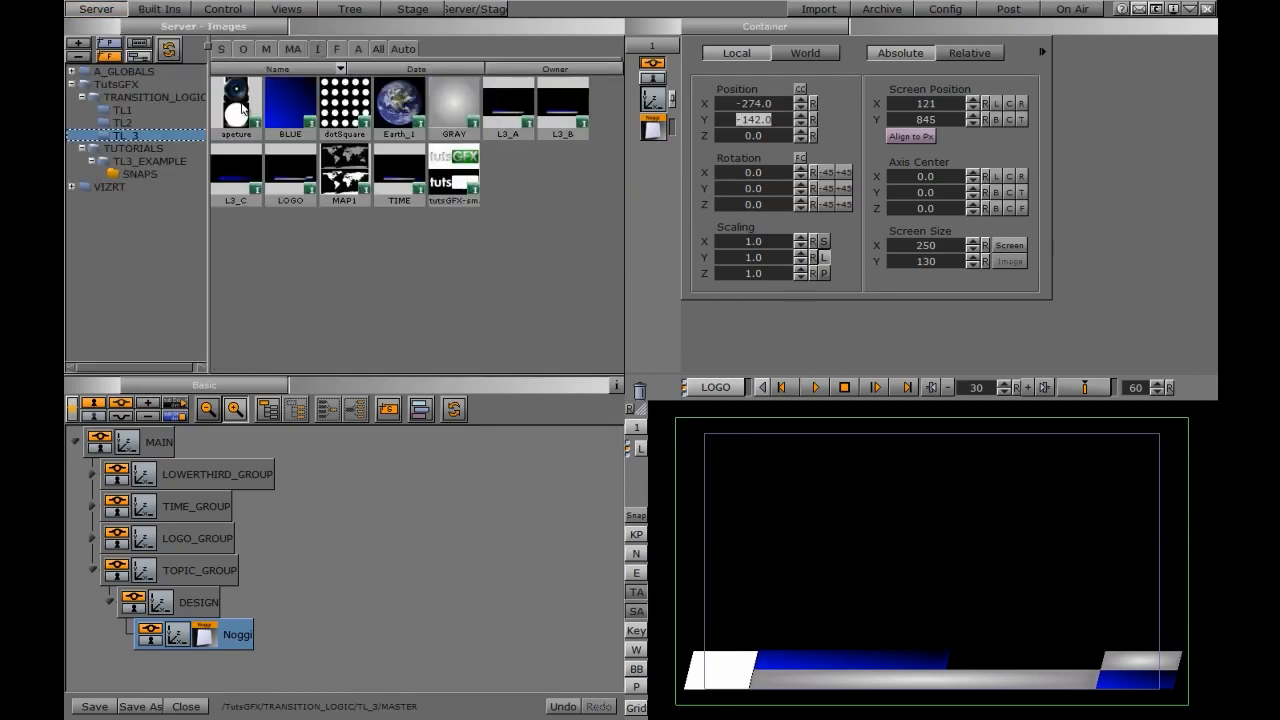
{"action": "left_click_drag", "start_coordinate": [240, 100], "coordinate": [238, 636]}
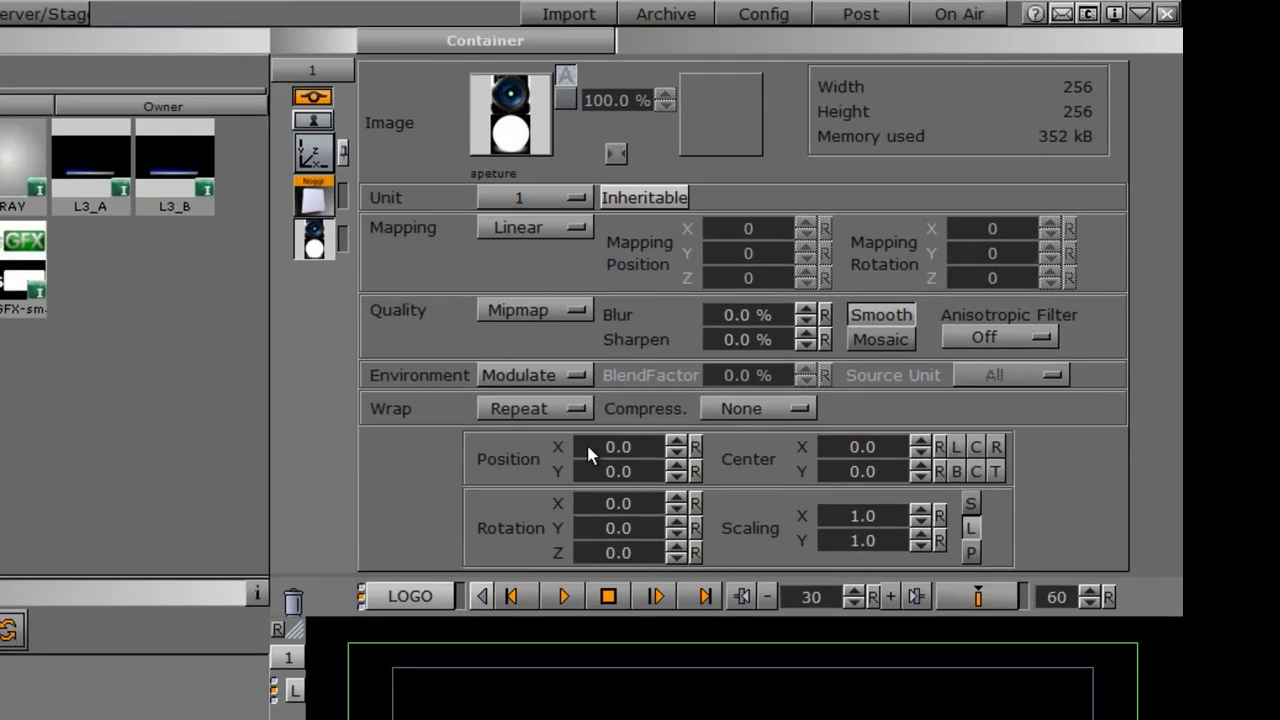
{"action": "left_click_drag", "start_coordinate": [836, 514], "coordinate": [930, 512]}
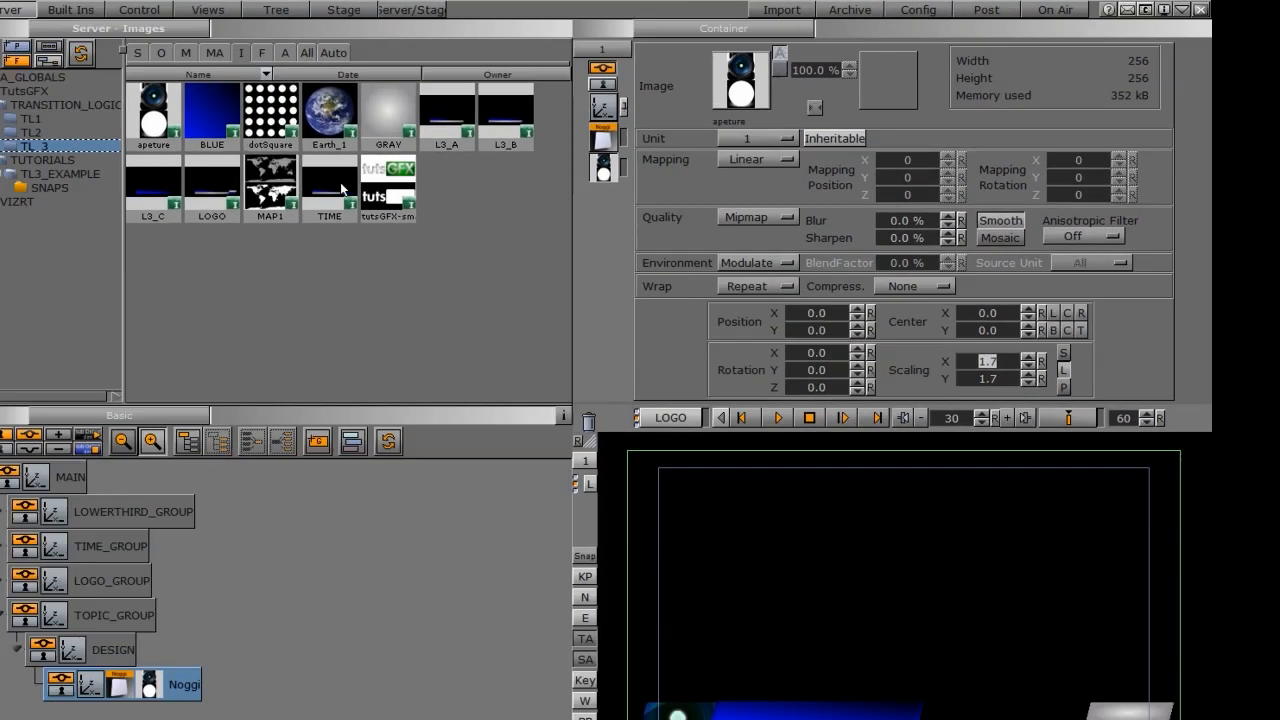
Step: Create a new material named GREEN in the TL_3 folder
{"action": "left_click", "coordinate": [264, 50]}
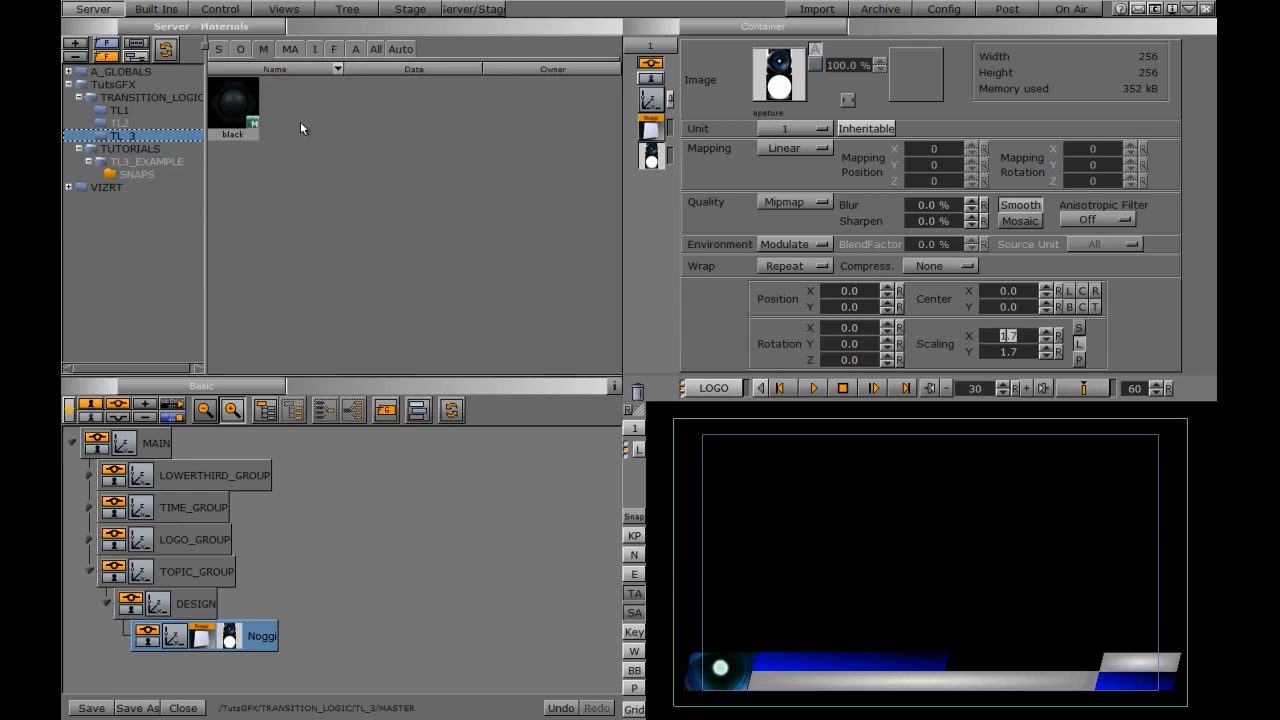
{"action": "right_click", "coordinate": [298, 116]}
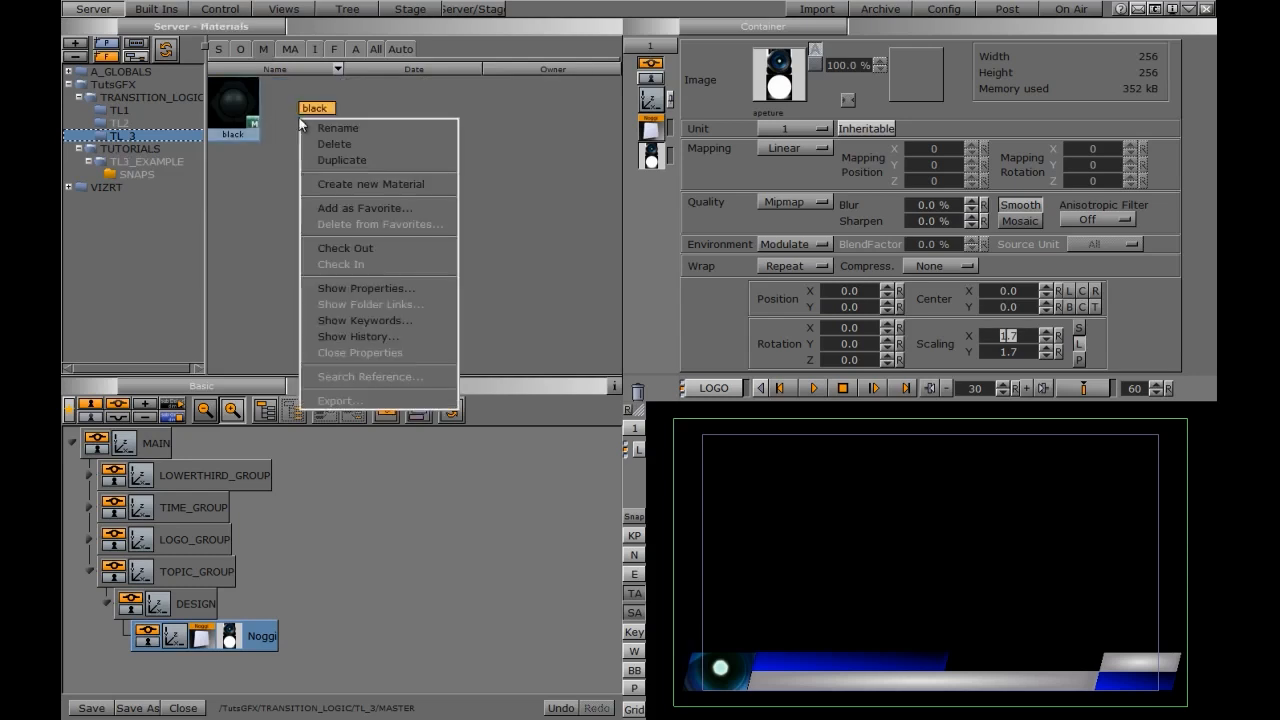
{"action": "left_click", "coordinate": [320, 179]}
{"action": "type", "text": "GREEN"}
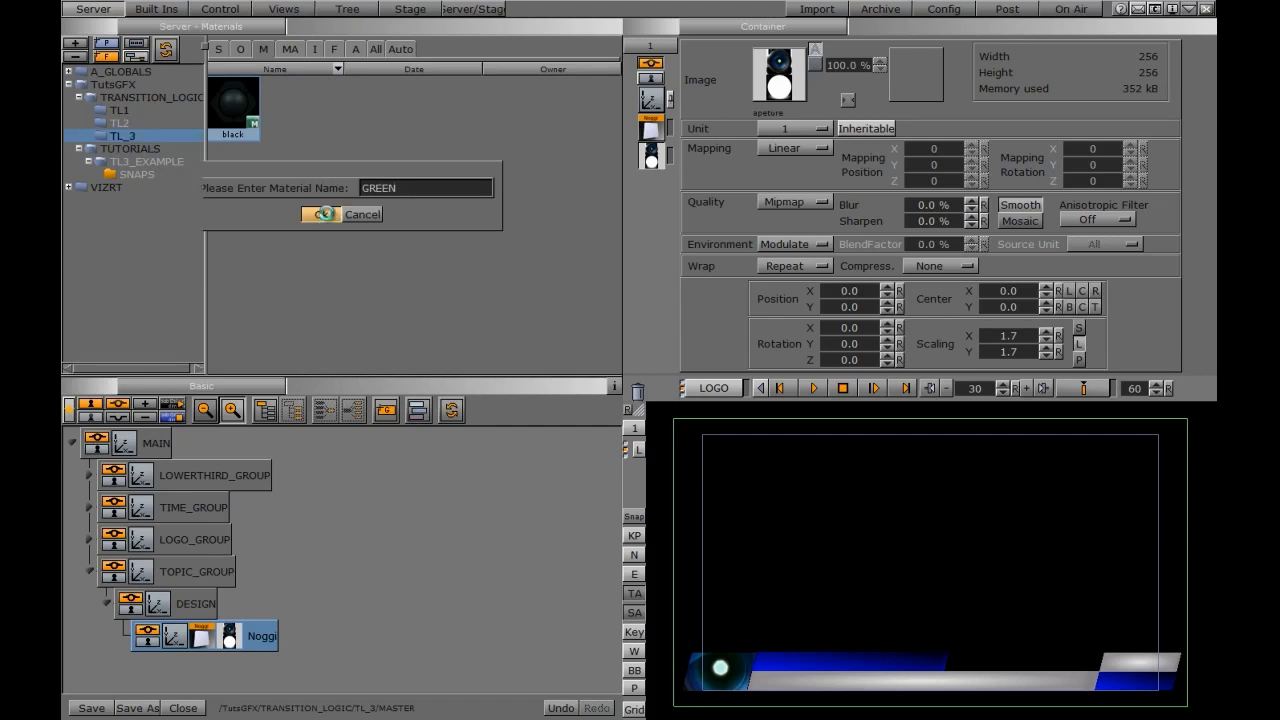
{"action": "left_click", "coordinate": [321, 214]}
Step: Set the GREEN material's diffuse color to about R 34, G 204, B 38 and apply it to the Noggi
{"action": "double_click", "coordinate": [289, 110]}
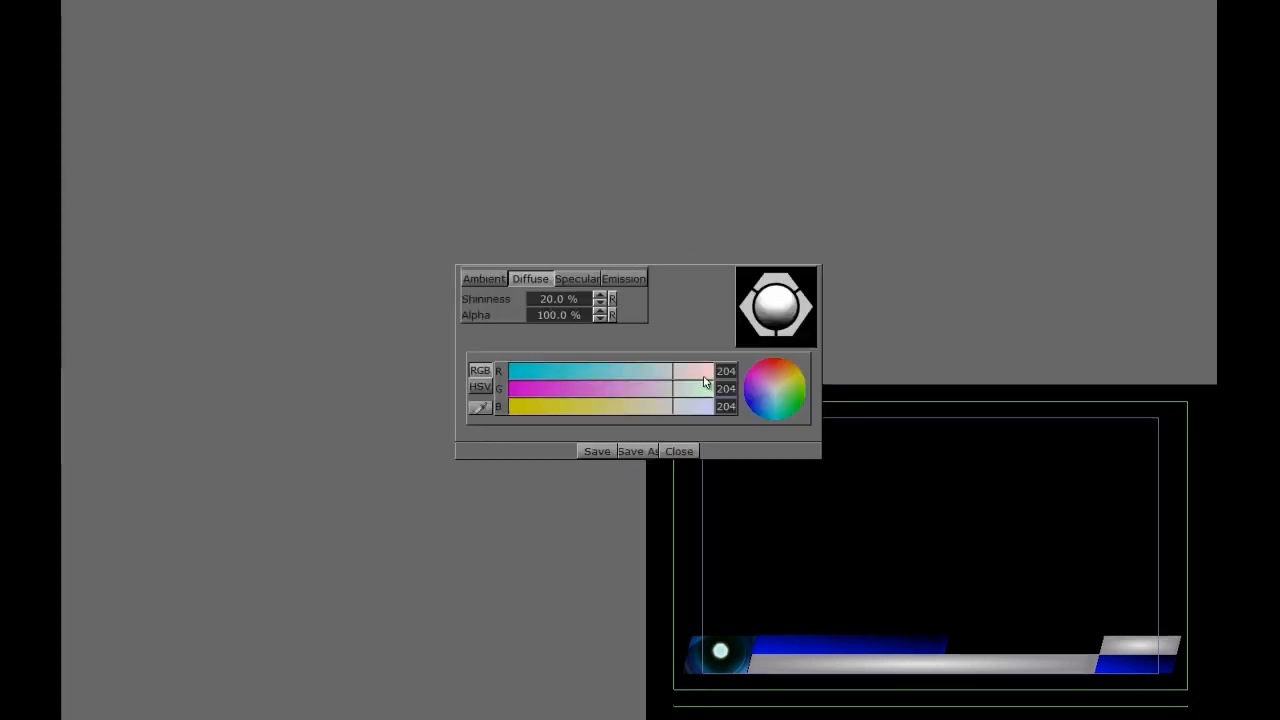
{"action": "left_click", "coordinate": [800, 396]}
{"action": "left_click", "coordinate": [539, 377]}
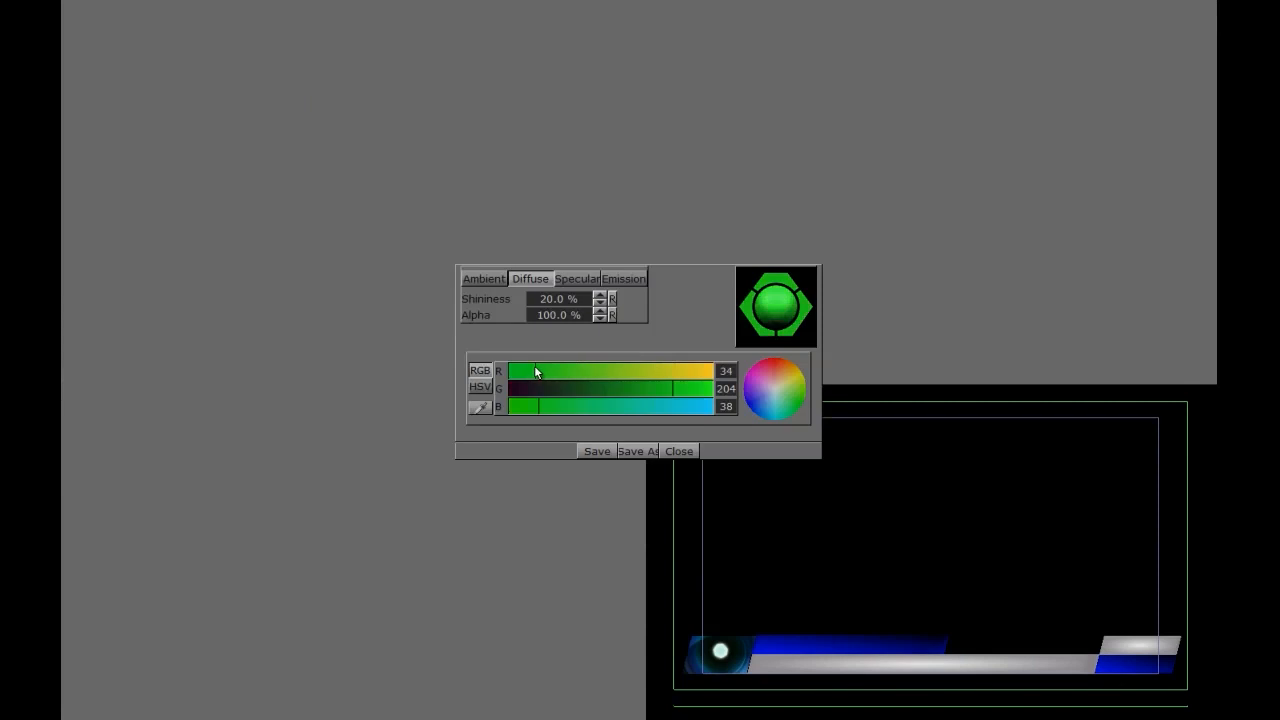
{"action": "left_click", "coordinate": [679, 451]}
{"action": "left_click_drag", "start_coordinate": [290, 105], "coordinate": [225, 638]}
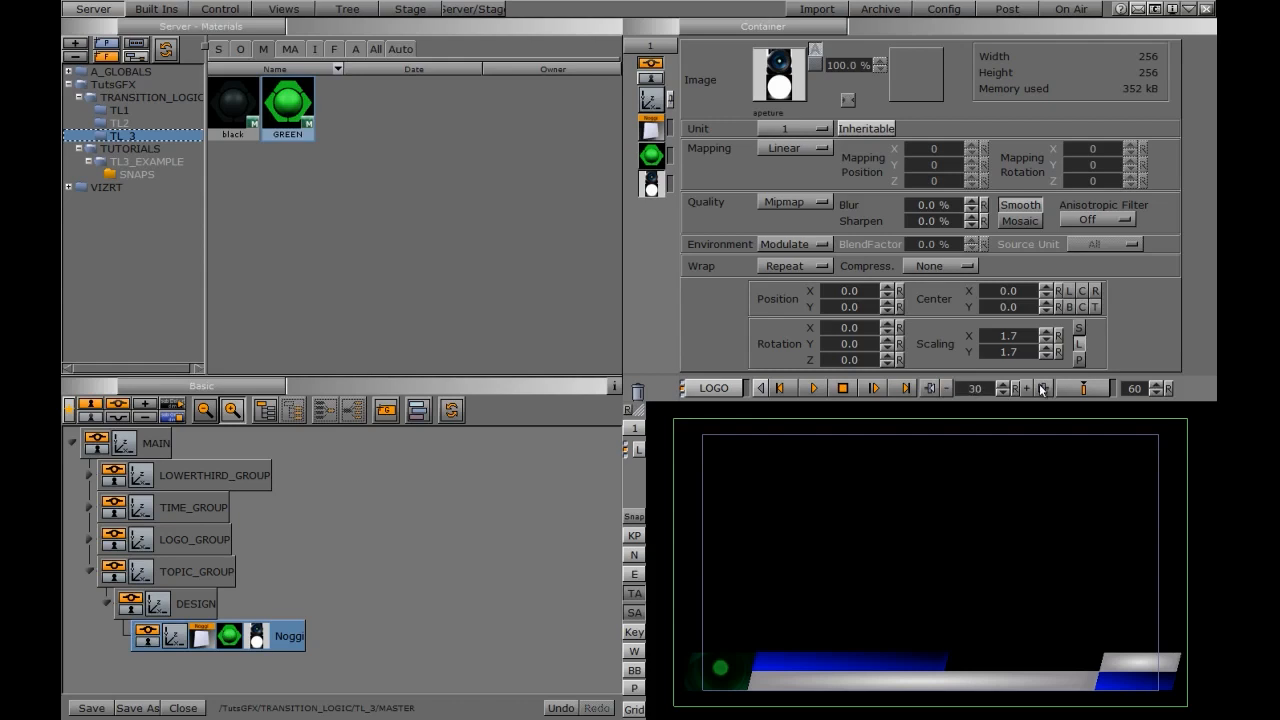
Step: Animate the Noggi's X position with keyframes from -426 at frame 0 to -274 at frame 30
{"action": "left_click", "coordinate": [1079, 391]}
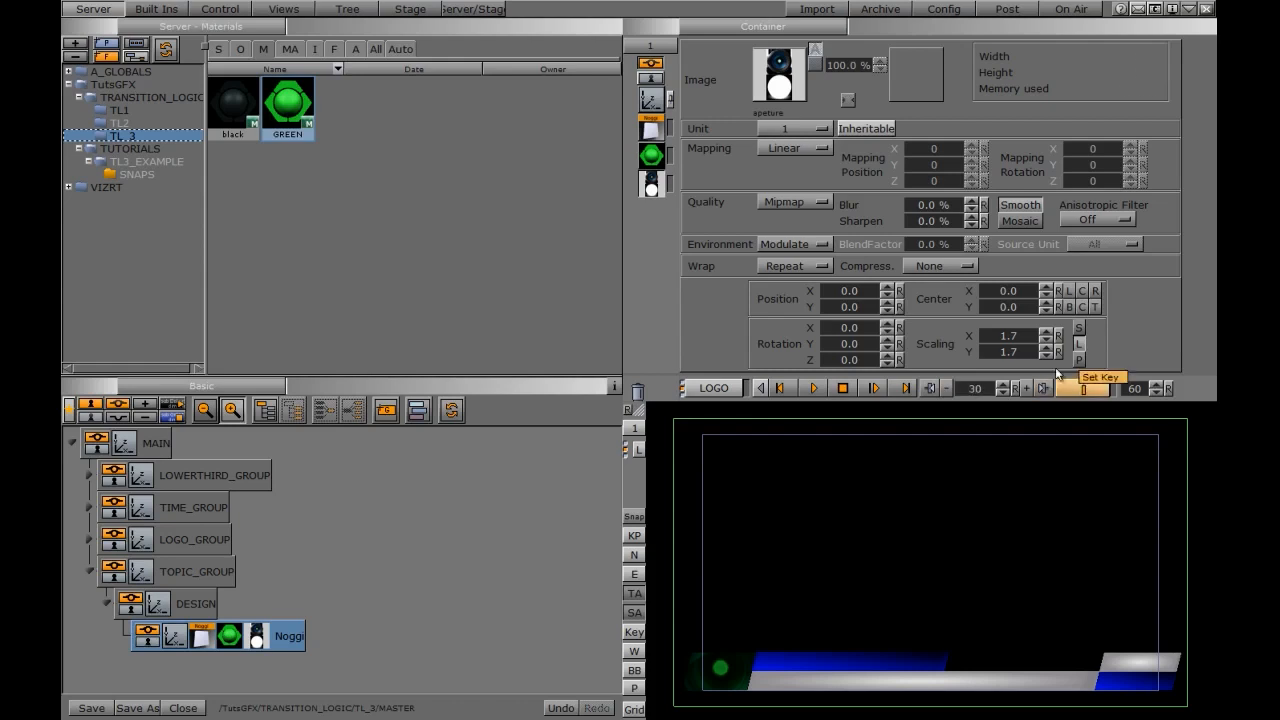
{"action": "left_click_drag", "start_coordinate": [985, 392], "coordinate": [860, 388]}
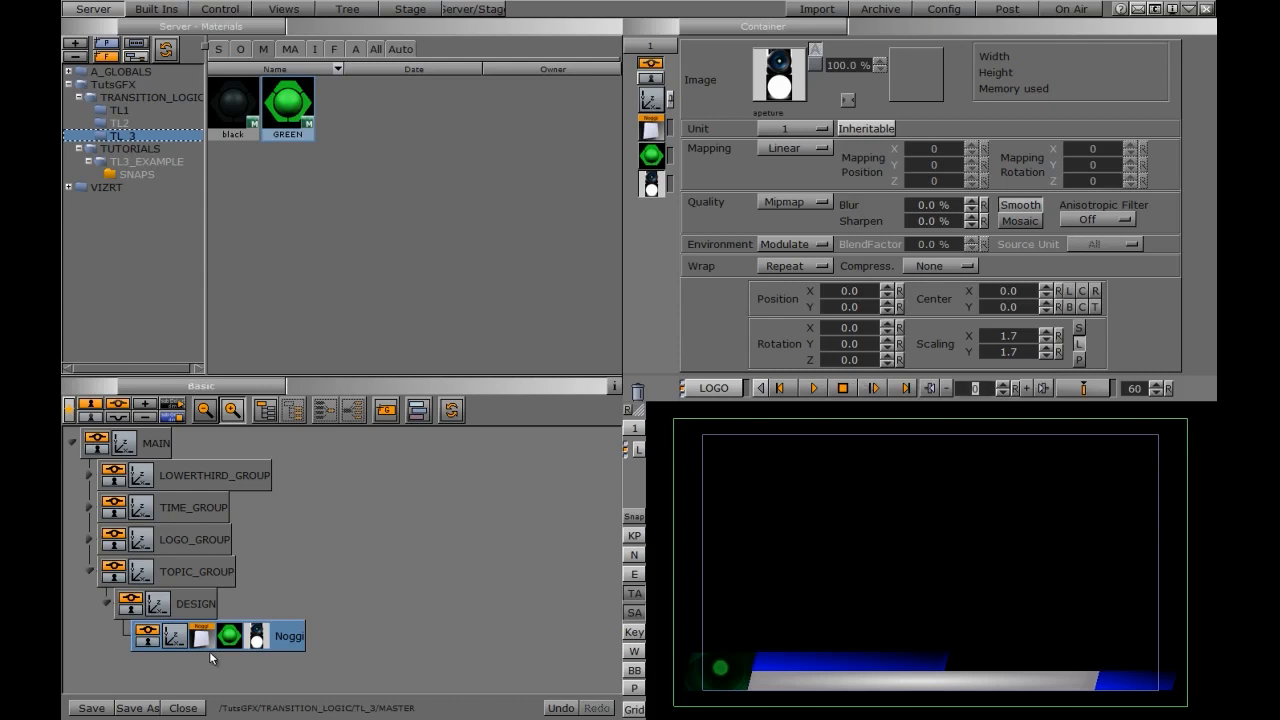
{"action": "left_click", "coordinate": [651, 99]}
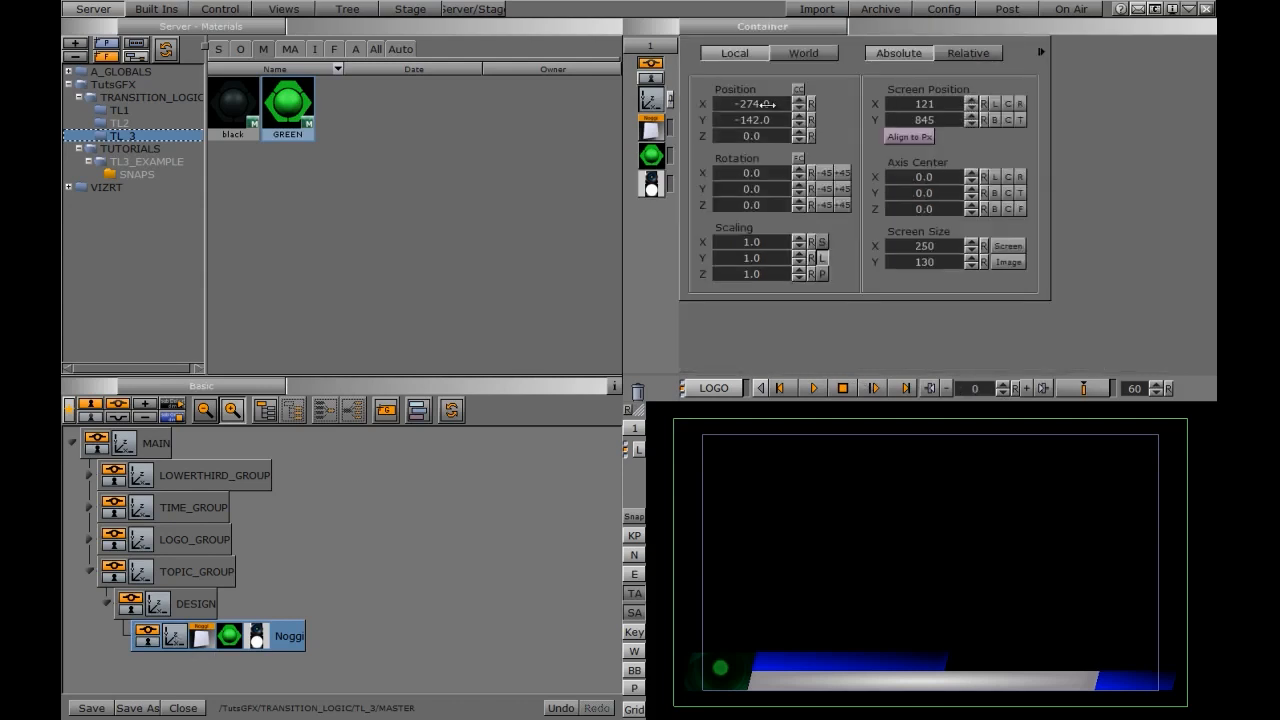
{"action": "left_click_drag", "start_coordinate": [765, 104], "coordinate": [645, 107]}
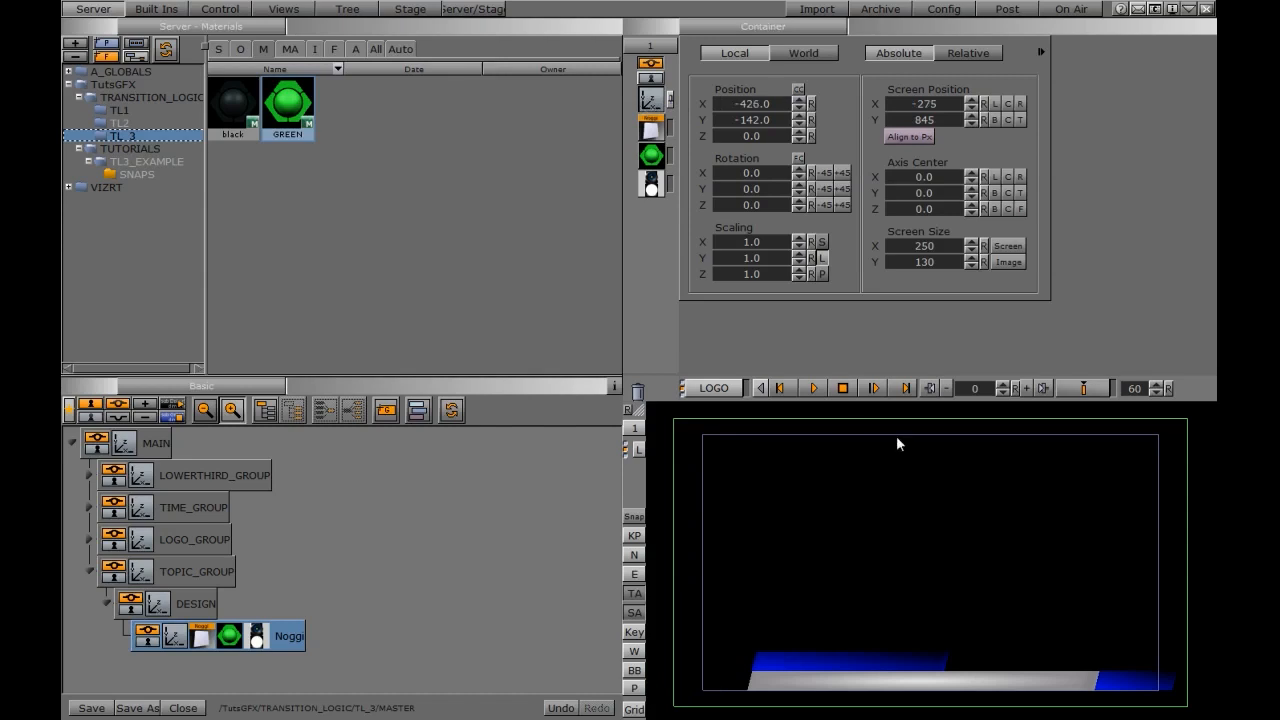
{"action": "left_click", "coordinate": [1073, 392]}
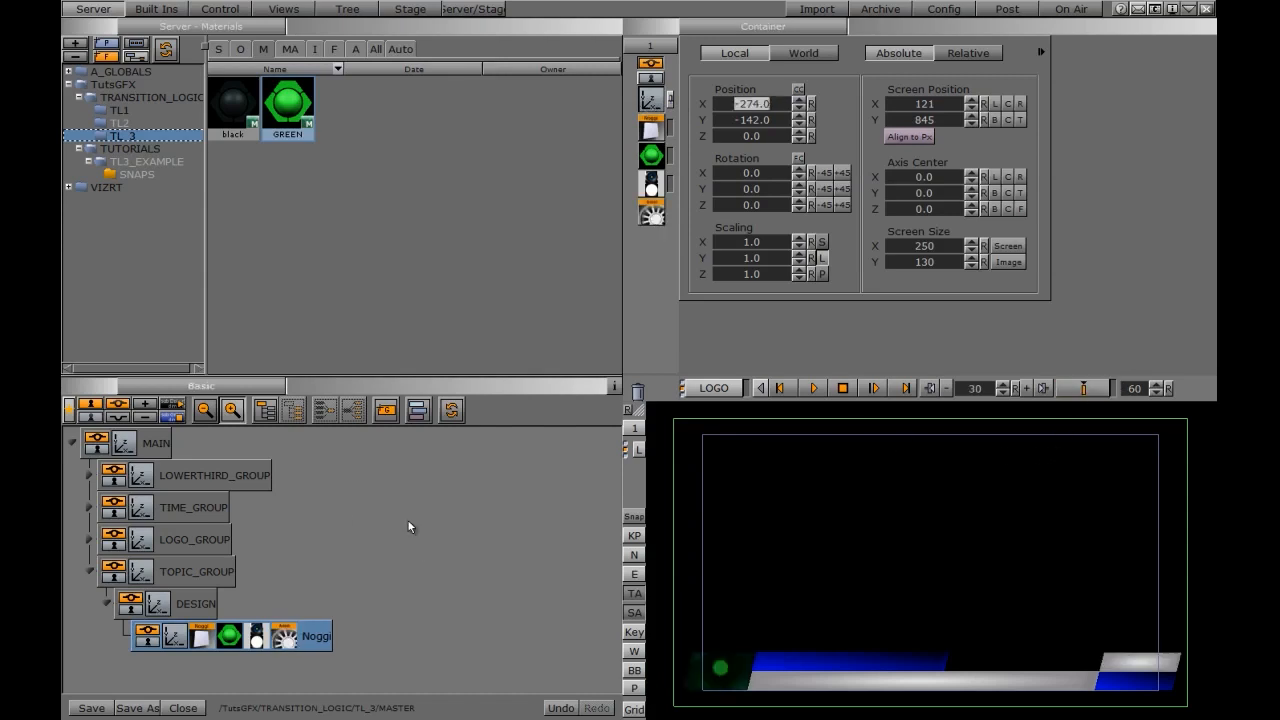
Step: Rename the Noggi container as TOPIC_BOX
{"action": "left_click", "coordinate": [283, 640]}
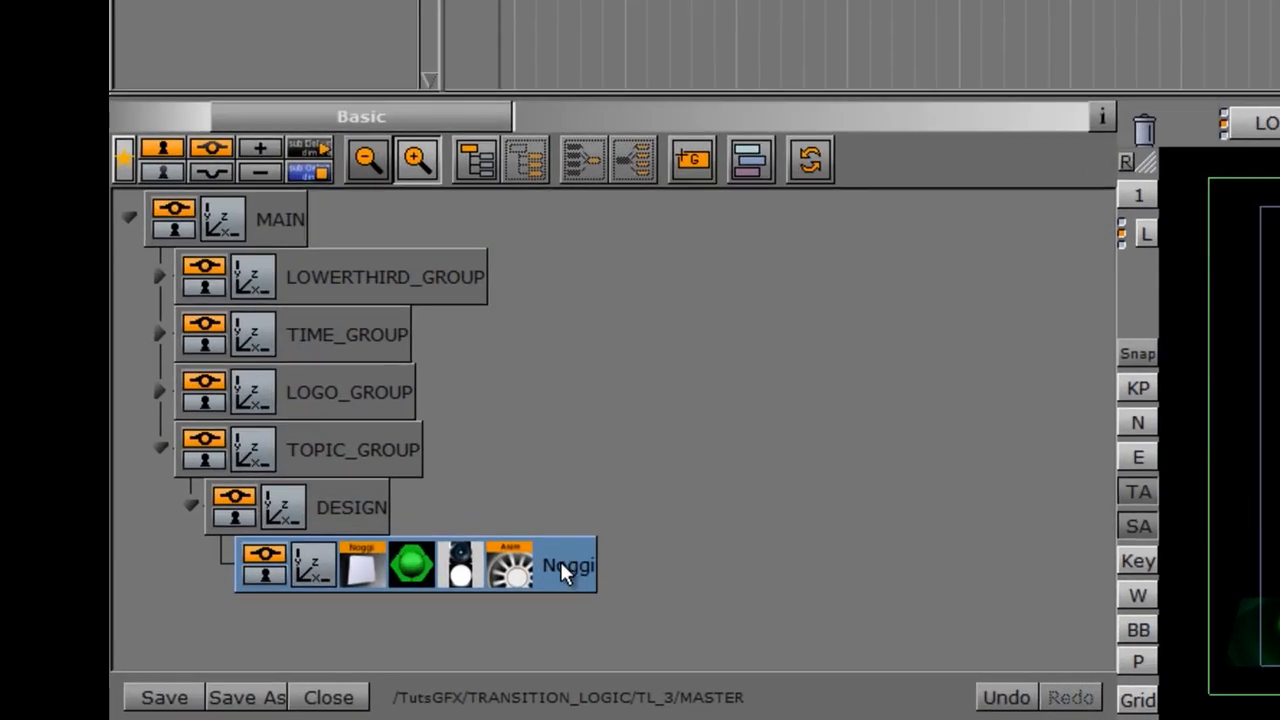
{"action": "double_click", "coordinate": [435, 596]}
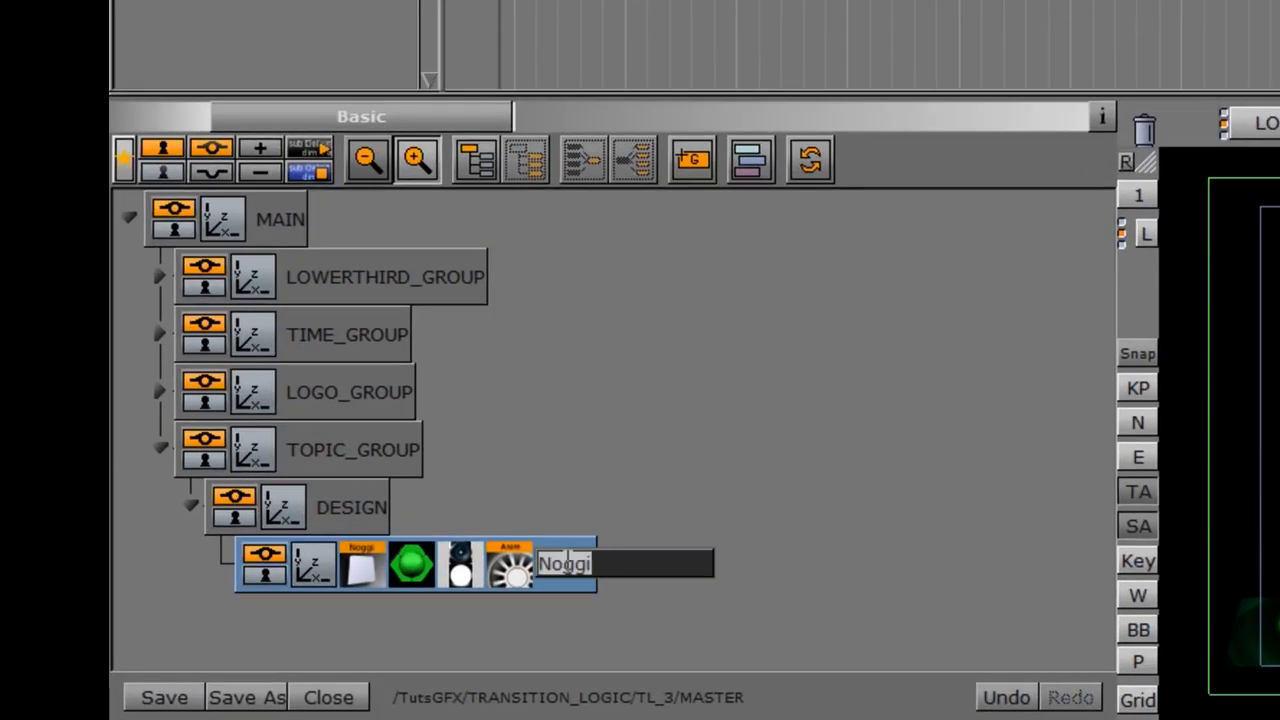
{"action": "type", "text": "TOPIC_BOX"}
{"action": "key", "text": "Return"}
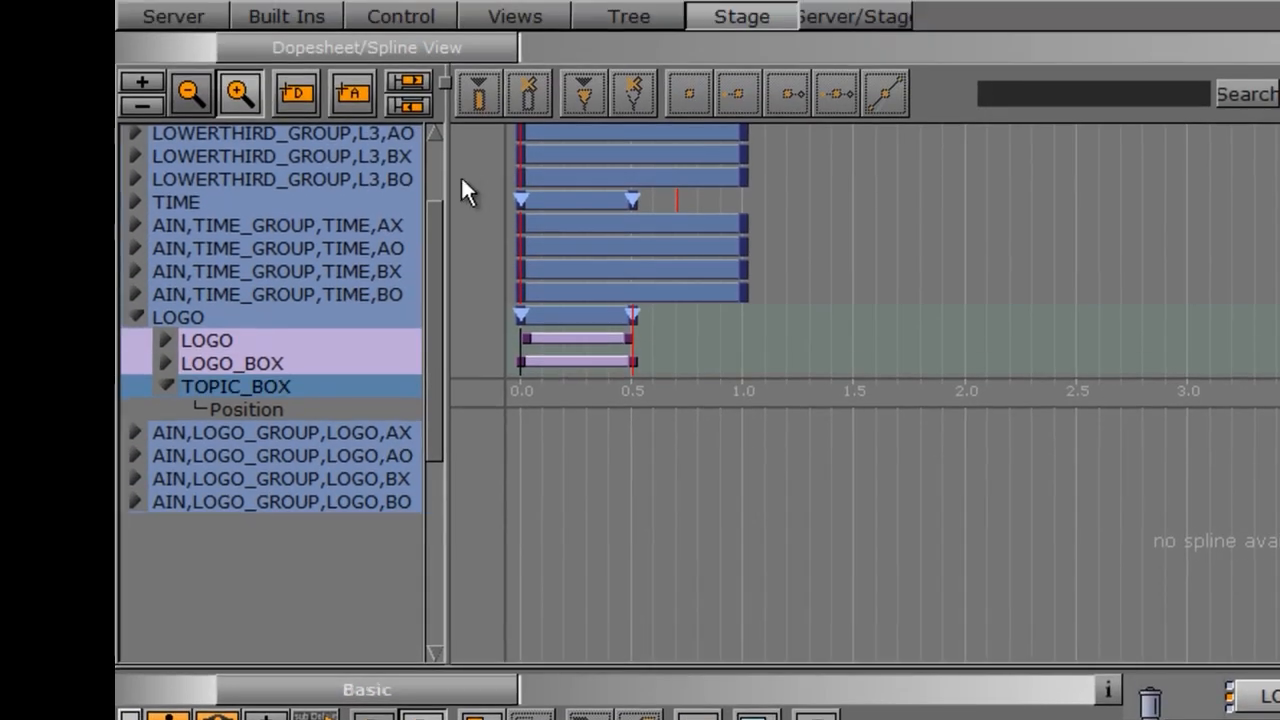
Step: Create a new director named TOPIC and move the TOPIC_BOX animation from the LOGO director into it
{"action": "left_click_drag", "start_coordinate": [296, 95], "coordinate": [197, 558]}
{"action": "right_click", "coordinate": [193, 524]}
{"action": "left_click", "coordinate": [233, 541]}
{"action": "type", "text": "TOPIC"}
{"action": "key", "text": "Return"}
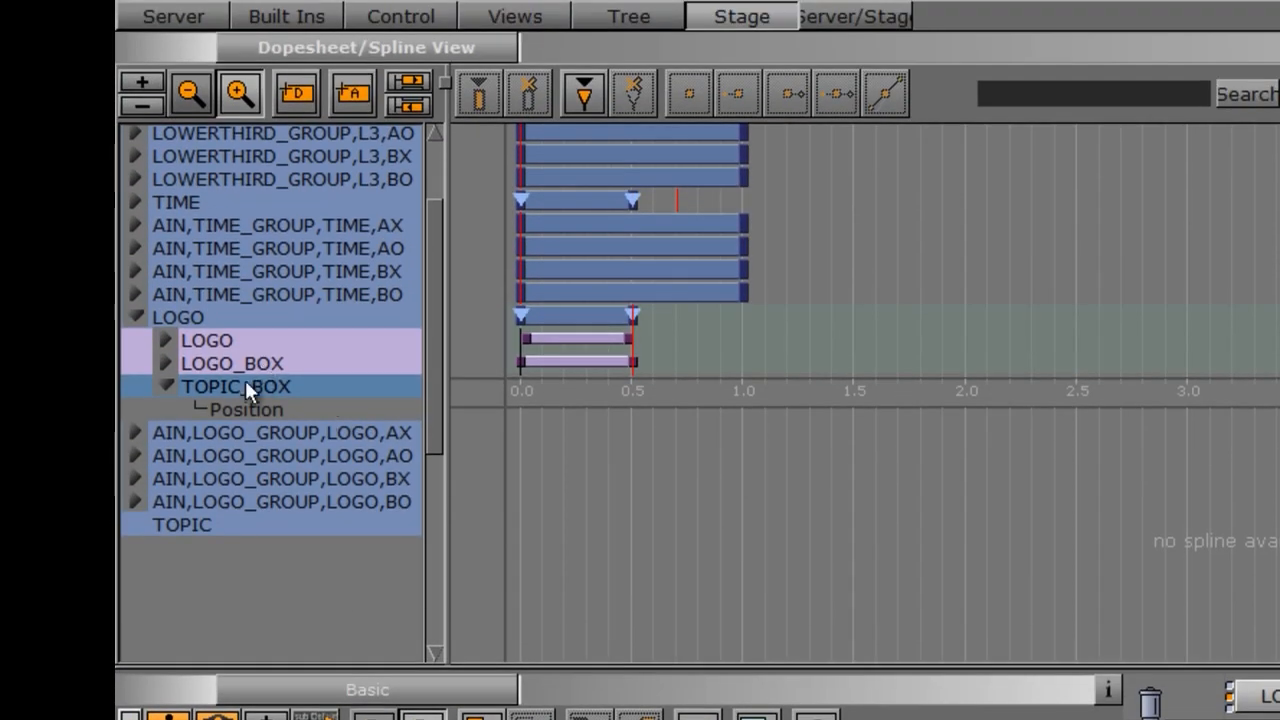
{"action": "left_click_drag", "start_coordinate": [242, 383], "coordinate": [293, 522]}
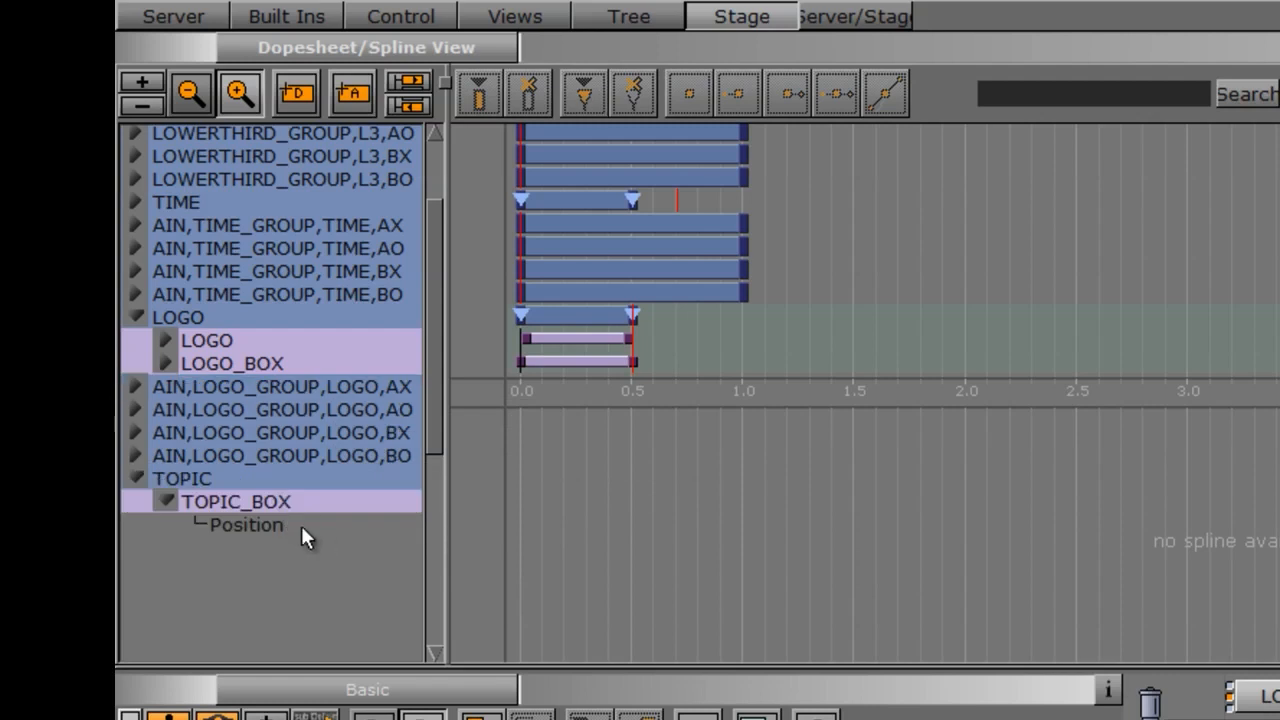
Step: Add a stop at frame 0 and a stop named A at frame 30 to the TOPIC director
{"action": "left_click_drag", "start_coordinate": [428, 418], "coordinate": [434, 477]}
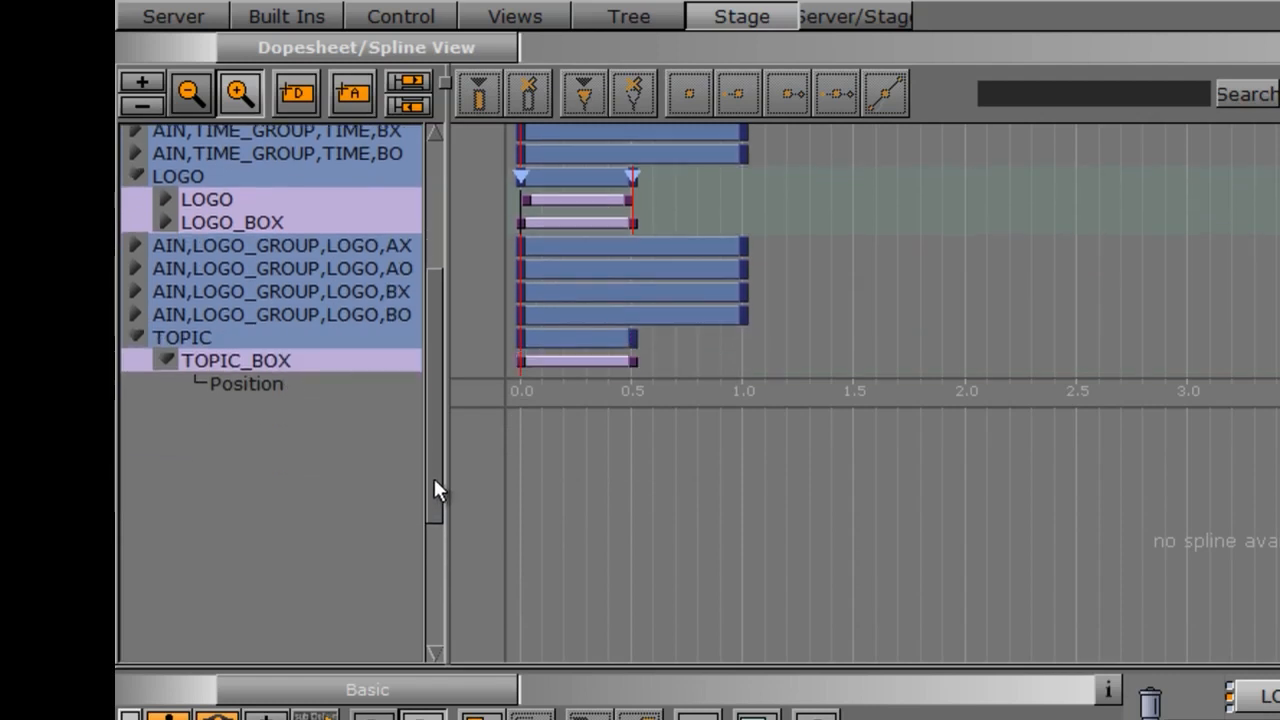
{"action": "left_click", "coordinate": [321, 319]}
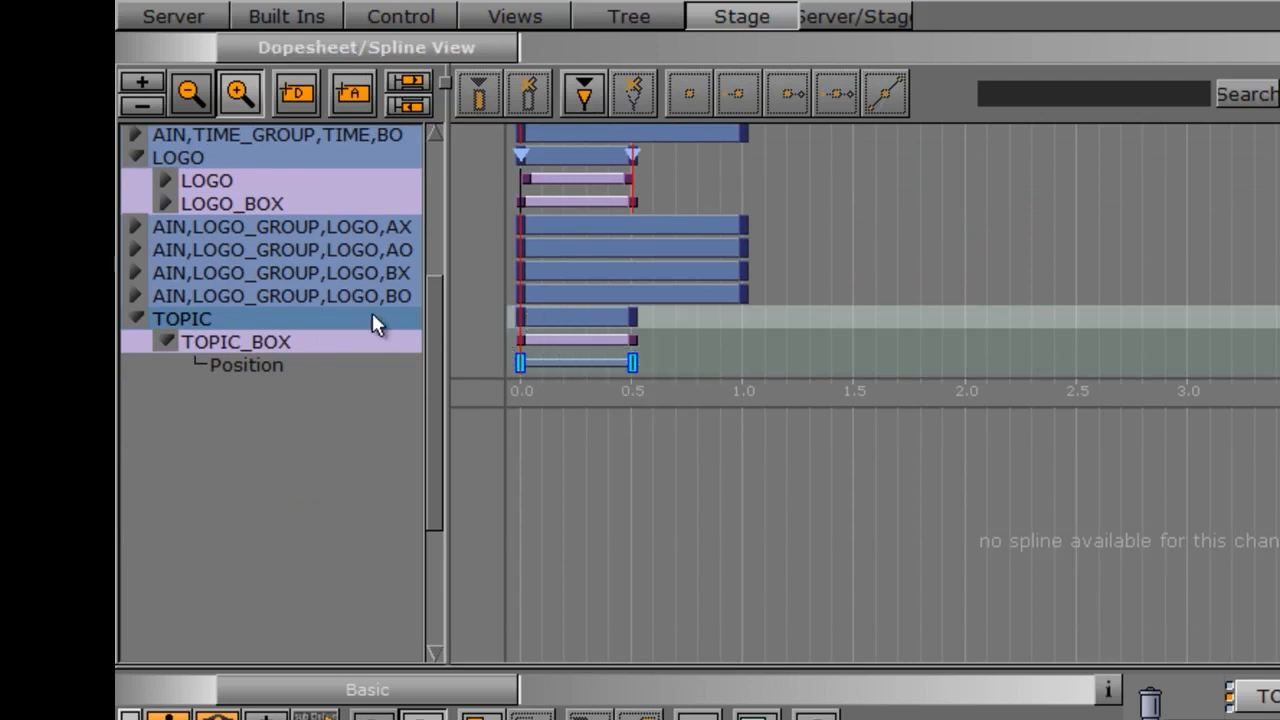
{"action": "left_click", "coordinate": [583, 93]}
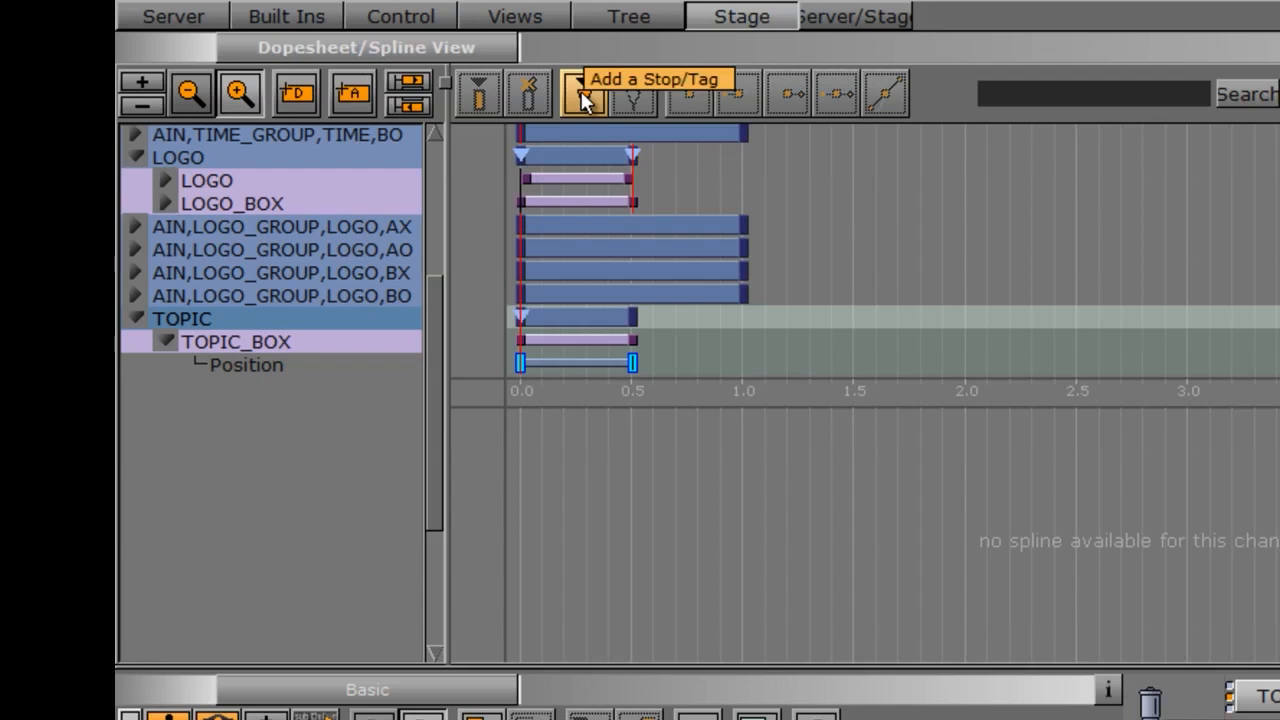
{"action": "left_click", "coordinate": [516, 314]}
{"action": "left_click", "coordinate": [934, 177]}
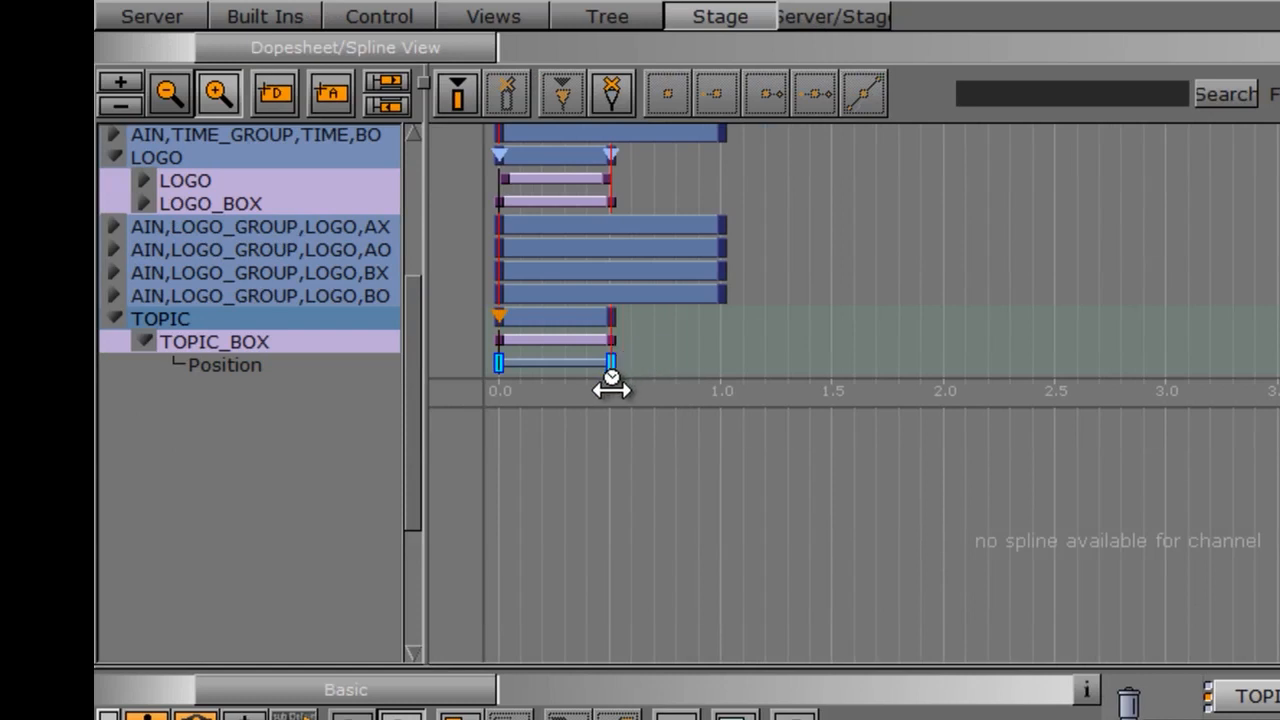
{"action": "left_click", "coordinate": [324, 318]}
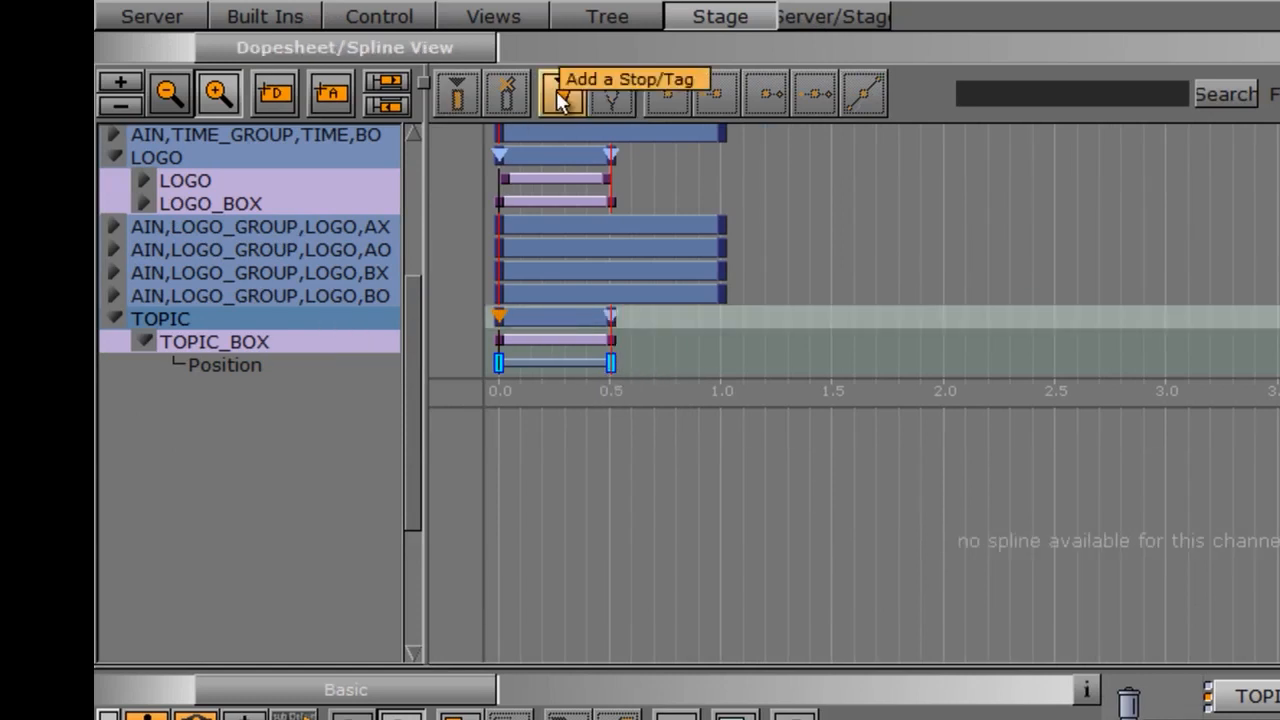
{"action": "left_click", "coordinate": [608, 310]}
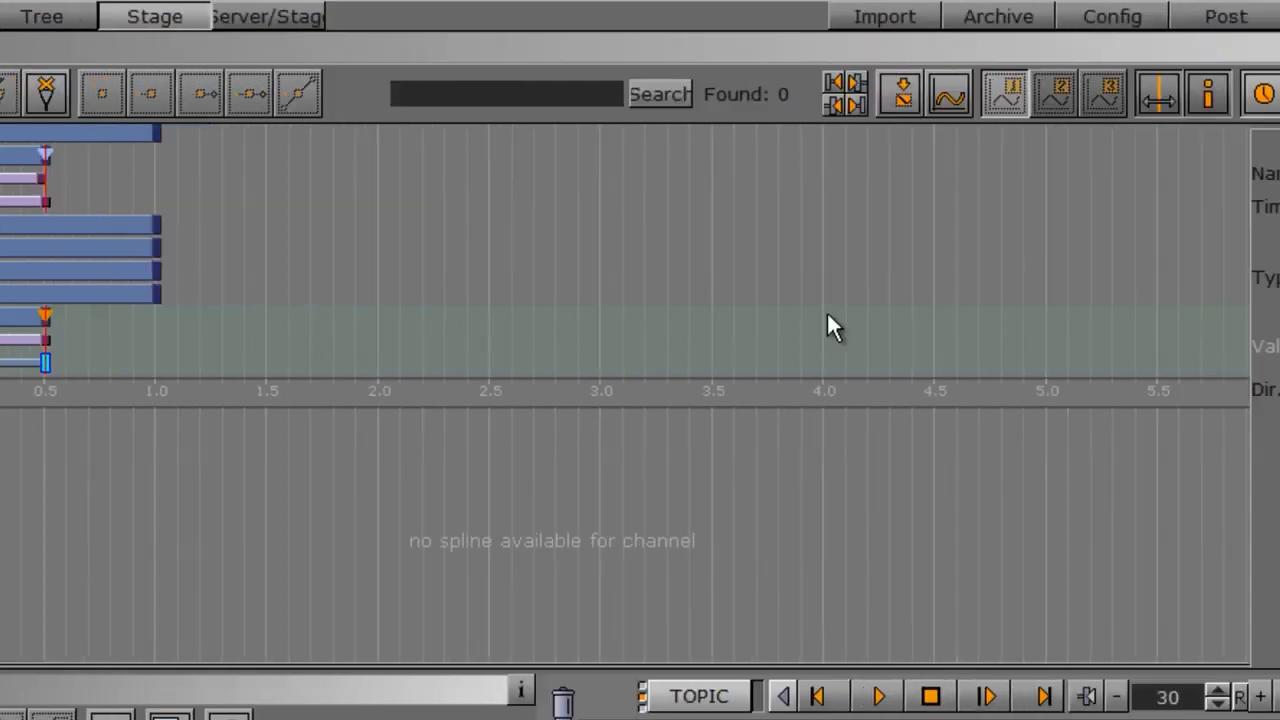
{"action": "type", "text": "A"}
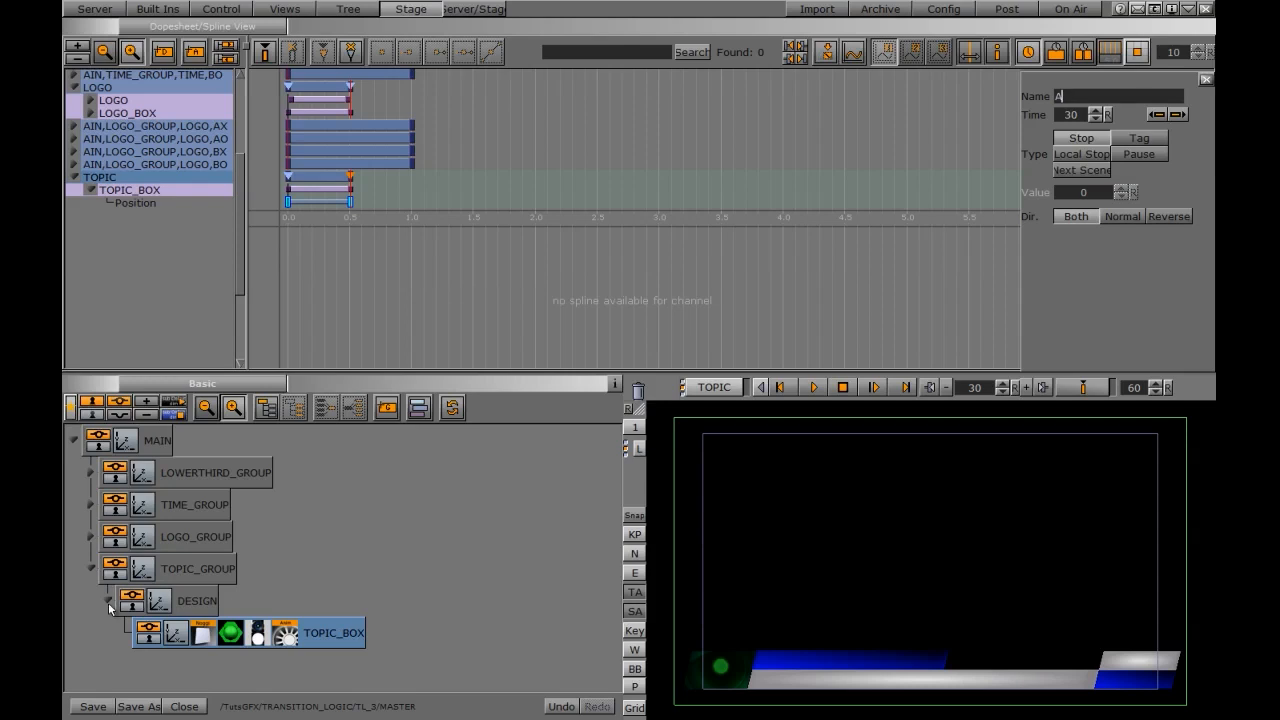
Step: Add a new group above DESIGN inside TOPIC_GROUP and name it TOPIC
{"action": "left_click", "coordinate": [108, 599]}
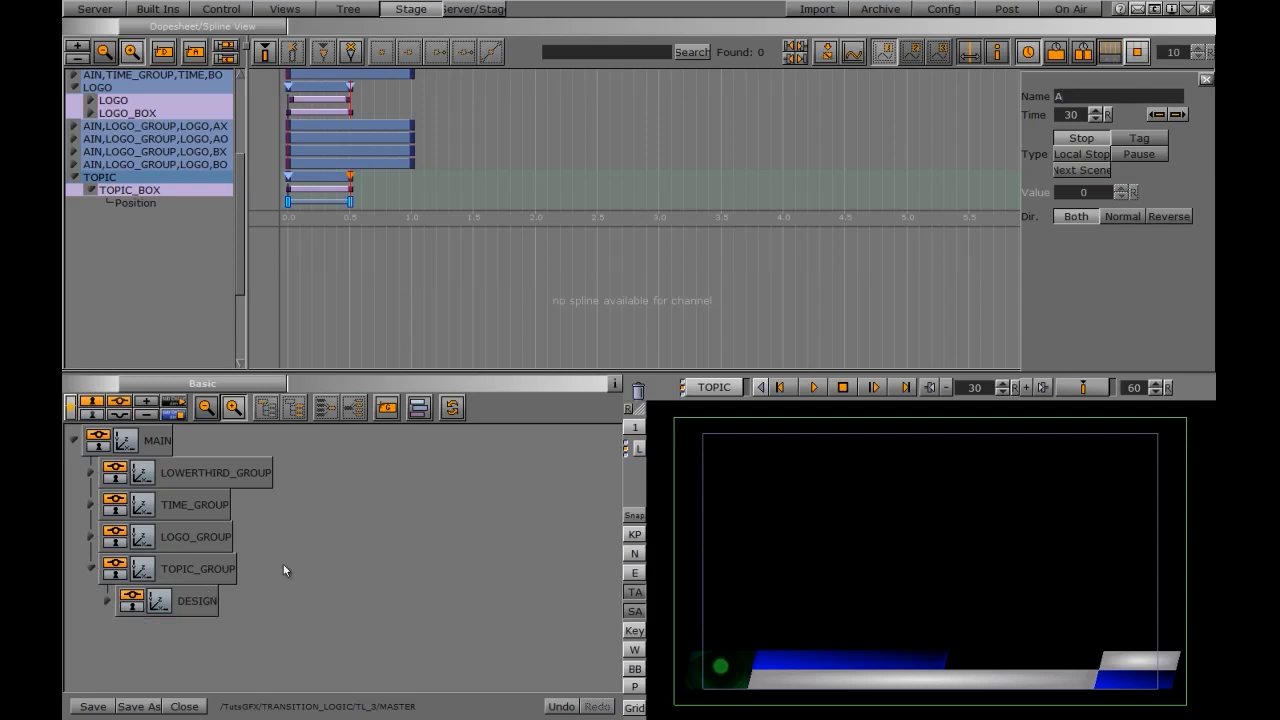
{"action": "left_click_drag", "start_coordinate": [378, 418], "coordinate": [268, 575]}
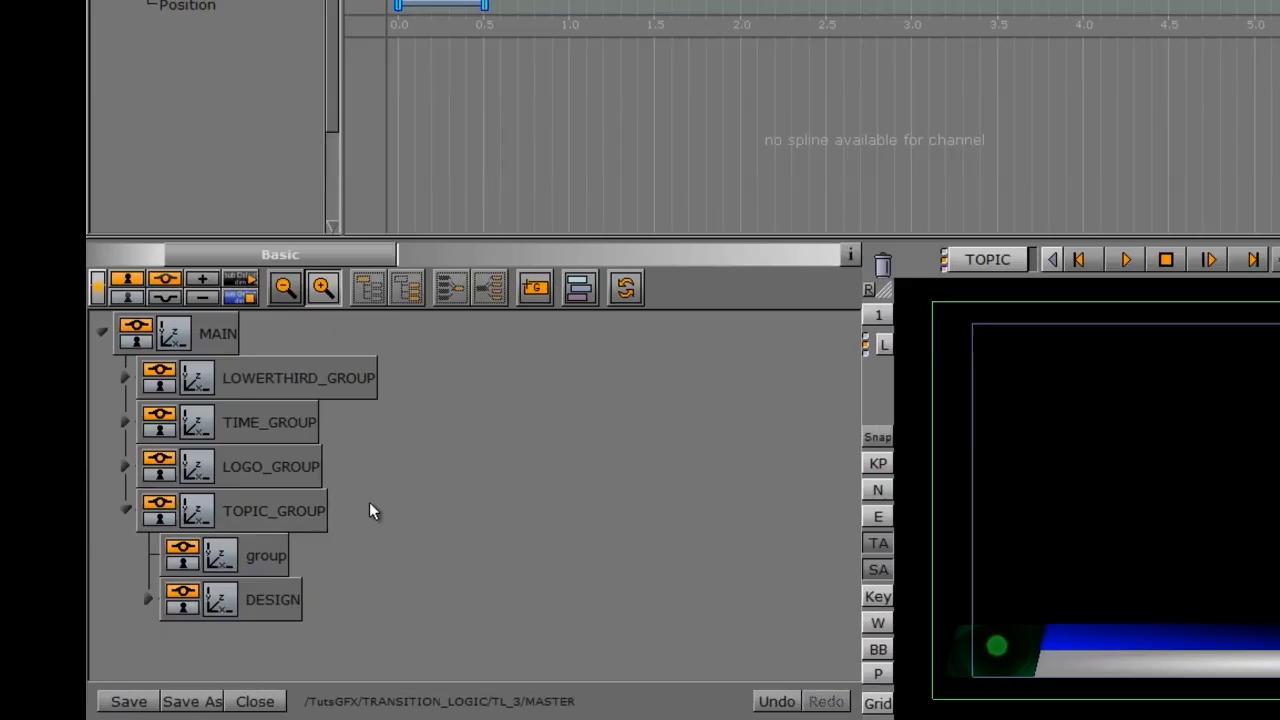
{"action": "double_click", "coordinate": [347, 500]}
{"action": "type", "text": "TOPIC"}
{"action": "key", "text": "Return"}
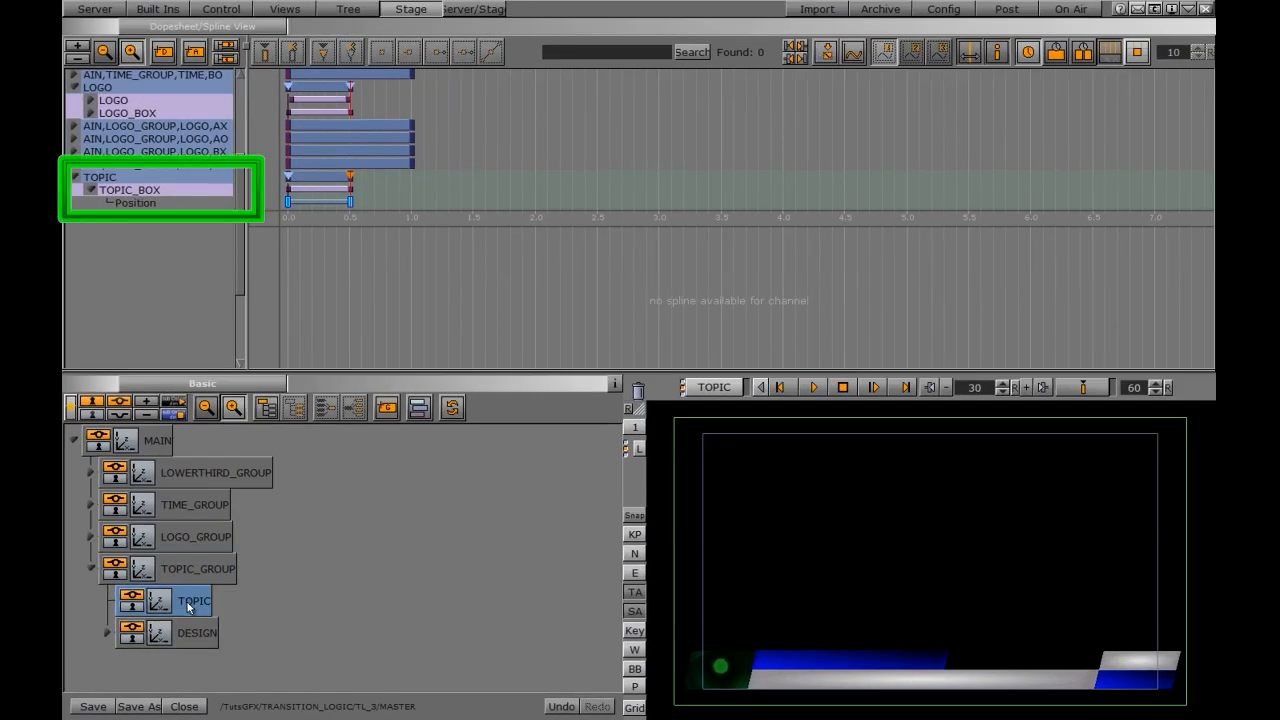
Step: Apply the Toggle plugin to the TOPIC container, generate its default keyframes and collapse TOPIC_GROUP
{"action": "left_click", "coordinate": [157, 9]}
{"action": "left_click", "coordinate": [254, 46]}
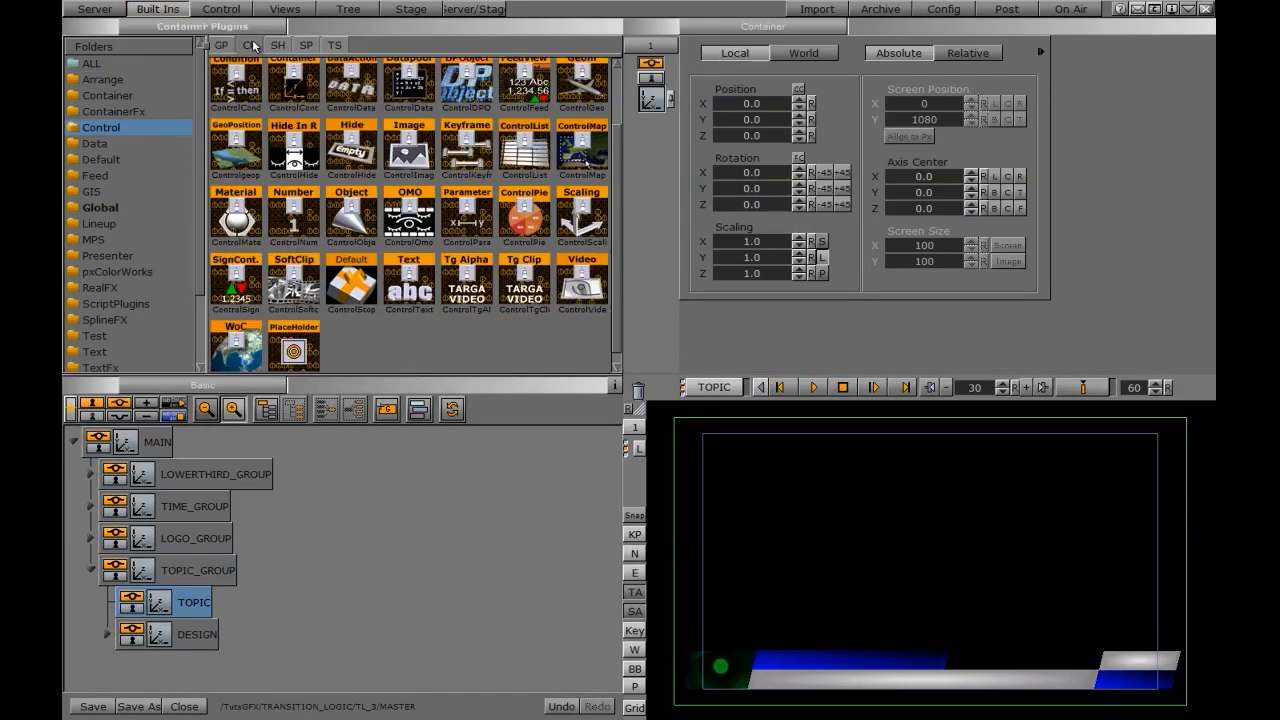
{"action": "left_click", "coordinate": [110, 96]}
{"action": "left_click_drag", "start_coordinate": [298, 163], "coordinate": [188, 606]}
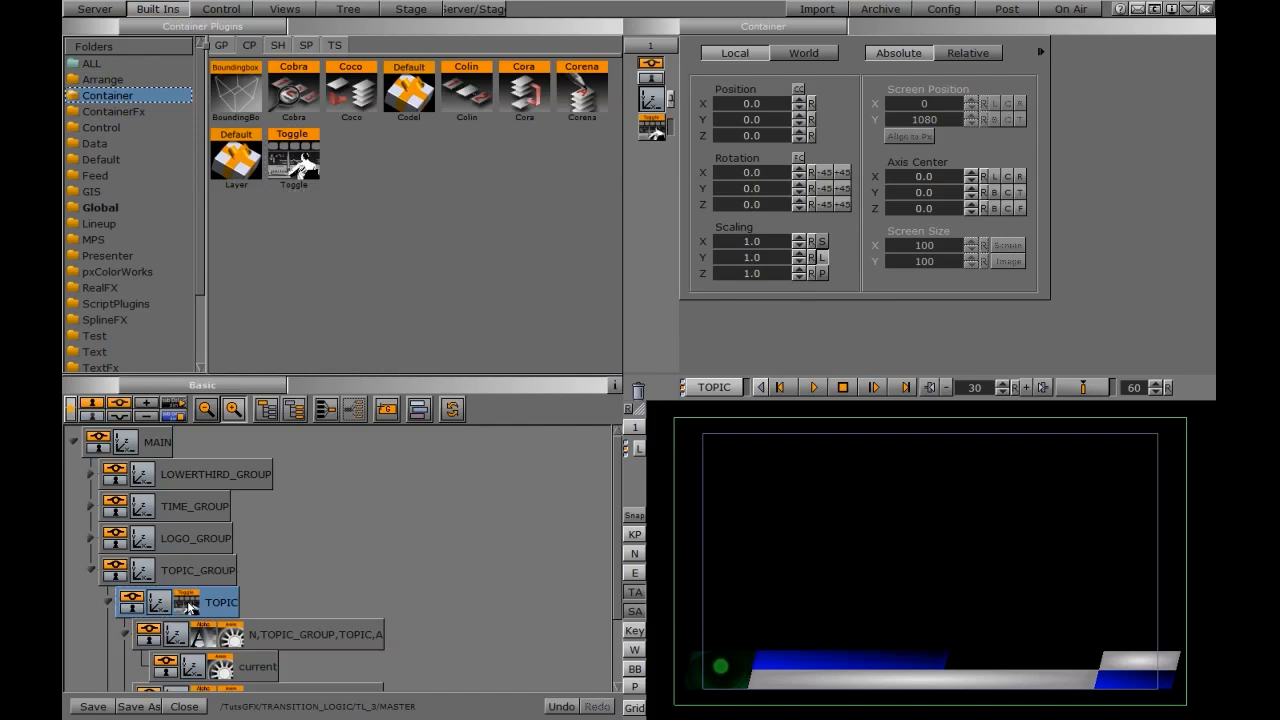
{"action": "left_click", "coordinate": [188, 606]}
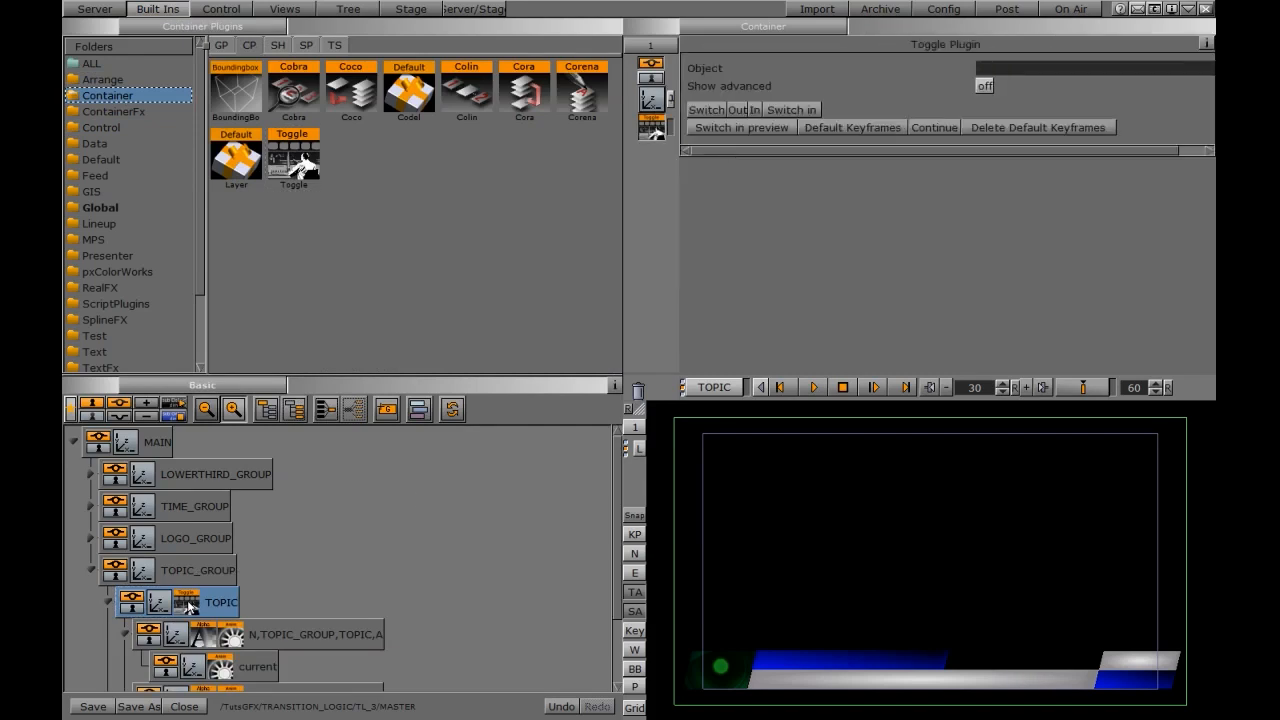
{"action": "left_click", "coordinate": [849, 128]}
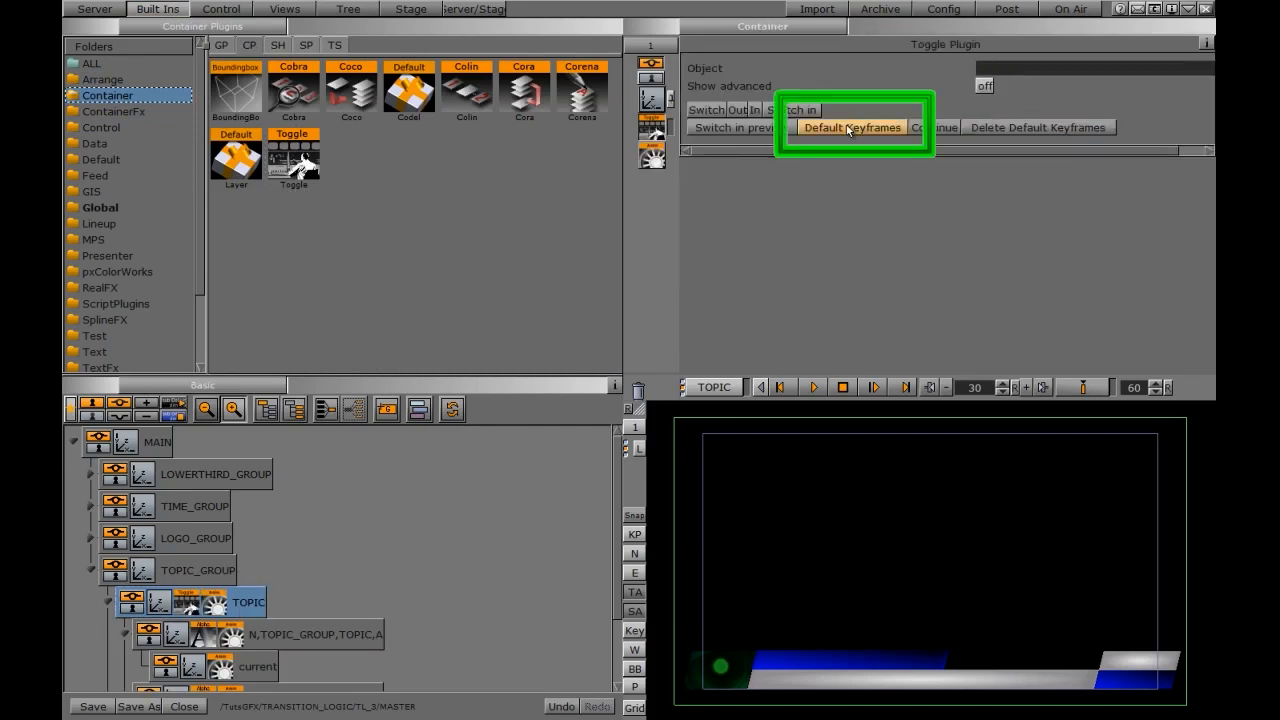
{"action": "left_click", "coordinate": [108, 604]}
{"action": "left_click", "coordinate": [90, 570]}
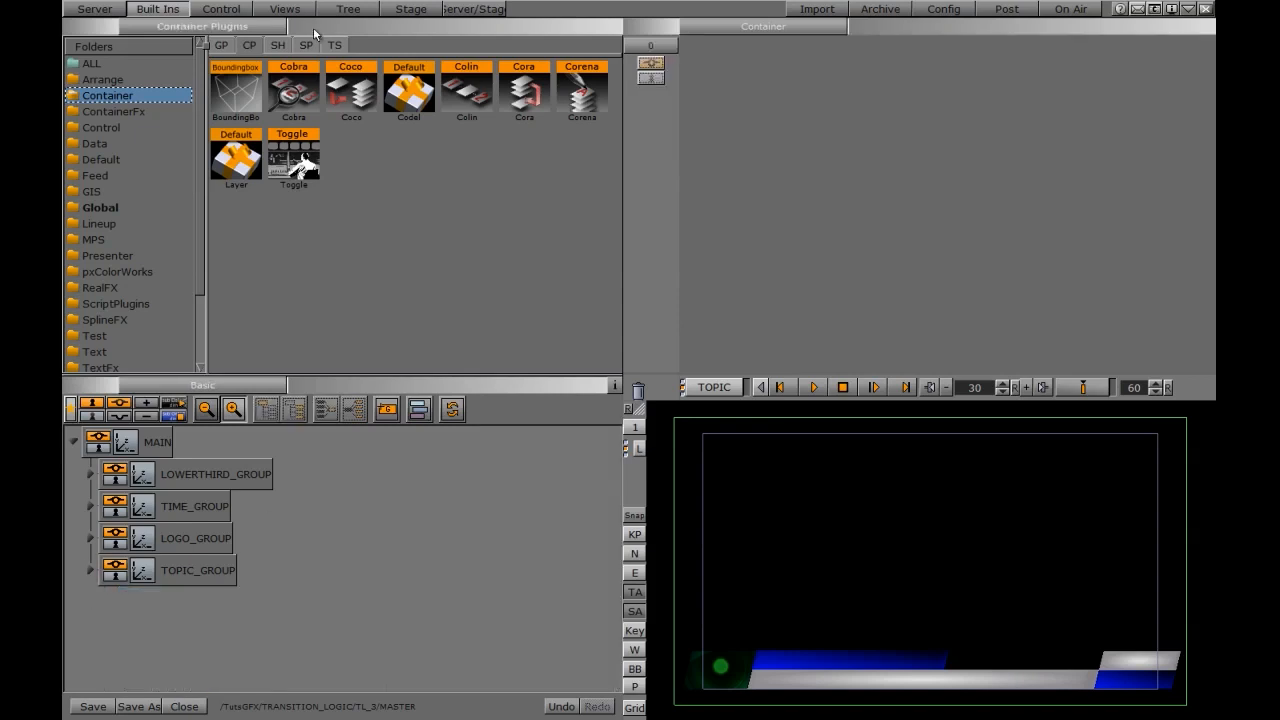
Step: Take a snapshot image named TOPIC in the TL_3 folder and save the MASTER scene
{"action": "left_click", "coordinate": [95, 11]}
{"action": "left_click", "coordinate": [637, 516]}
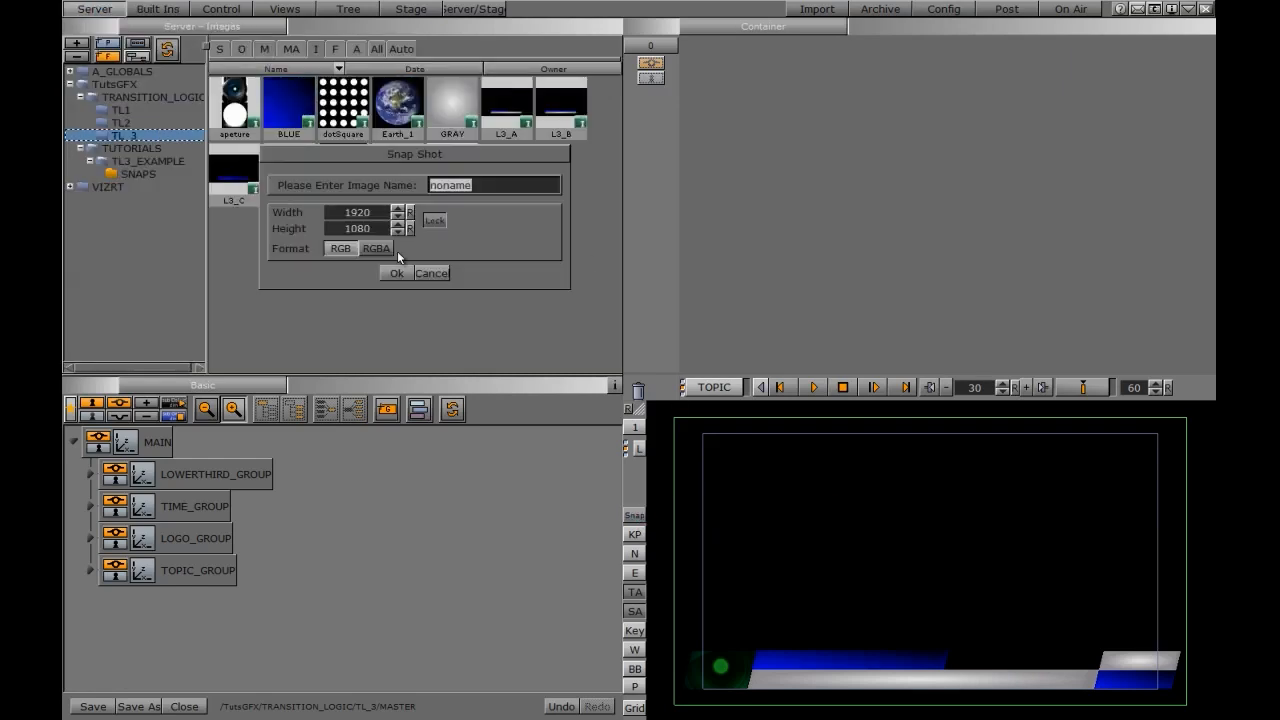
{"action": "type", "text": "TOPIC"}
{"action": "key", "text": "Return"}
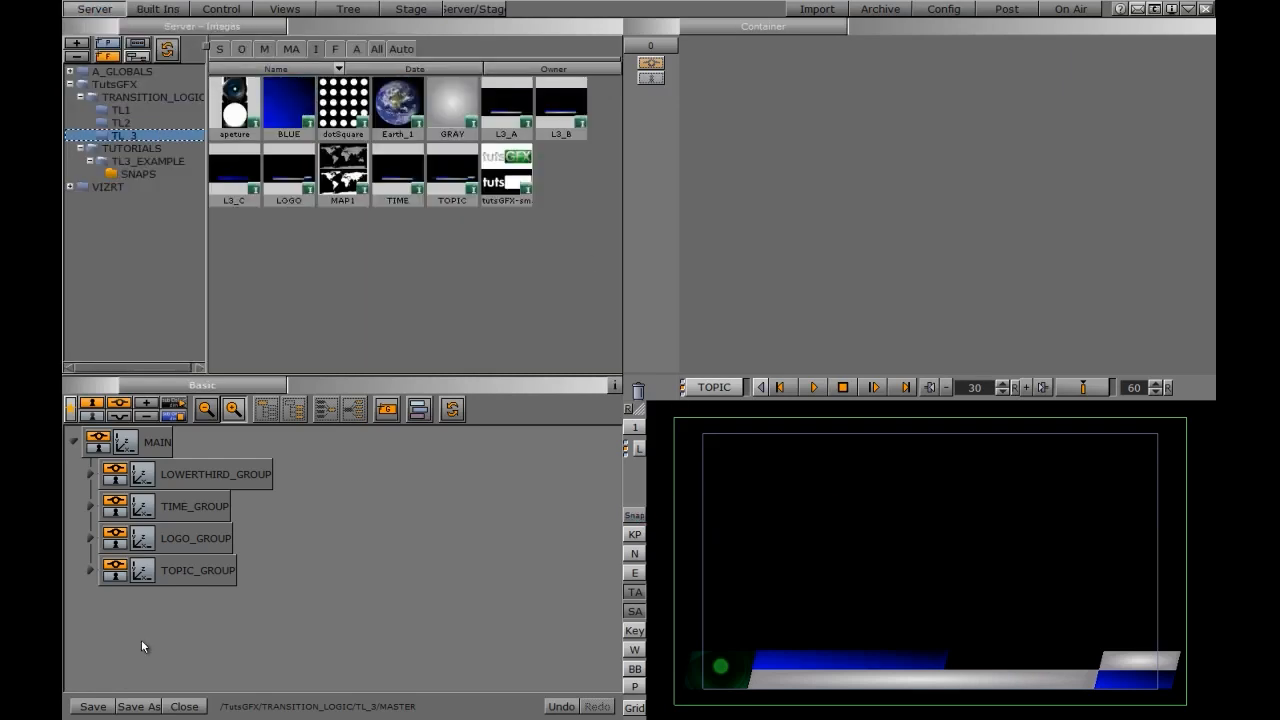
{"action": "left_click", "coordinate": [88, 709]}
Step: Create a new scene named TOPIC in the TL_3 folder and open it
{"action": "left_click", "coordinate": [219, 52]}
{"action": "right_click", "coordinate": [369, 184]}
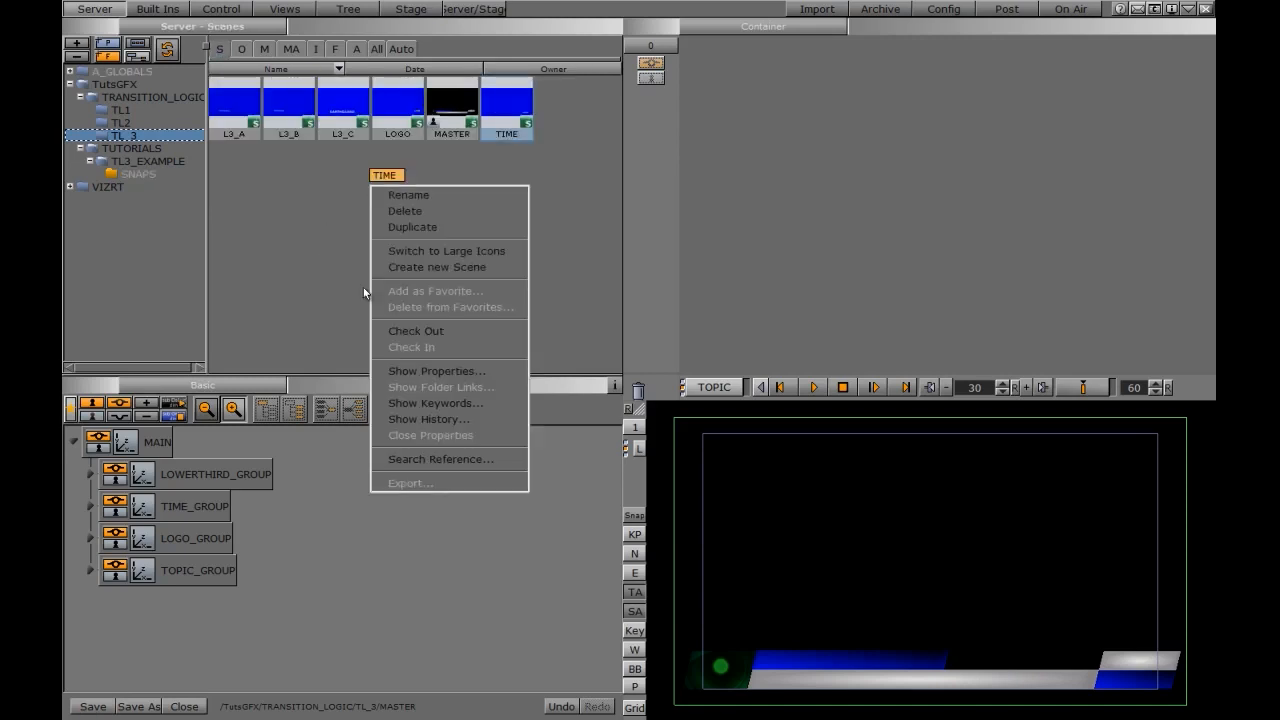
{"action": "left_click", "coordinate": [420, 264]}
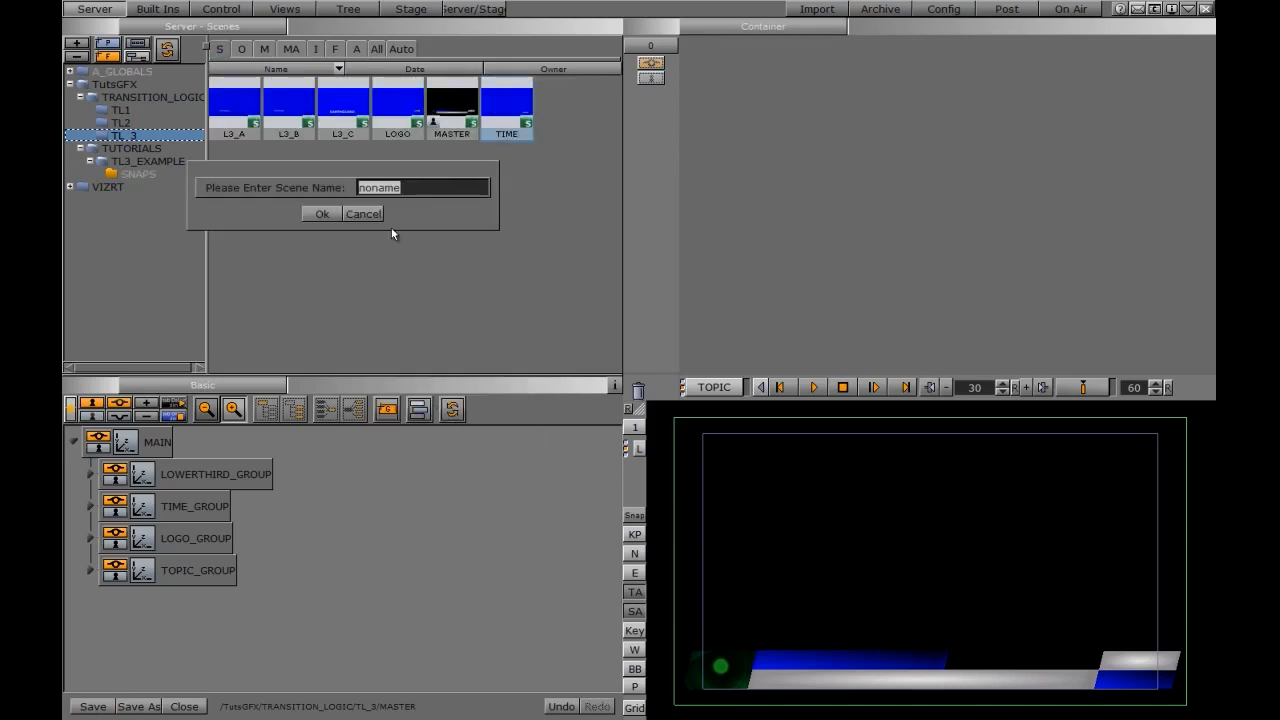
{"action": "type", "text": "TOPIC"}
{"action": "key", "text": "Return"}
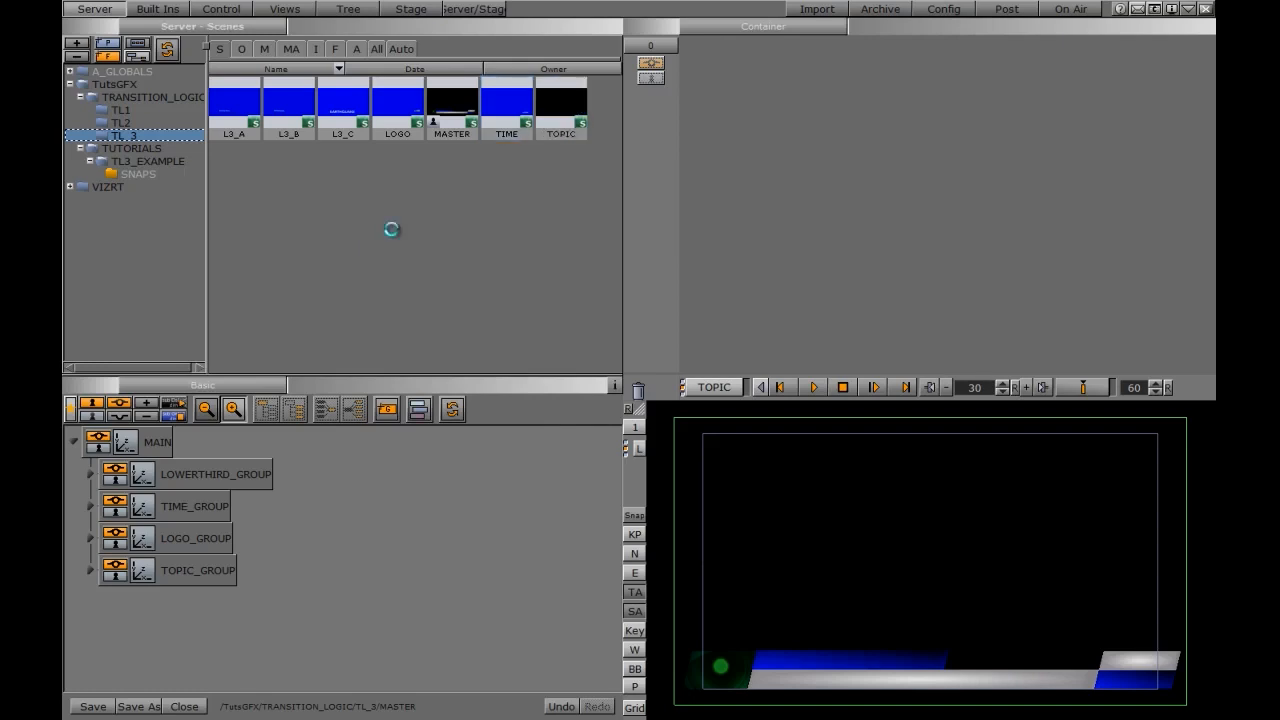
{"action": "double_click", "coordinate": [555, 120]}
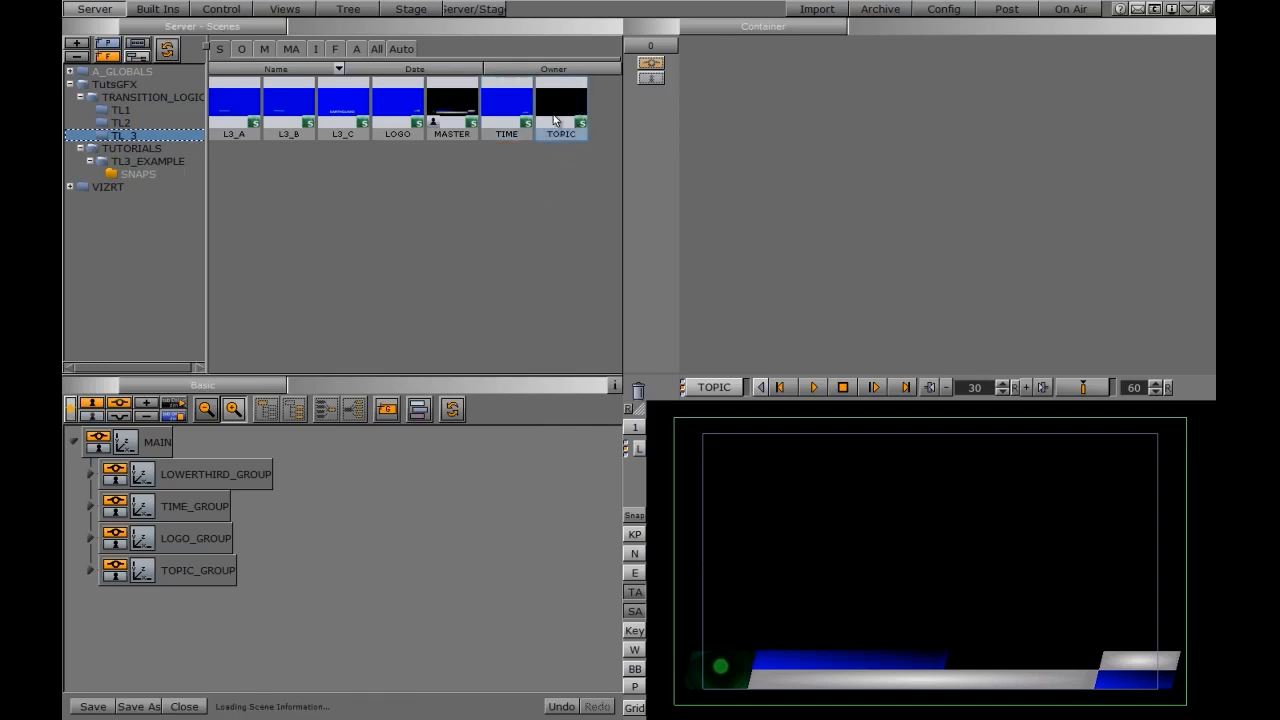
Step: Set the TOPIC snapshot as the background image in the new scene's global settings
{"action": "left_click", "coordinate": [769, 30]}
{"action": "left_click", "coordinate": [755, 89]}
{"action": "left_click", "coordinate": [316, 49]}
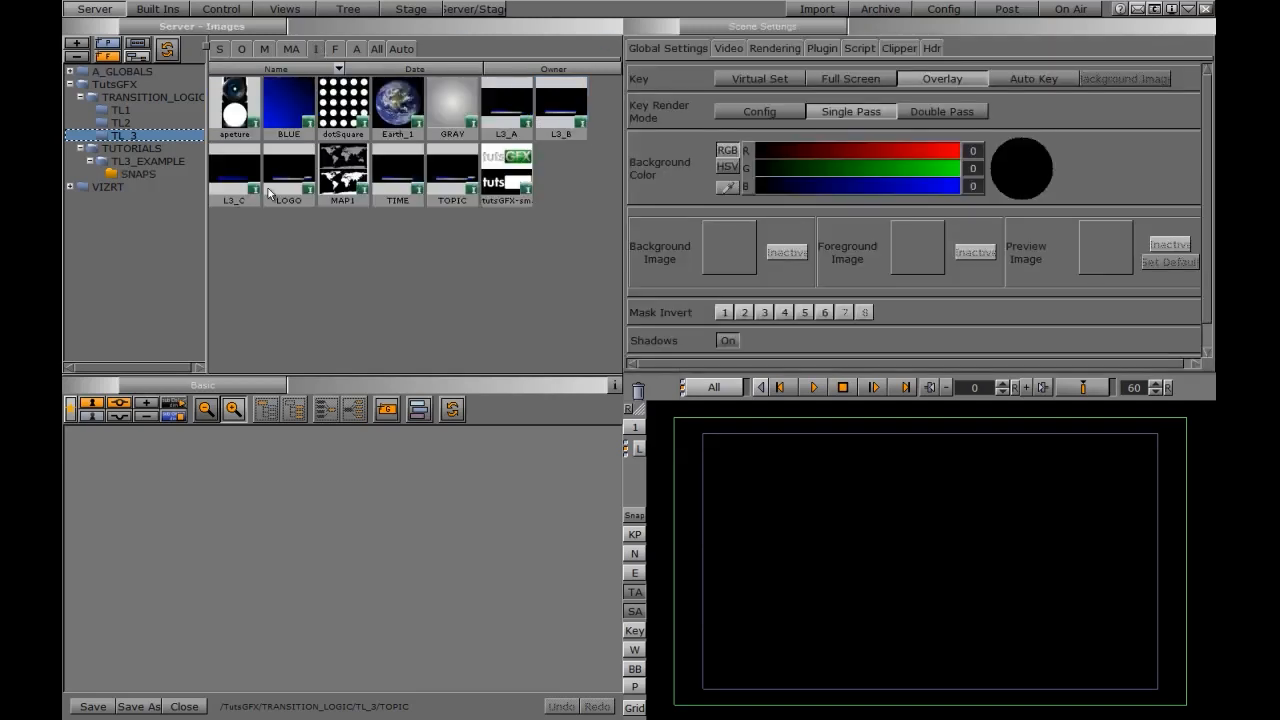
{"action": "left_click_drag", "start_coordinate": [448, 190], "coordinate": [730, 249]}
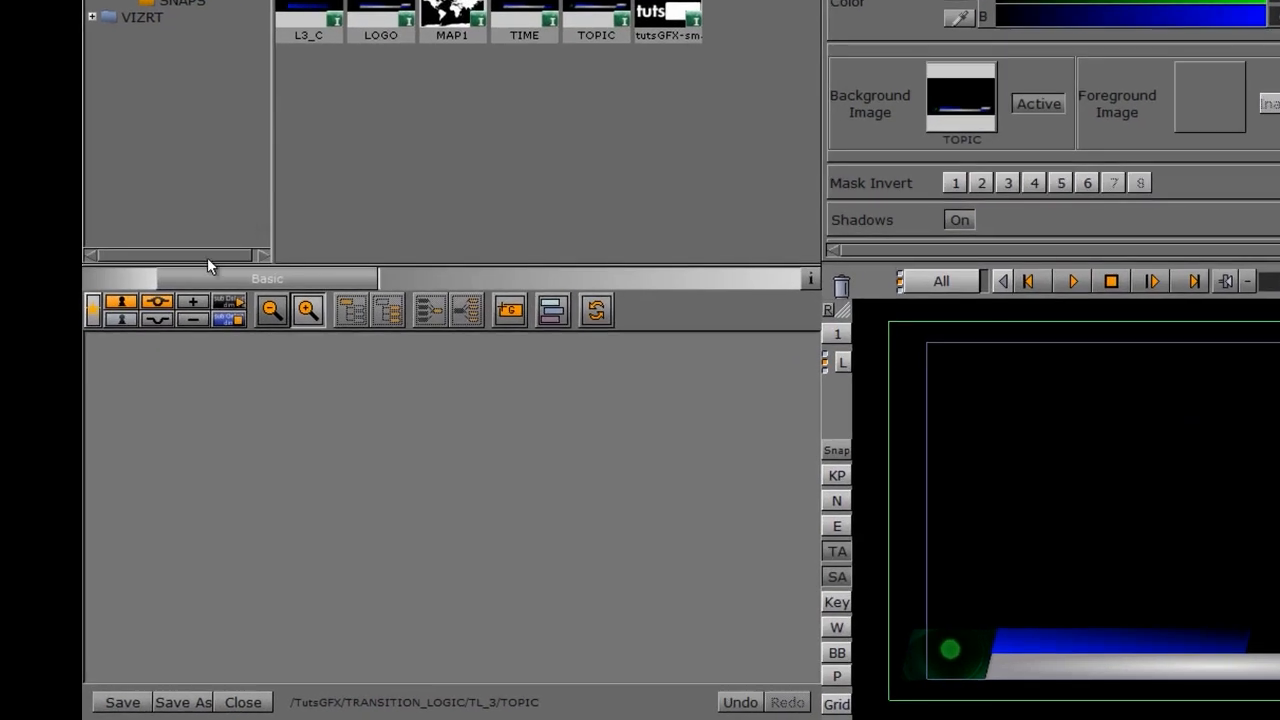
Step: Add a group container to the scene with an avenir-85-heavy text container inside it, and set the text's Z position to 2.0
{"action": "left_click_drag", "start_coordinate": [505, 303], "coordinate": [210, 437]}
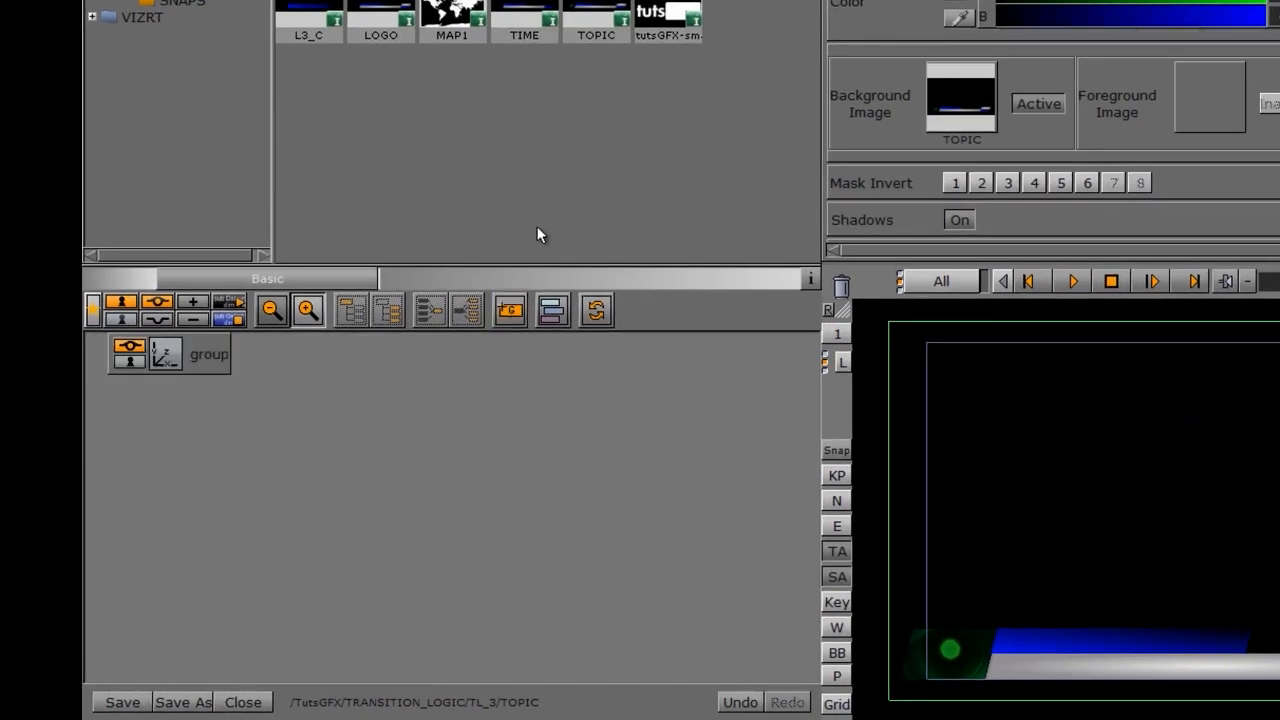
{"action": "left_click", "coordinate": [442, 31]}
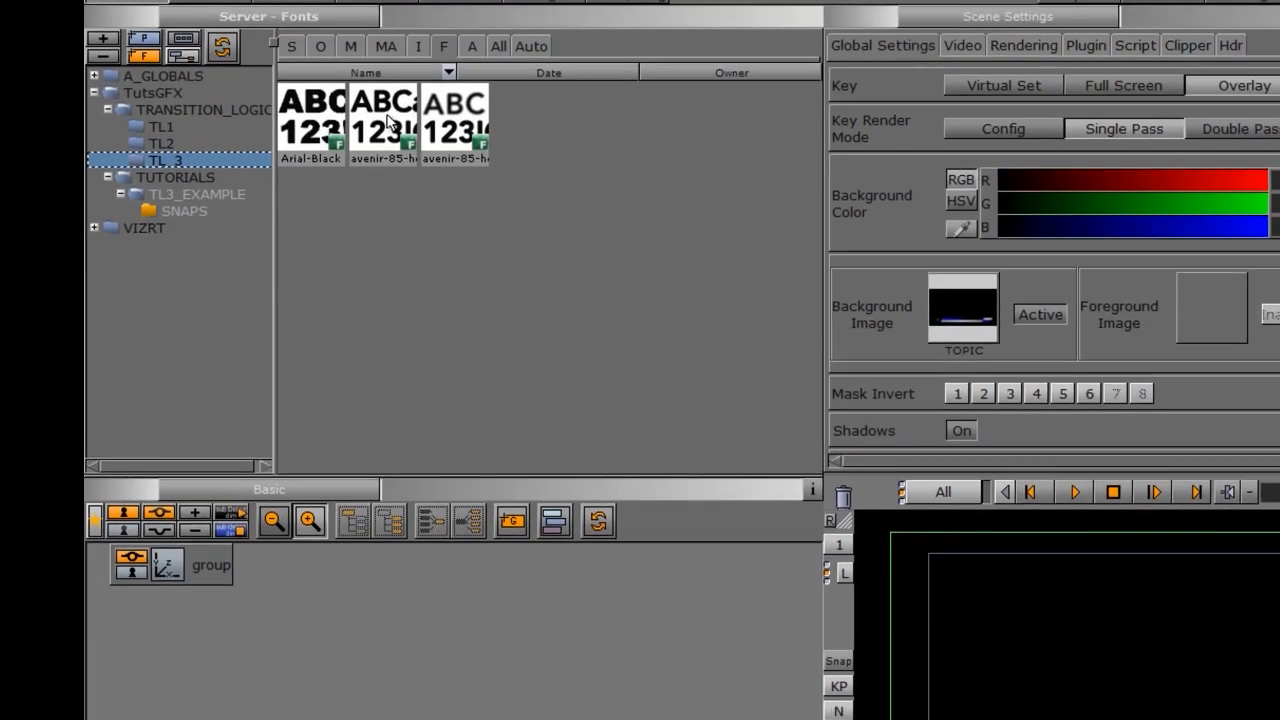
{"action": "left_click_drag", "start_coordinate": [390, 148], "coordinate": [270, 585]}
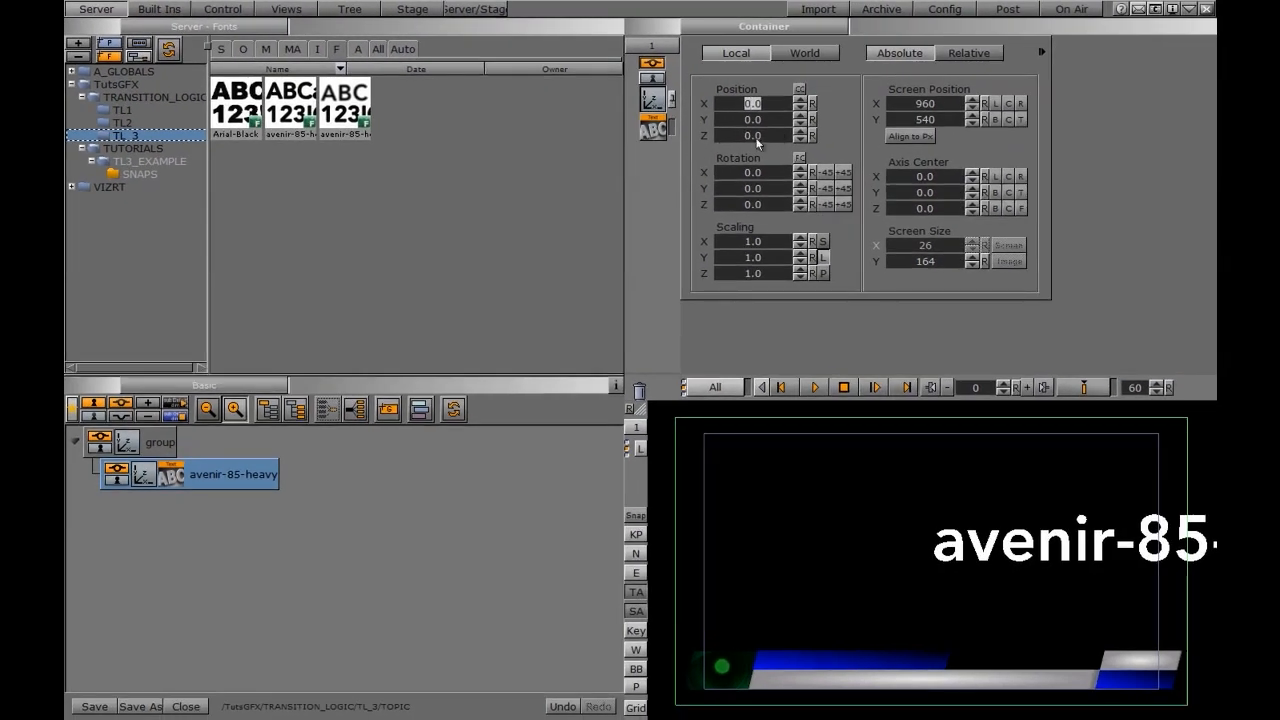
{"action": "left_click", "coordinate": [800, 132]}
{"action": "left_click", "coordinate": [800, 132]}
Step: Change the text to "Happening Now" on two lines, centre it and tighten its leading
{"action": "left_click", "coordinate": [654, 130]}
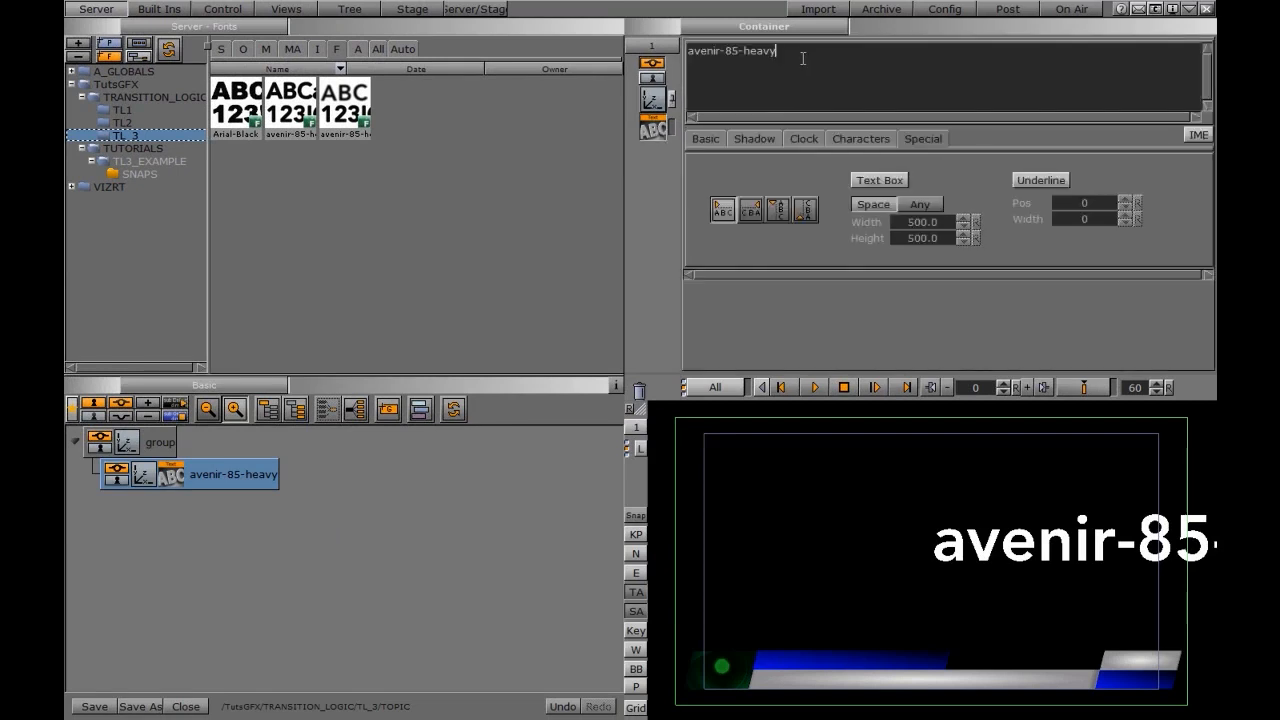
{"action": "type", "text": "h"}
{"action": "key", "text": "BackSpace"}
{"action": "type", "text": "Hap"}
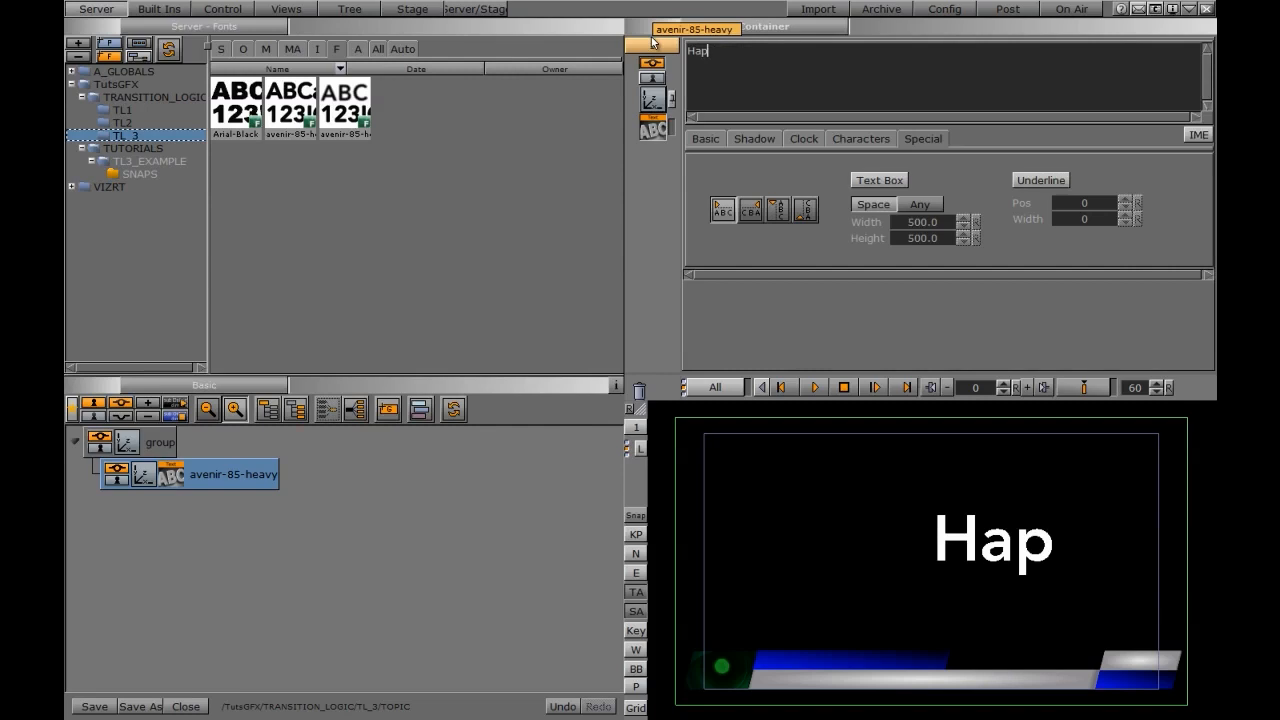
{"action": "type", "text": "pening"}
{"action": "key", "text": "Return"}
{"action": "type", "text": "Now"}
{"action": "left_click", "coordinate": [705, 138]}
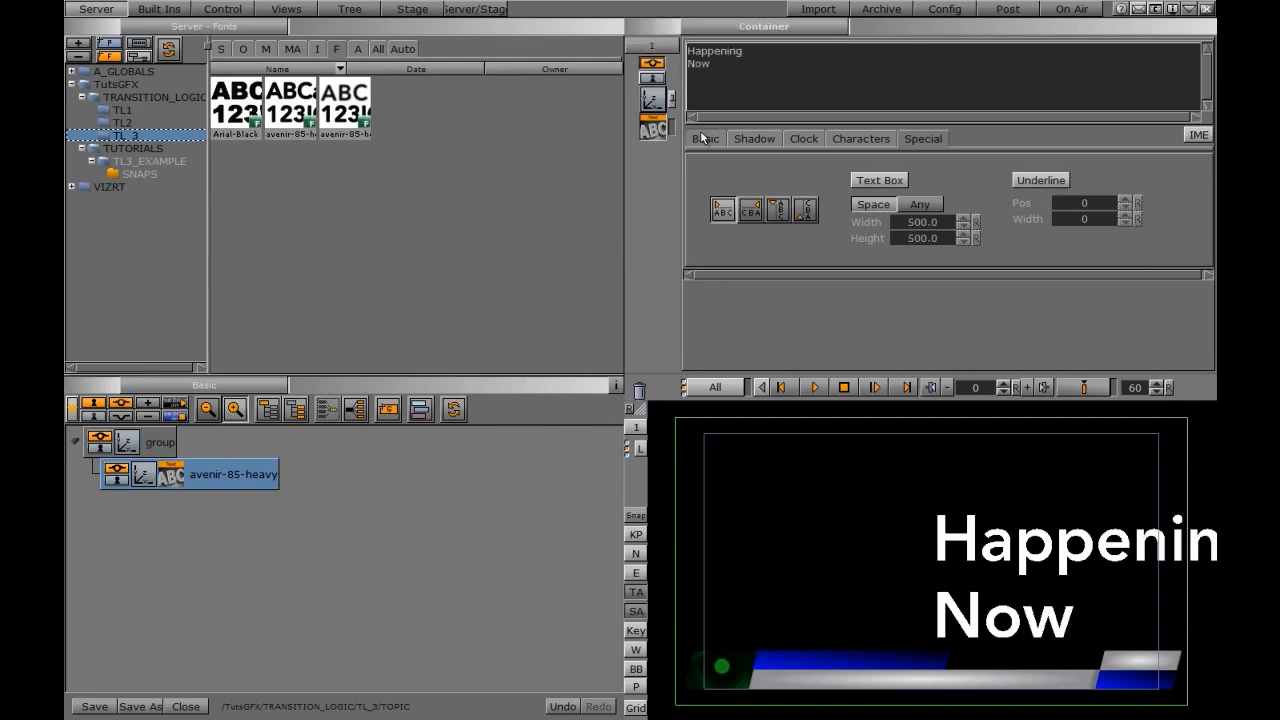
{"action": "left_click", "coordinate": [785, 204]}
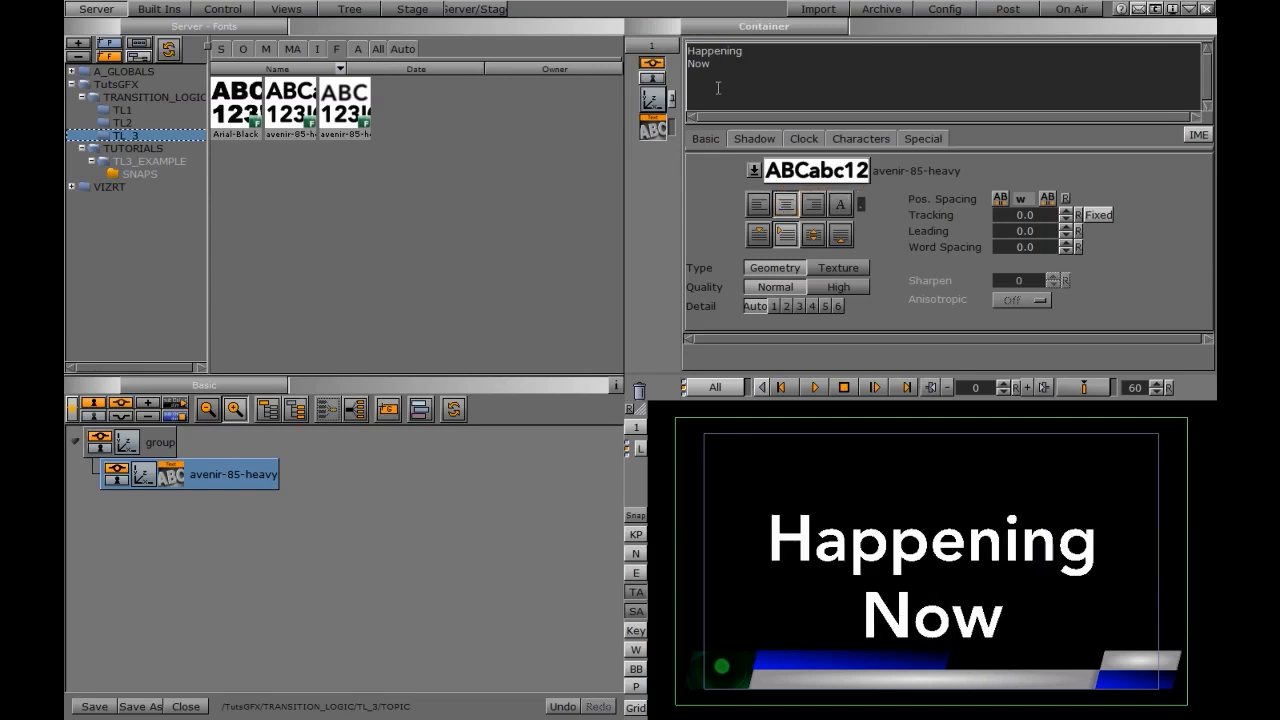
{"action": "left_click_drag", "start_coordinate": [1039, 230], "coordinate": [606, 176]}
Step: Scale the Happening Now text to 0.17 and place it over the green topic box at X -270, Y -137
{"action": "left_click", "coordinate": [652, 99]}
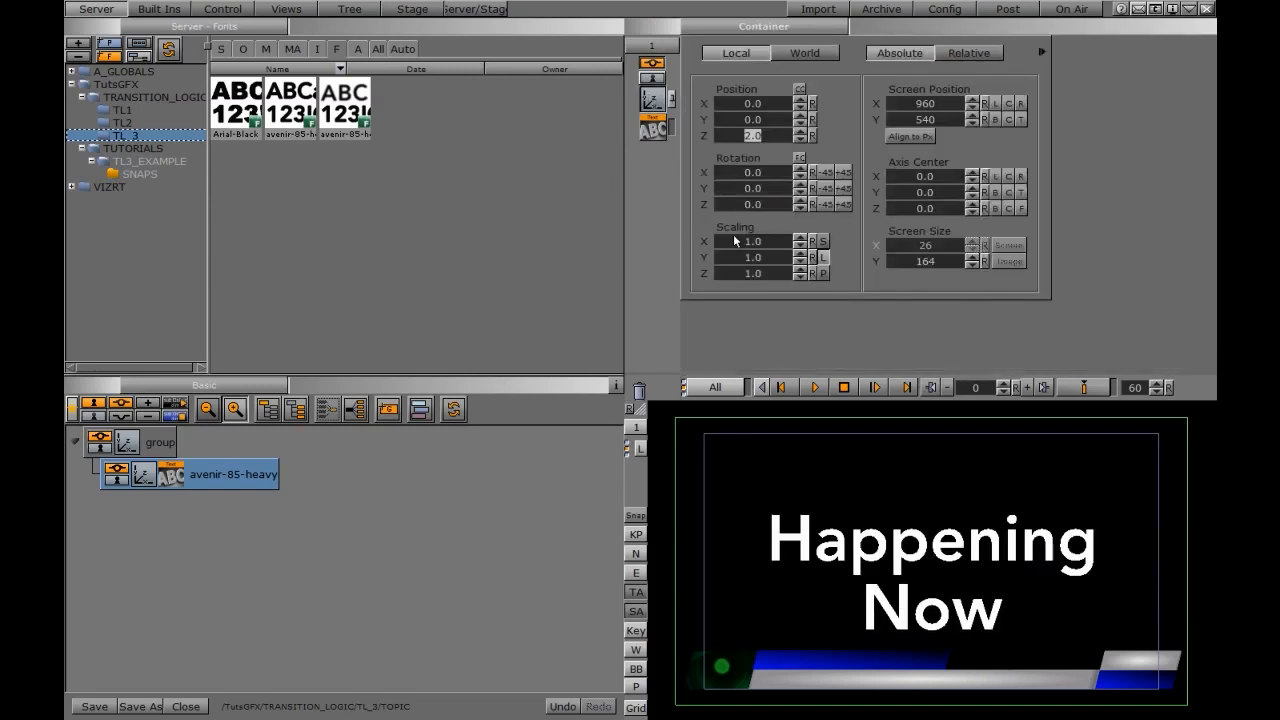
{"action": "left_click_drag", "start_coordinate": [756, 243], "coordinate": [690, 257]}
{"action": "left_click_drag", "start_coordinate": [746, 103], "coordinate": [551, 180]}
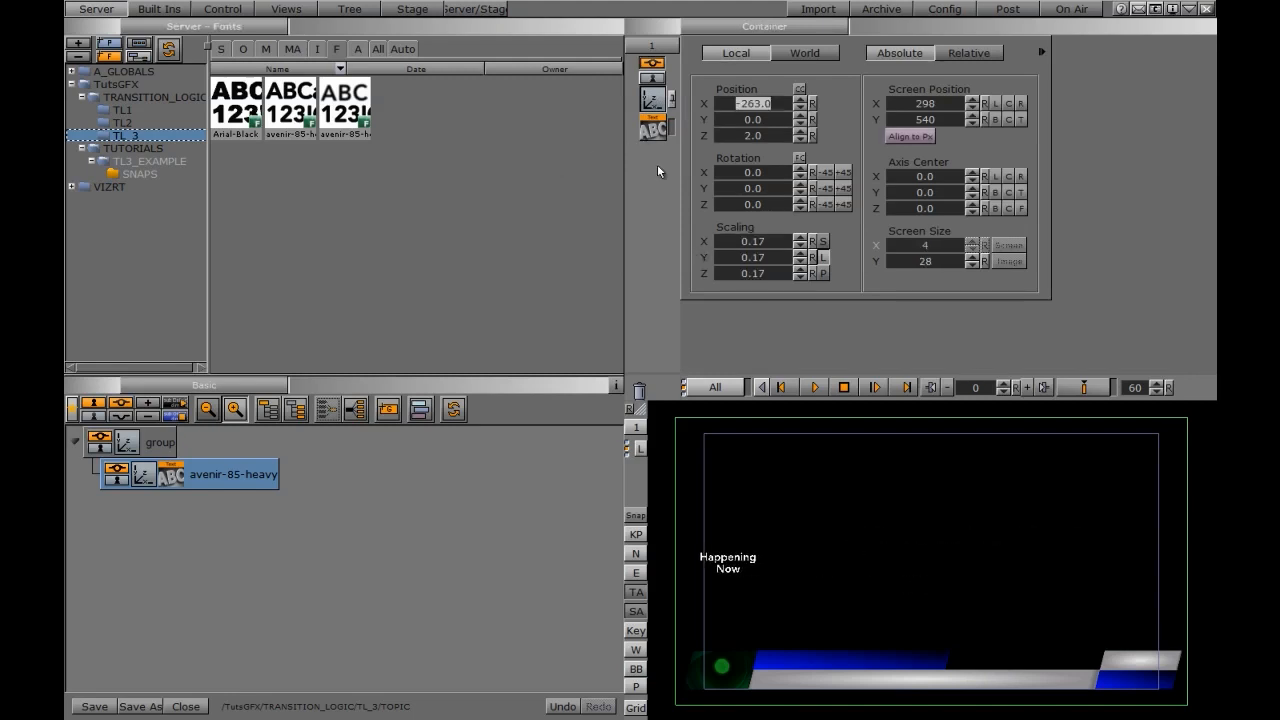
{"action": "mouse_move", "coordinate": [760, 120]}
{"action": "left_mouse_down"}
{"action": "mouse_move", "coordinate": [652, 157]}
{"action": "mouse_move", "coordinate": [766, 108]}
{"action": "left_mouse_up"}
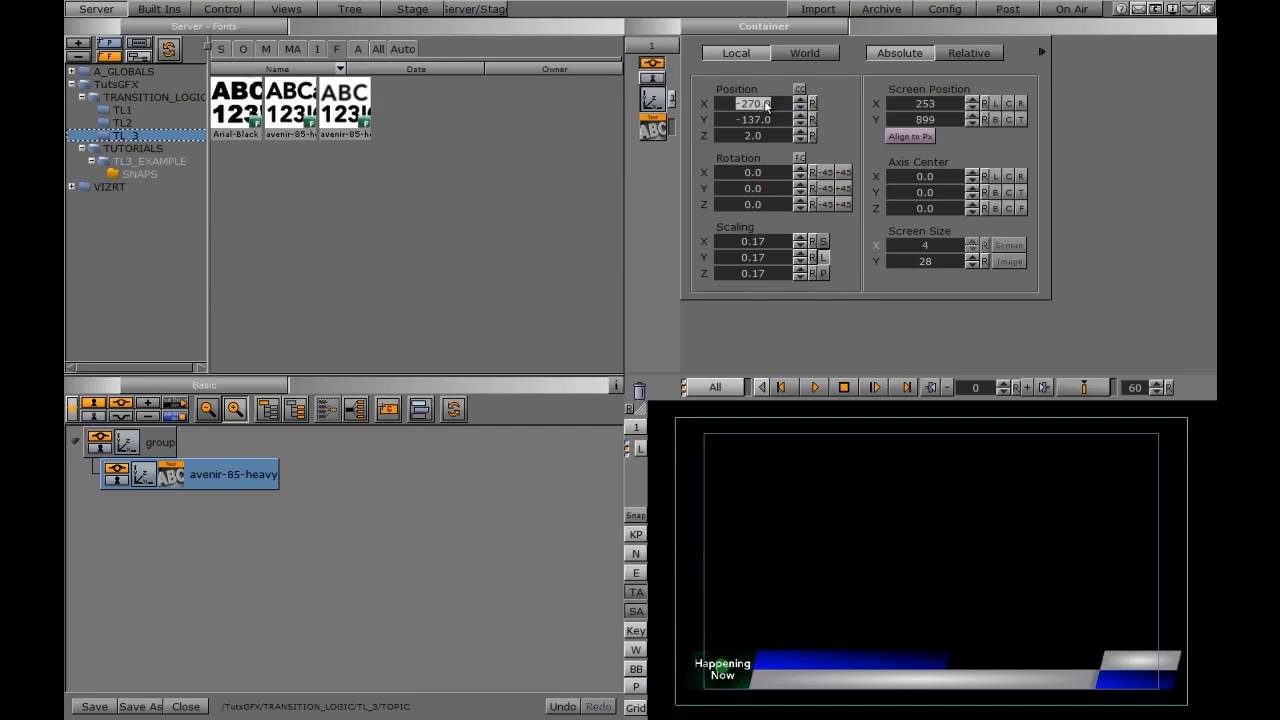
Step: Apply the ControlText plugin to the text container and set its description to "topic"
{"action": "left_click", "coordinate": [160, 9]}
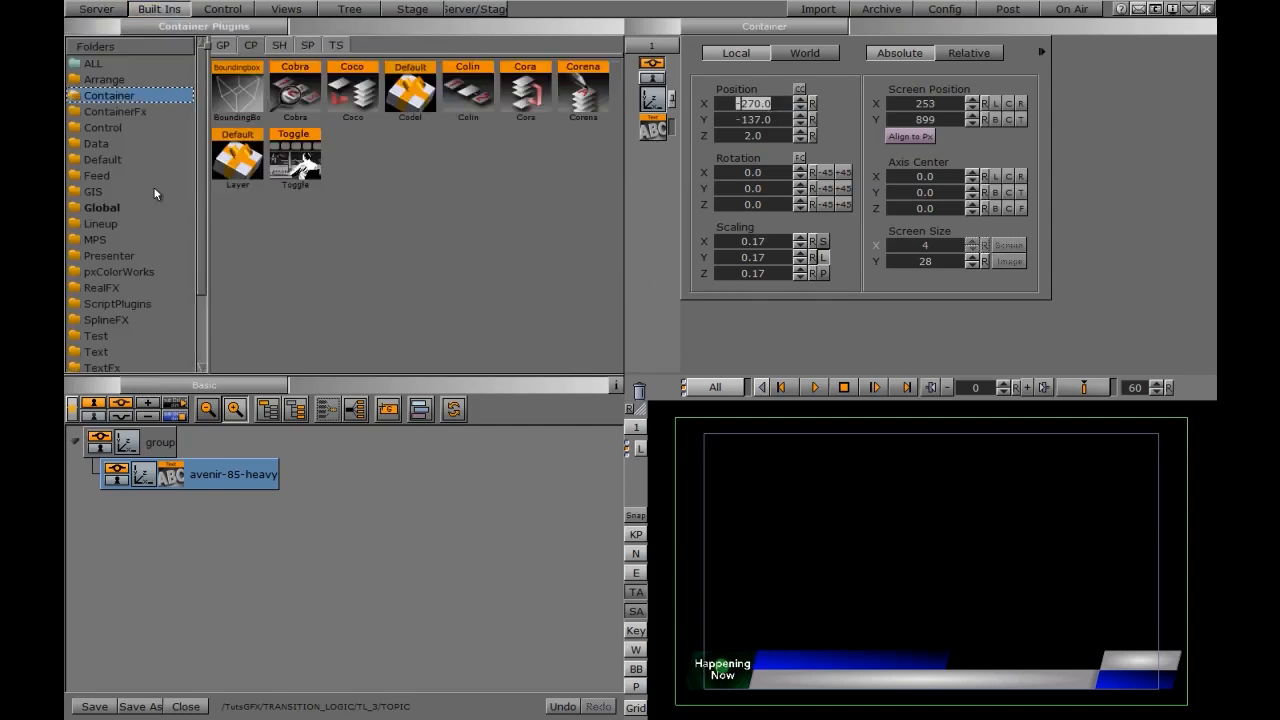
{"action": "left_click", "coordinate": [110, 128]}
{"action": "scroll", "coordinate": [560, 290], "scroll_direction": "down", "scroll_amount": 3}
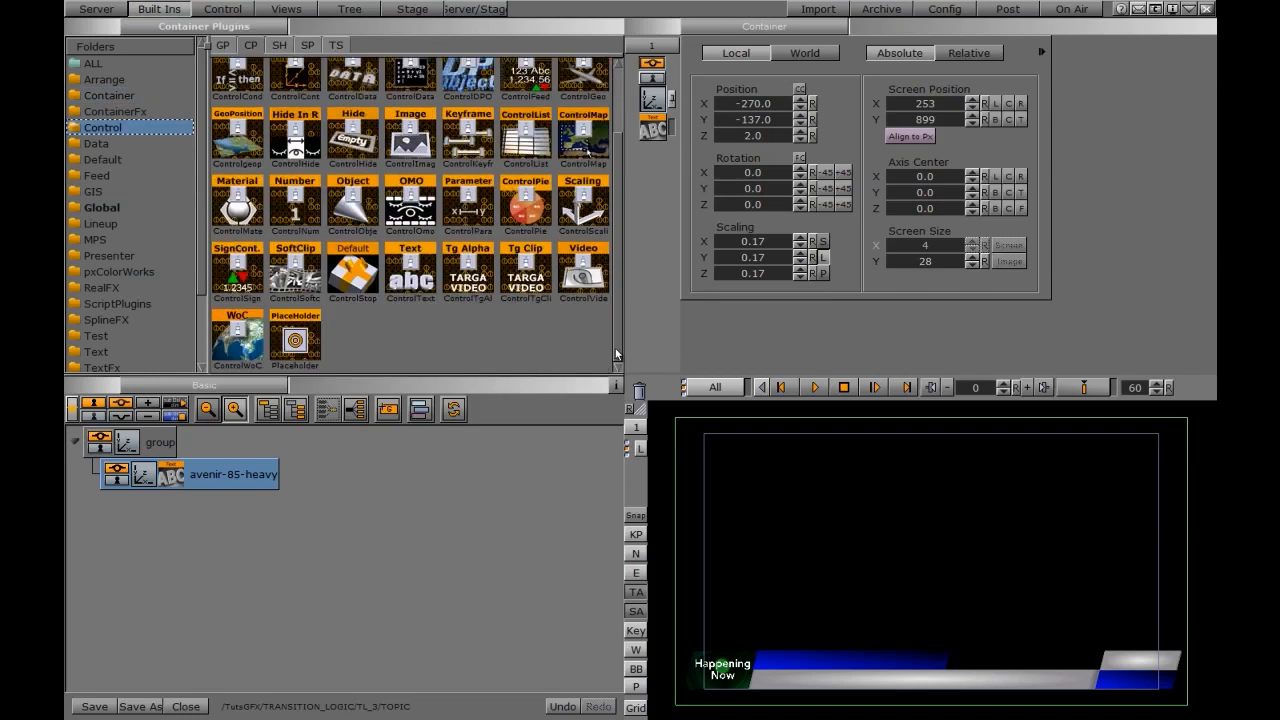
{"action": "left_click_drag", "start_coordinate": [410, 265], "coordinate": [214, 475]}
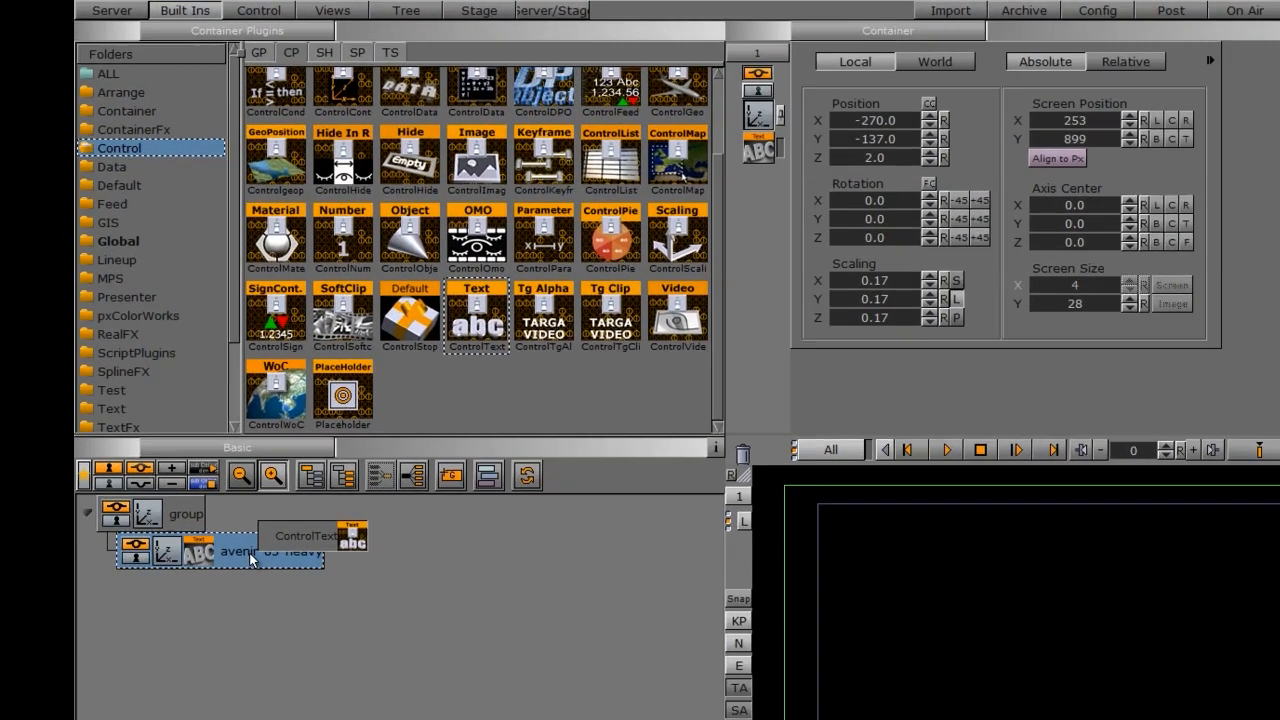
{"action": "left_click_drag", "start_coordinate": [249, 553], "coordinate": [236, 556]}
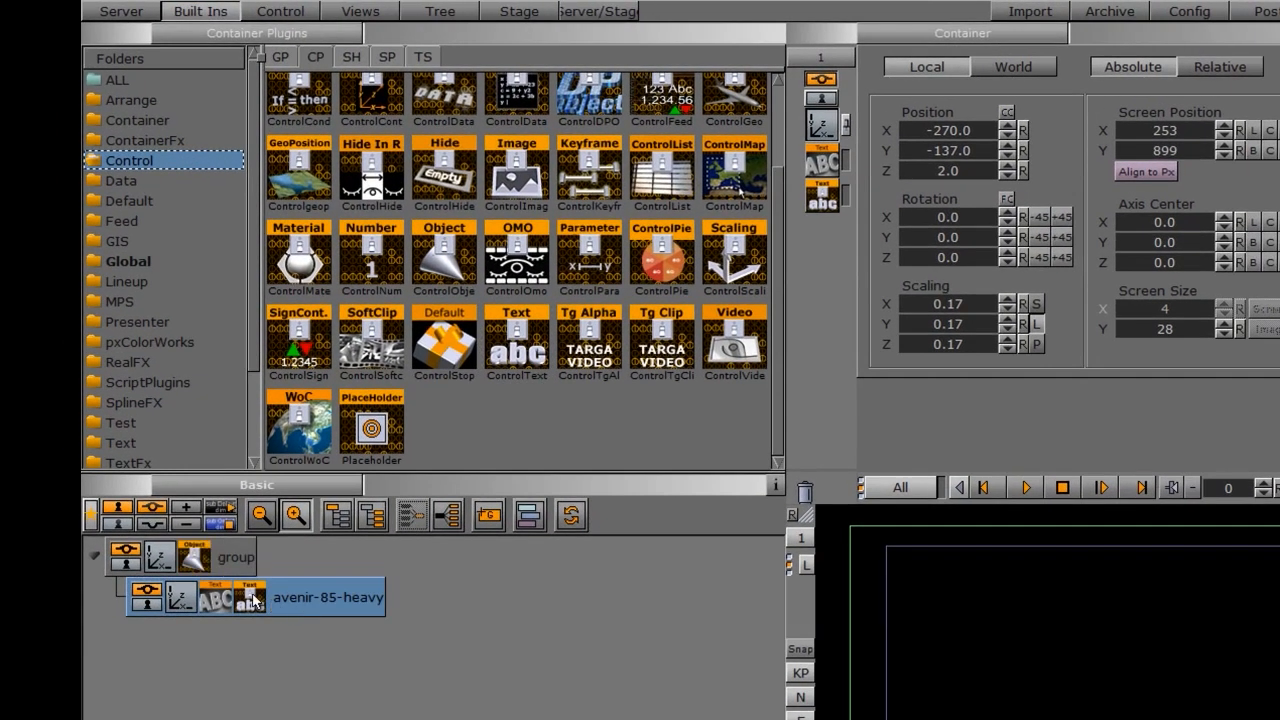
{"action": "left_click", "coordinate": [252, 600]}
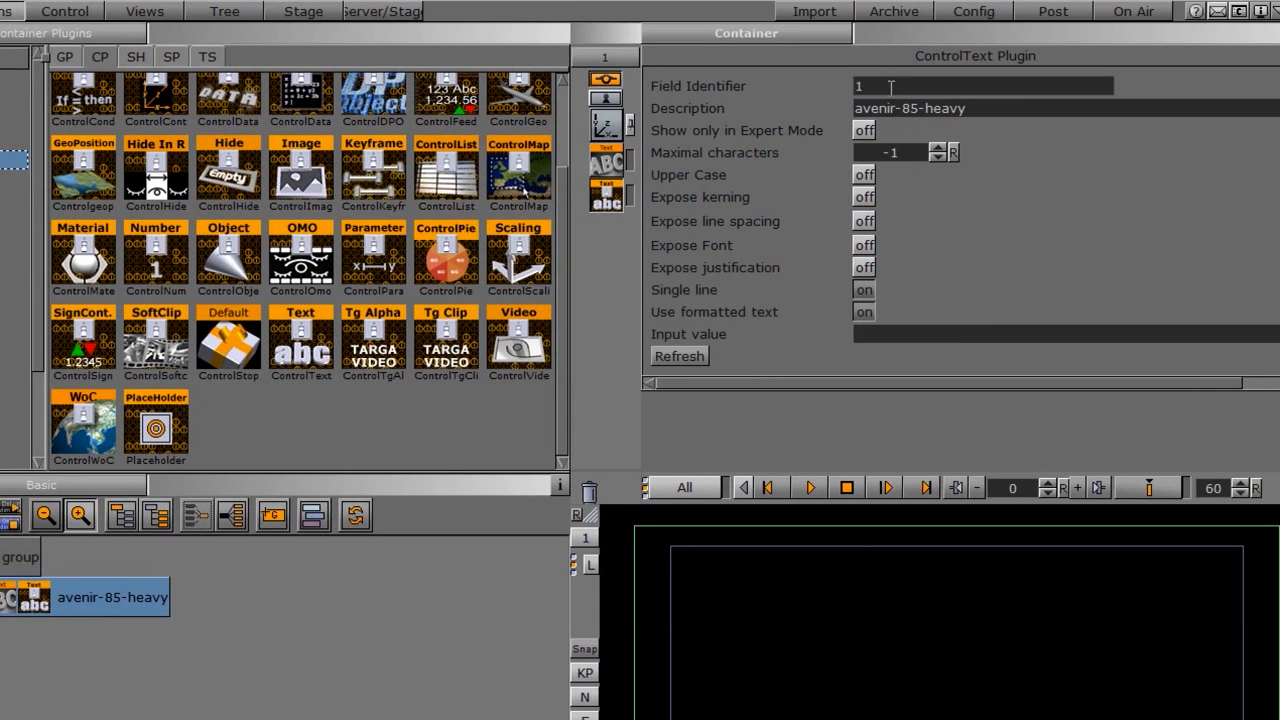
{"action": "left_click_drag", "start_coordinate": [1025, 115], "coordinate": [837, 91]}
{"action": "type", "text": "topic"}
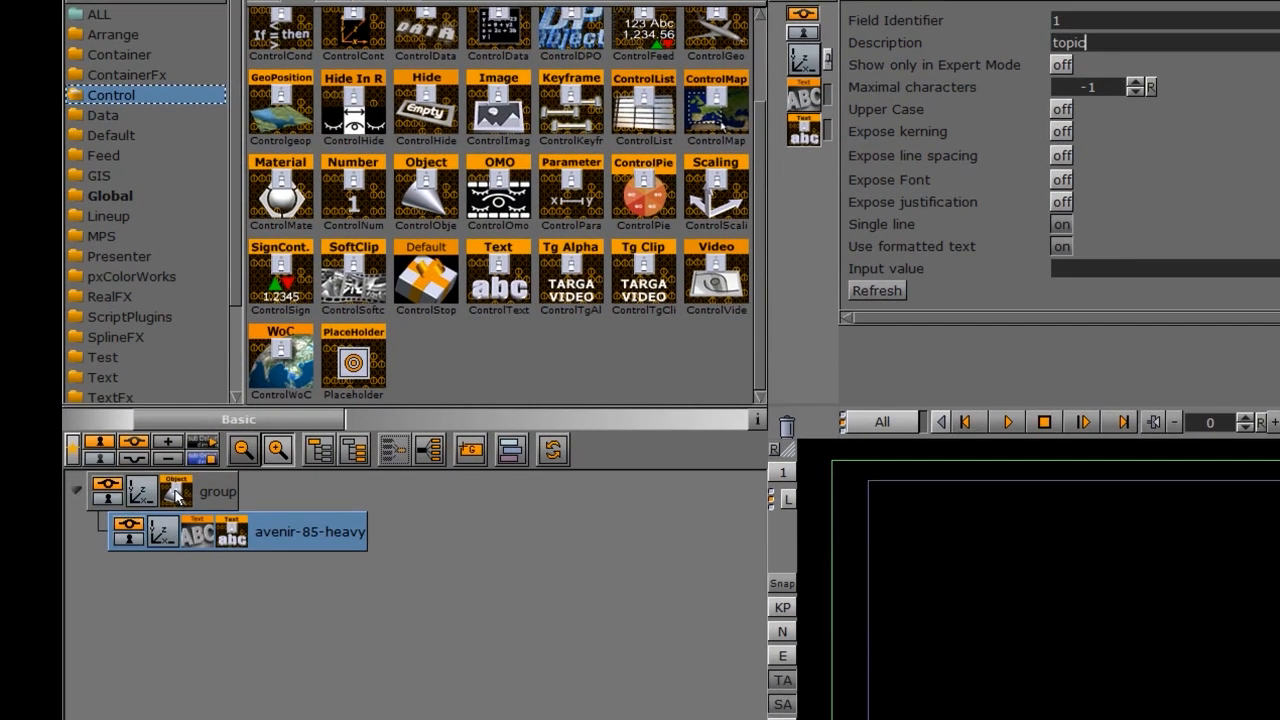
Step: Turn on Transition Logic in the group's ControlObject plugin, with layer identifier TOPIC, state identifier A and background scene MASTER
{"action": "left_click", "coordinate": [176, 494]}
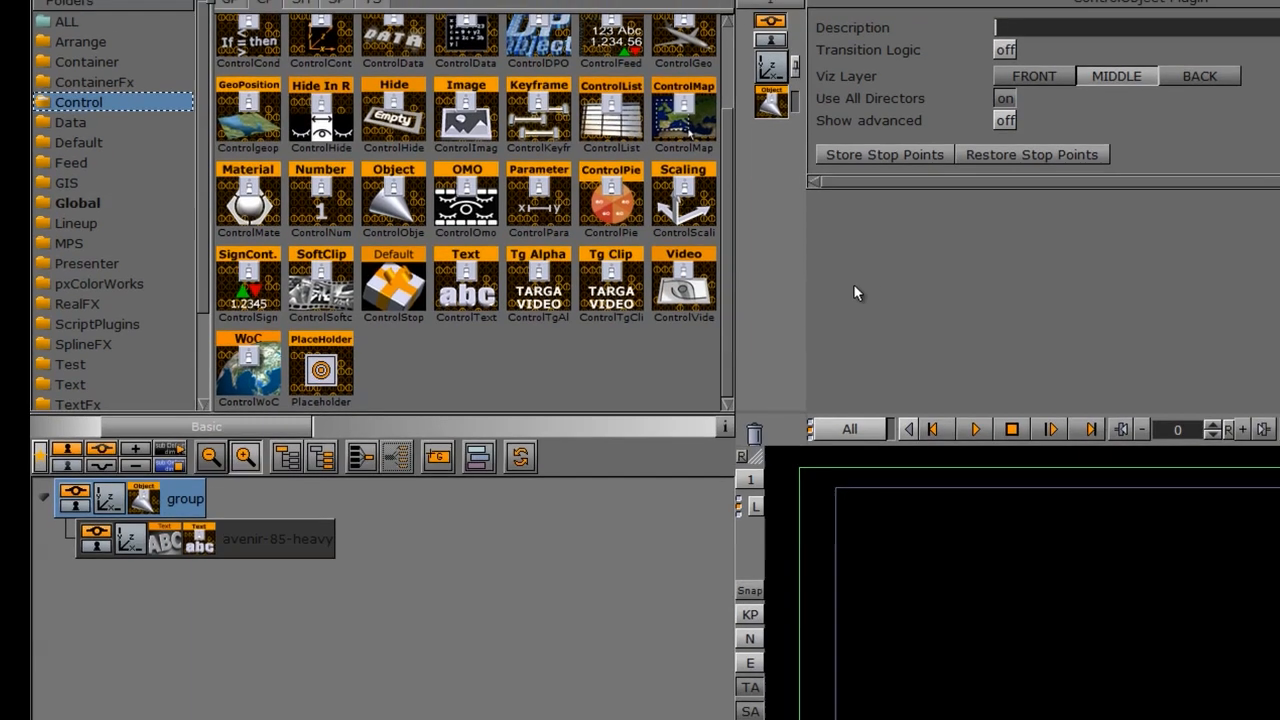
{"action": "left_click", "coordinate": [739, 108]}
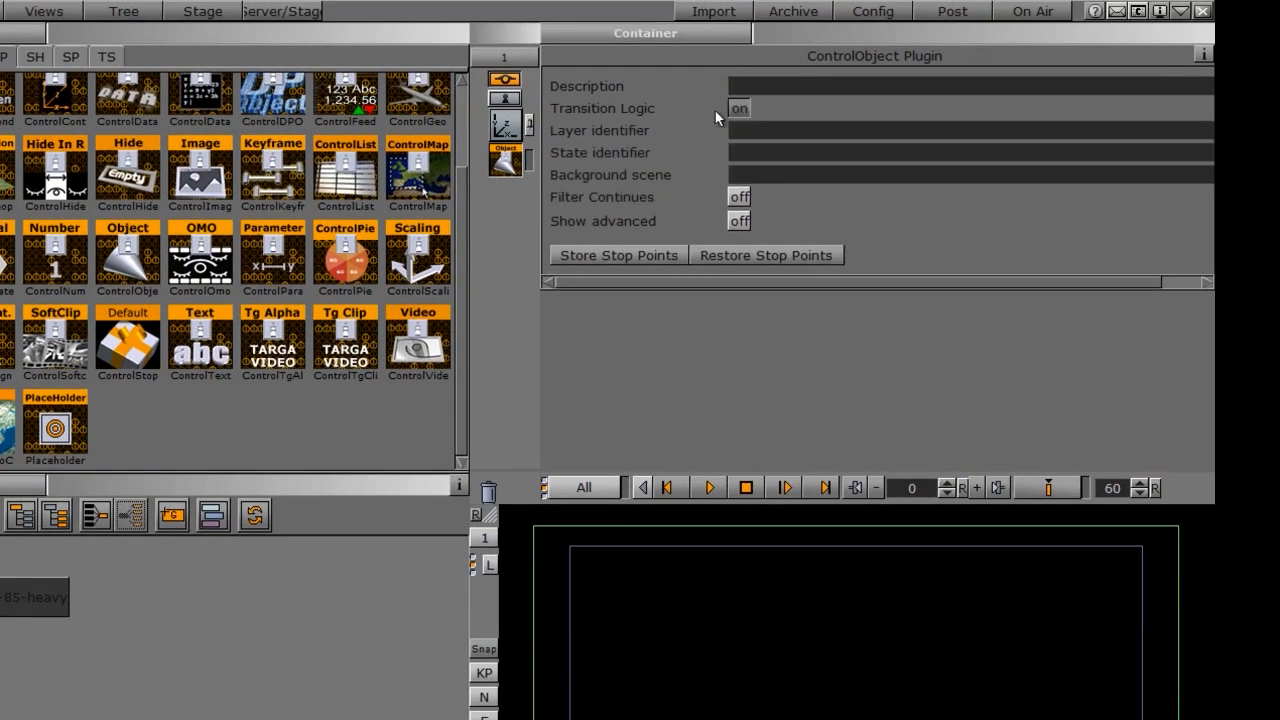
{"action": "left_click", "coordinate": [750, 175]}
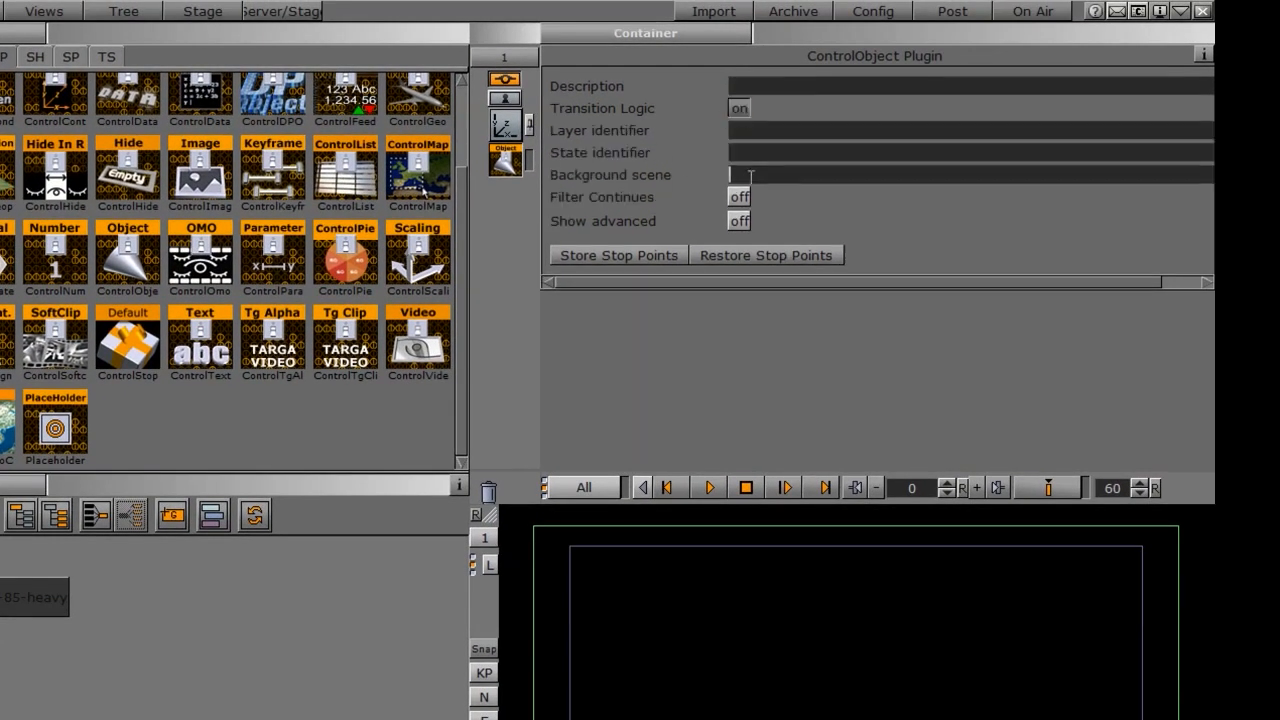
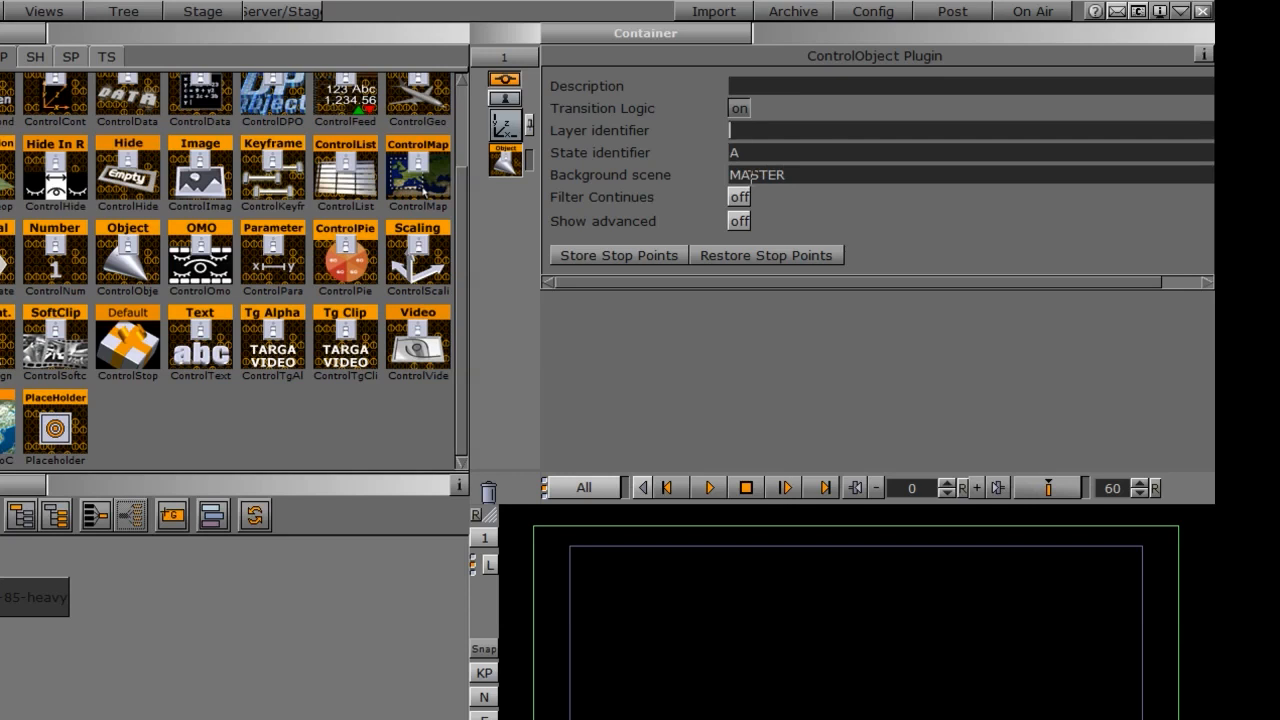
Step: Deactivate the scene's background image and set the background colour to blue with a B value of 242
{"action": "left_click", "coordinate": [662, 32]}
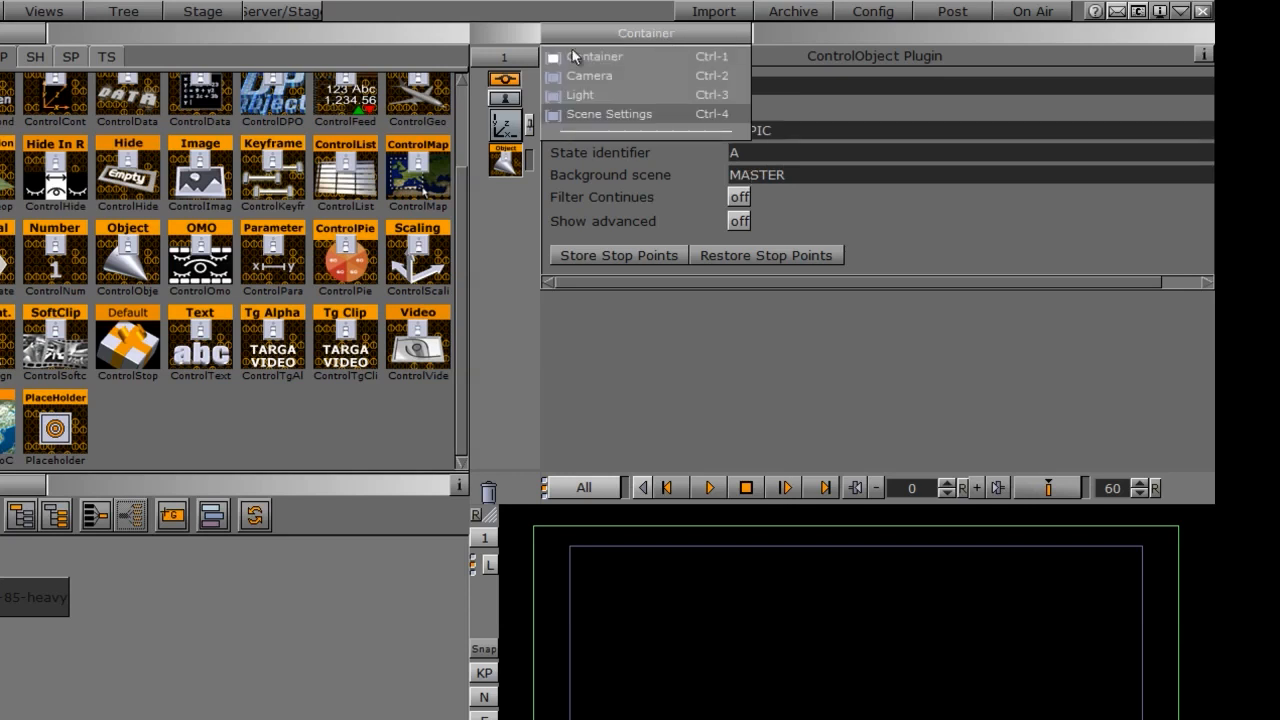
{"action": "left_click", "coordinate": [587, 115]}
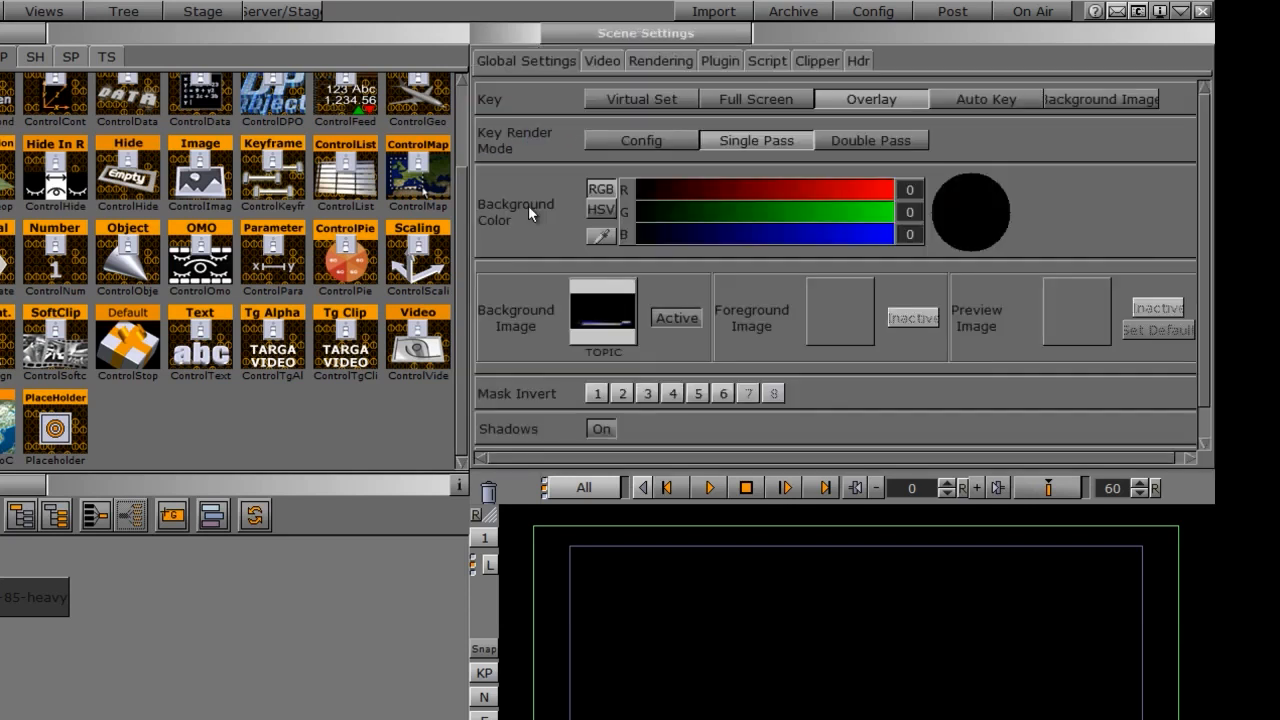
{"action": "left_click", "coordinate": [666, 318]}
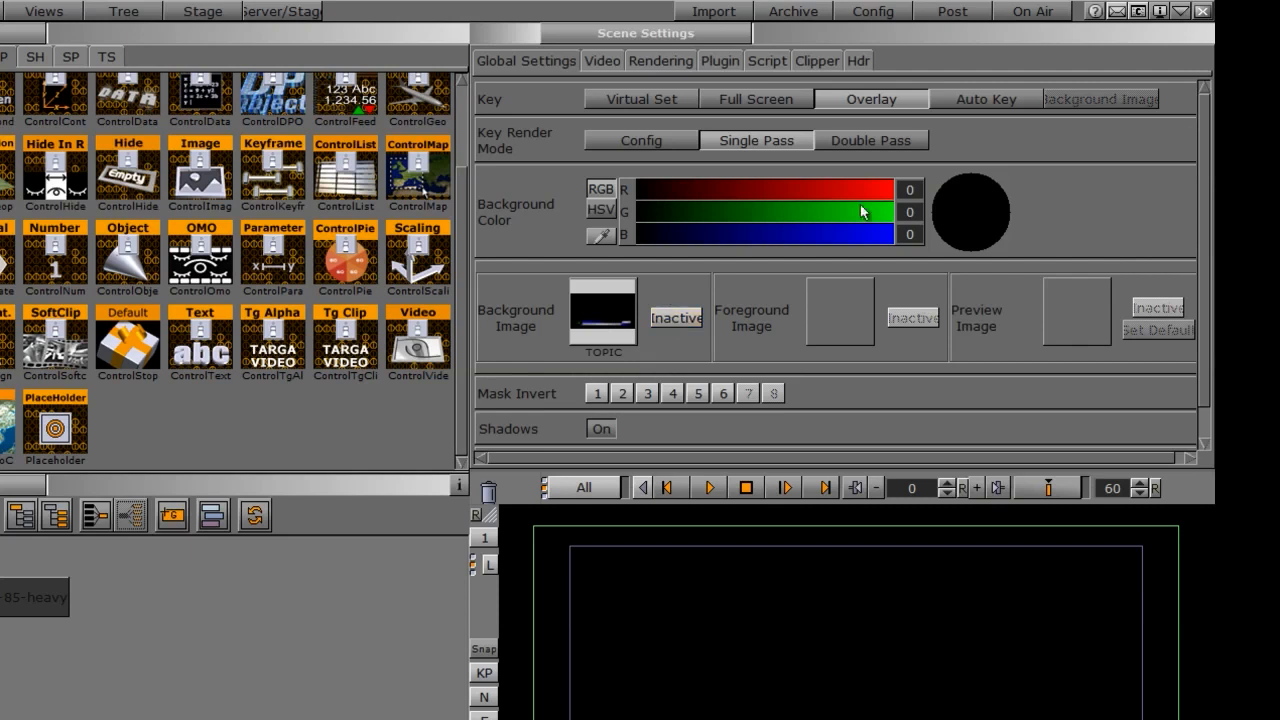
{"action": "left_click", "coordinate": [880, 236]}
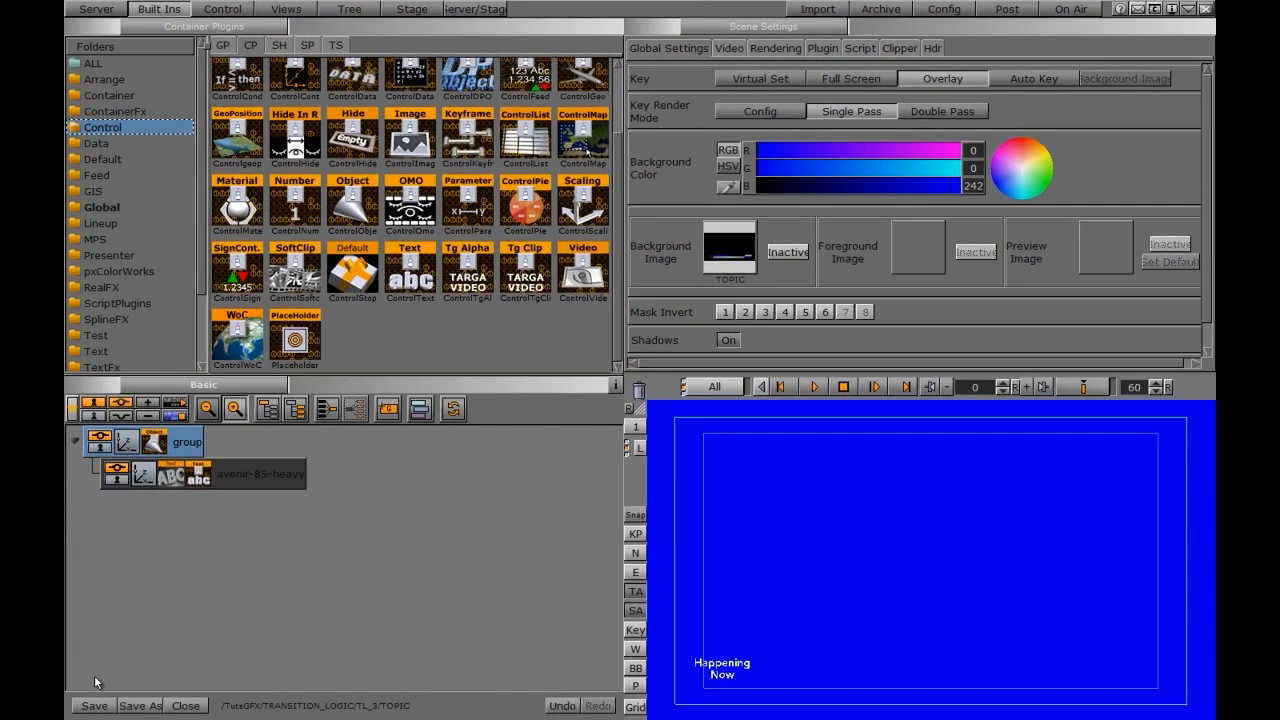
Step: Save the TOPIC scene, then put Viz Artist on air and minimise it to switch to Viz Trio
{"action": "left_click", "coordinate": [92, 708]}
{"action": "left_click", "coordinate": [97, 12]}
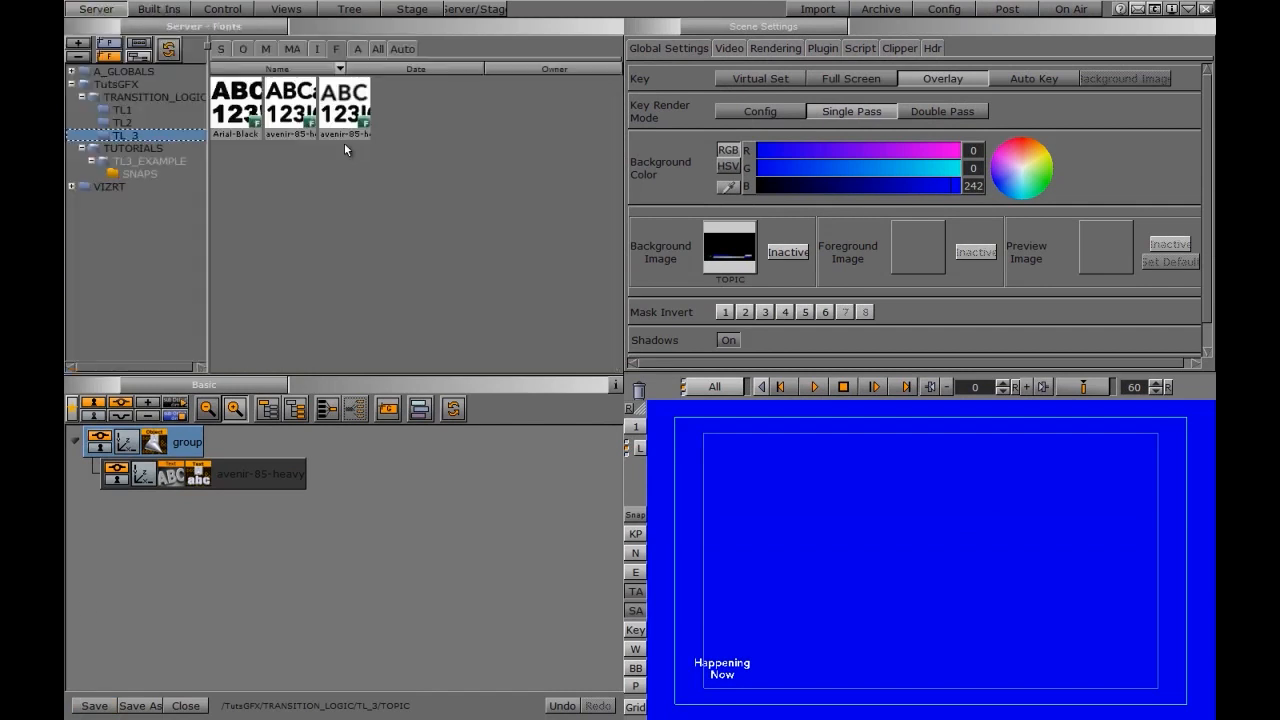
{"action": "left_click", "coordinate": [224, 49]}
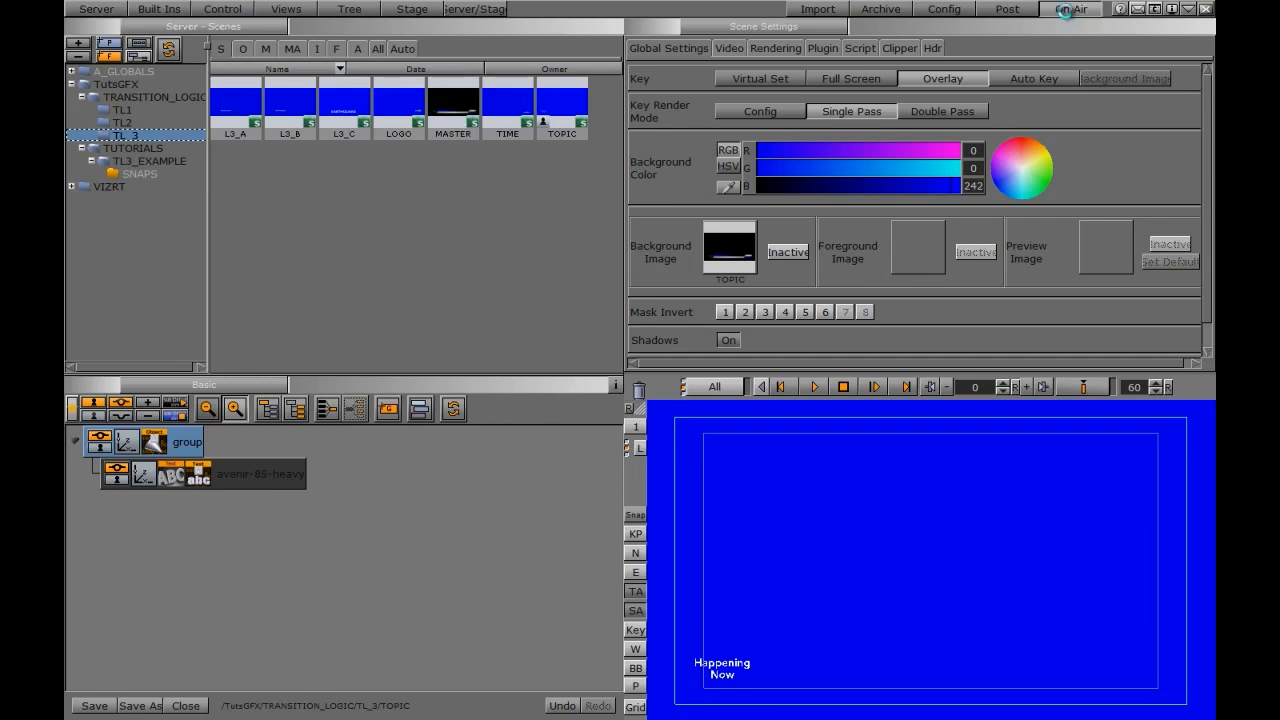
{"action": "left_click", "coordinate": [1068, 10]}
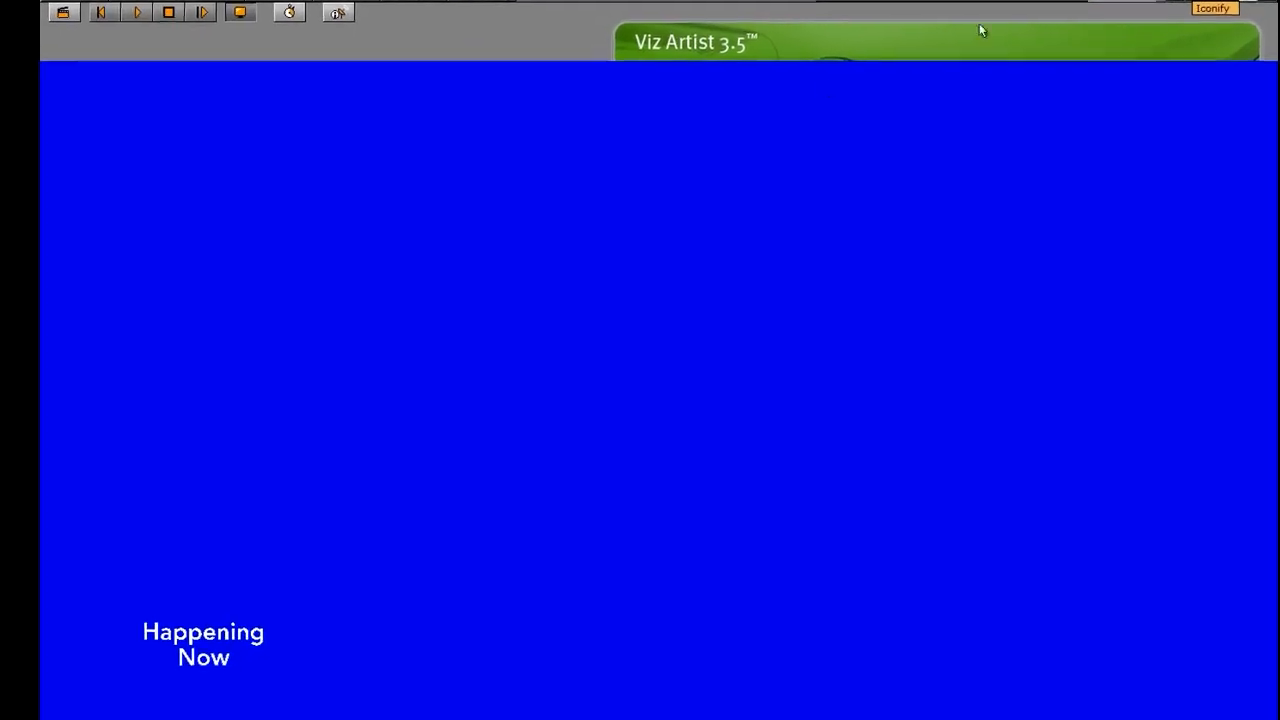
{"action": "left_click", "coordinate": [1241, 3]}
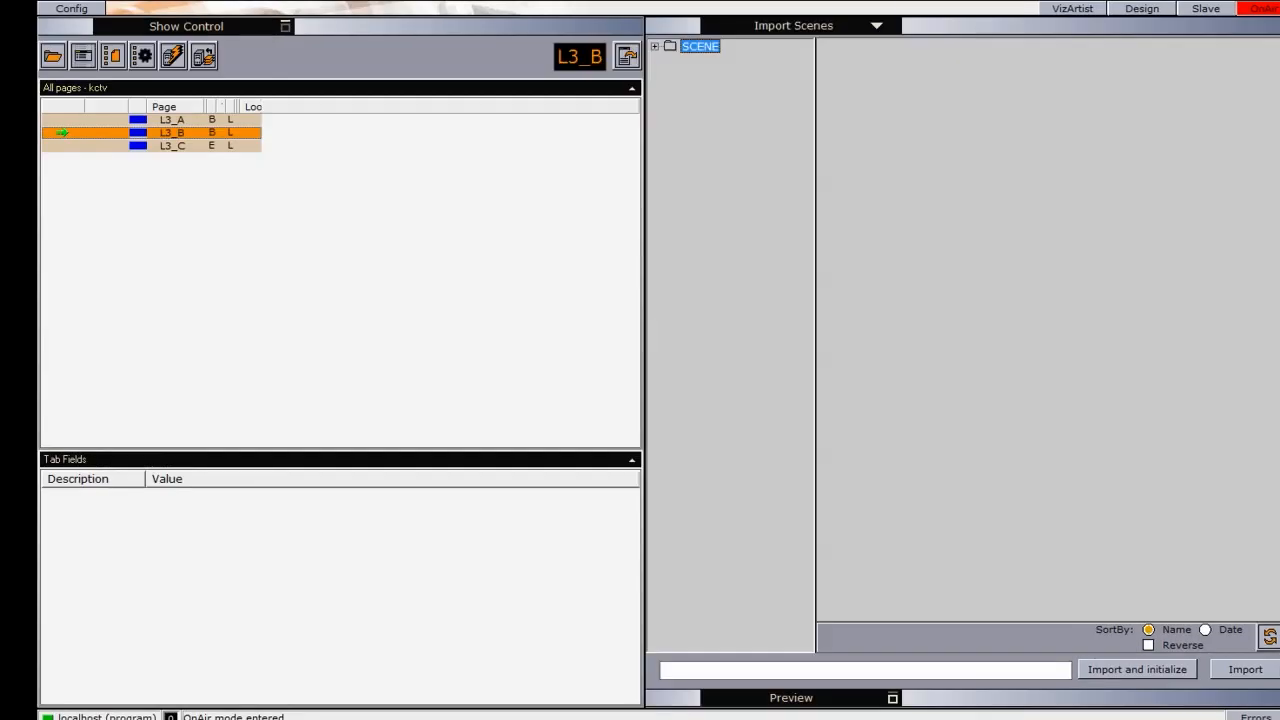
Step: Import the LOGO, TIME and TOPIC scenes from the TL_3 folder into the Viz Trio page list
{"action": "left_click", "coordinate": [655, 46]}
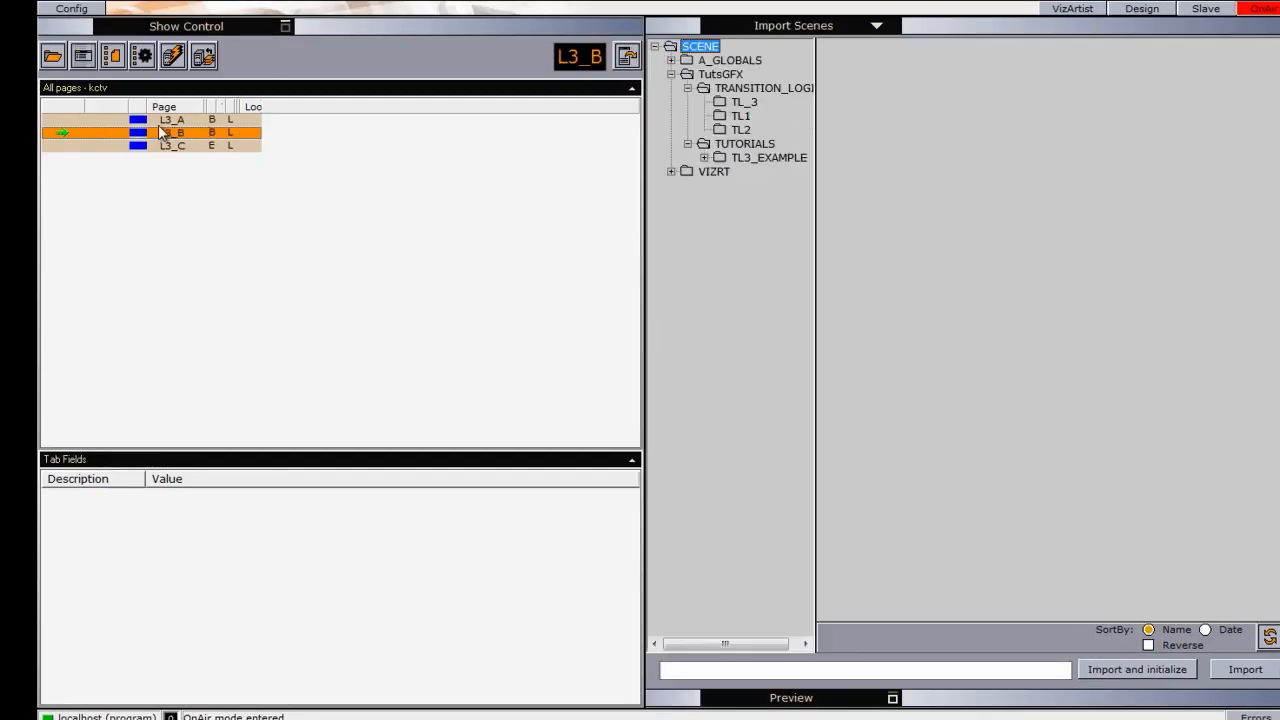
{"action": "left_click", "coordinate": [745, 103]}
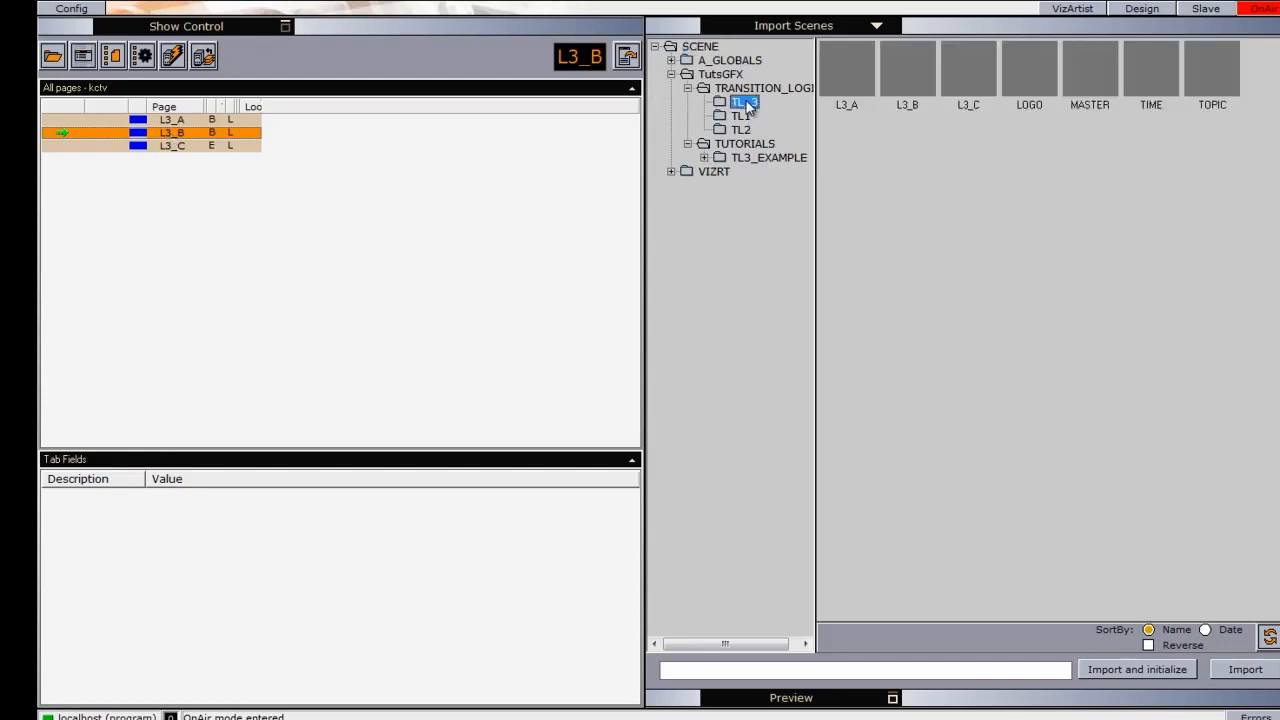
{"action": "left_click", "coordinate": [1020, 80]}
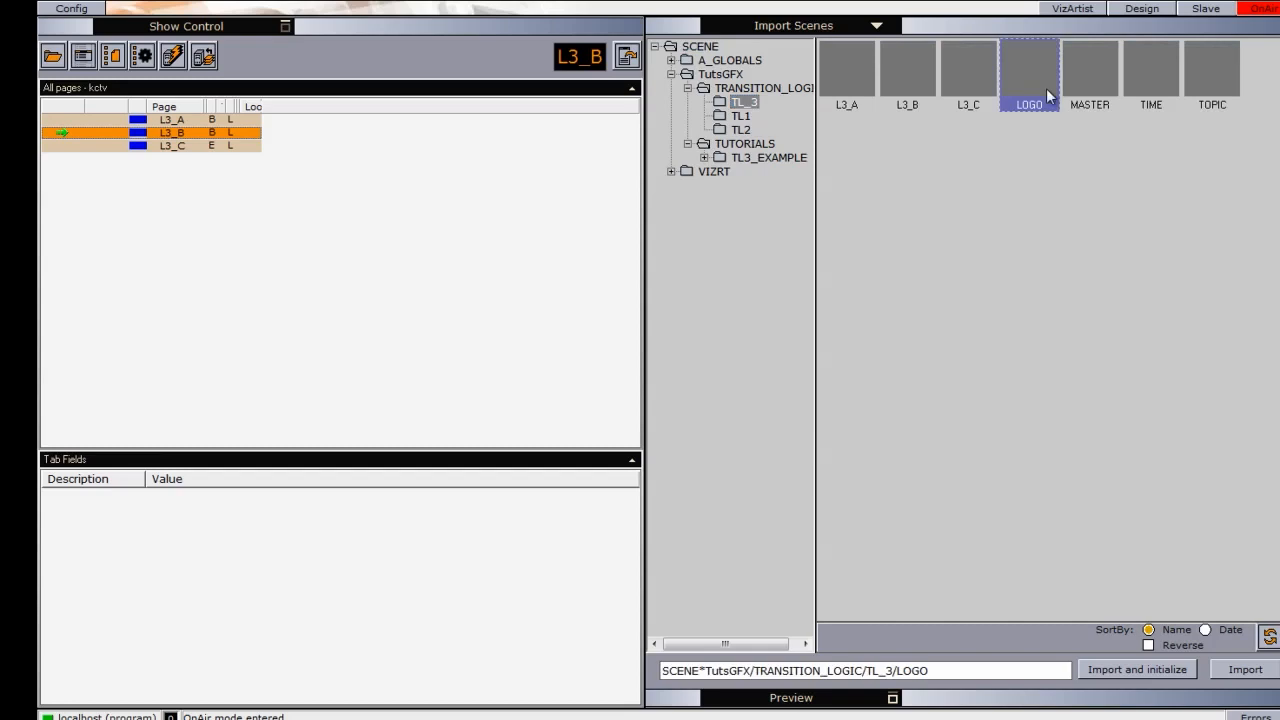
{"action": "left_click", "coordinate": [1145, 75], "text": "ctrl"}
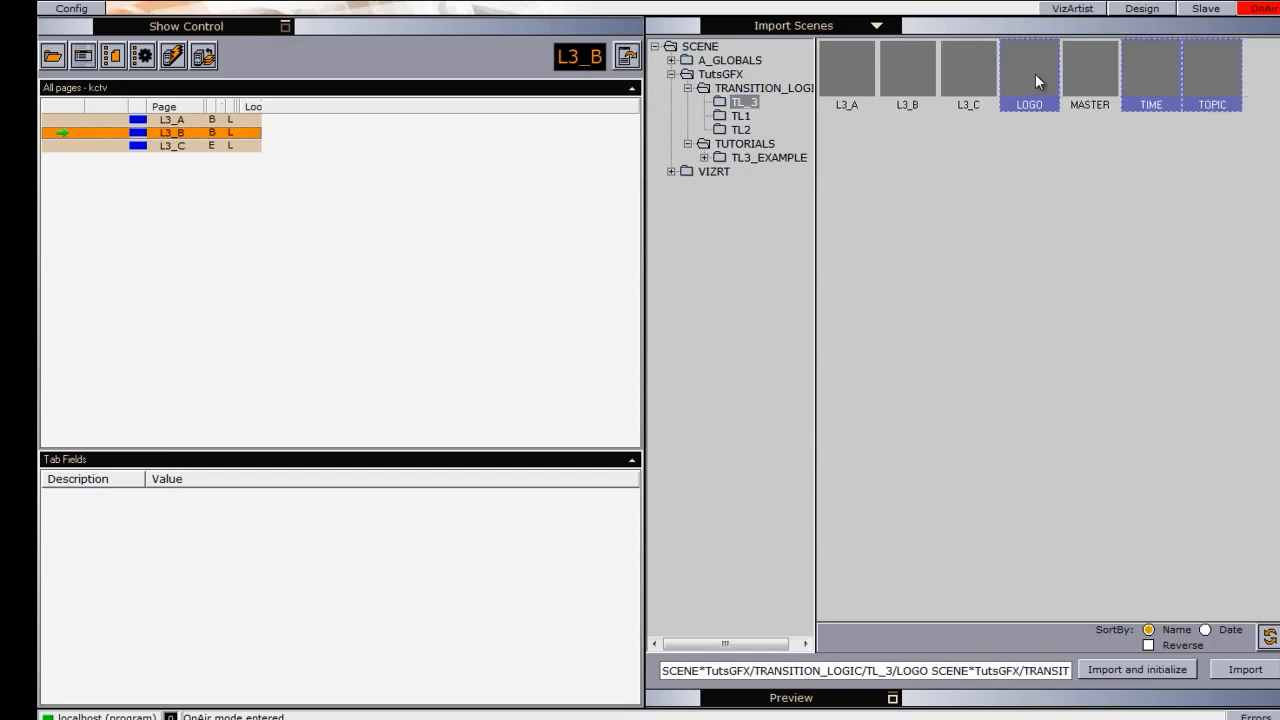
{"action": "left_click_drag", "start_coordinate": [1035, 75], "coordinate": [213, 225]}
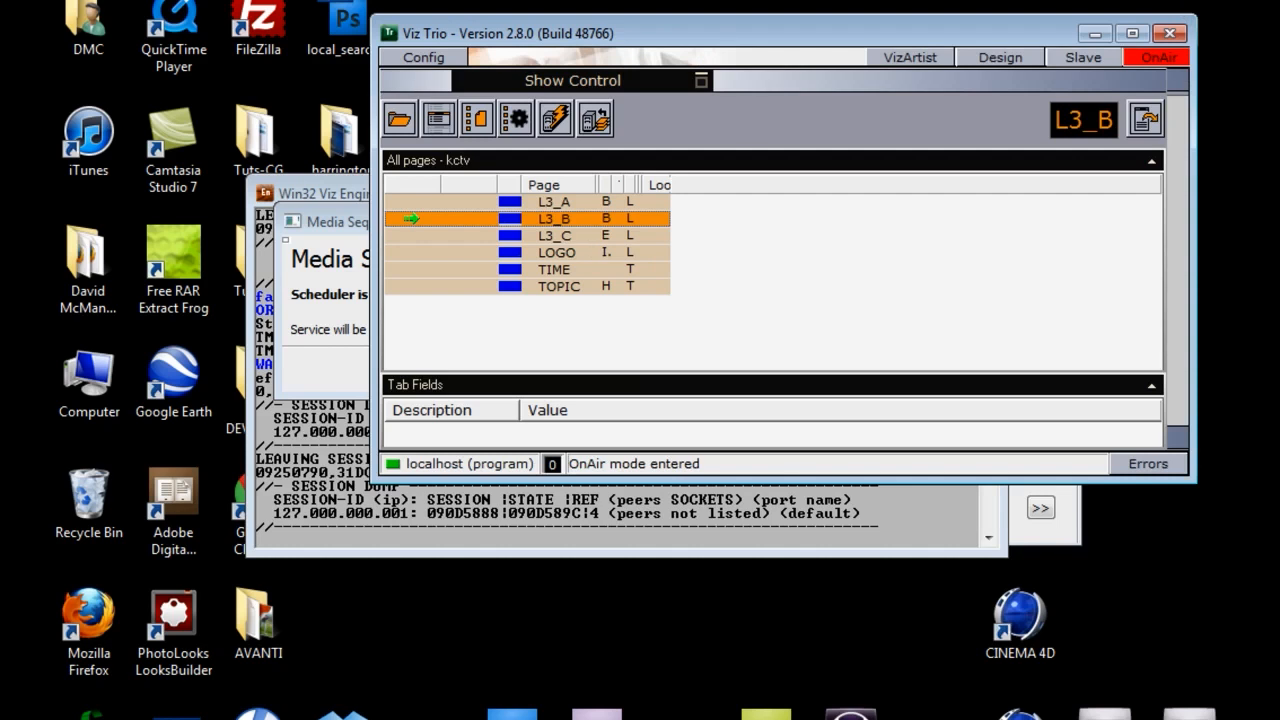
Step: Bring the on-air output window up behind Viz Trio and move the Trio window off to the side
{"action": "key", "text": "alt+Tab"}
{"action": "key", "text": "alt+Tab"}
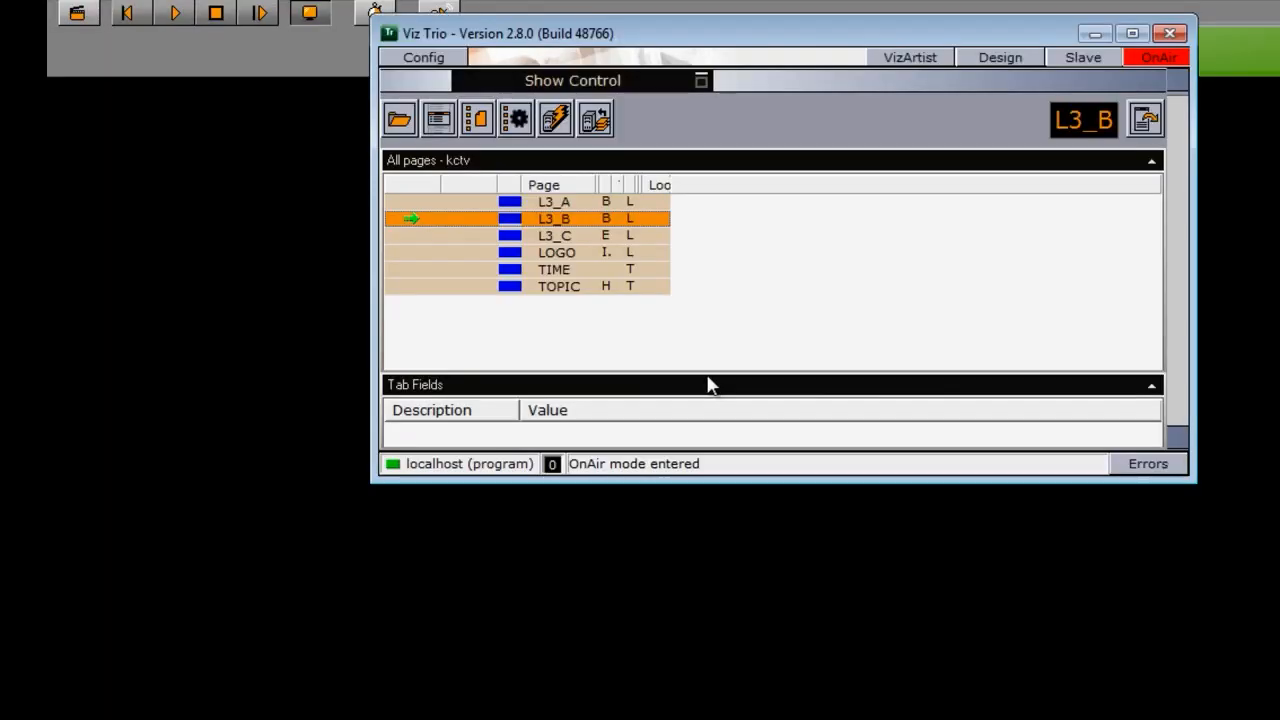
{"action": "left_click_drag", "start_coordinate": [780, 34], "coordinate": [519, 43]}
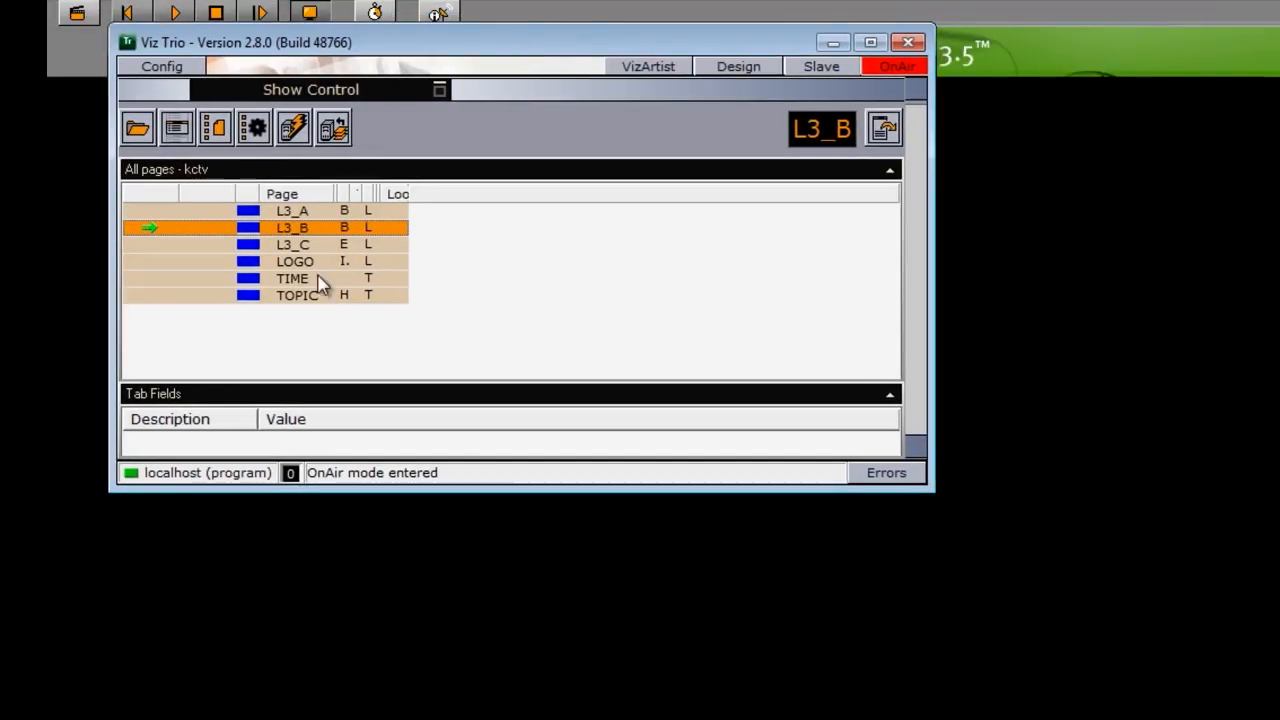
Step: Take the lower third pages L3_A, L3_B and L3_C out of the on-air output
{"action": "right_click", "coordinate": [284, 213]}
{"action": "left_click", "coordinate": [322, 311]}
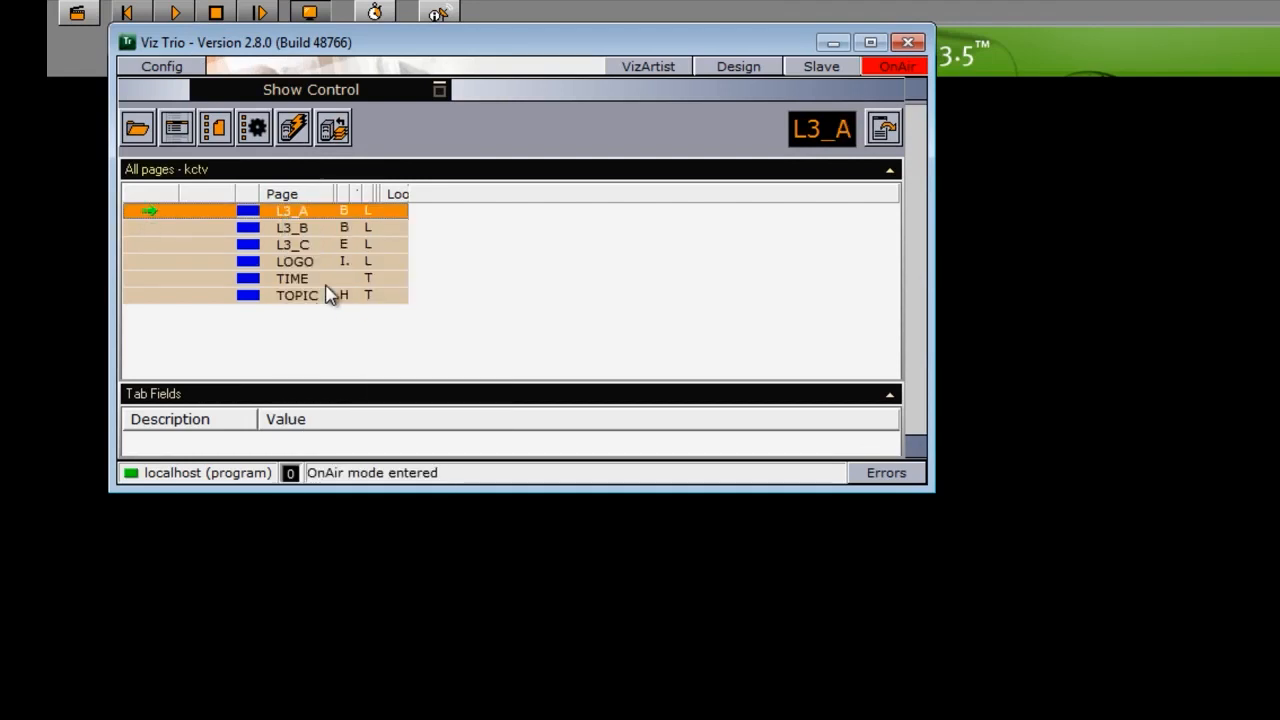
{"action": "right_click", "coordinate": [294, 209]}
{"action": "left_click", "coordinate": [352, 331]}
{"action": "right_click", "coordinate": [292, 229]}
{"action": "left_click", "coordinate": [343, 349]}
{"action": "right_click", "coordinate": [297, 246]}
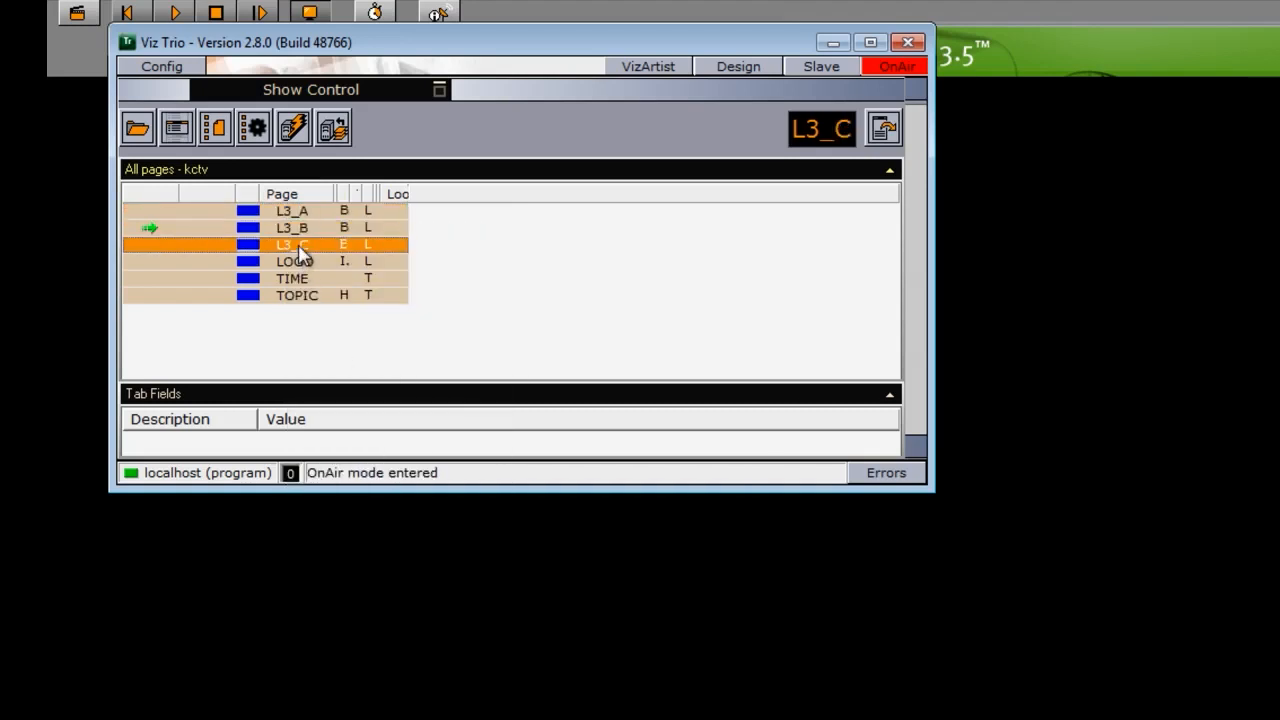
{"action": "left_click", "coordinate": [345, 366]}
Step: Take the LOGO, TIME and TOPIC pages out of the on-air output
{"action": "right_click", "coordinate": [303, 262]}
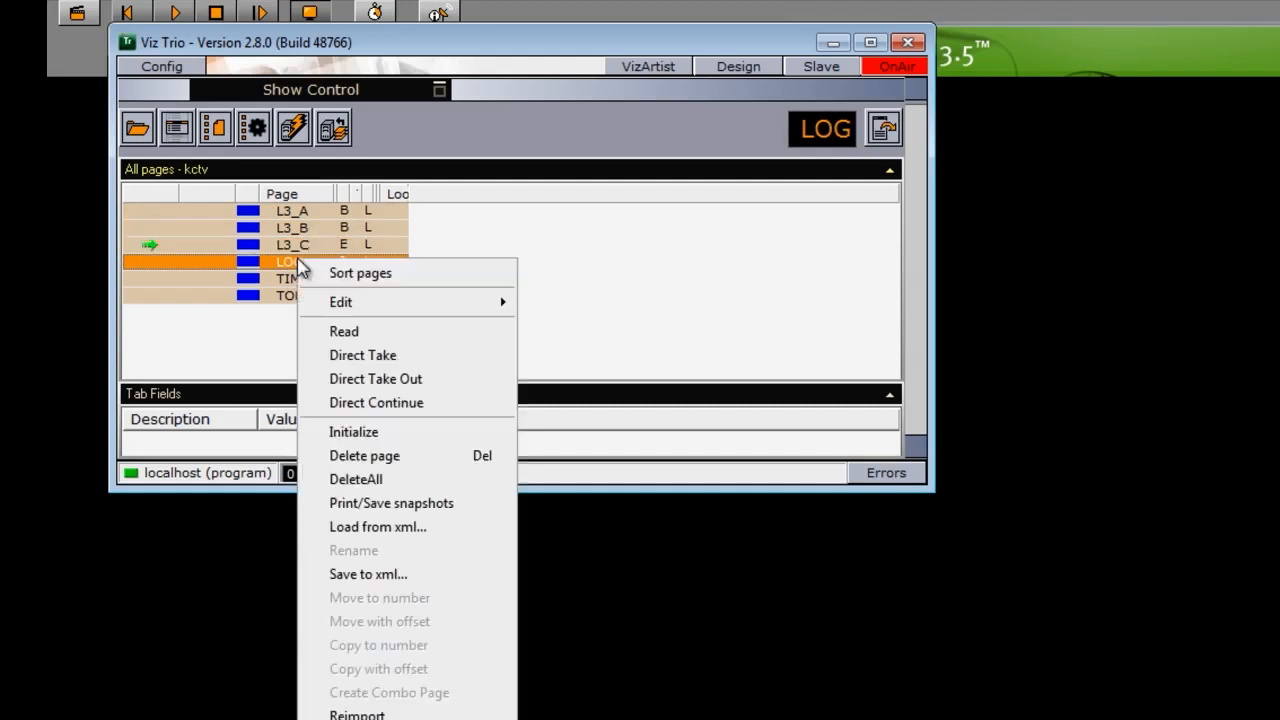
{"action": "left_click", "coordinate": [355, 374]}
{"action": "right_click", "coordinate": [306, 284]}
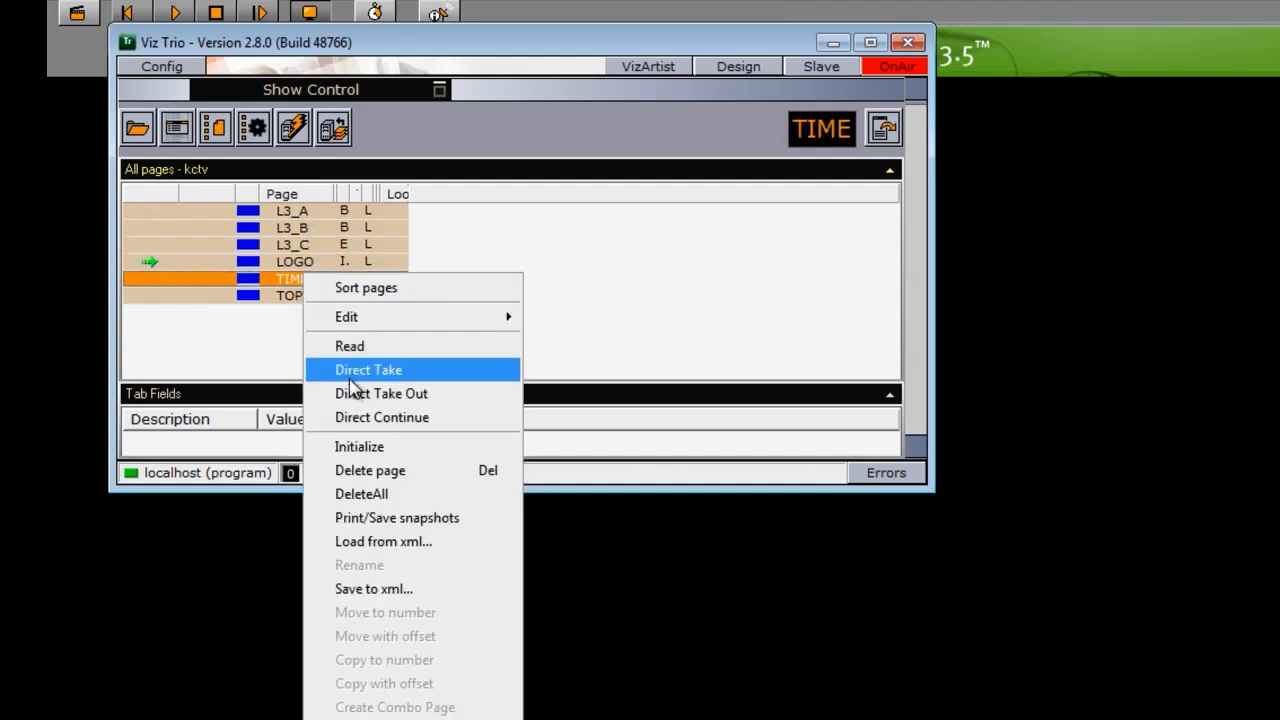
{"action": "left_click", "coordinate": [350, 372]}
{"action": "right_click", "coordinate": [311, 283]}
{"action": "left_click", "coordinate": [349, 400]}
{"action": "right_click", "coordinate": [309, 295]}
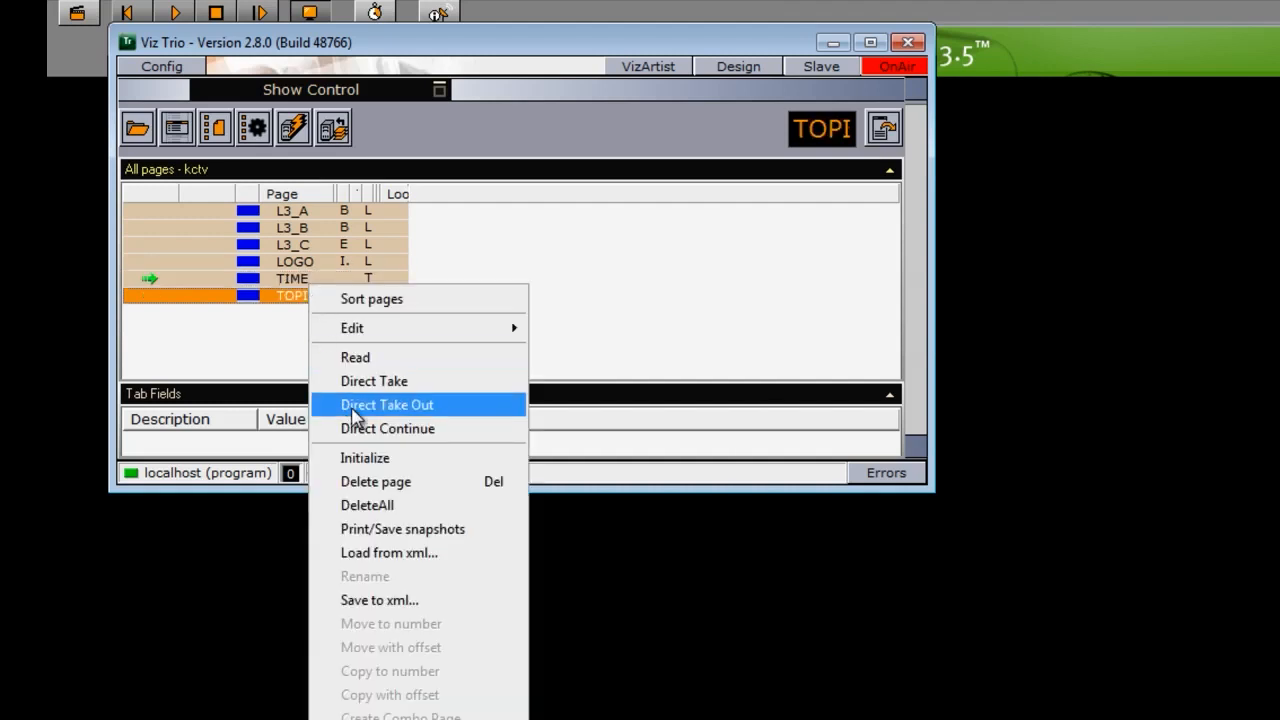
{"action": "left_click", "coordinate": [355, 405]}
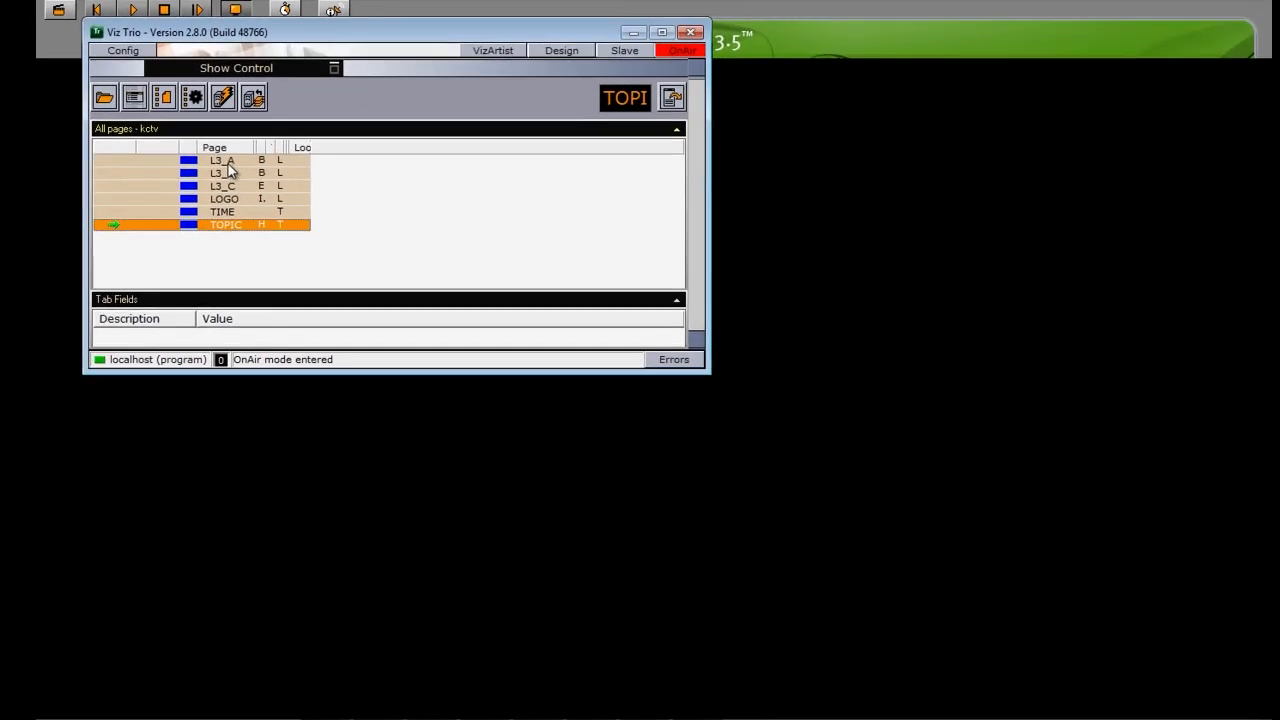
Step: Take the L3_A lower third page on air, followed by the LOGO page
{"action": "right_click", "coordinate": [237, 178]}
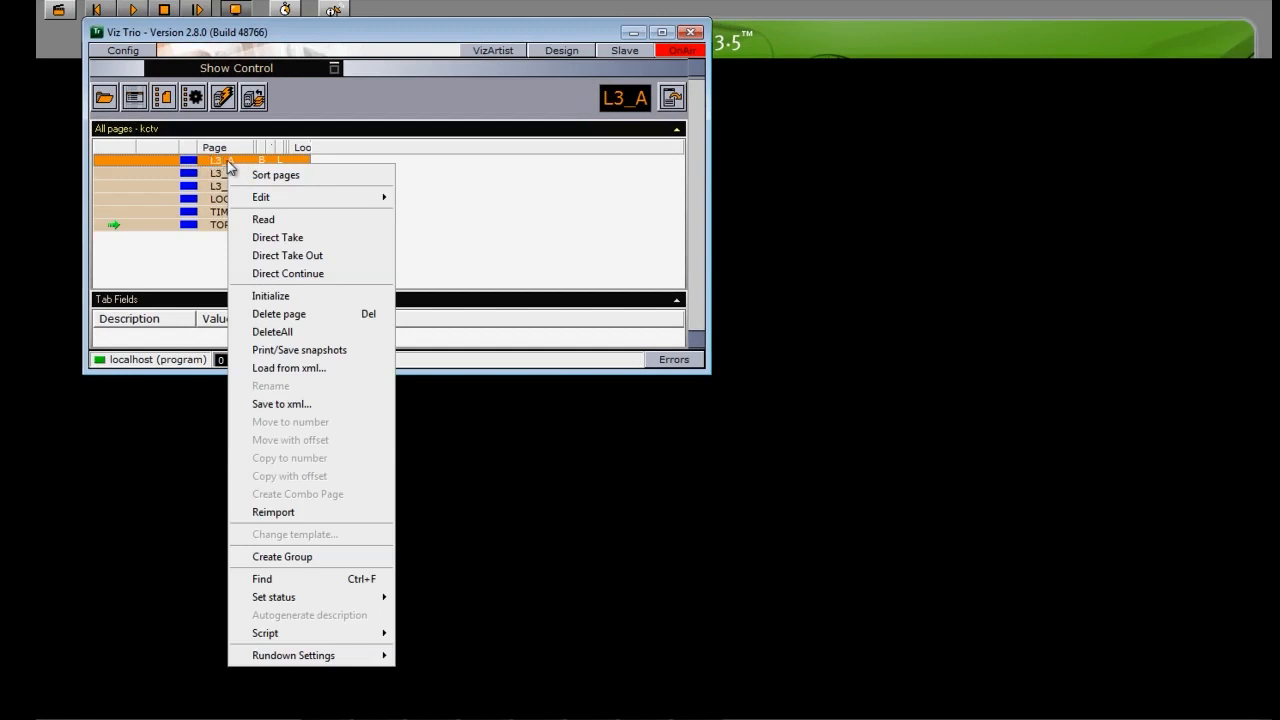
{"action": "left_click", "coordinate": [260, 238]}
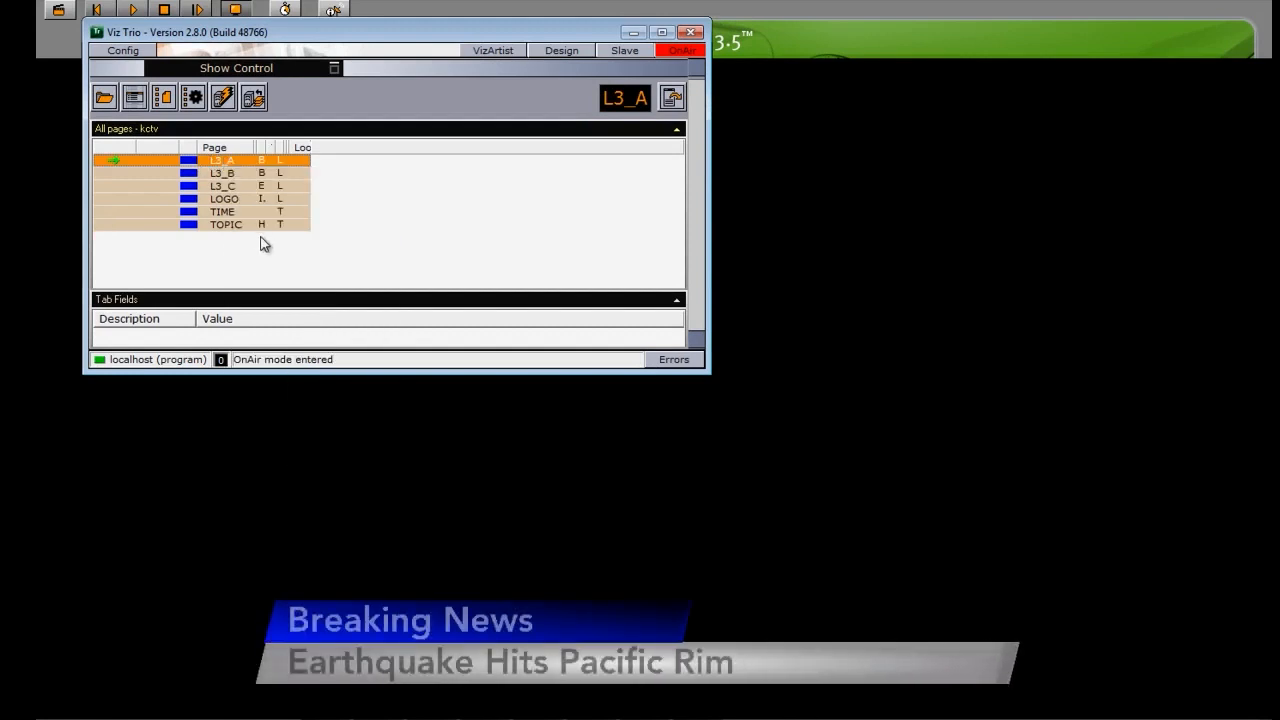
{"action": "right_click", "coordinate": [220, 200]}
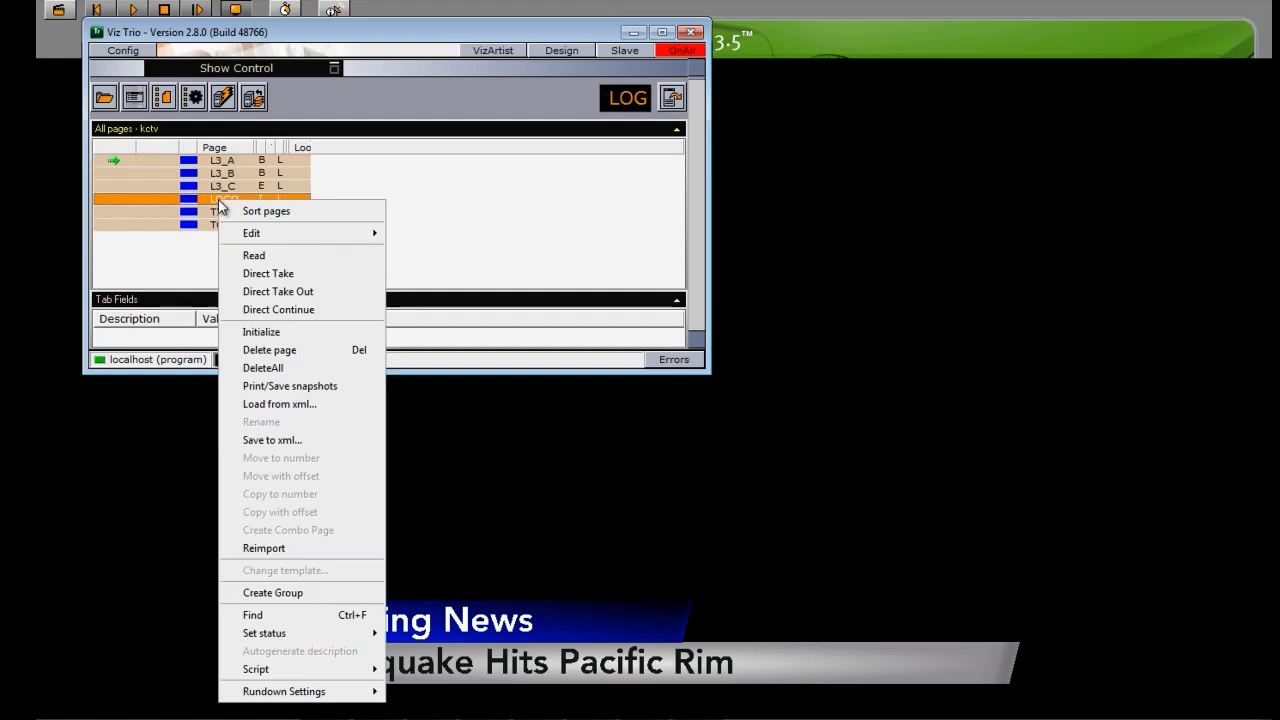
{"action": "left_click", "coordinate": [250, 274]}
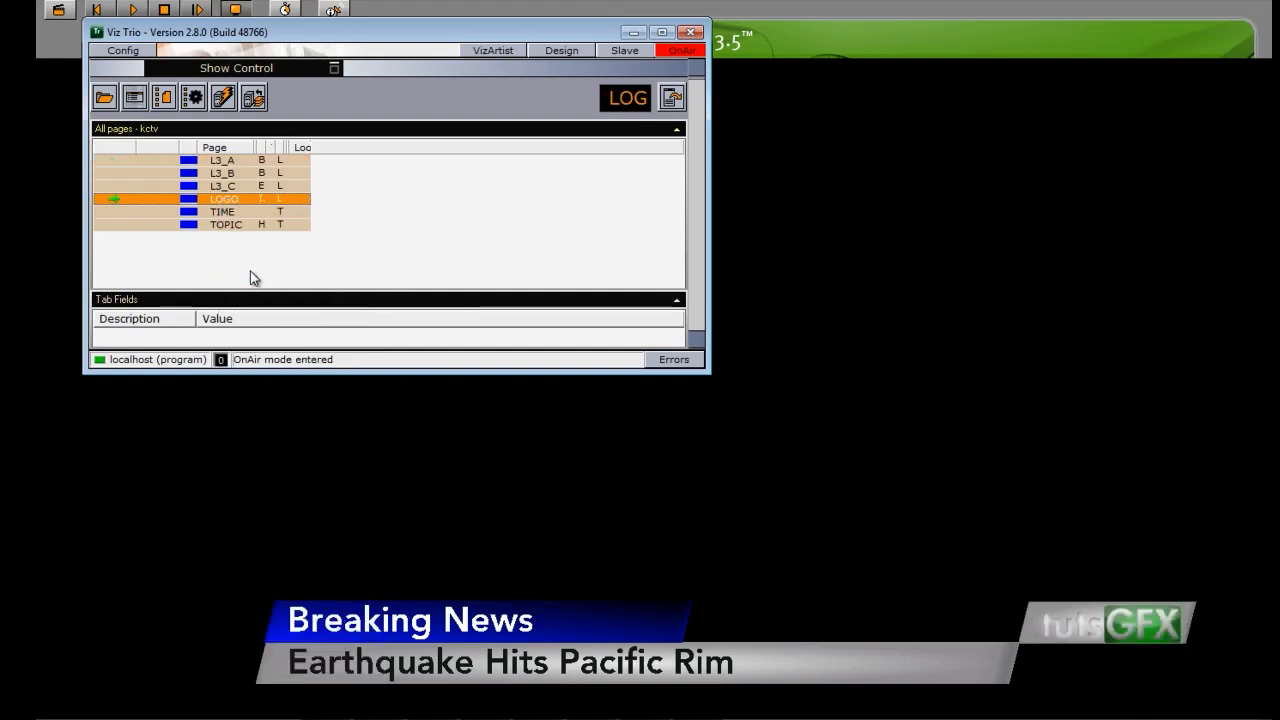
Step: Add the TIME page and the TOPIC page to the on-air output
{"action": "left_click", "coordinate": [225, 213]}
{"action": "right_click", "coordinate": [225, 212]}
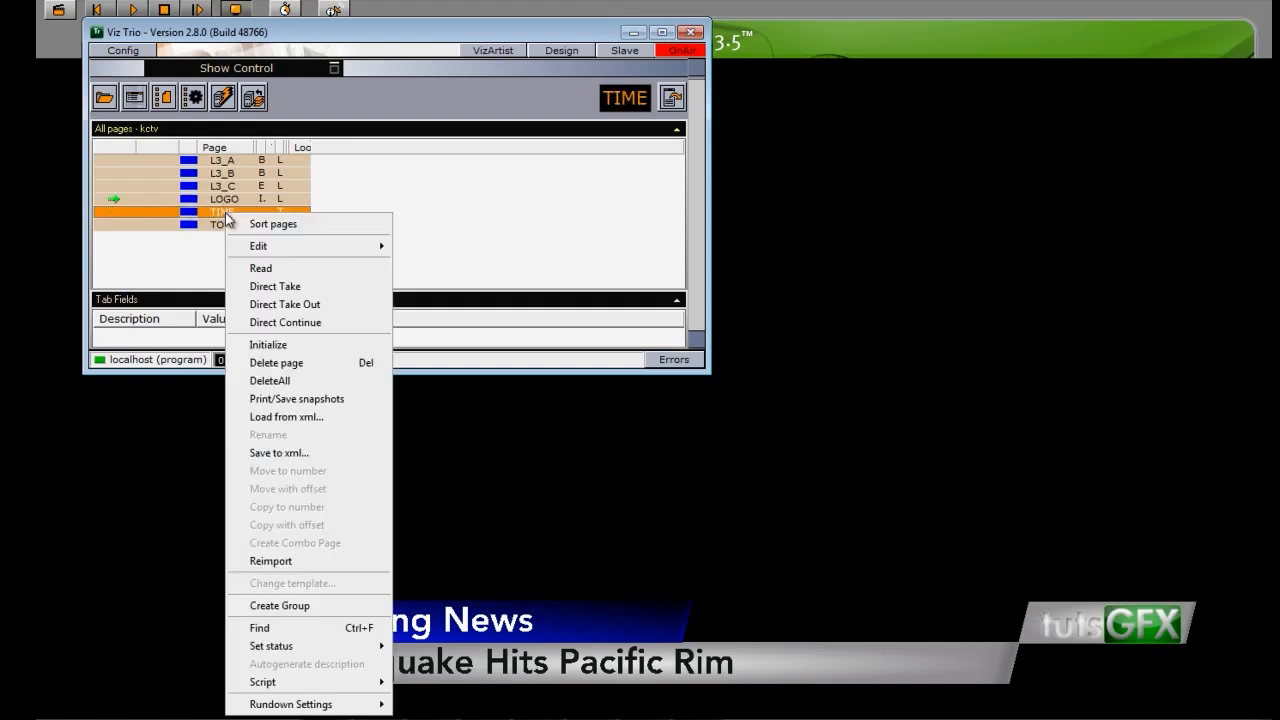
{"action": "left_click", "coordinate": [253, 287]}
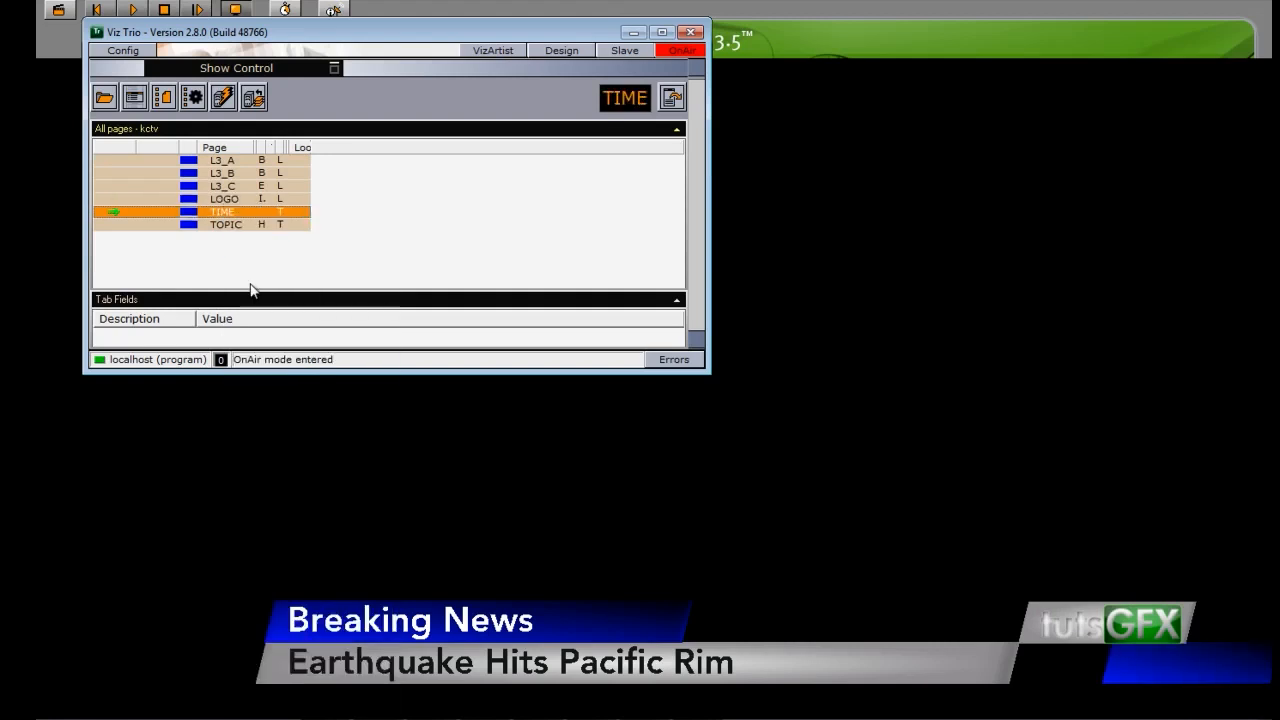
{"action": "left_click", "coordinate": [229, 226]}
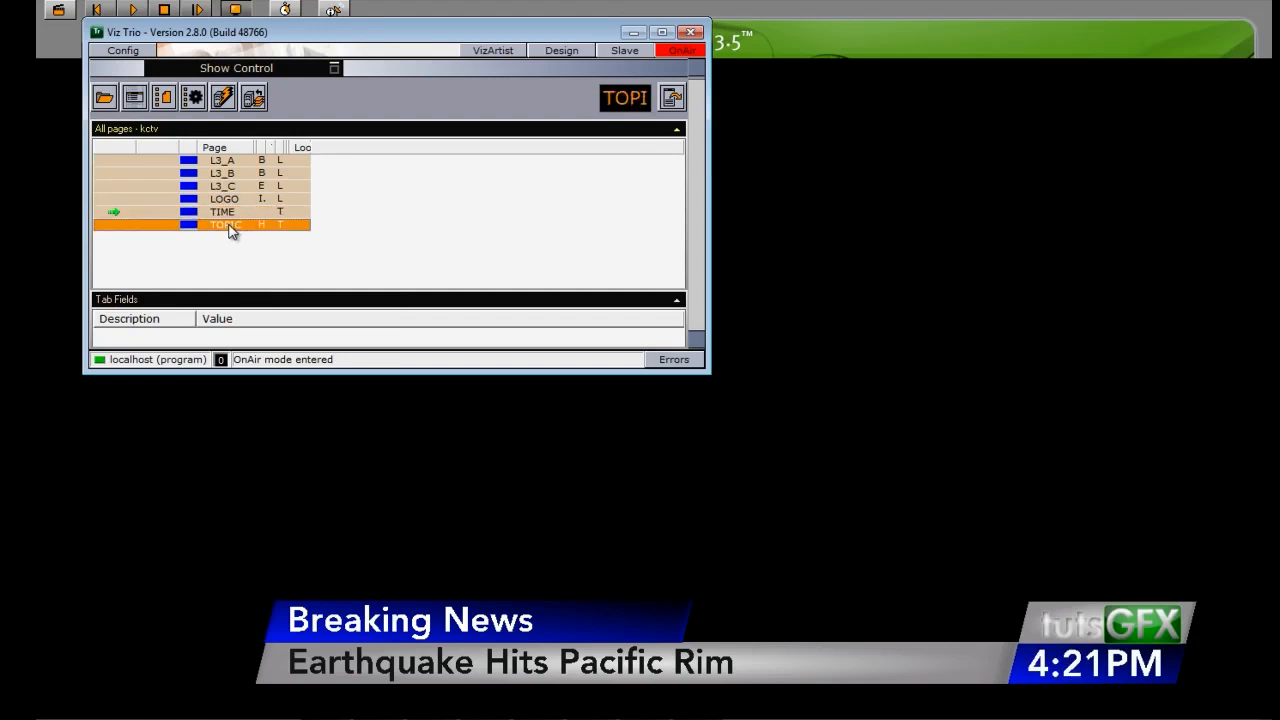
{"action": "right_click", "coordinate": [229, 230]}
{"action": "left_click", "coordinate": [250, 289]}
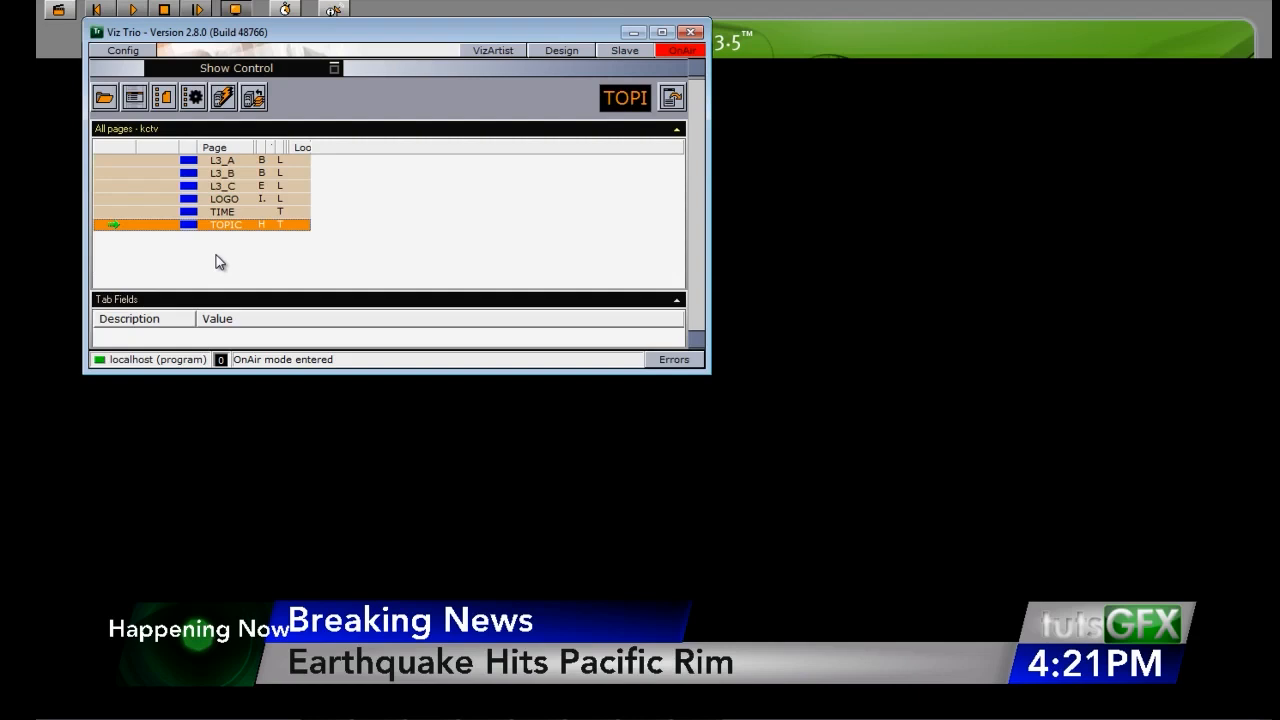
Step: Take the TOPIC page off air and replace the lower third with the L3_C page
{"action": "right_click", "coordinate": [220, 228]}
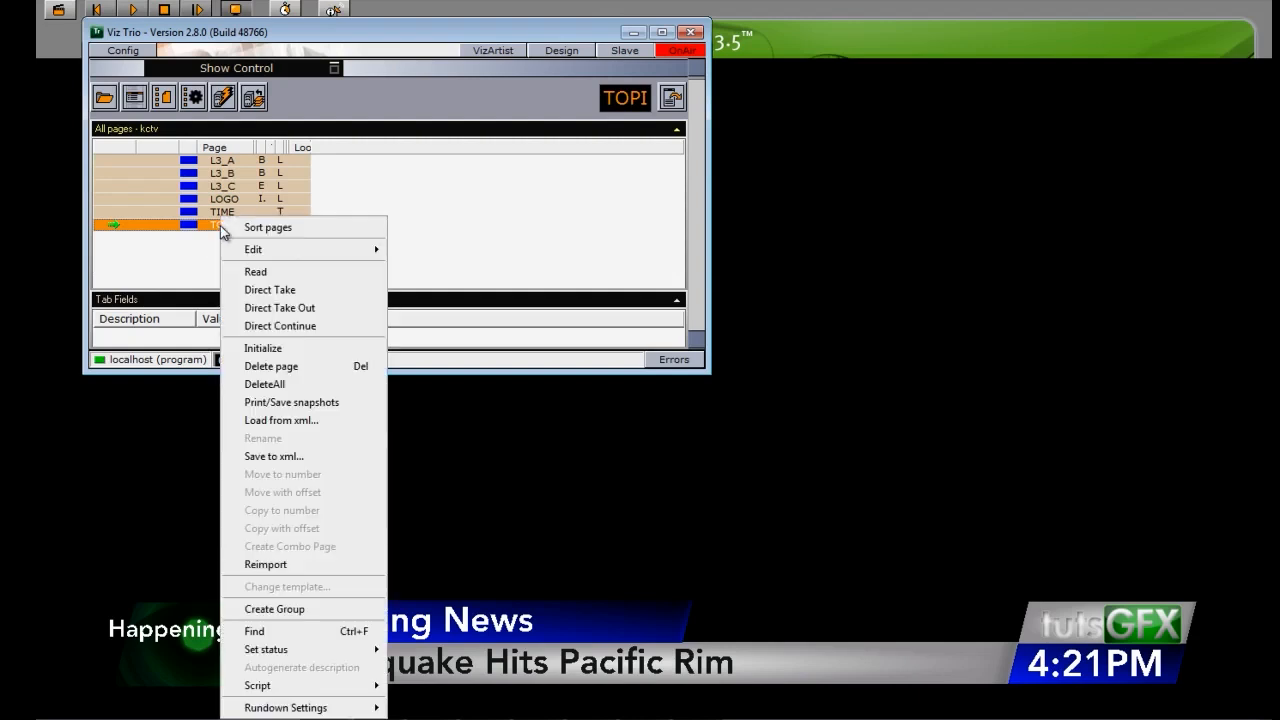
{"action": "left_click", "coordinate": [245, 306]}
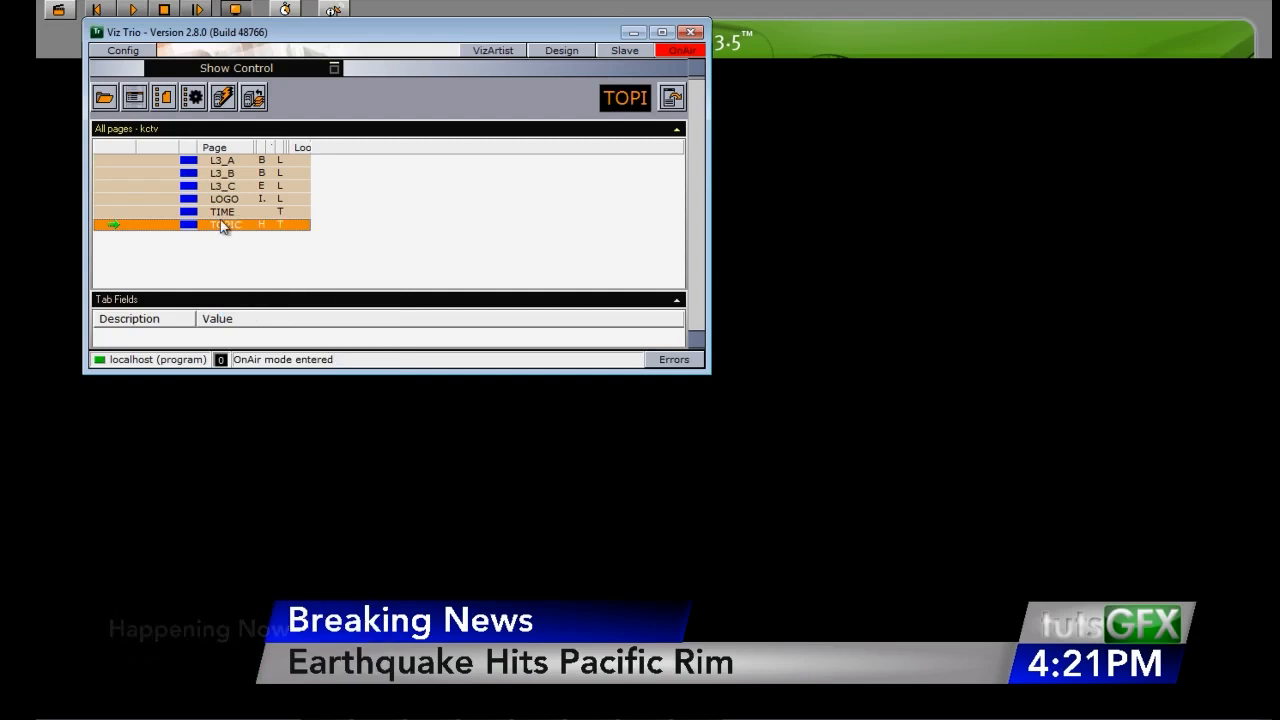
{"action": "right_click", "coordinate": [224, 186]}
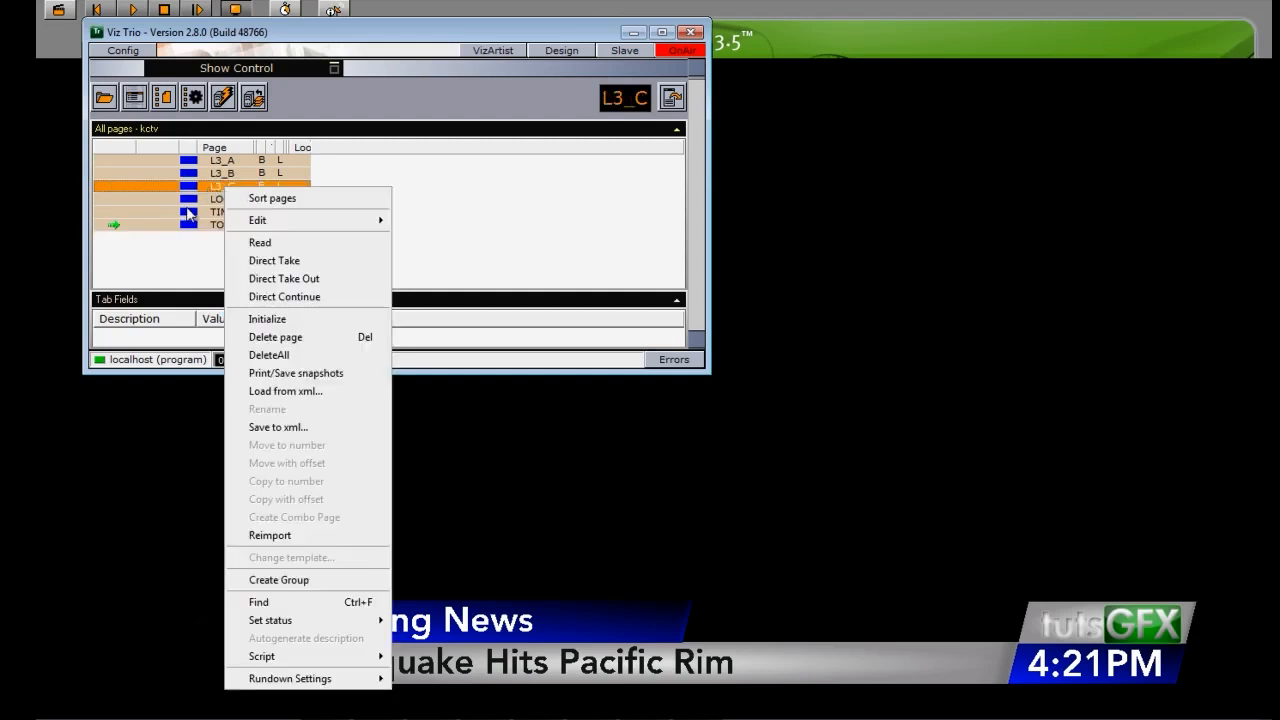
{"action": "left_click", "coordinate": [258, 262]}
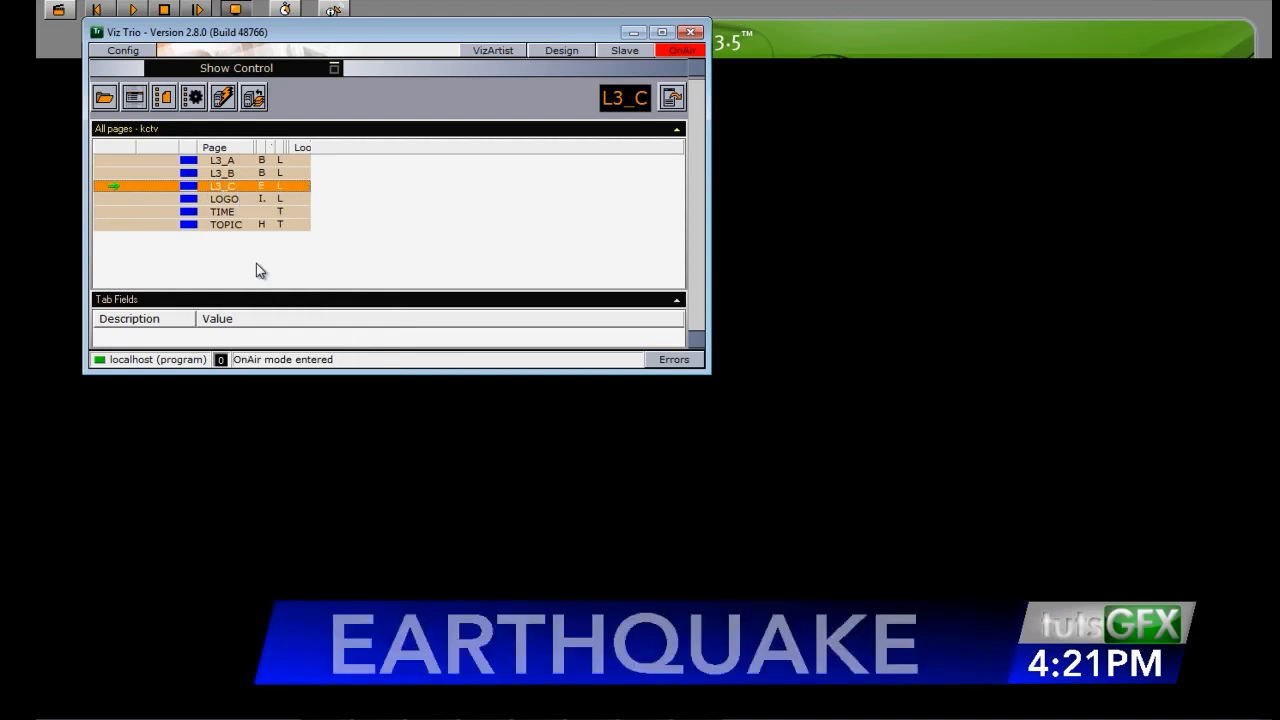
Step: Take the TIME, LOGO and L3_C pages off air one after another
{"action": "right_click", "coordinate": [227, 210]}
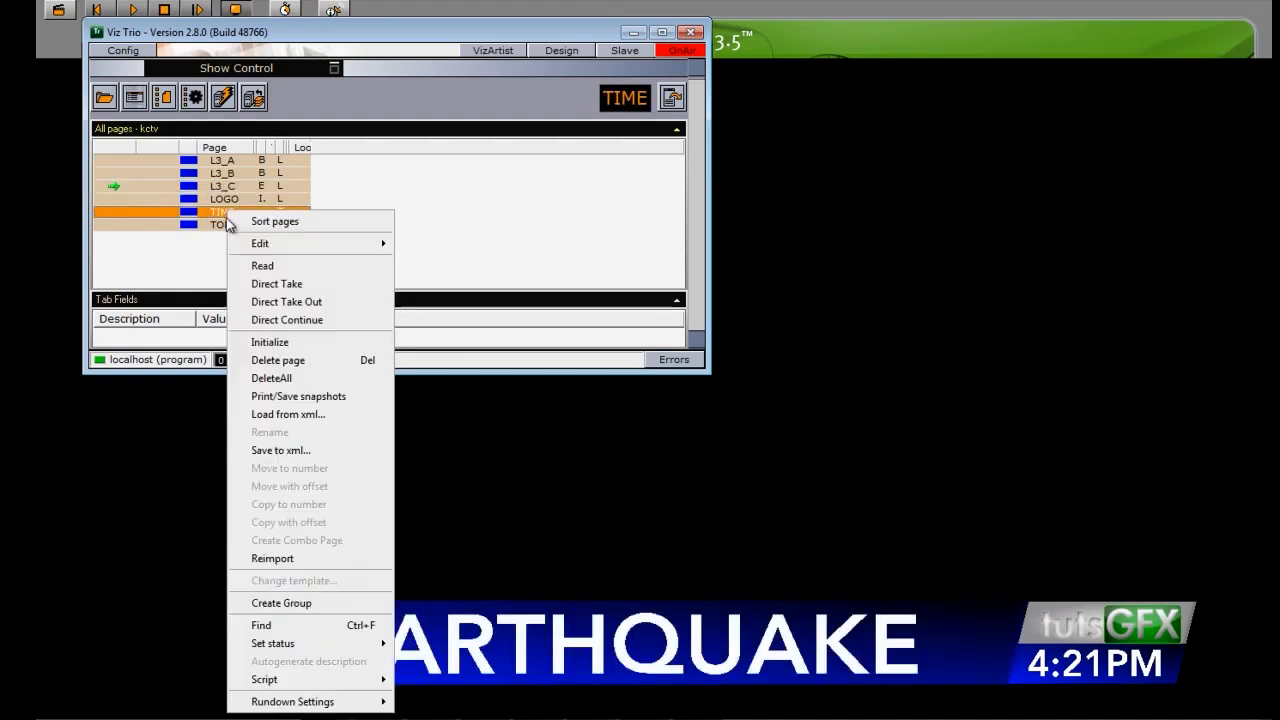
{"action": "left_click", "coordinate": [258, 285]}
{"action": "right_click", "coordinate": [226, 199]}
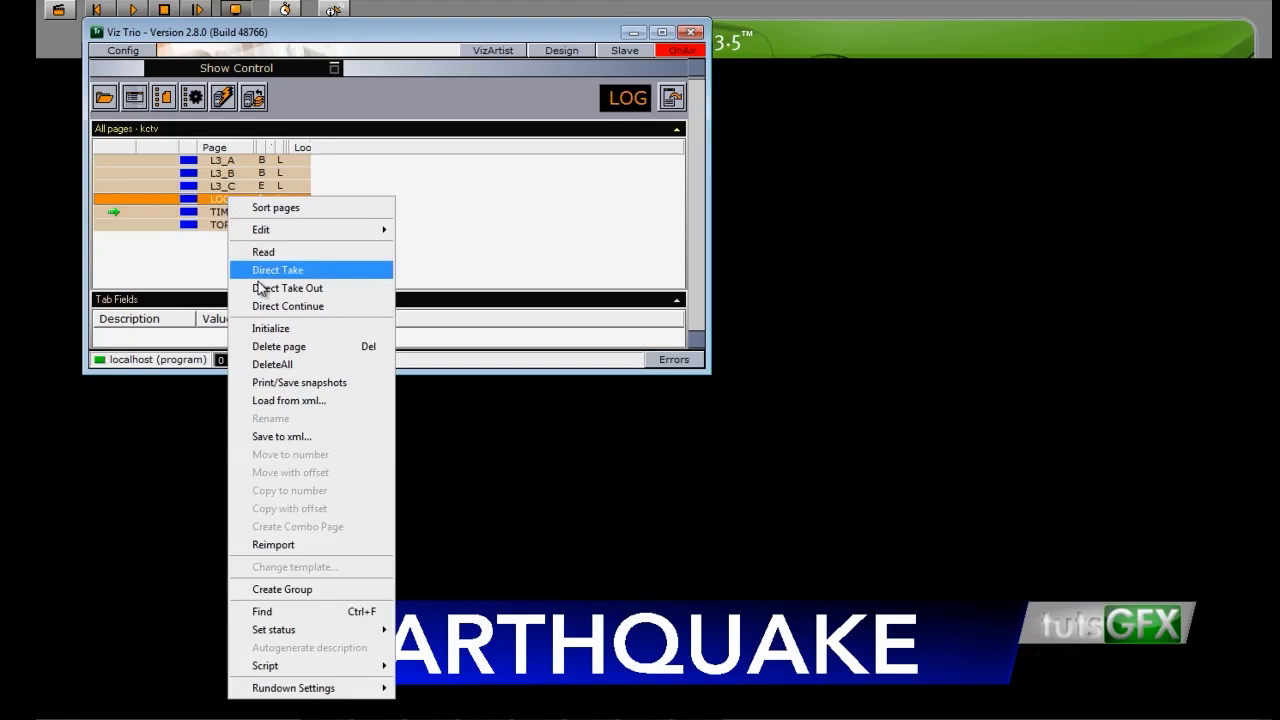
{"action": "left_click", "coordinate": [262, 288]}
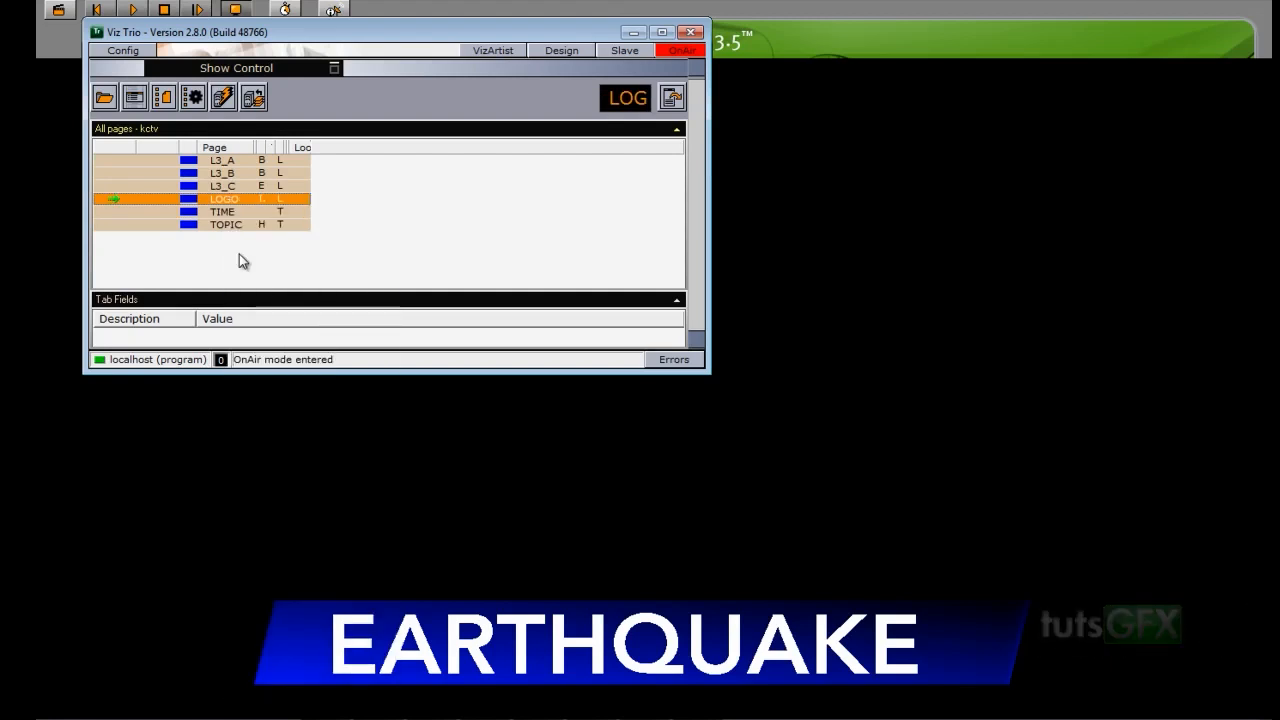
{"action": "right_click", "coordinate": [231, 187]}
{"action": "left_click", "coordinate": [285, 280]}
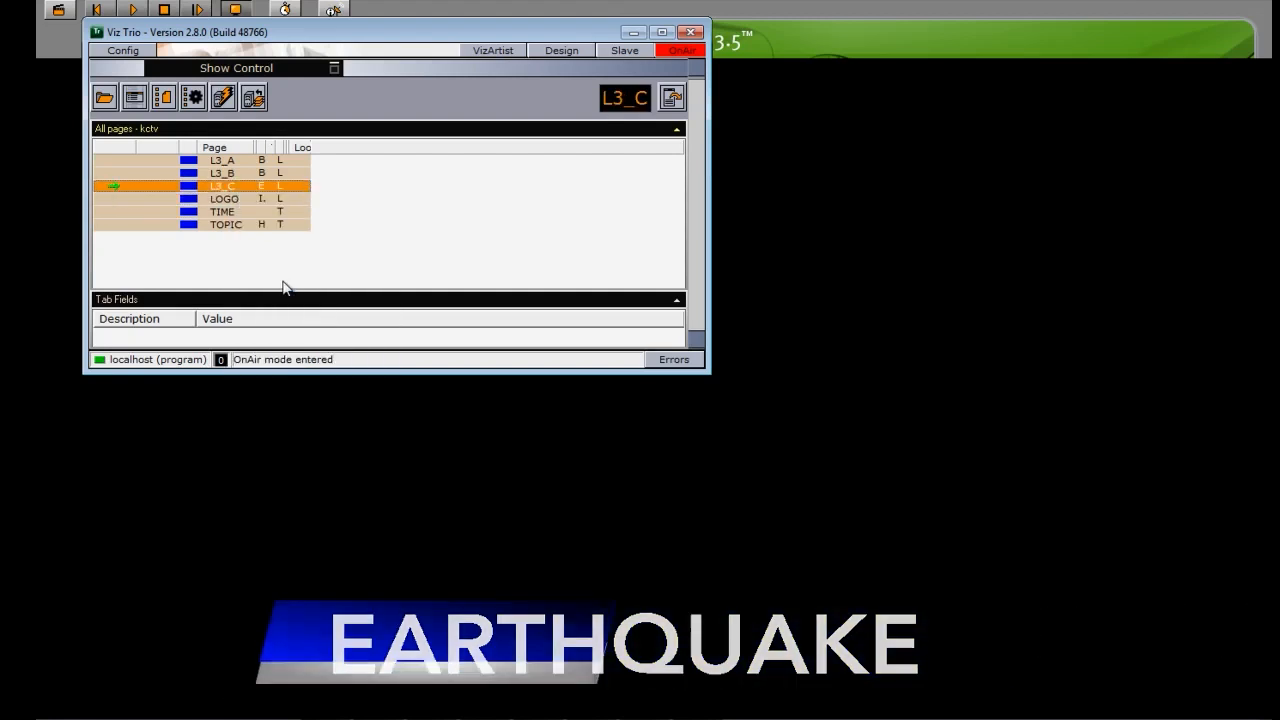
Step: Return to the Viz Artist scene editor and open the TOPIC scene from the TL_3 folder
{"action": "left_click", "coordinate": [86, 1]}
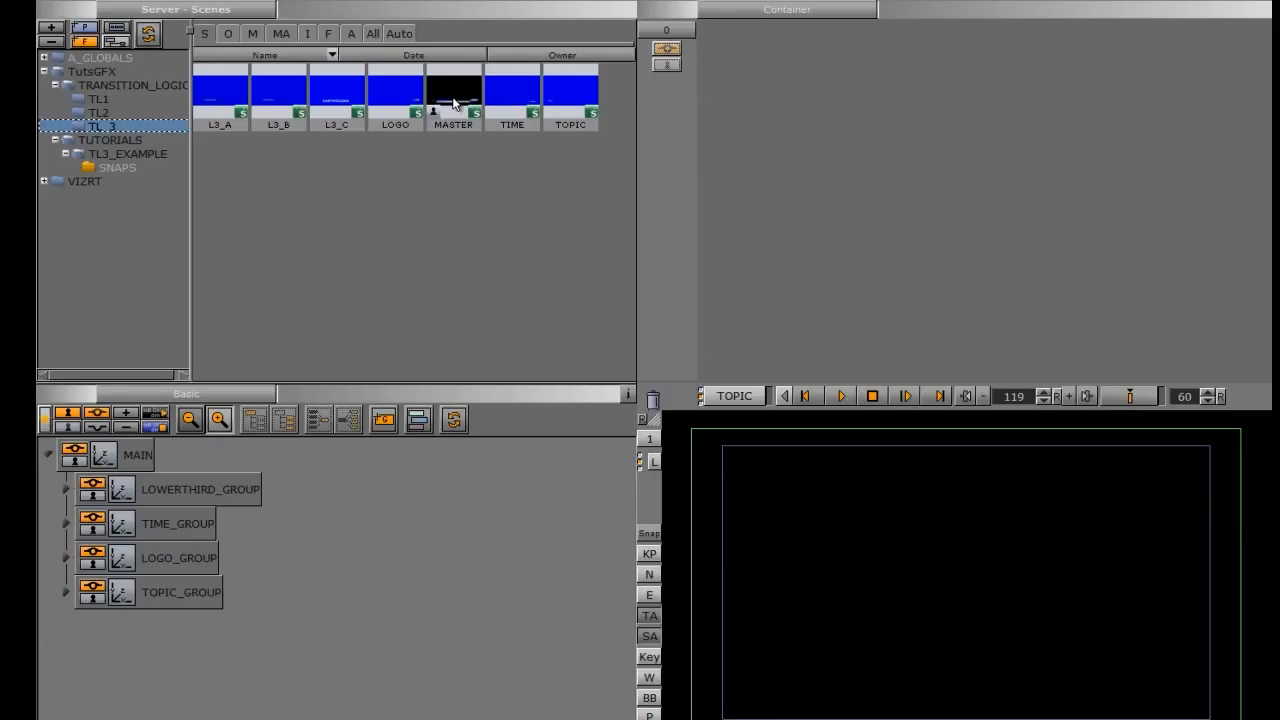
{"action": "left_click", "coordinate": [209, 714]}
{"action": "left_click", "coordinate": [438, 408]}
{"action": "double_click", "coordinate": [568, 100]}
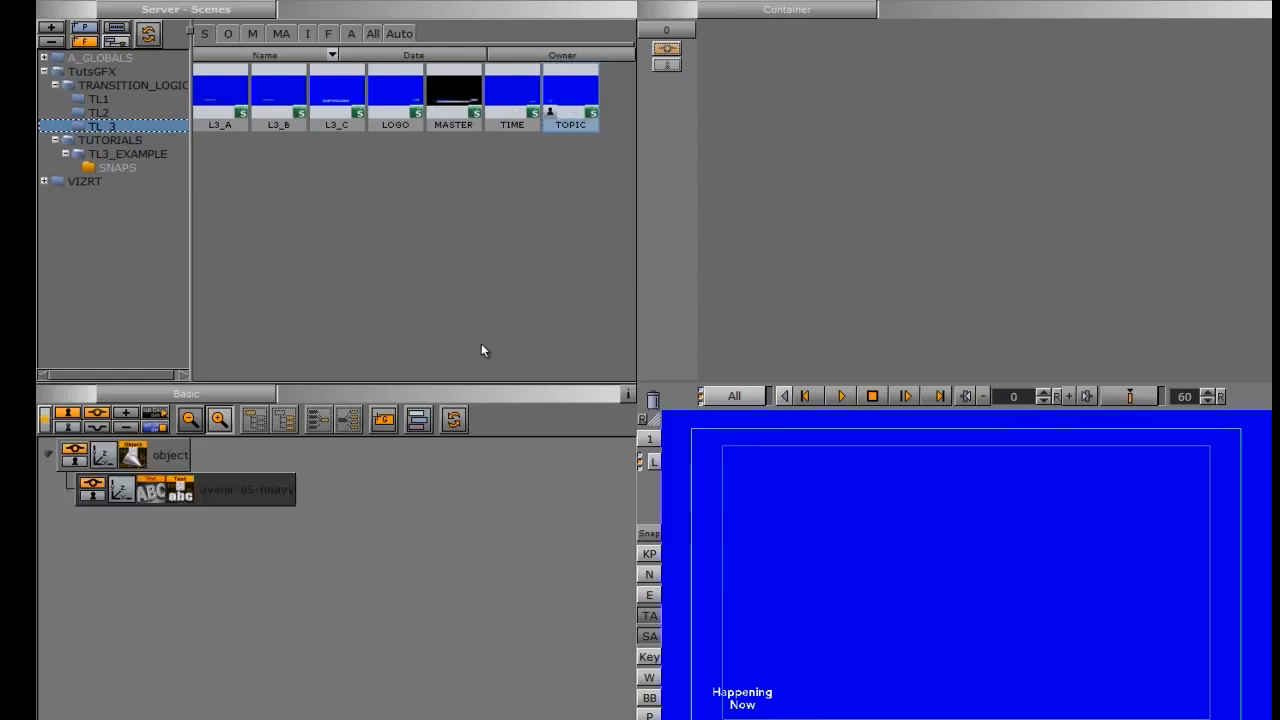
Step: Turn off Single line in the topic text's ControlText plugin and save the TOPIC scene
{"action": "left_click", "coordinate": [178, 490]}
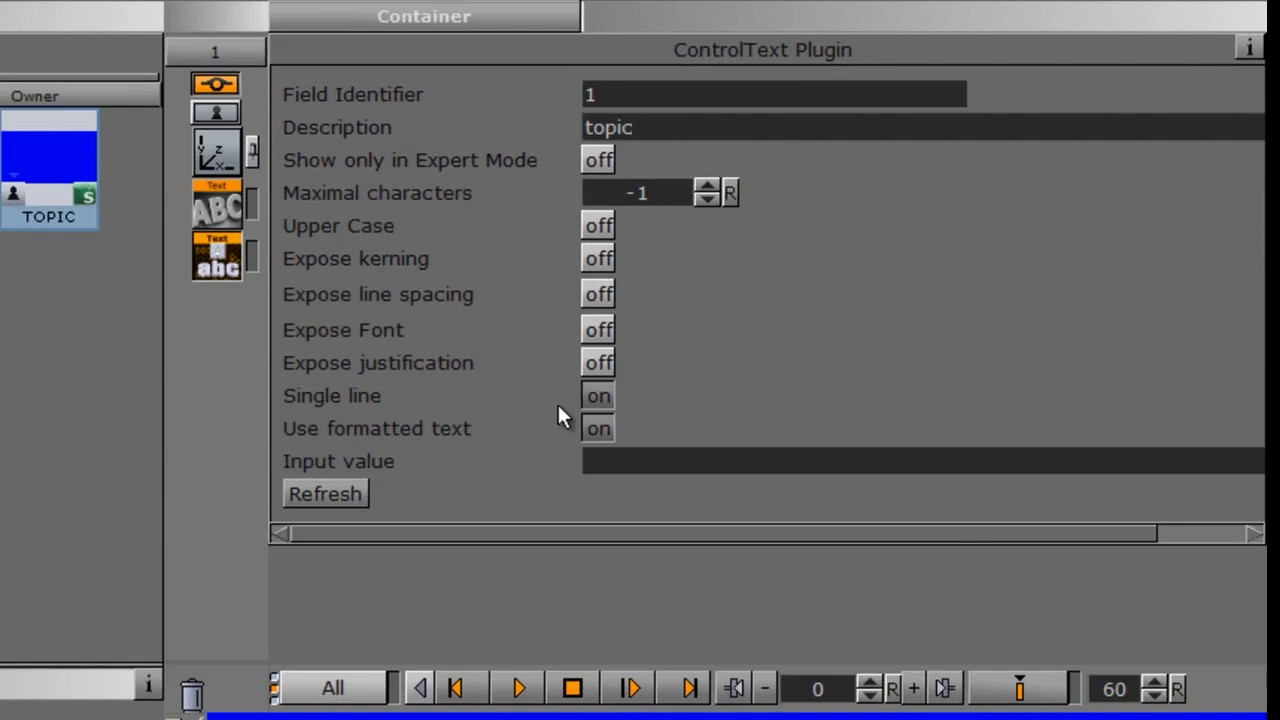
{"action": "left_click", "coordinate": [598, 399]}
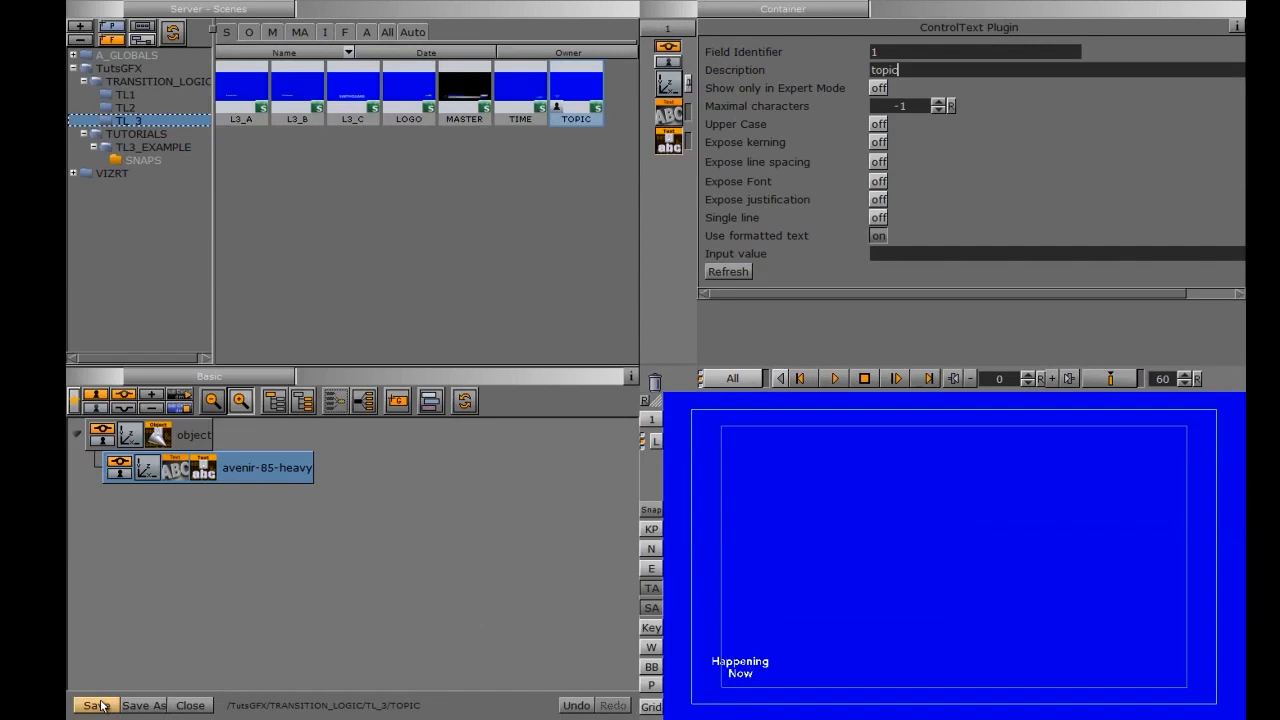
{"action": "left_click", "coordinate": [100, 706]}
Step: Show the on-air output, switch to Viz Trio and take the TOPIC page on air
{"action": "left_click", "coordinate": [1092, 3]}
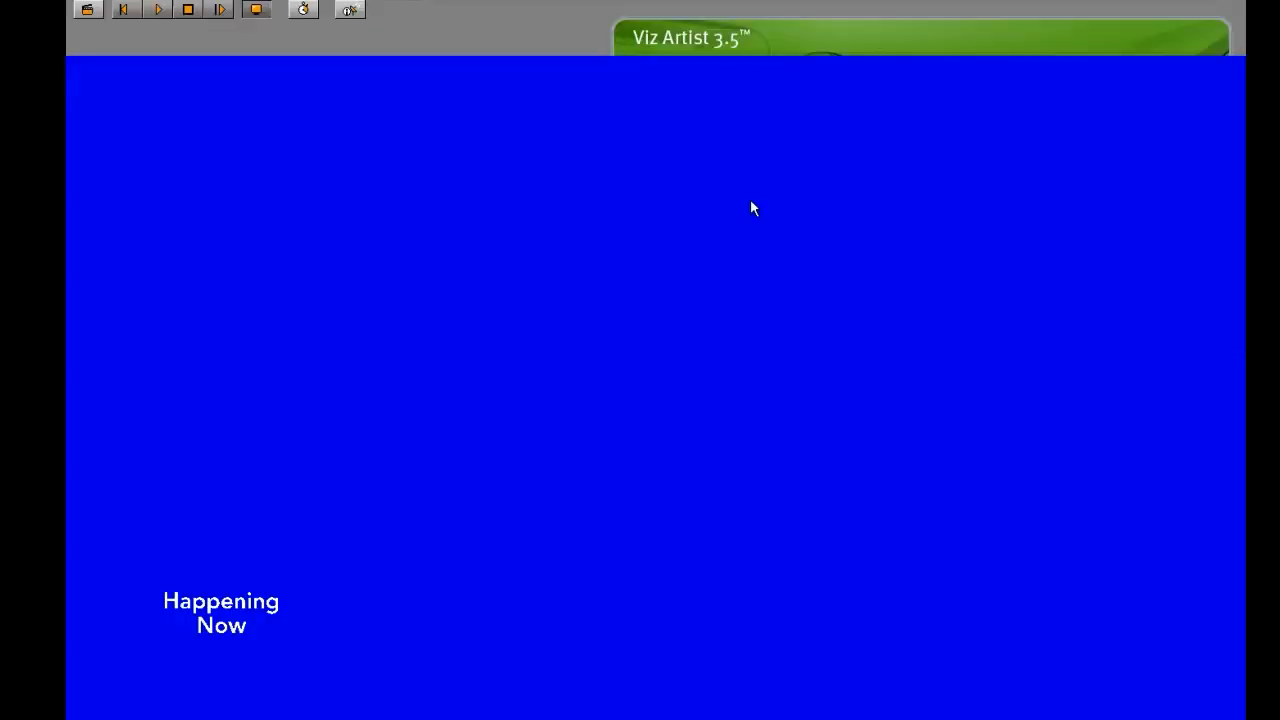
{"action": "key", "text": "alt+Tab"}
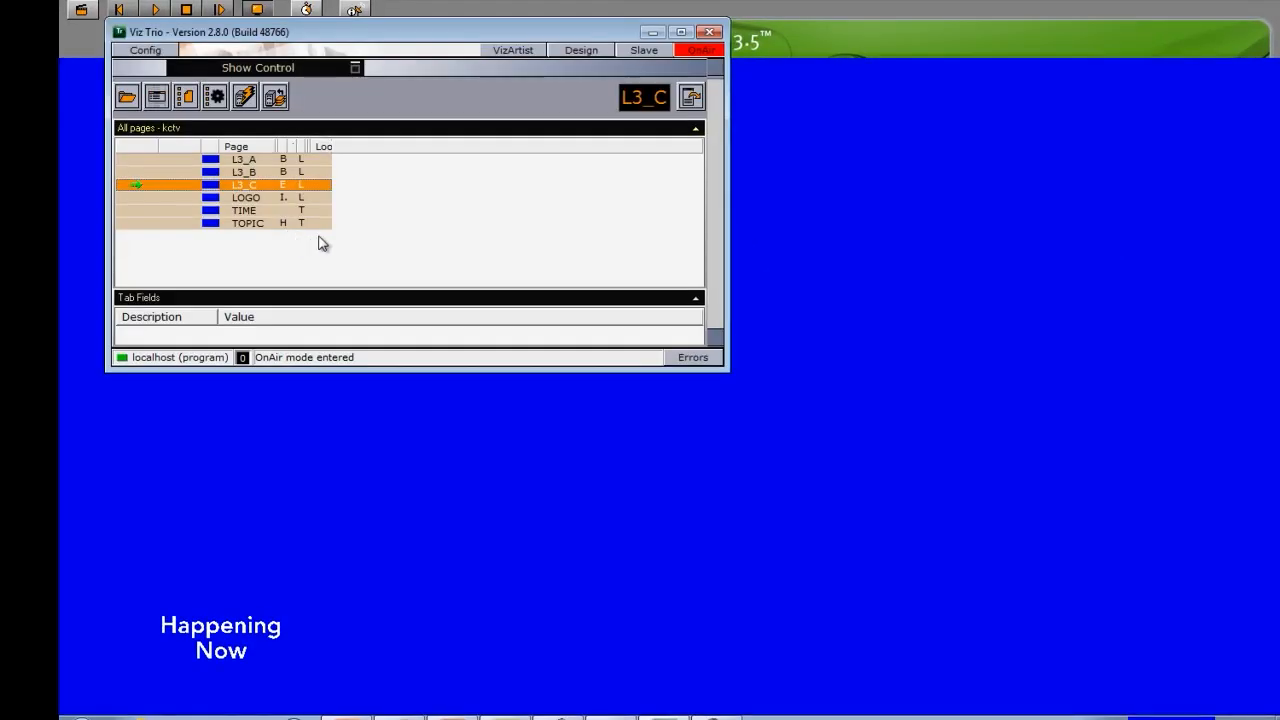
{"action": "left_click", "coordinate": [250, 229]}
{"action": "right_click", "coordinate": [246, 223]}
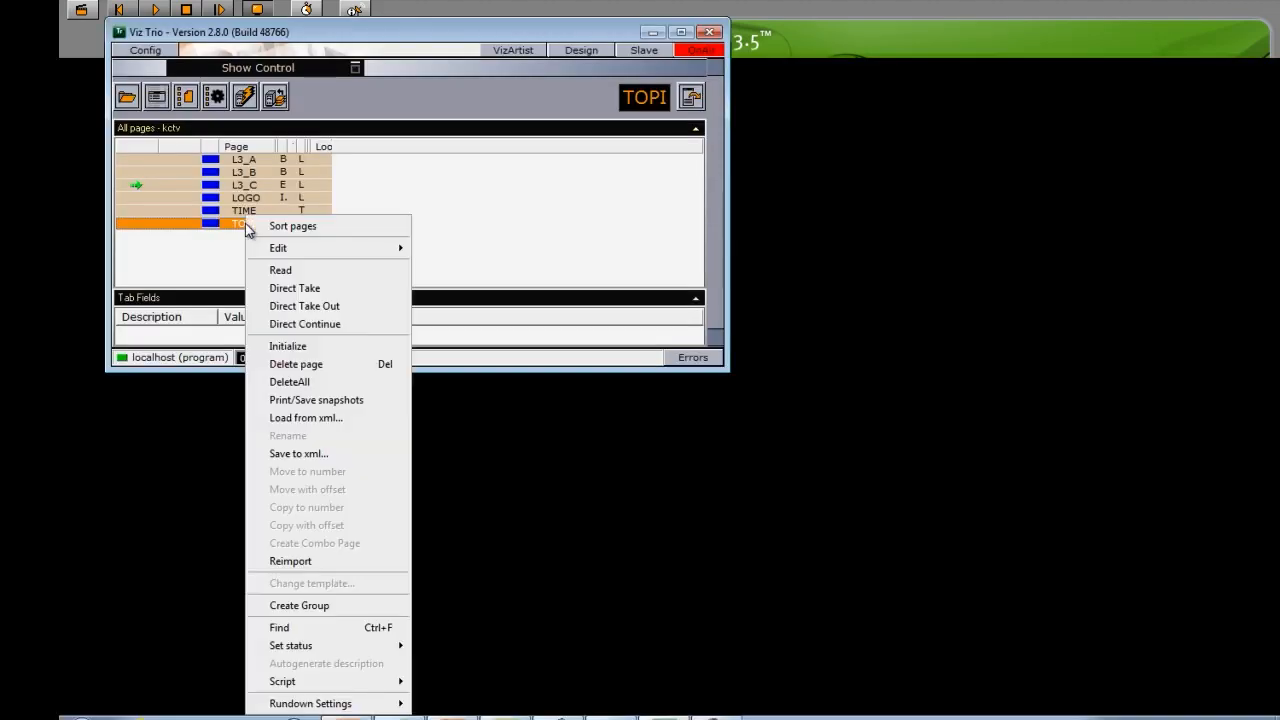
{"action": "left_click", "coordinate": [277, 288]}
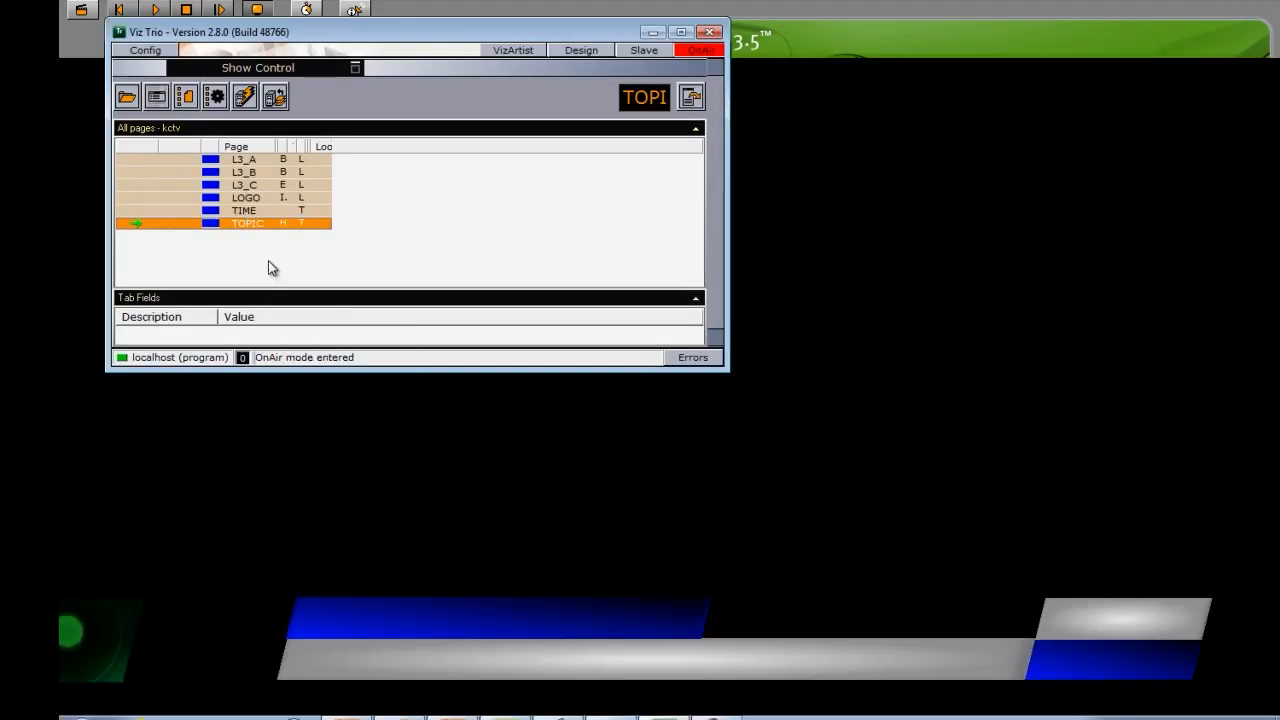
{"action": "left_click", "coordinate": [208, 628]}
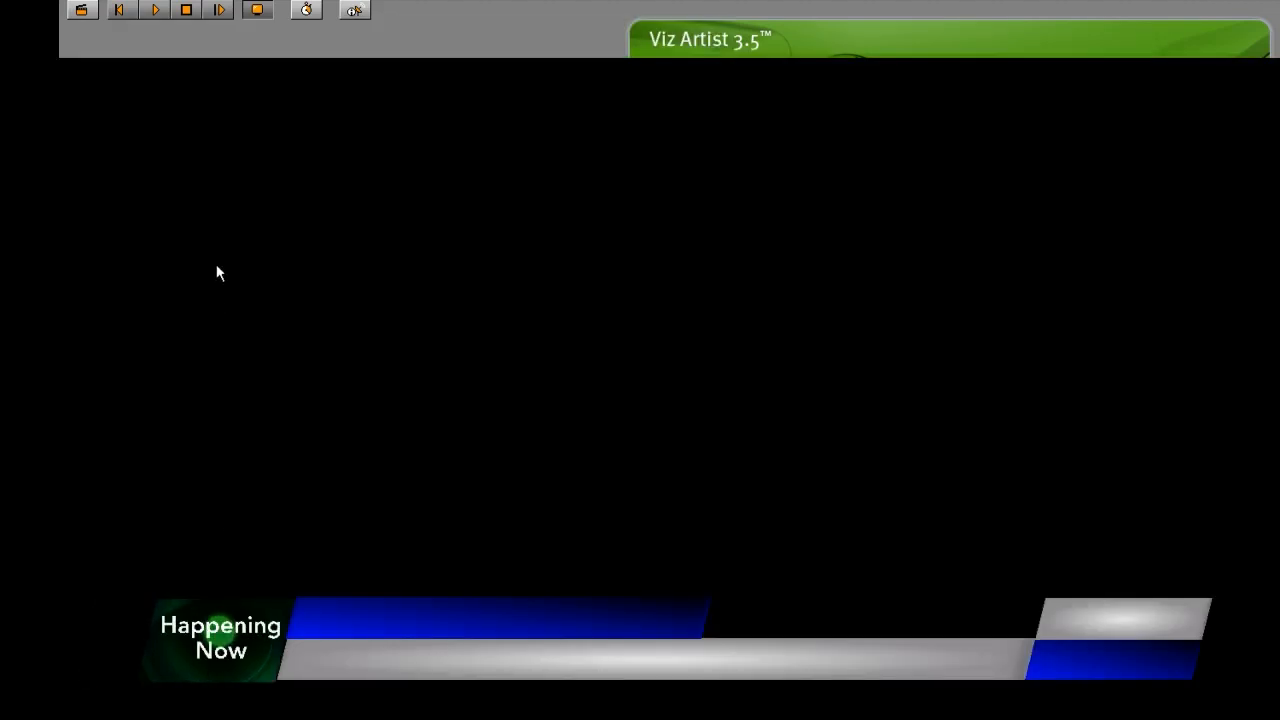
{"action": "key", "text": "alt+Tab"}
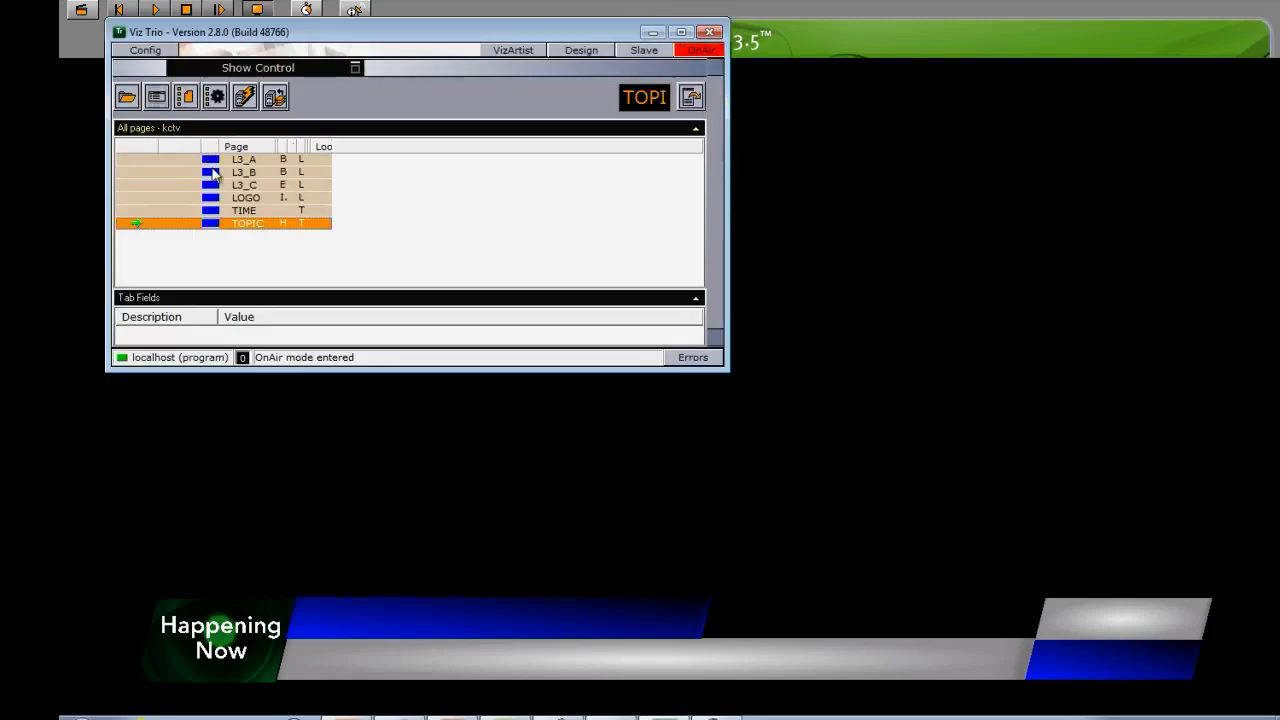
Step: Take the TIME page on air, followed by the LOGO page
{"action": "right_click", "coordinate": [250, 208]}
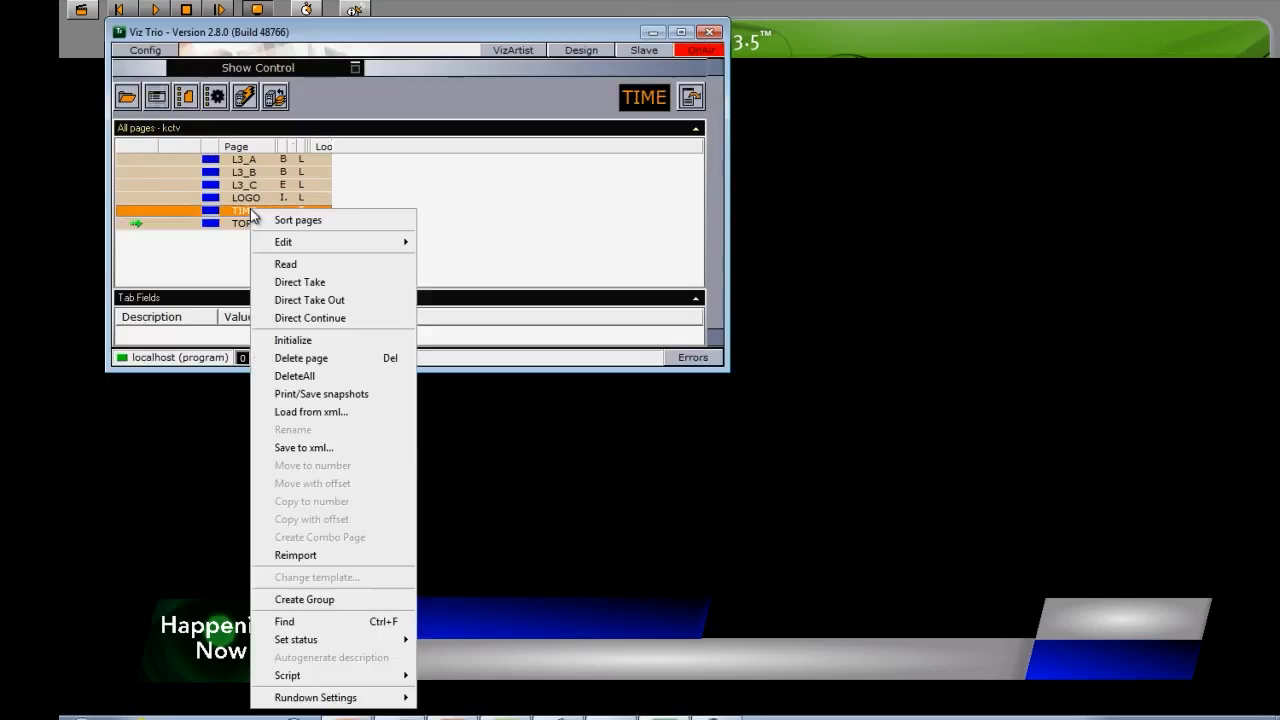
{"action": "left_click", "coordinate": [285, 273]}
{"action": "left_click", "coordinate": [248, 197]}
{"action": "right_click", "coordinate": [250, 197]}
{"action": "left_click", "coordinate": [285, 271]}
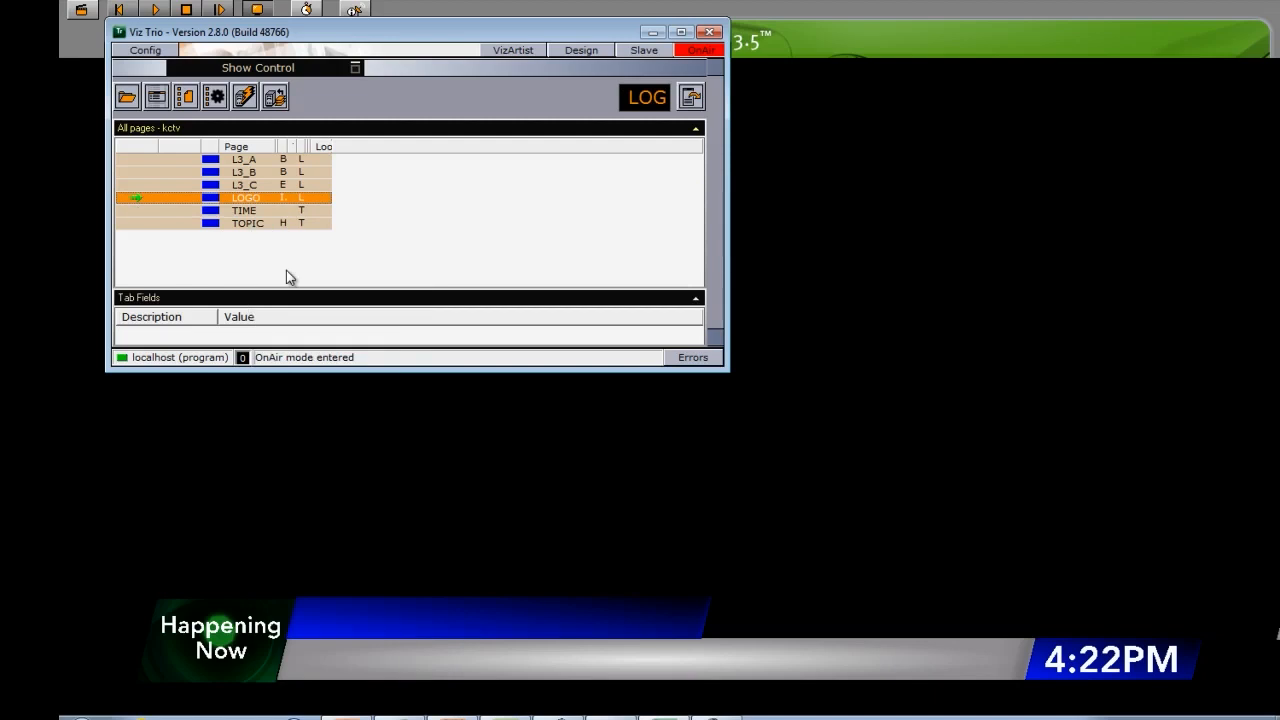
Step: Take the L3_A lower third on air and transition it to the L3_C page
{"action": "left_click", "coordinate": [247, 160]}
{"action": "right_click", "coordinate": [247, 161]}
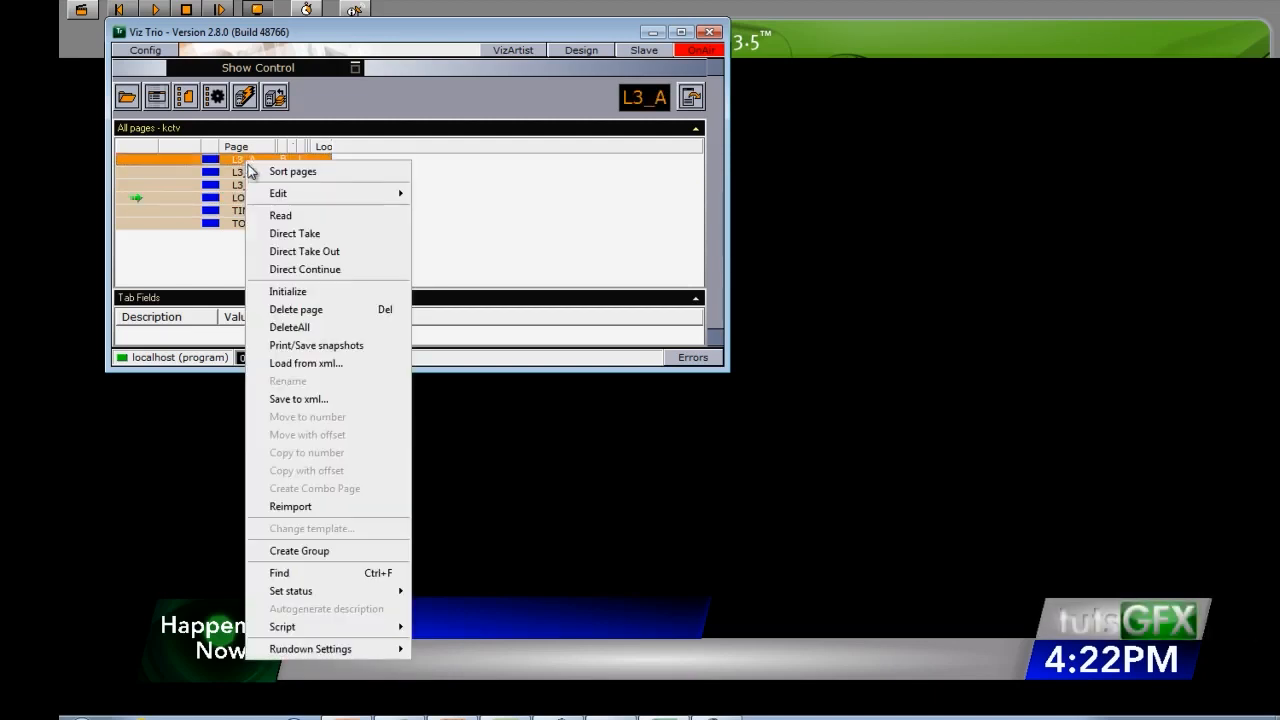
{"action": "left_click", "coordinate": [282, 234]}
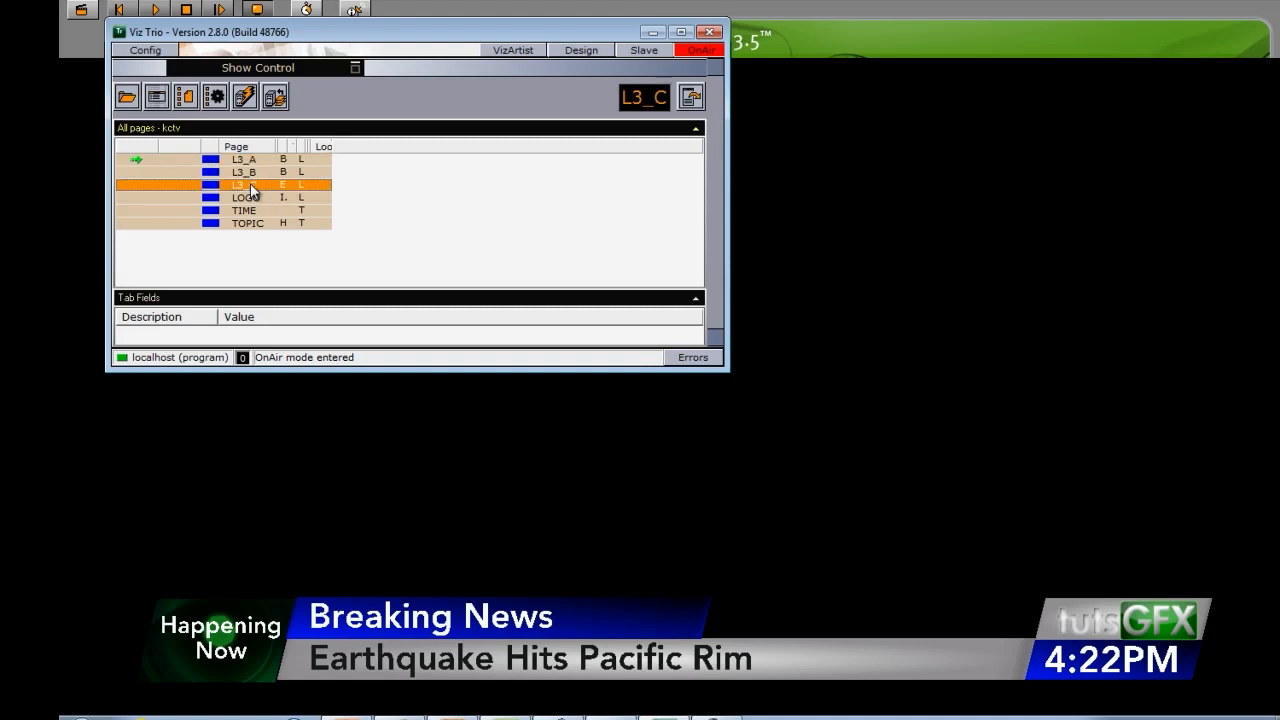
{"action": "right_click", "coordinate": [250, 185]}
{"action": "left_click", "coordinate": [296, 259]}
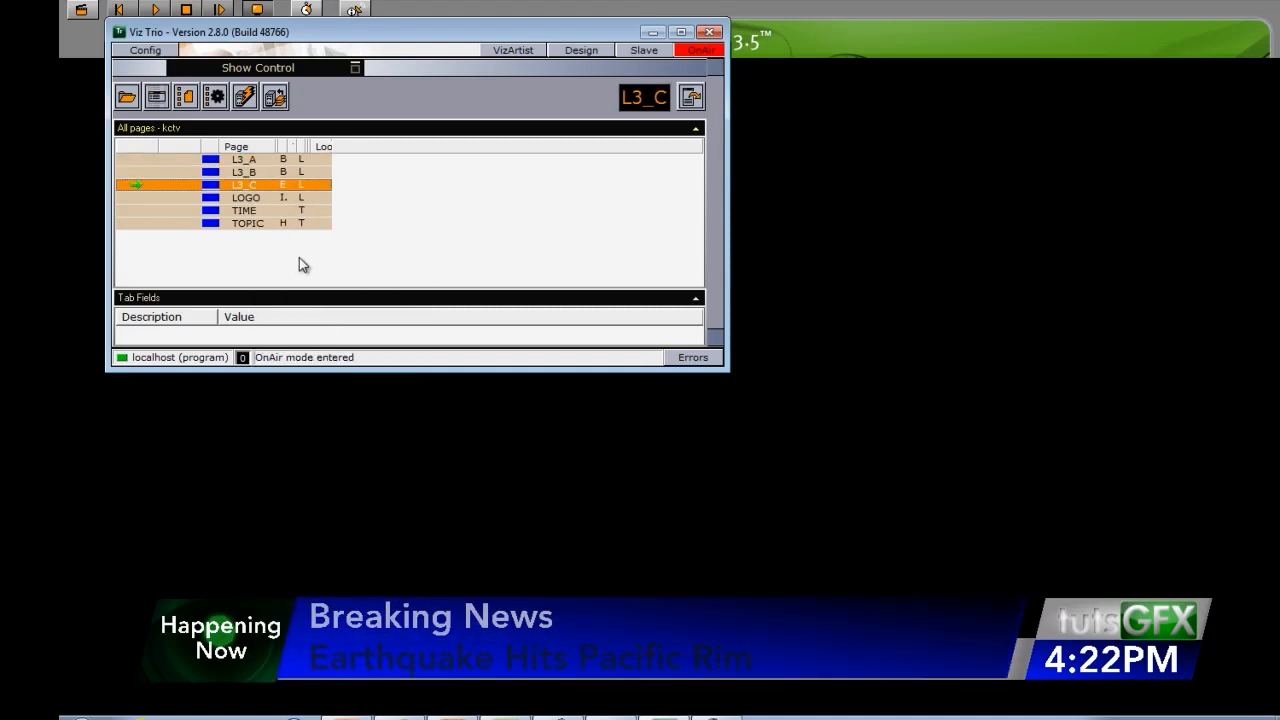